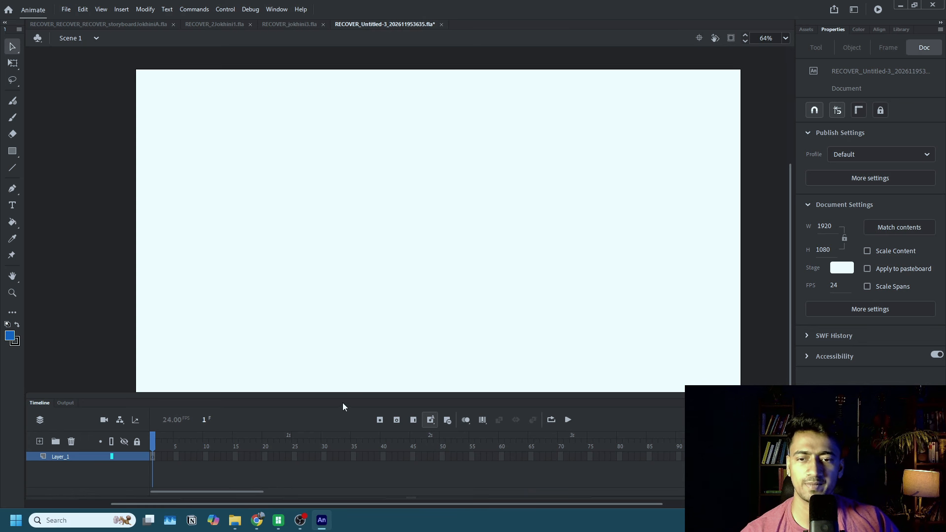
Shrink the timeline area to give the stage more vertical room and bring the whole stage into view.
{"action": "left_click_drag", "start_coordinate": [354, 395], "coordinate": [348, 501]}
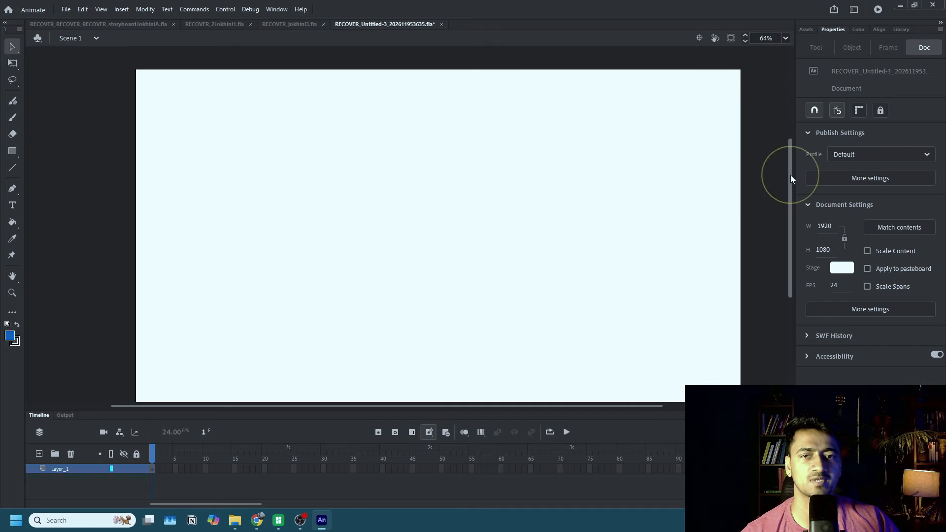
{"action": "left_click_drag", "start_coordinate": [790, 176], "coordinate": [790, 181]}
{"action": "scroll", "coordinate": [612, 142], "scroll_direction": "down", "scroll_amount": 1}
{"action": "scroll", "coordinate": [612, 142], "scroll_direction": "up", "scroll_amount": 1}
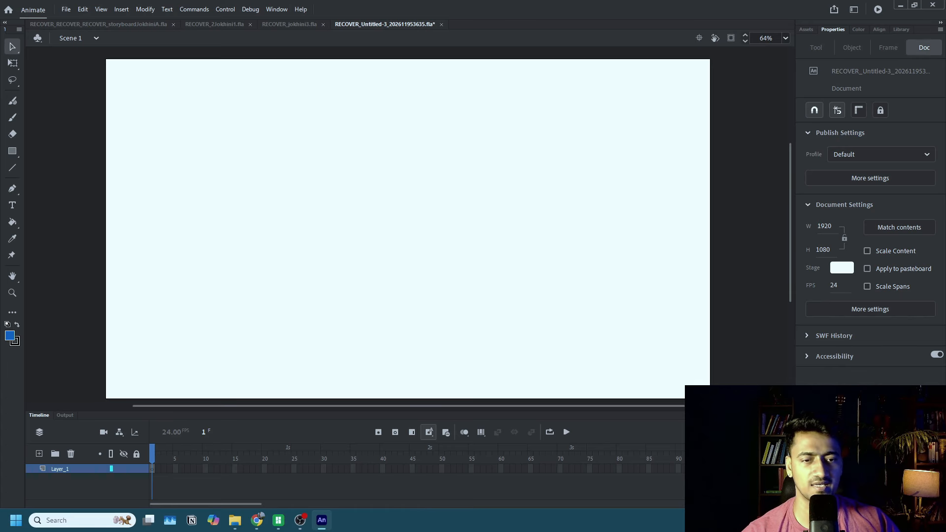
{"action": "left_click_drag", "start_coordinate": [679, 410], "coordinate": [678, 428]}
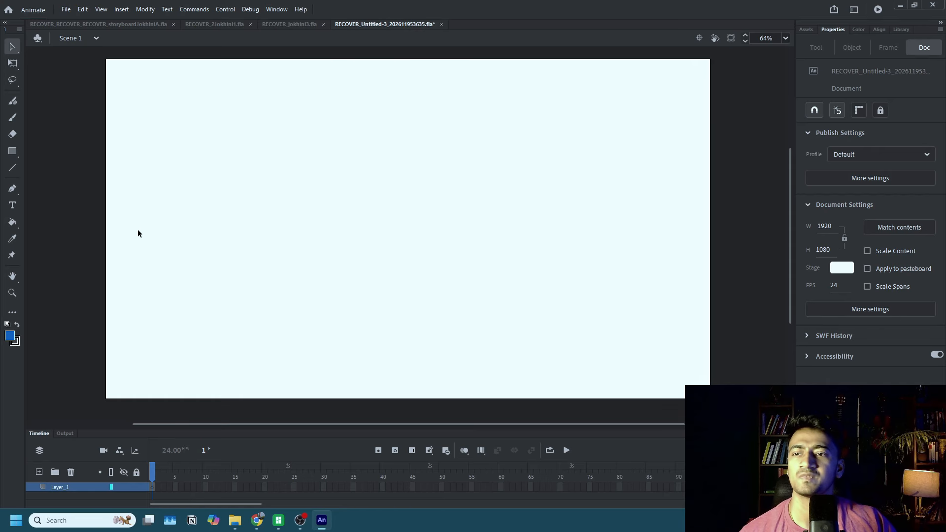
Draw a rectangle with no fill and a black stroke, about 2279 px wide, framing the stage on all sides.
{"action": "left_click", "coordinate": [13, 157]}
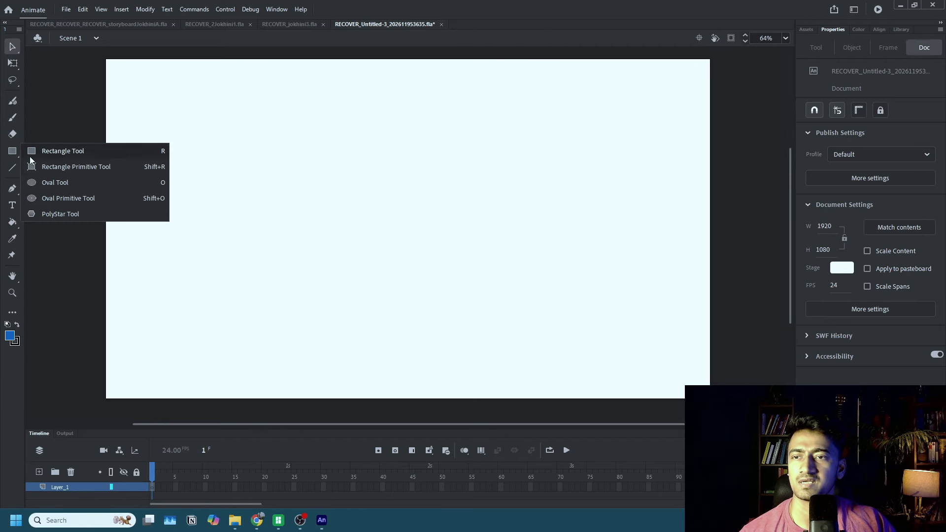
{"action": "left_click", "coordinate": [44, 151]}
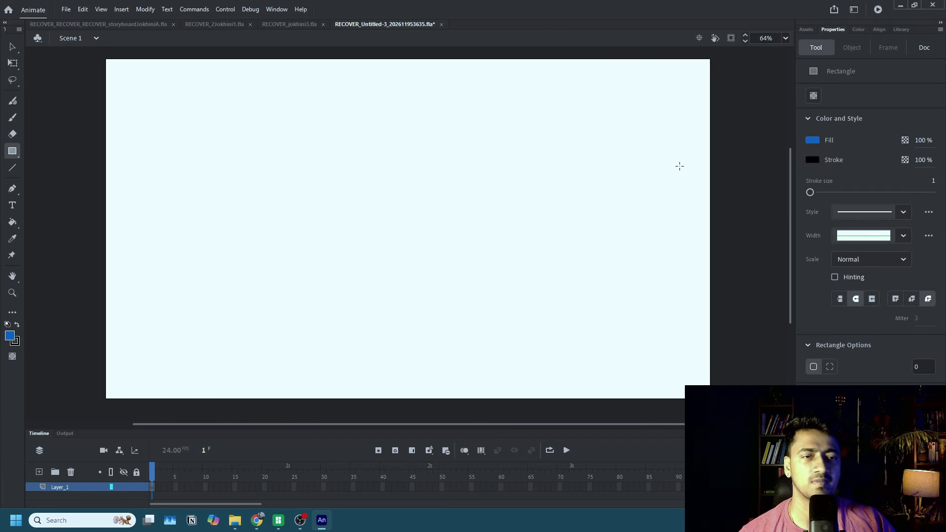
{"action": "left_click", "coordinate": [812, 141]}
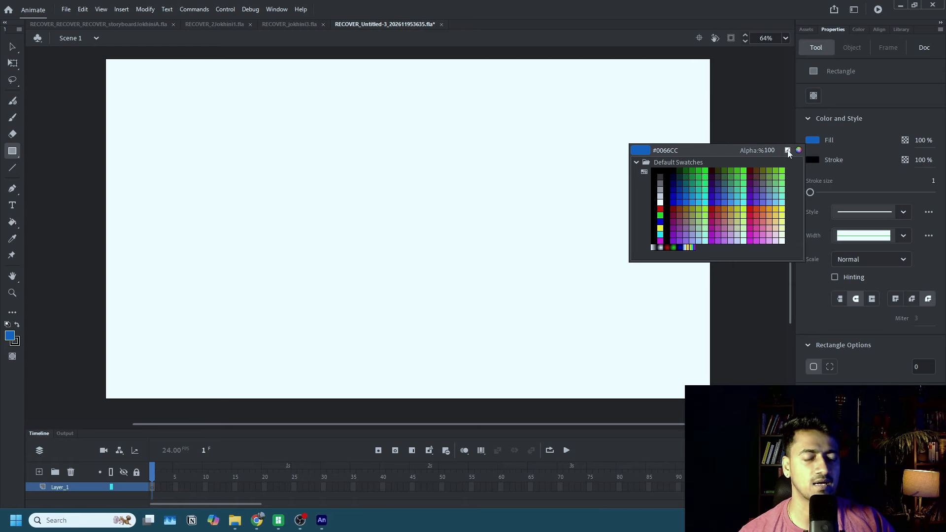
{"action": "left_click", "coordinate": [788, 151]}
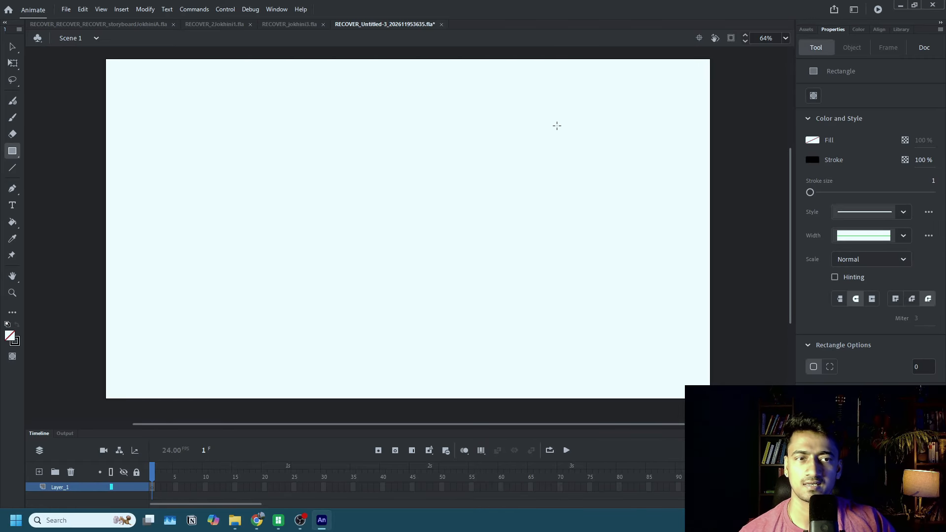
{"action": "left_click_drag", "start_coordinate": [790, 160], "coordinate": [791, 158]}
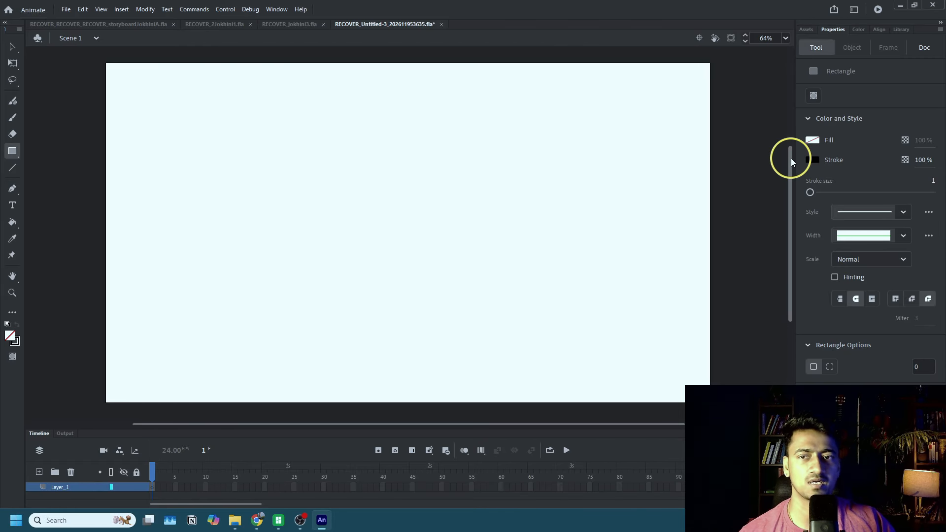
{"action": "left_click_drag", "start_coordinate": [58, 51], "coordinate": [775, 420]}
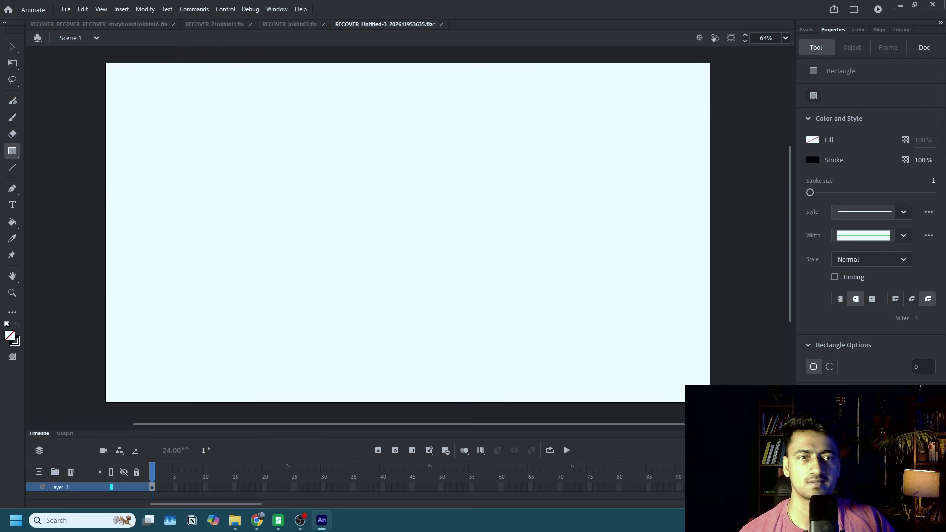
{"action": "scroll", "coordinate": [433, 299], "scroll_direction": "down", "scroll_amount": 1}
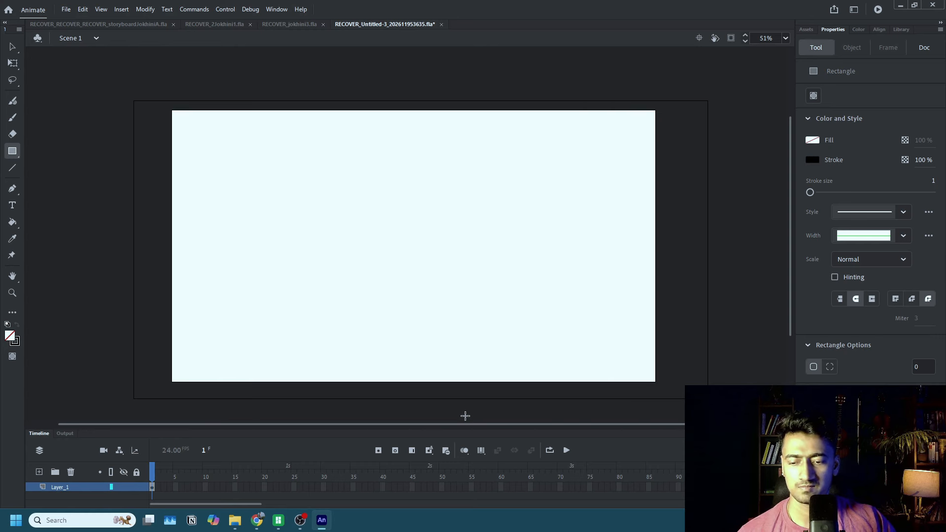
Convert the bottom edge of the outer rectangle to a Graphic symbol named "background".
{"action": "key", "text": "q"}
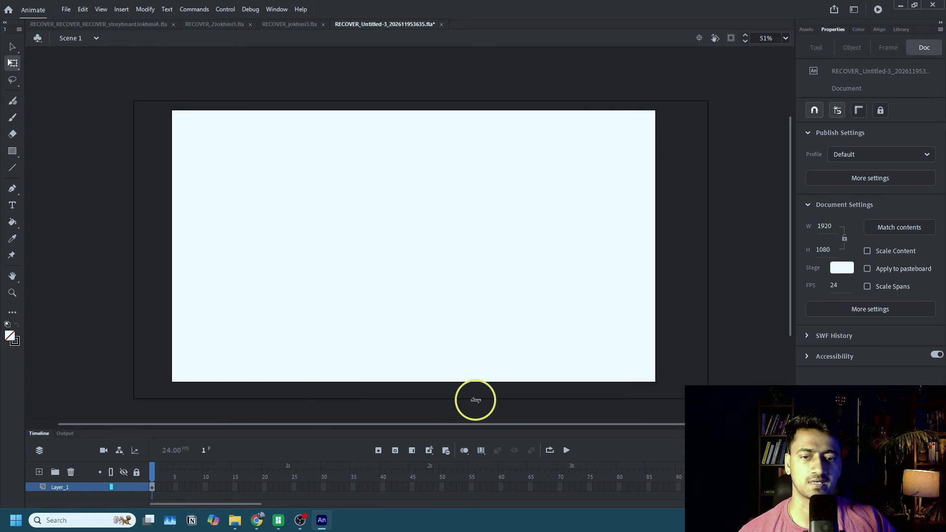
{"action": "left_click", "coordinate": [475, 400]}
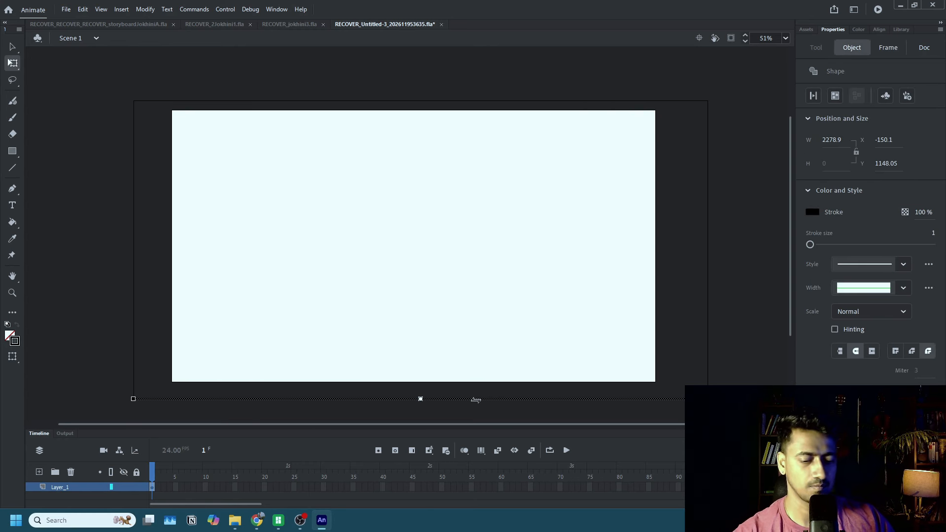
{"action": "key", "text": "F8"}
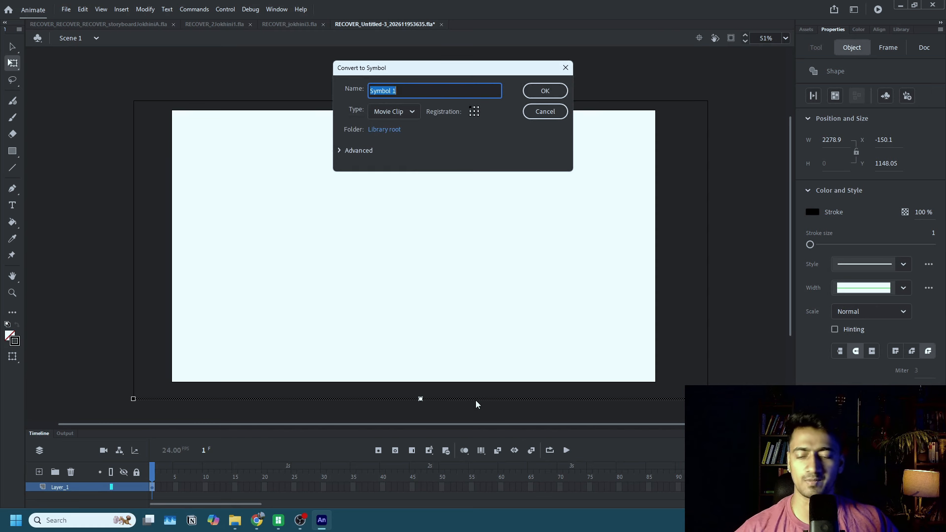
{"action": "type", "text": "back"}
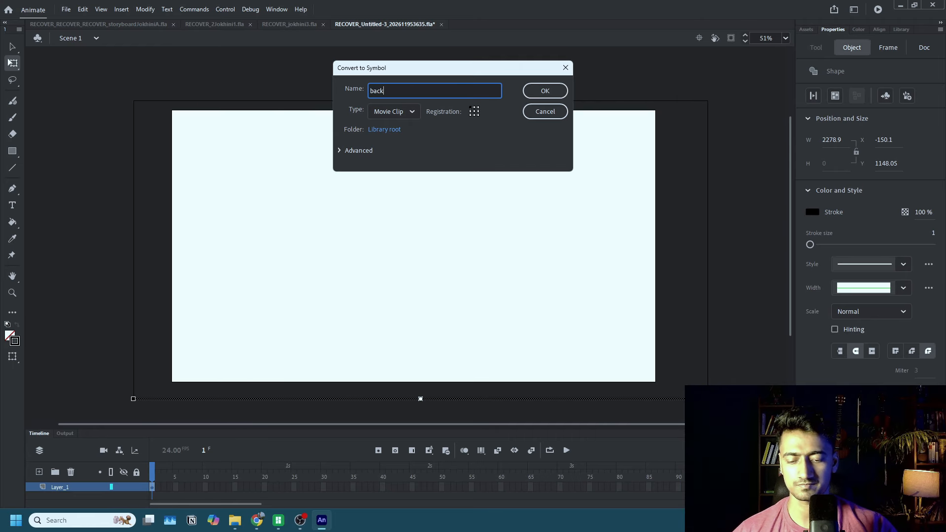
{"action": "type", "text": "ground"}
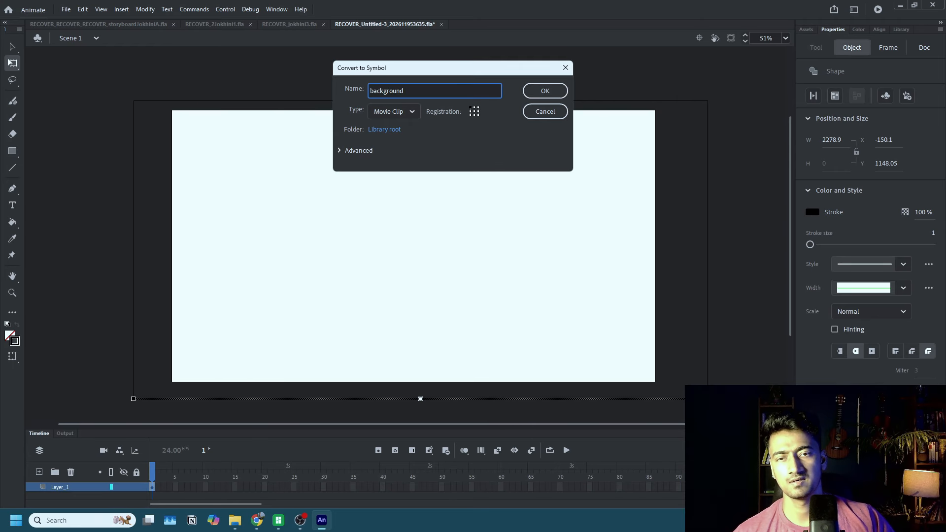
{"action": "left_click", "coordinate": [395, 111]}
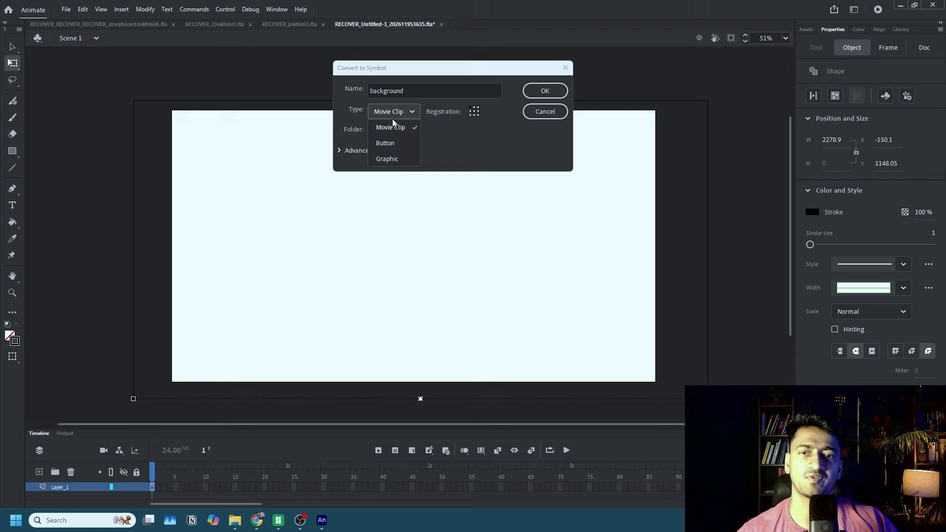
{"action": "left_click", "coordinate": [393, 156]}
{"action": "left_click", "coordinate": [539, 92]}
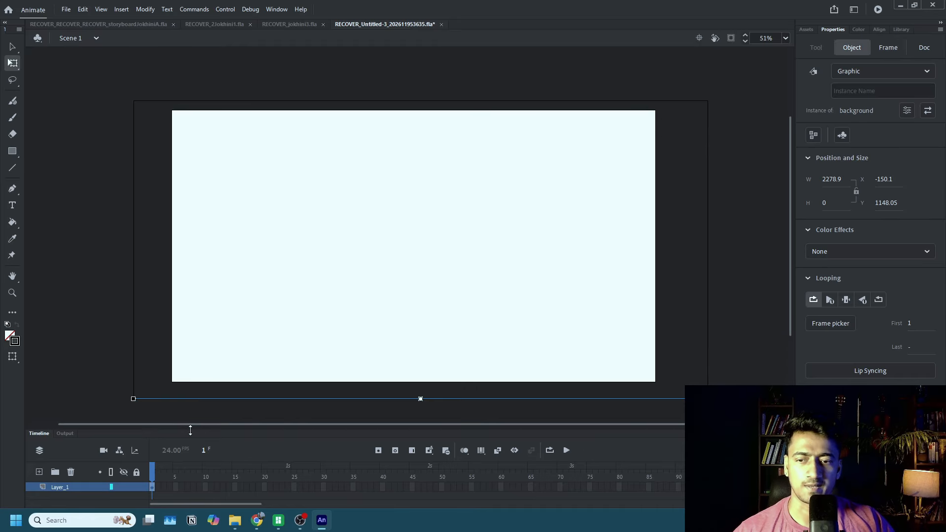
Enlarge the timeline slightly and rename Layer_1 as "ground".
{"action": "left_click_drag", "start_coordinate": [189, 428], "coordinate": [163, 414]}
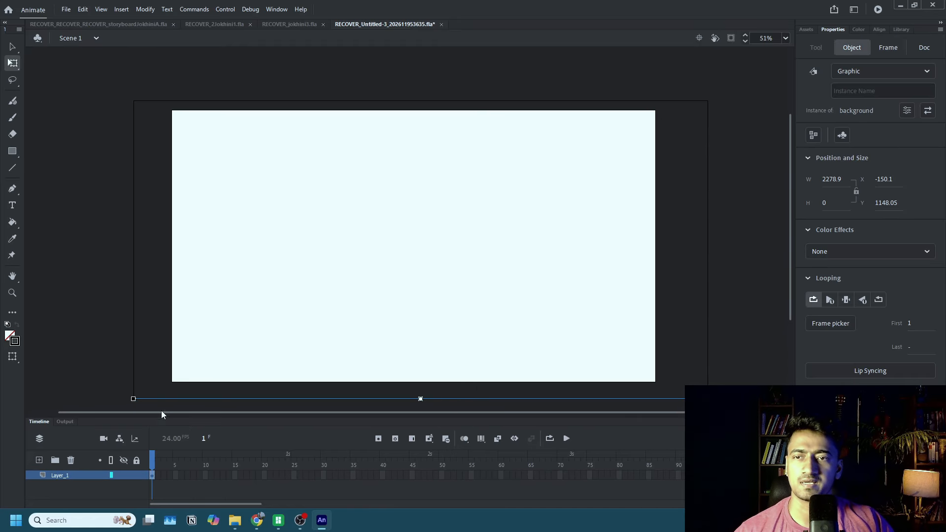
{"action": "left_click", "coordinate": [137, 312]}
{"action": "double_click", "coordinate": [63, 476]}
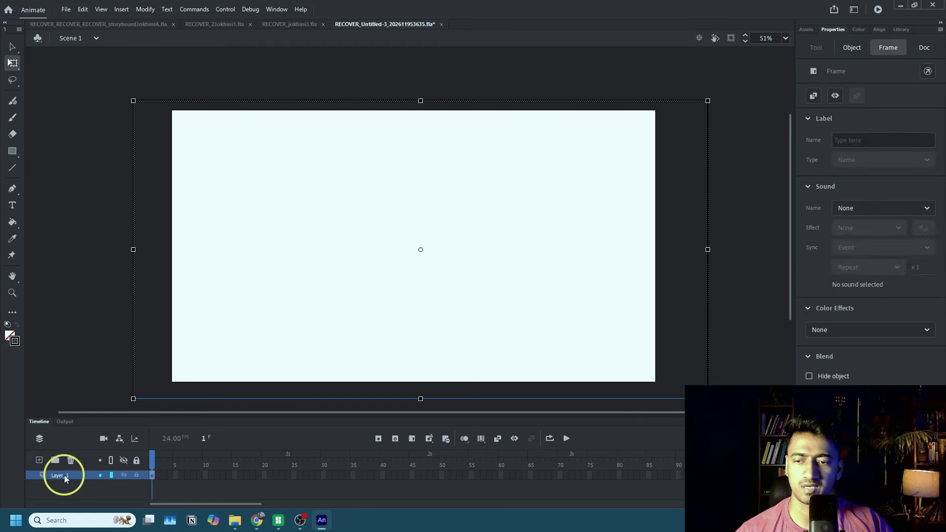
{"action": "type", "text": "ground"}
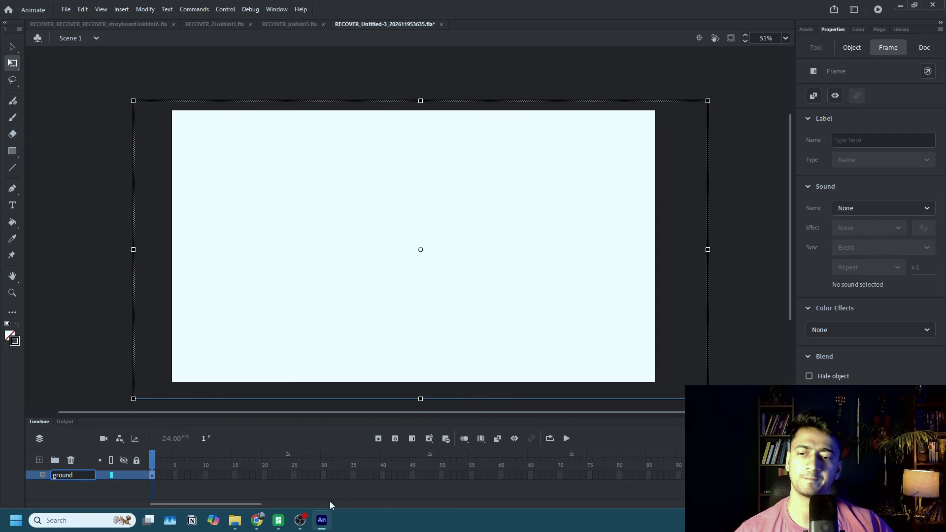
{"action": "left_click", "coordinate": [256, 481]}
Add a new layer above the ground layer, lock it, and make ground the active layer.
{"action": "left_click", "coordinate": [39, 459]}
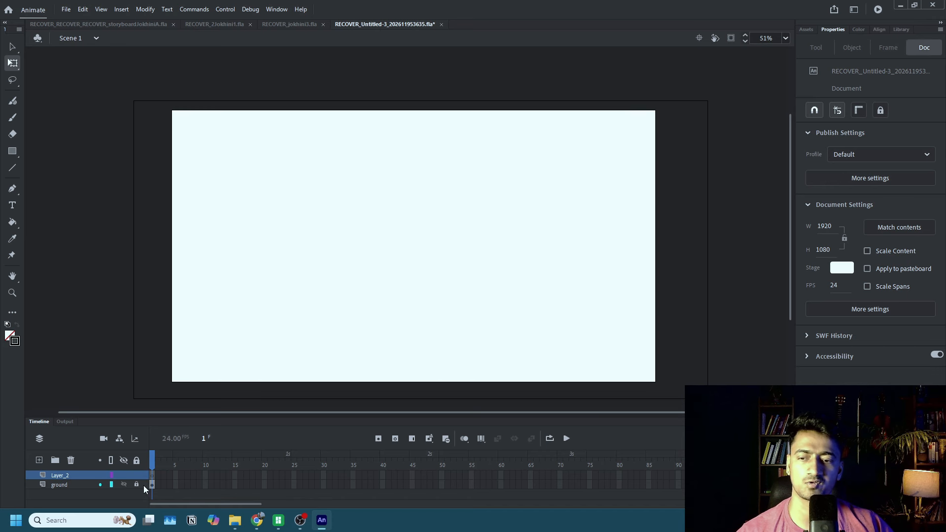
{"action": "left_click", "coordinate": [135, 474]}
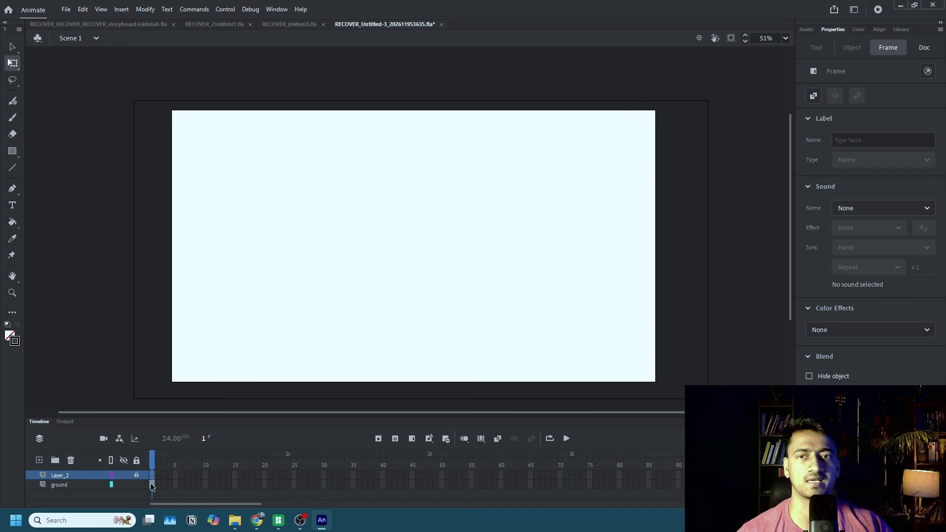
{"action": "left_click", "coordinate": [152, 485]}
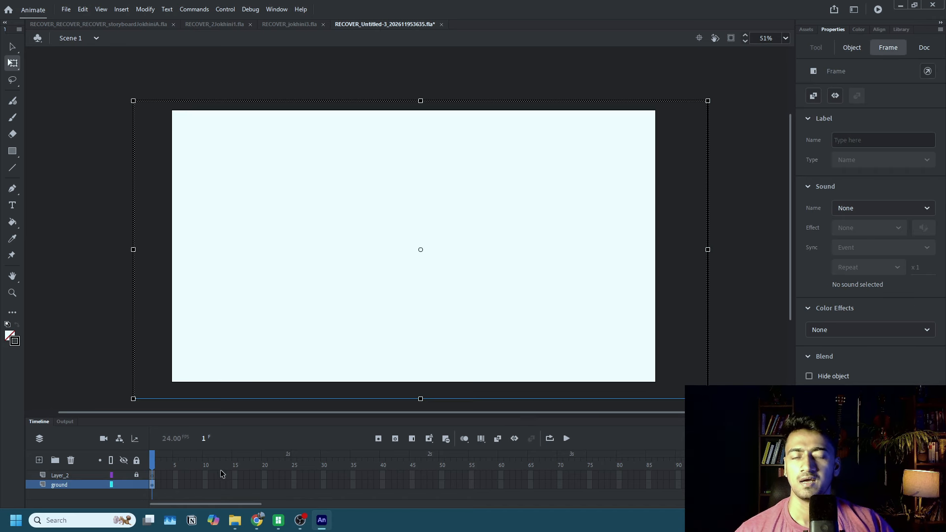
{"action": "left_click", "coordinate": [280, 352]}
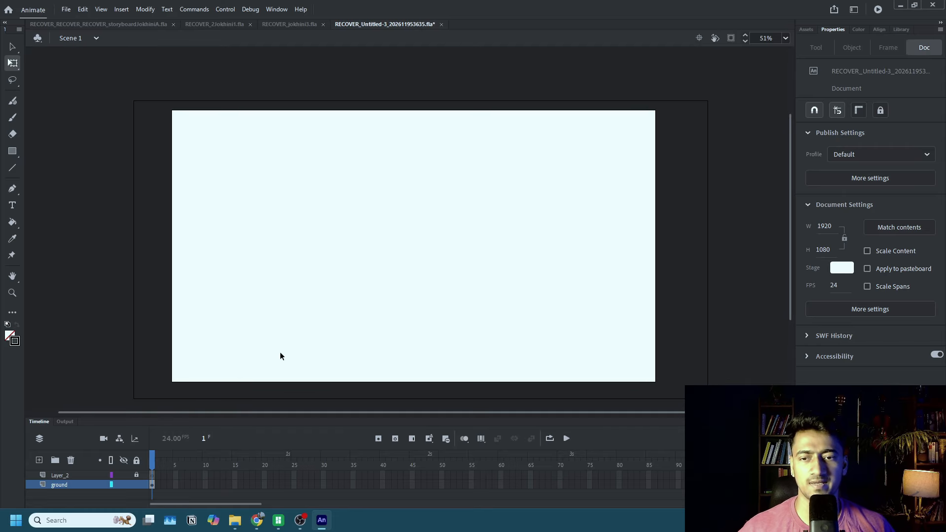
Set up the Fluid Brush with a black fill and a size of 4.
{"action": "key", "text": "shift+b"}
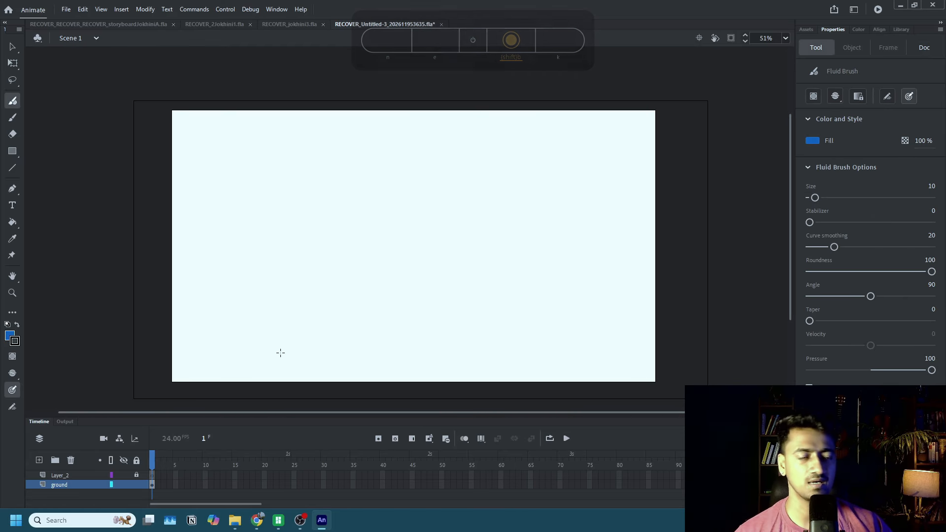
{"action": "left_click", "coordinate": [808, 142]}
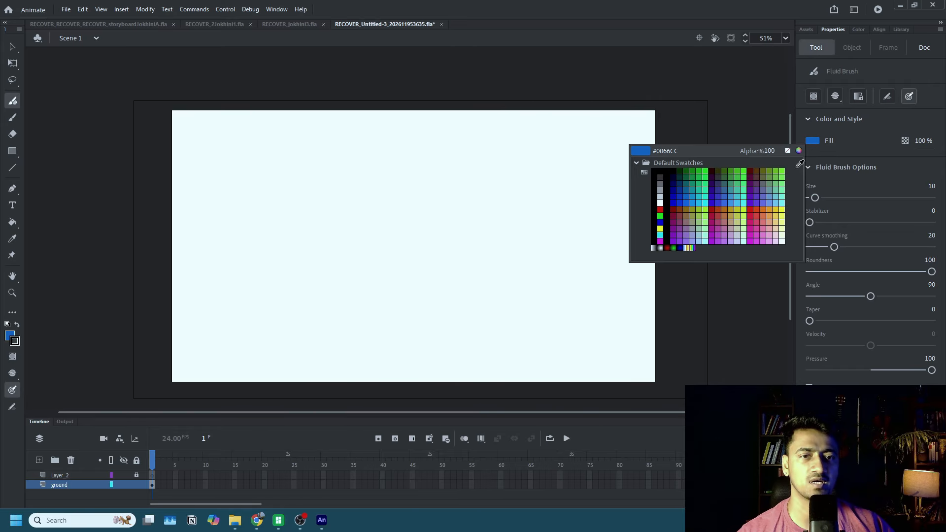
{"action": "left_click", "coordinate": [673, 193]}
{"action": "left_click_drag", "start_coordinate": [814, 198], "coordinate": [811, 200]}
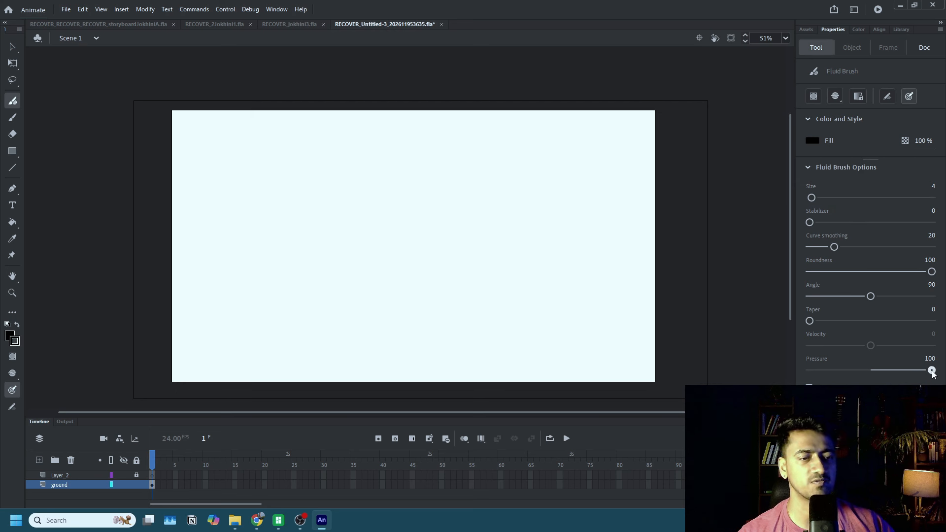
Set the Fluid Brush's pressure to 71, angle to 60, curve smoothing to 100 and stabilizer to 100.
{"action": "left_click_drag", "start_coordinate": [931, 370], "coordinate": [913, 371]}
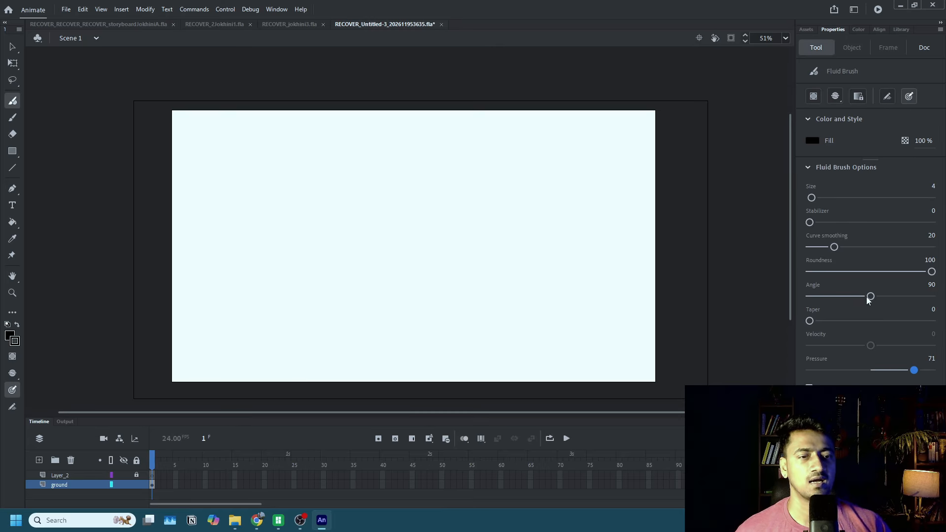
{"action": "left_click_drag", "start_coordinate": [867, 297], "coordinate": [847, 297]}
{"action": "left_click", "coordinate": [851, 297]}
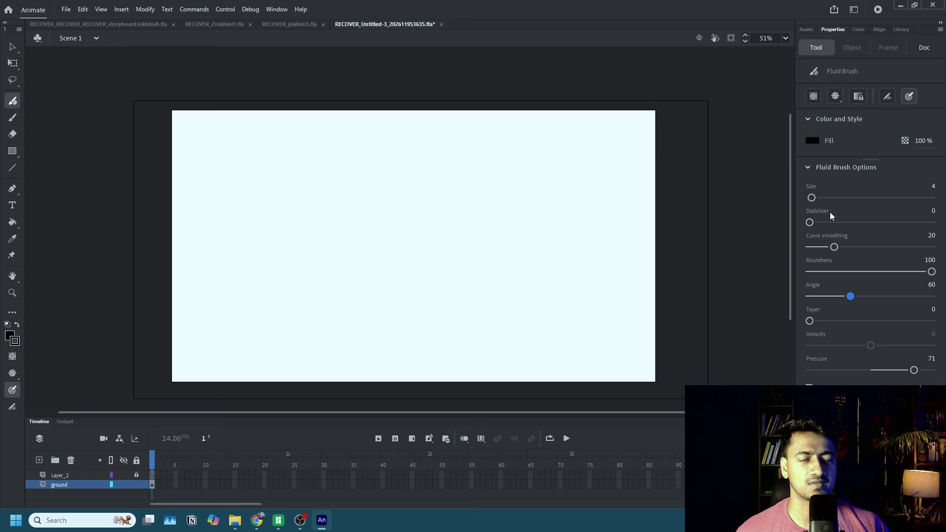
{"action": "left_click_drag", "start_coordinate": [835, 247], "coordinate": [932, 247]}
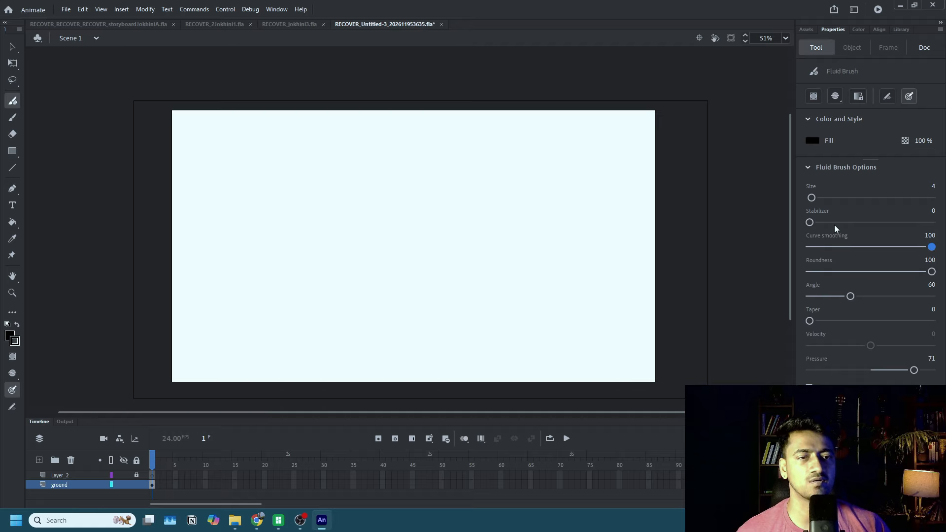
{"action": "left_click_drag", "start_coordinate": [810, 223], "coordinate": [932, 223]}
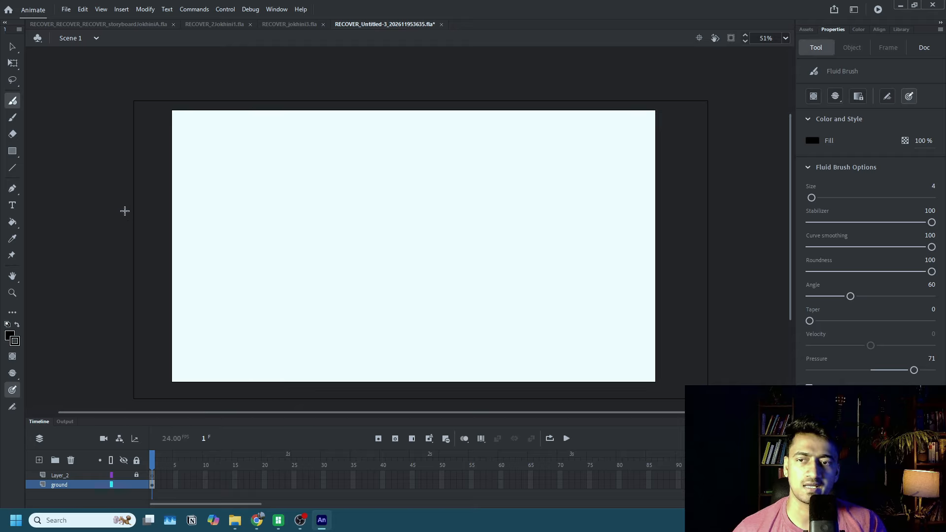
Brush a gently wavy ground line across the stage past both sides of the frame, and sample its black as the fill color.
{"action": "left_click_drag", "start_coordinate": [147, 210], "coordinate": [716, 203]}
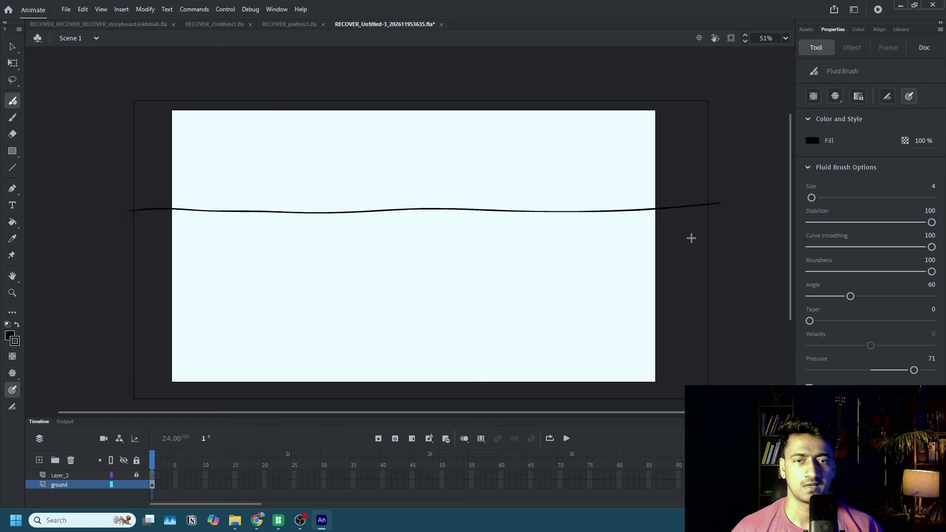
{"action": "left_click_drag", "start_coordinate": [718, 203], "coordinate": [726, 202]}
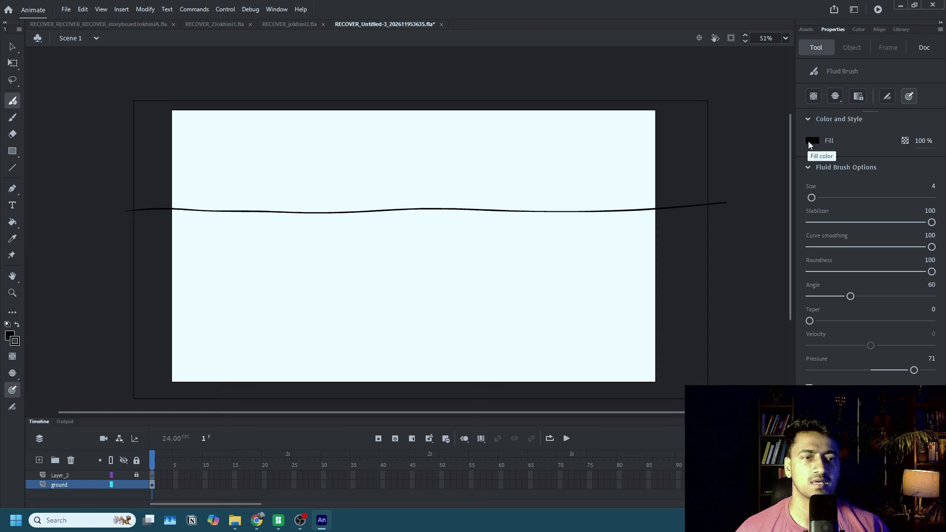
{"action": "left_click", "coordinate": [808, 141]}
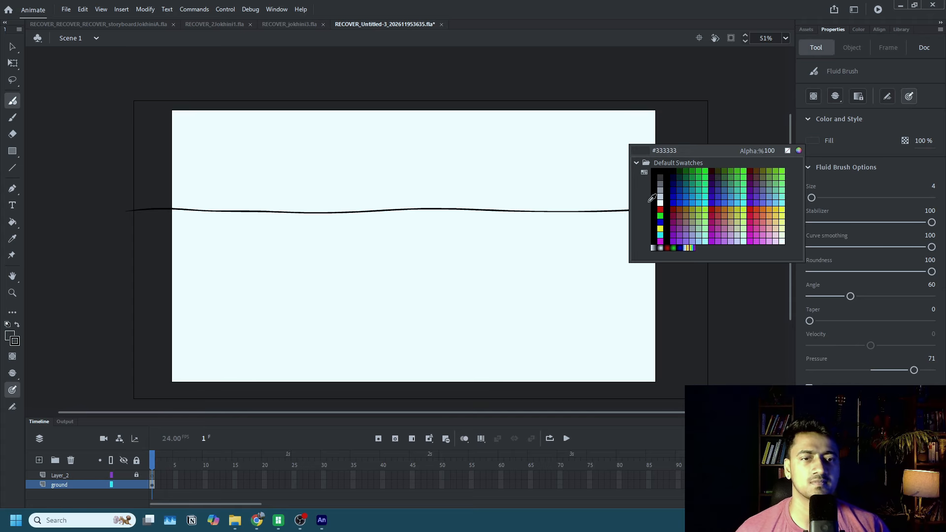
{"action": "left_click", "coordinate": [622, 211]}
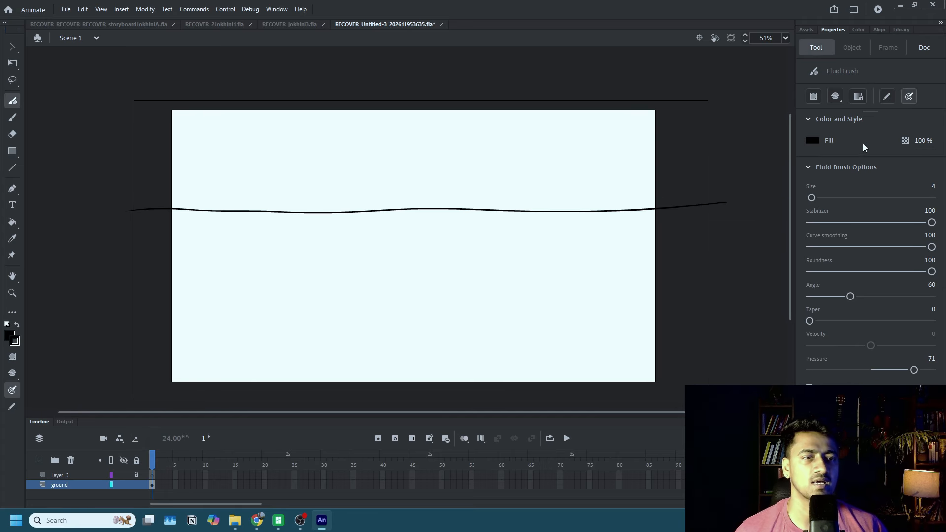
Set the Fluid Brush size to 2.
{"action": "left_click", "coordinate": [932, 187]}
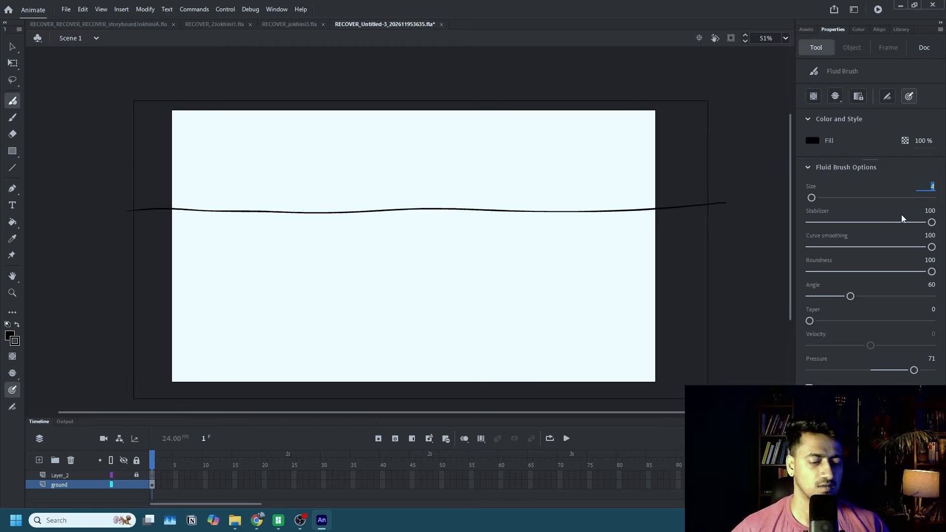
{"action": "type", "text": "2"}
{"action": "key", "text": "Return"}
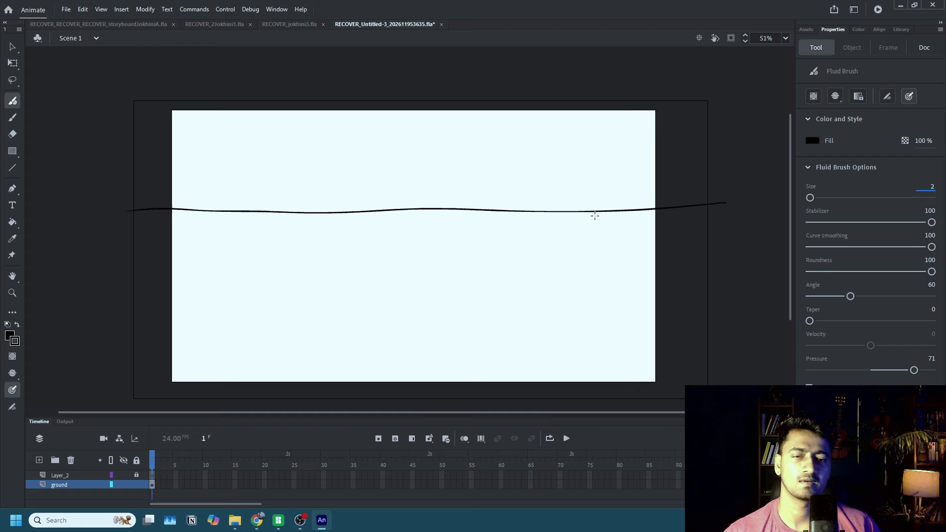
{"action": "mouse_move", "coordinate": [598, 212]}
{"action": "left_mouse_down"}
{"action": "mouse_move", "coordinate": [540, 226]}
{"action": "mouse_move", "coordinate": [556, 257]}
{"action": "mouse_move", "coordinate": [802, 304]}
{"action": "left_mouse_up"}
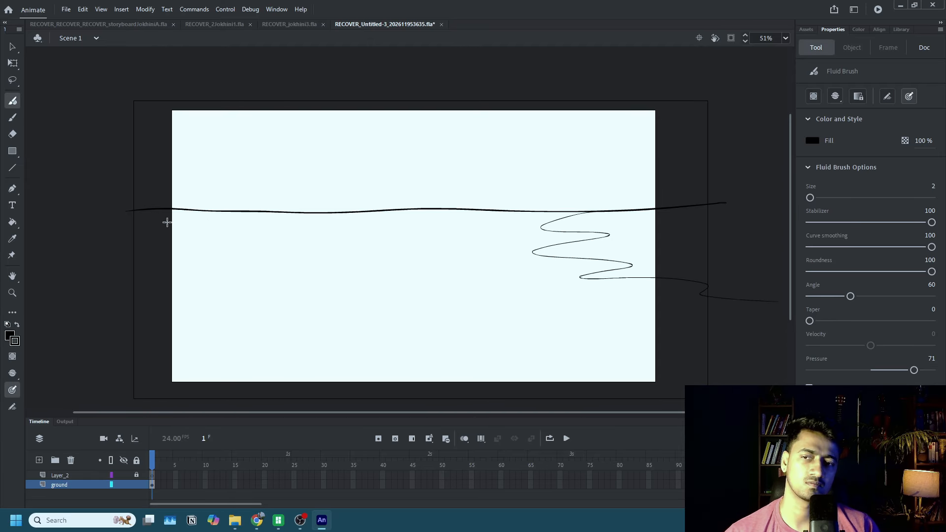
{"action": "mouse_move", "coordinate": [130, 227]}
{"action": "left_mouse_down"}
{"action": "mouse_move", "coordinate": [296, 242]}
{"action": "mouse_move", "coordinate": [460, 273]}
{"action": "mouse_move", "coordinate": [411, 281]}
{"action": "mouse_move", "coordinate": [487, 303]}
{"action": "mouse_move", "coordinate": [251, 308]}
{"action": "mouse_move", "coordinate": [236, 325]}
{"action": "mouse_move", "coordinate": [109, 339]}
{"action": "left_mouse_up"}
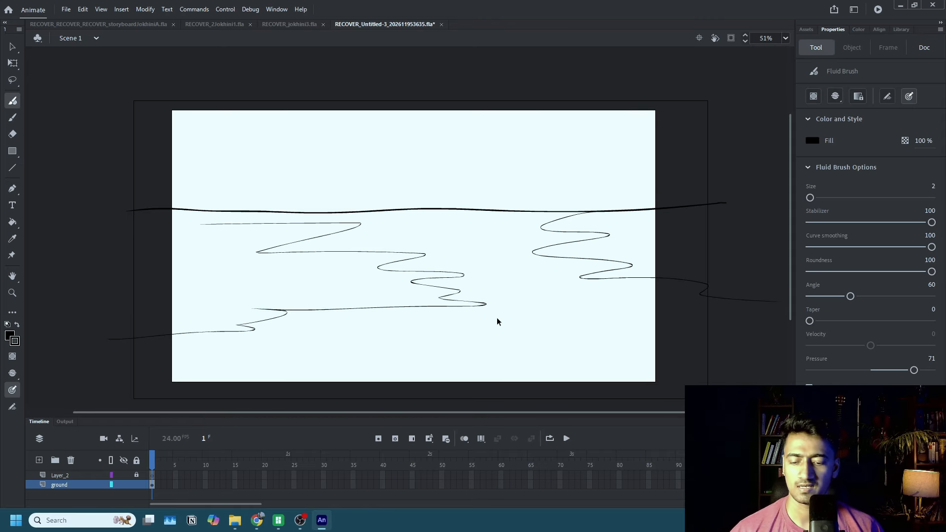
{"action": "key", "text": "ctrl+z"}
{"action": "key", "text": "ctrl+z"}
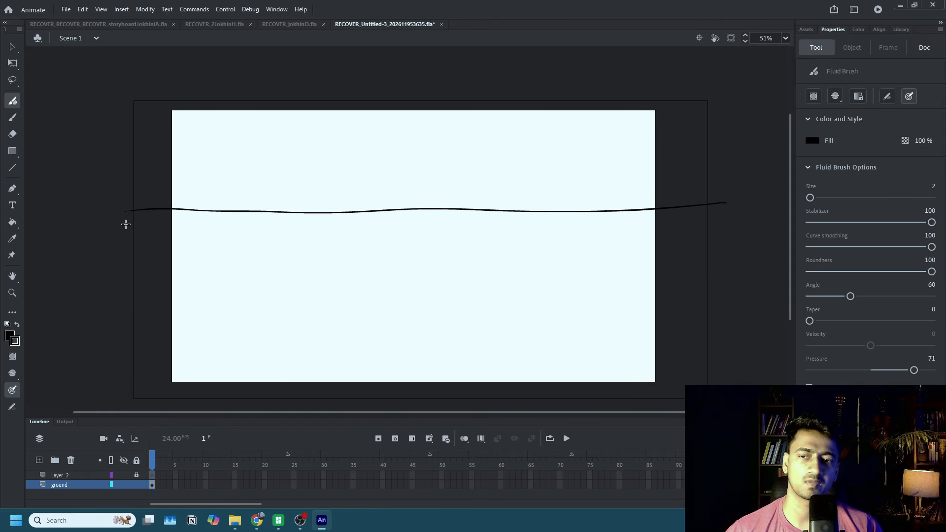
Brush thin wavy patch outlines across the ground below the ground line, some running past both sides of the frame.
{"action": "mouse_move", "coordinate": [127, 224]}
{"action": "left_mouse_down"}
{"action": "mouse_move", "coordinate": [315, 241]}
{"action": "mouse_move", "coordinate": [266, 291]}
{"action": "mouse_move", "coordinate": [96, 327]}
{"action": "left_mouse_up"}
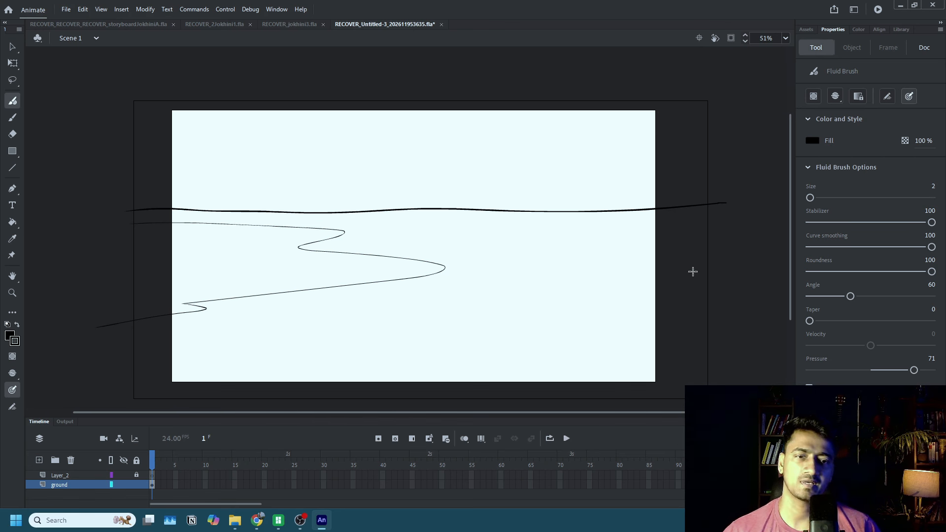
{"action": "mouse_move", "coordinate": [712, 269]}
{"action": "left_mouse_down"}
{"action": "mouse_move", "coordinate": [464, 306]}
{"action": "mouse_move", "coordinate": [505, 325]}
{"action": "mouse_move", "coordinate": [492, 337]}
{"action": "mouse_move", "coordinate": [762, 357]}
{"action": "left_mouse_up"}
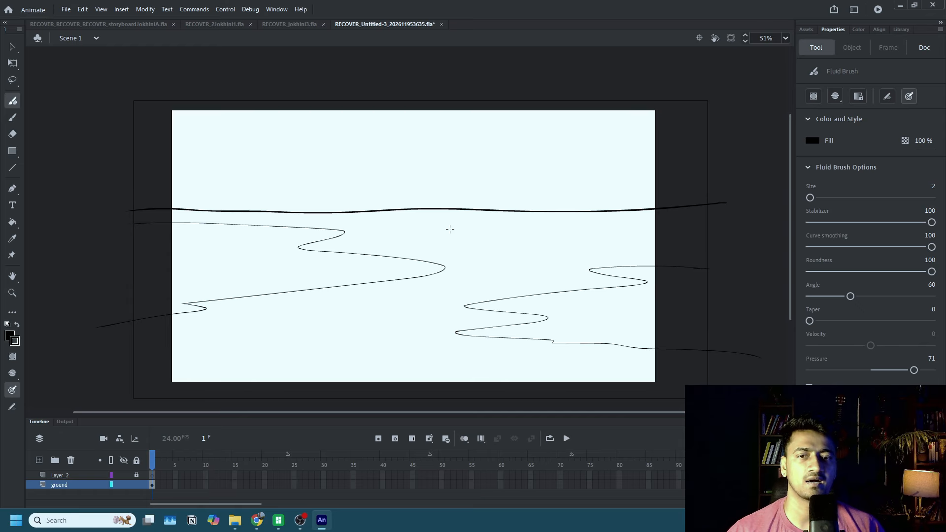
{"action": "mouse_move", "coordinate": [517, 226]}
{"action": "left_mouse_down"}
{"action": "mouse_move", "coordinate": [475, 233]}
{"action": "mouse_move", "coordinate": [660, 236]}
{"action": "mouse_move", "coordinate": [605, 225]}
{"action": "mouse_move", "coordinate": [495, 228]}
{"action": "left_mouse_up"}
{"action": "mouse_move", "coordinate": [237, 321]}
{"action": "left_mouse_down"}
{"action": "mouse_move", "coordinate": [356, 316]}
{"action": "mouse_move", "coordinate": [269, 337]}
{"action": "mouse_move", "coordinate": [206, 335]}
{"action": "mouse_move", "coordinate": [235, 320]}
{"action": "mouse_move", "coordinate": [260, 324]}
{"action": "left_mouse_up"}
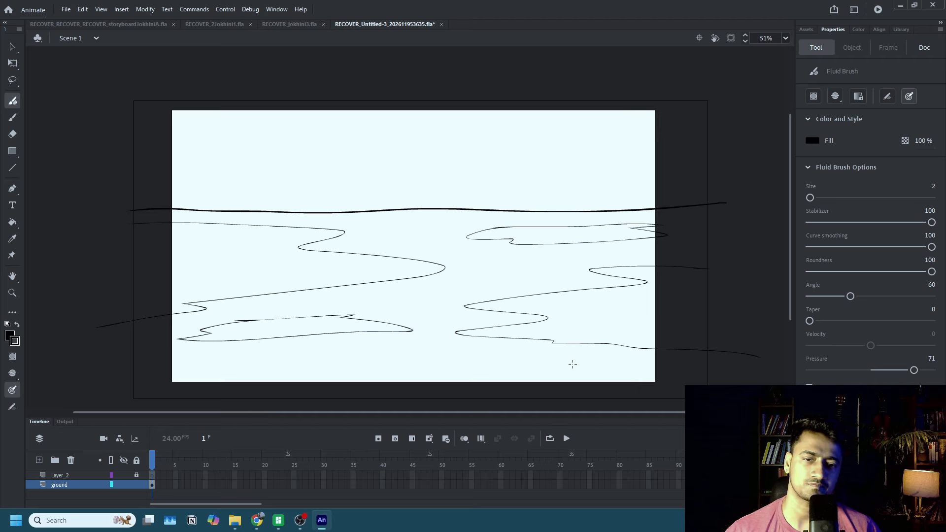
{"action": "left_click_drag", "start_coordinate": [710, 367], "coordinate": [207, 379]}
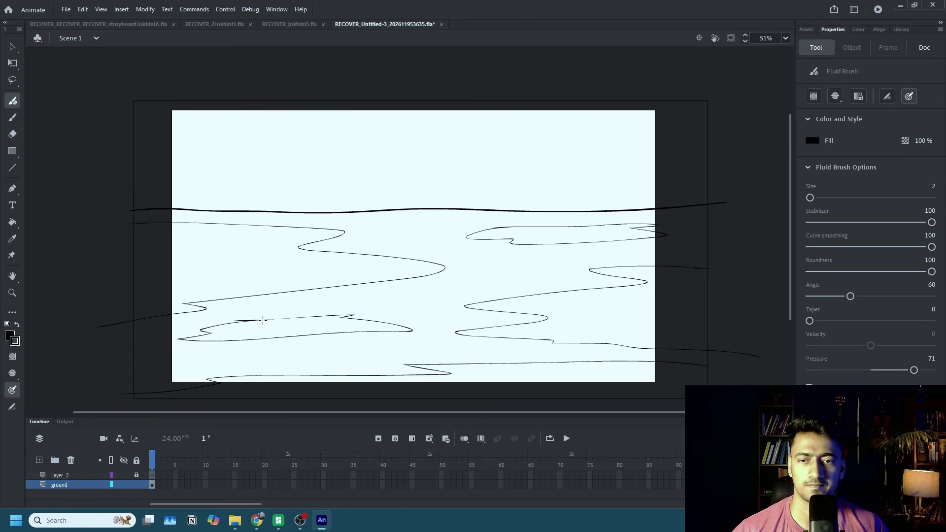
{"action": "left_click_drag", "start_coordinate": [263, 321], "coordinate": [305, 319]}
{"action": "key", "text": "ctrl+z"}
{"action": "key", "text": "ctrl+z"}
{"action": "key", "text": "ctrl+z"}
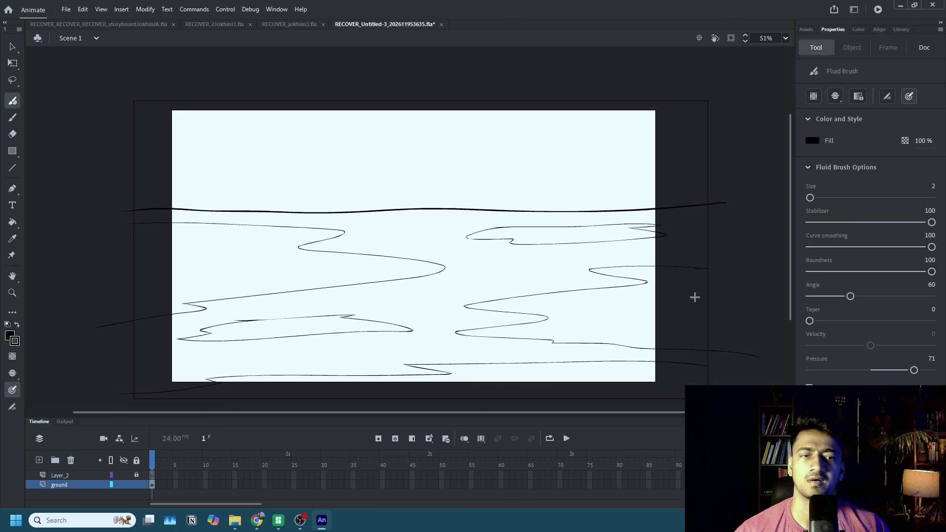
Set the Fluid Brush to a black fill and a size of 3.
{"action": "left_click", "coordinate": [813, 141]}
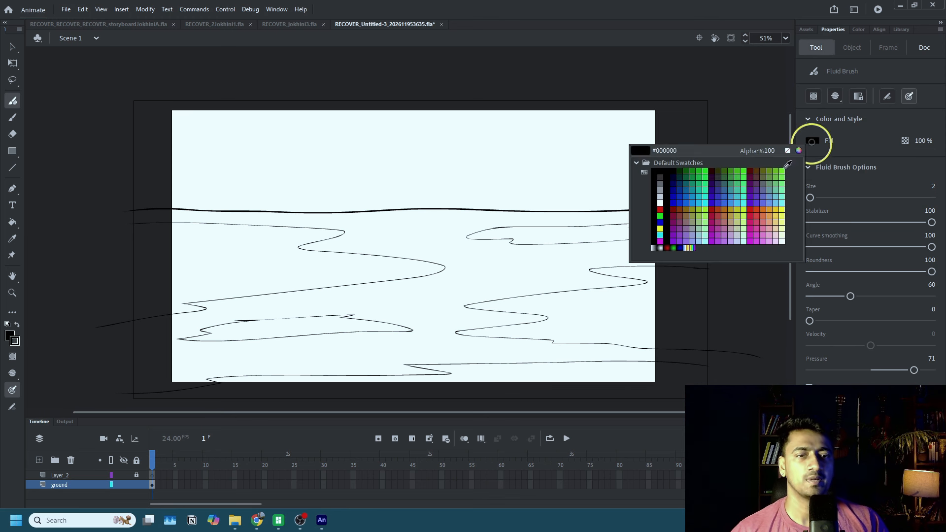
{"action": "left_click", "coordinate": [665, 222]}
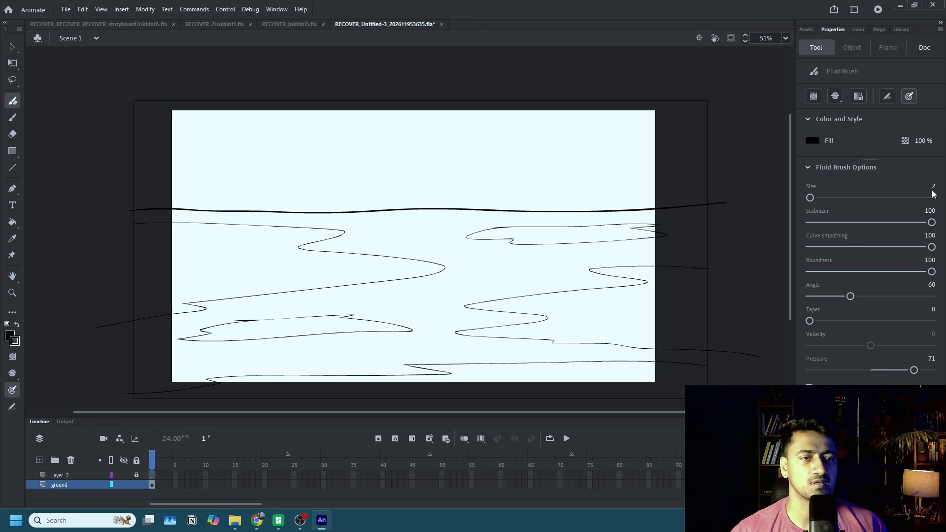
{"action": "mouse_move", "coordinate": [935, 193]}
{"action": "left_mouse_down"}
{"action": "mouse_move", "coordinate": [944, 197]}
{"action": "mouse_move", "coordinate": [933, 194]}
{"action": "left_mouse_up"}
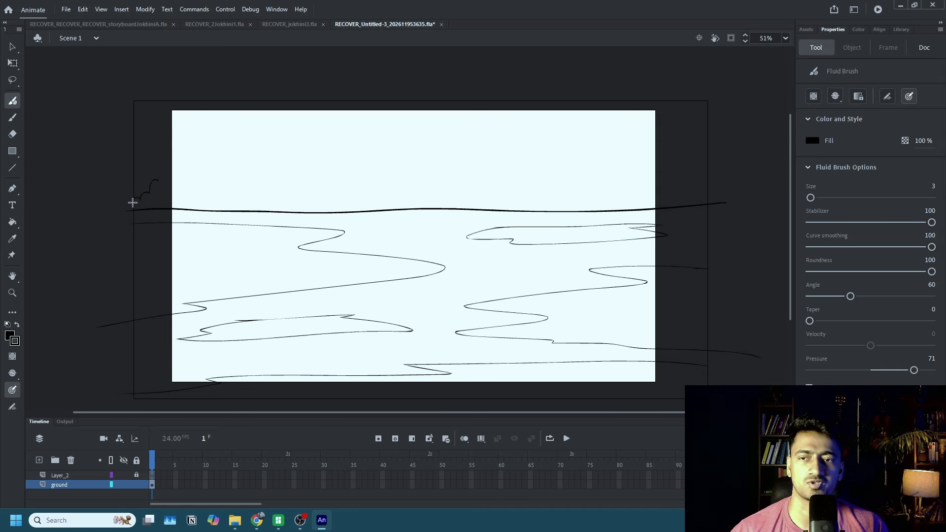
Brush a scalloped treetop outline above the ground line across the whole frame, rising higher toward the frame's right side.
{"action": "mouse_move", "coordinate": [158, 181]}
{"action": "left_mouse_down"}
{"action": "mouse_move", "coordinate": [195, 192]}
{"action": "mouse_move", "coordinate": [213, 173]}
{"action": "mouse_move", "coordinate": [255, 187]}
{"action": "mouse_move", "coordinate": [276, 154]}
{"action": "mouse_move", "coordinate": [293, 148]}
{"action": "mouse_move", "coordinate": [316, 149]}
{"action": "mouse_move", "coordinate": [350, 174]}
{"action": "left_mouse_up"}
{"action": "key", "text": "ctrl+z"}
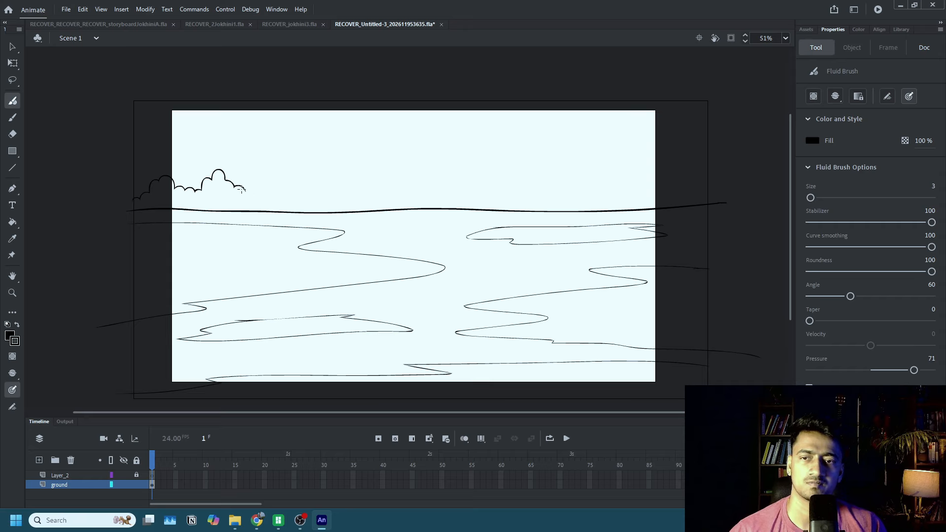
{"action": "mouse_move", "coordinate": [242, 189]}
{"action": "left_mouse_down"}
{"action": "mouse_move", "coordinate": [295, 149]}
{"action": "mouse_move", "coordinate": [362, 191]}
{"action": "mouse_move", "coordinate": [381, 165]}
{"action": "mouse_move", "coordinate": [409, 164]}
{"action": "mouse_move", "coordinate": [442, 179]}
{"action": "mouse_move", "coordinate": [466, 171]}
{"action": "mouse_move", "coordinate": [506, 186]}
{"action": "mouse_move", "coordinate": [549, 168]}
{"action": "mouse_move", "coordinate": [573, 182]}
{"action": "left_mouse_up"}
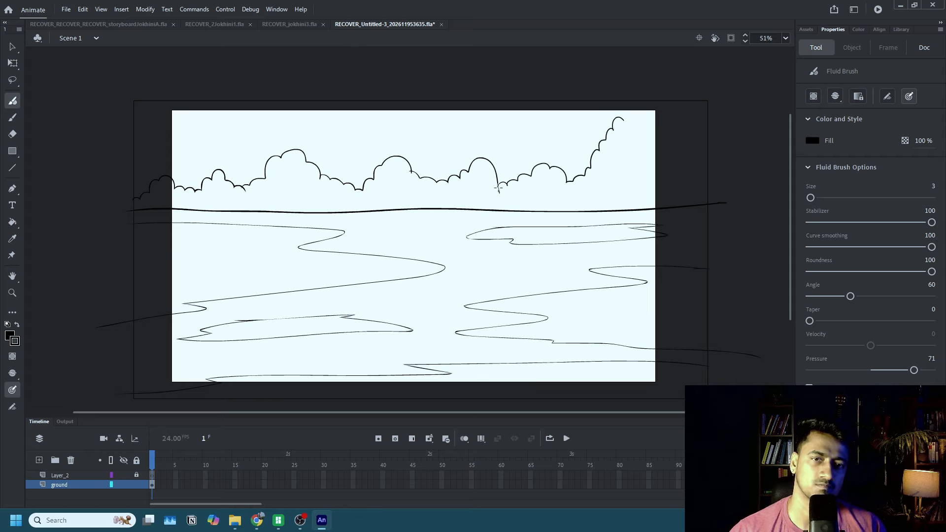
{"action": "left_click_drag", "start_coordinate": [623, 119], "coordinate": [650, 131]}
{"action": "key", "text": "ctrl+z"}
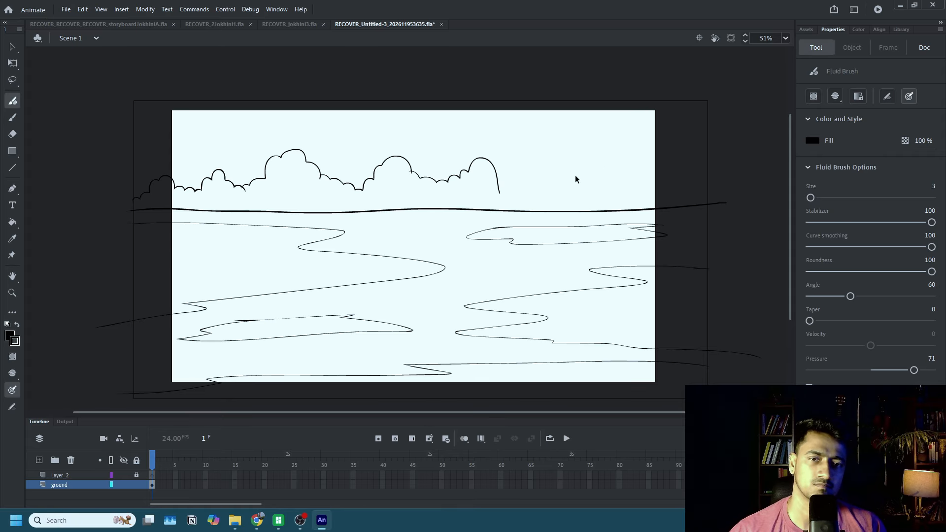
{"action": "mouse_move", "coordinate": [498, 187]}
{"action": "left_mouse_down"}
{"action": "mouse_move", "coordinate": [557, 153]}
{"action": "mouse_move", "coordinate": [571, 131]}
{"action": "mouse_move", "coordinate": [586, 140]}
{"action": "mouse_move", "coordinate": [647, 127]}
{"action": "mouse_move", "coordinate": [725, 145]}
{"action": "left_mouse_up"}
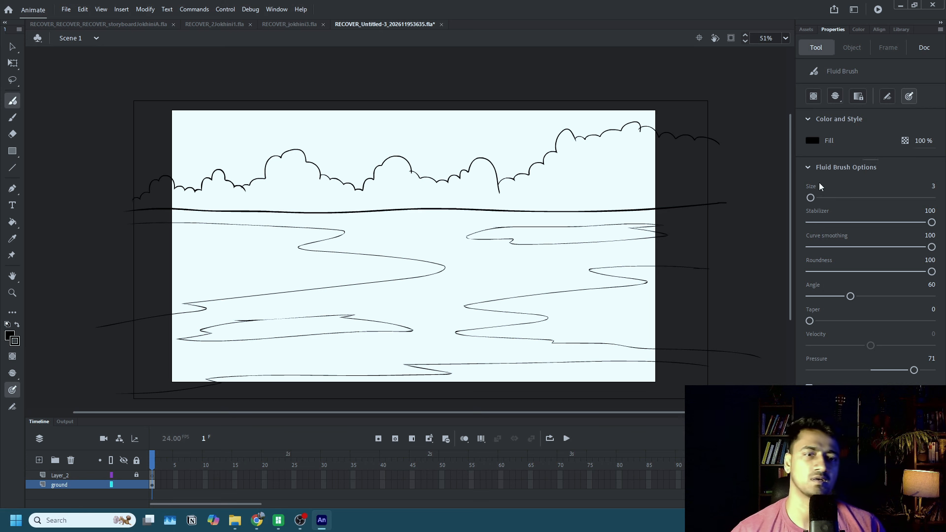
Set the fill color to dark green #3A520A and fill the area between the treetop outline and the ground line.
{"action": "left_click", "coordinate": [814, 141]}
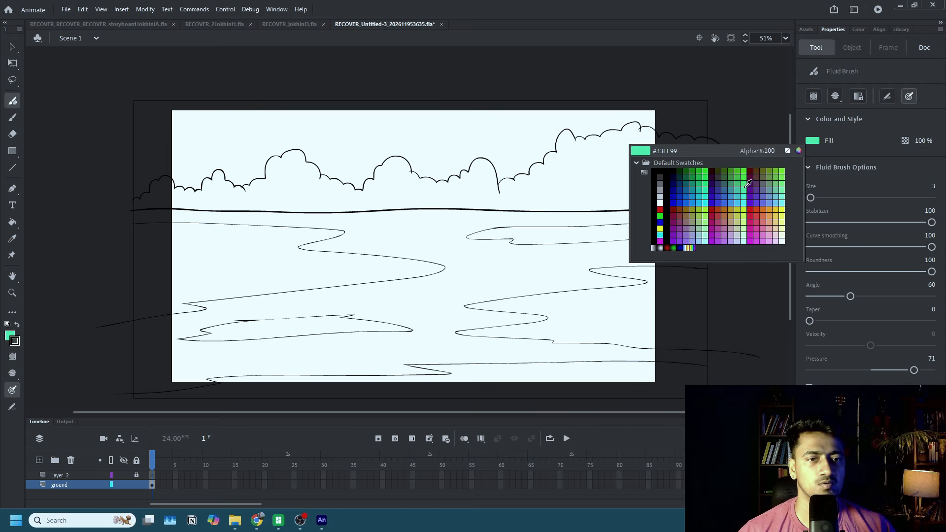
{"action": "left_click", "coordinate": [772, 168]}
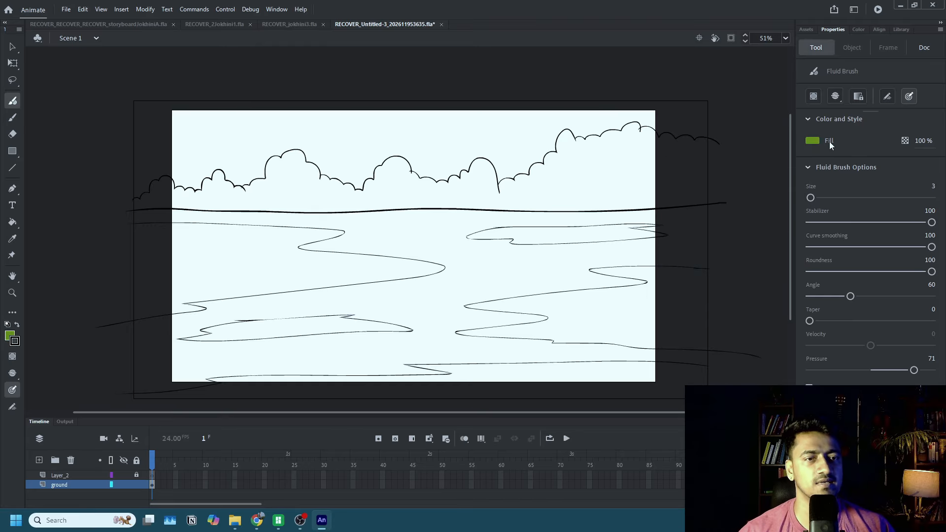
{"action": "left_click", "coordinate": [814, 140]}
{"action": "left_click", "coordinate": [799, 150]}
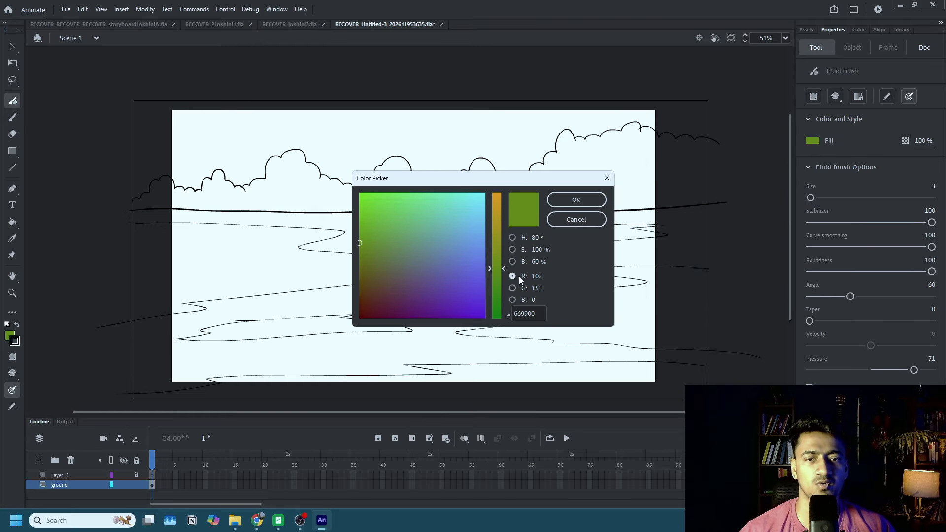
{"action": "left_click", "coordinate": [513, 261]}
{"action": "left_click", "coordinate": [513, 250]}
{"action": "left_click", "coordinate": [512, 237]}
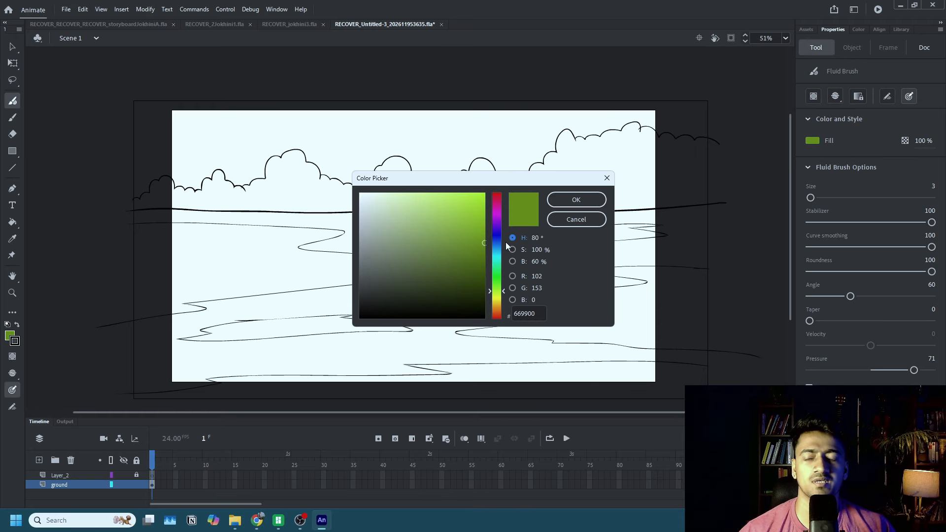
{"action": "left_click", "coordinate": [469, 278]}
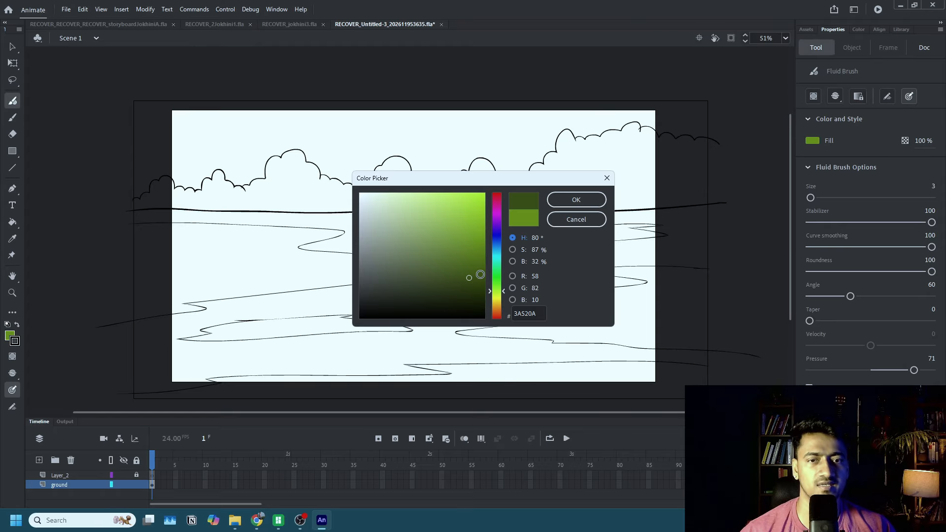
{"action": "left_click", "coordinate": [574, 200]}
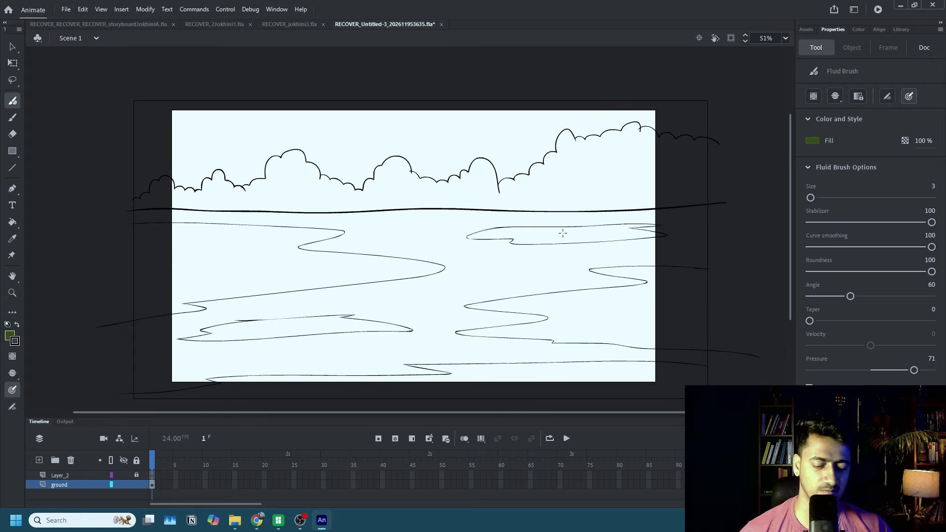
{"action": "key", "text": "k"}
{"action": "left_click", "coordinate": [633, 190]}
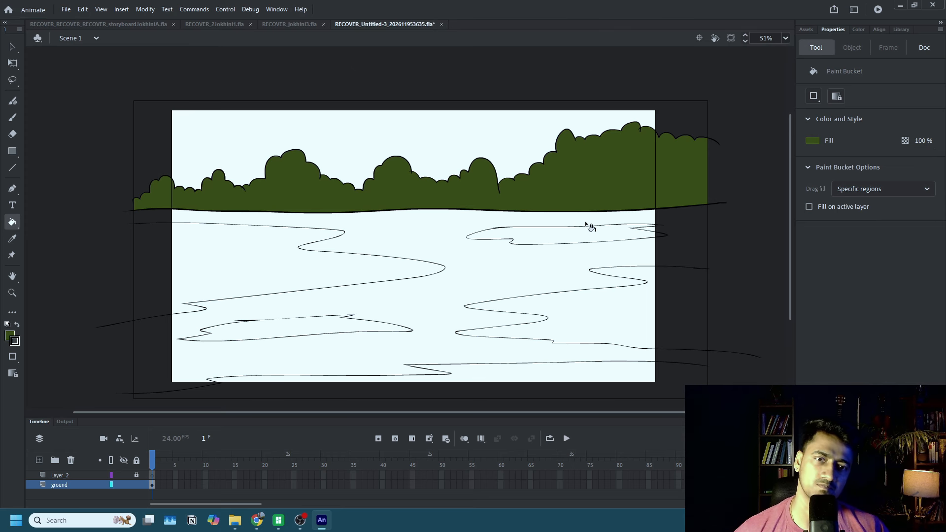
Sample the tree green, darken the fill color to #2F4208 and refill the tree area with it.
{"action": "left_click", "coordinate": [812, 141]}
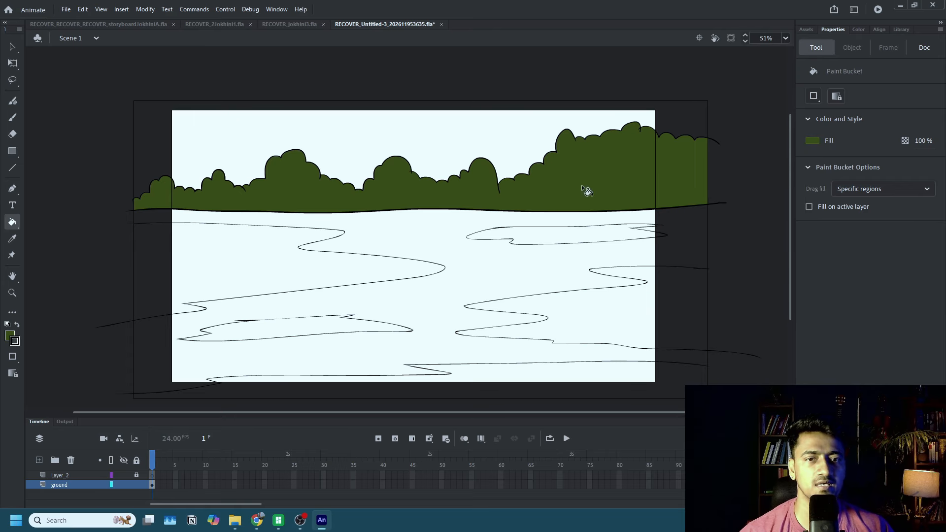
{"action": "left_click", "coordinate": [588, 190]}
{"action": "left_click", "coordinate": [813, 142]}
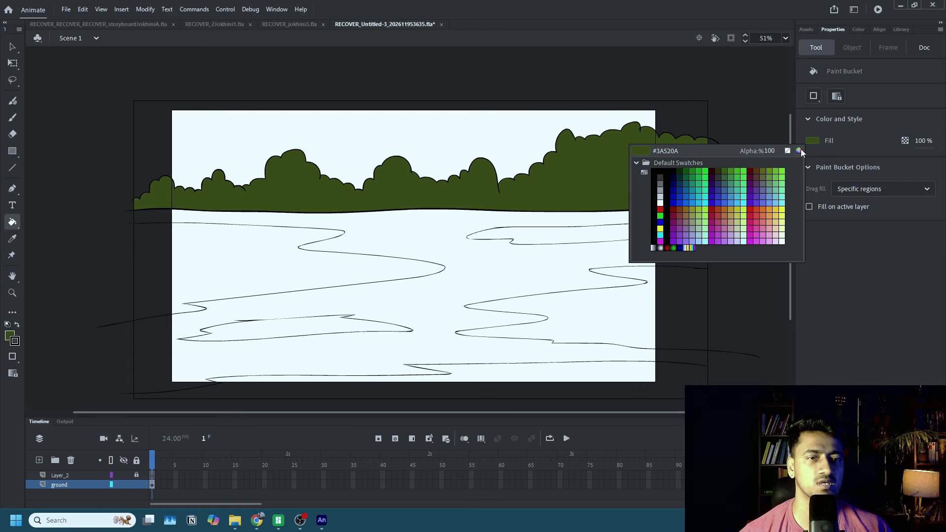
{"action": "left_click", "coordinate": [804, 153]}
{"action": "left_click", "coordinate": [469, 286]}
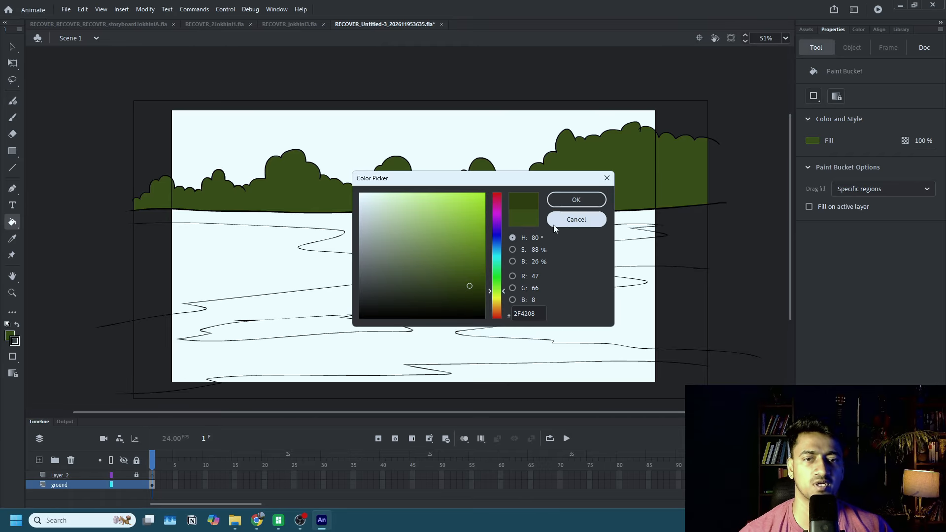
{"action": "left_click", "coordinate": [569, 202]}
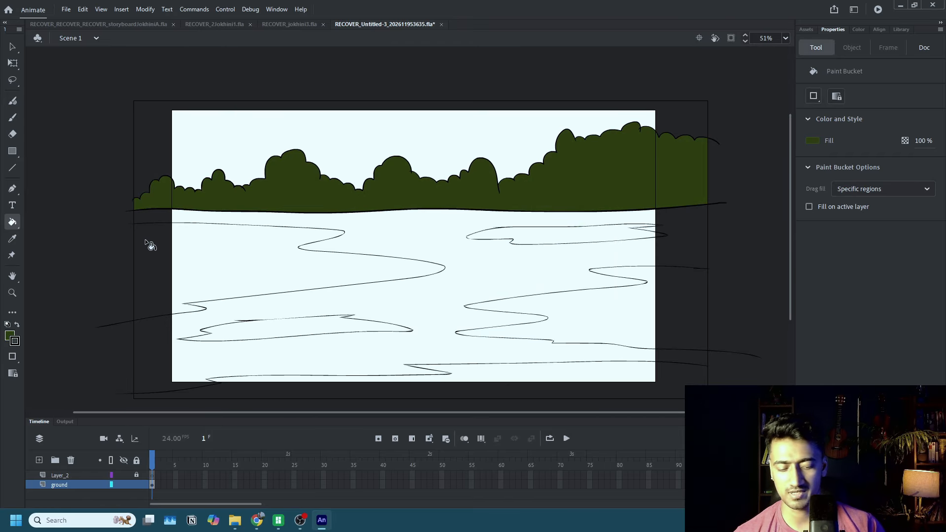
Brush a second scalloped outline lower inside the tree area in darker green #263507 and fill the area between it and the ground line.
{"action": "key", "text": "shift+b"}
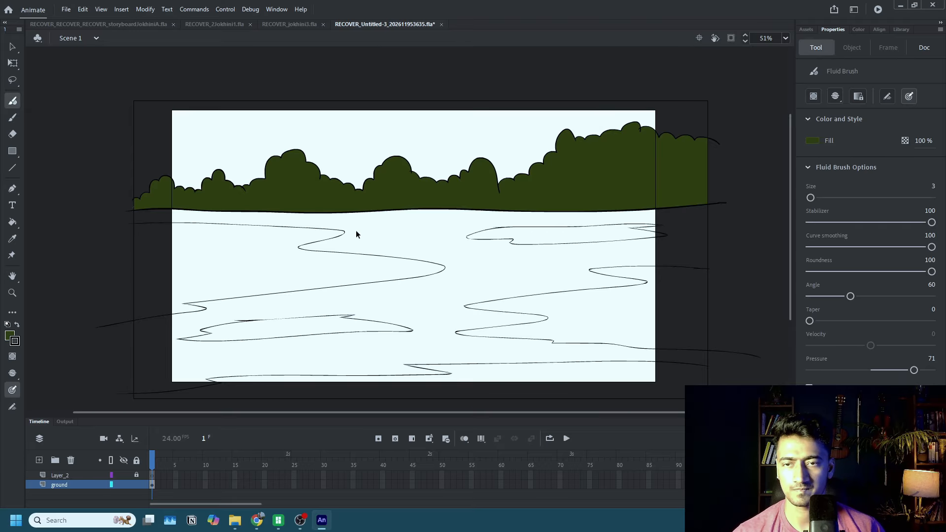
{"action": "left_click", "coordinate": [812, 141]}
{"action": "left_click", "coordinate": [598, 180]}
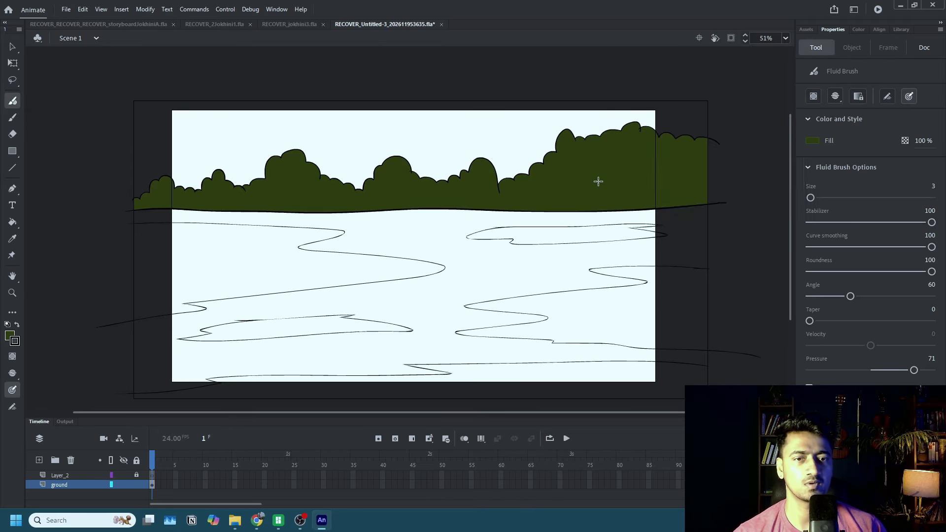
{"action": "left_click", "coordinate": [812, 141]}
{"action": "left_click", "coordinate": [787, 150]}
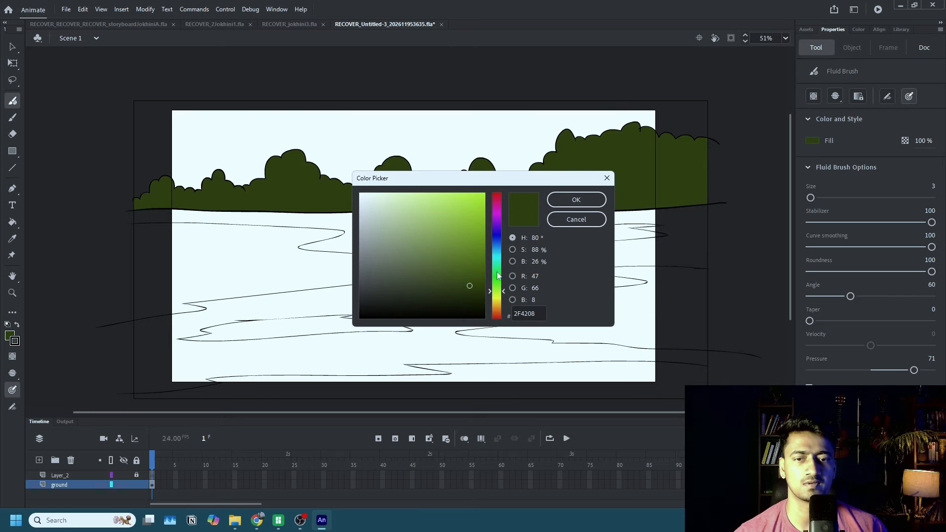
{"action": "left_click", "coordinate": [574, 201]}
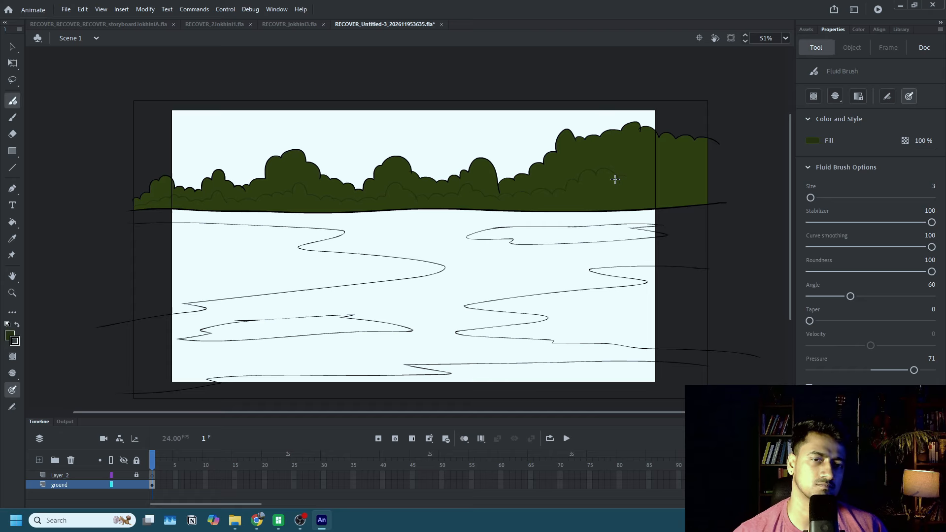
{"action": "key", "text": "k"}
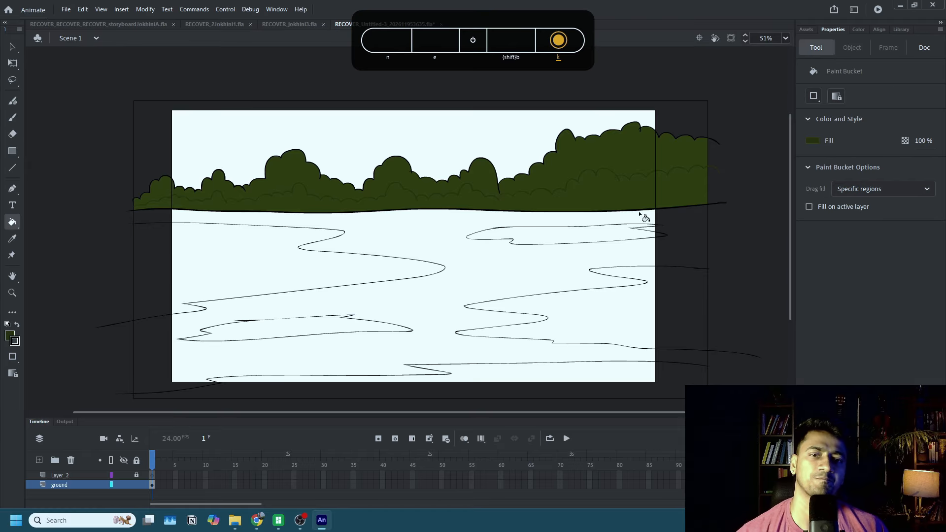
{"action": "left_click", "coordinate": [639, 209]}
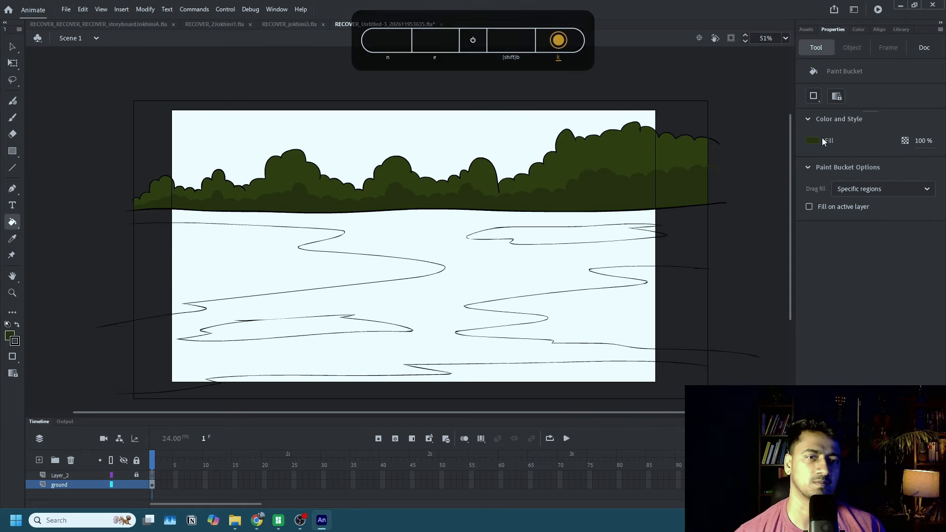
Pick a dark green fill between the two tree greens and brush a middle scalloped foliage layer inside the tree area.
{"action": "left_click", "coordinate": [812, 141]}
{"action": "left_click", "coordinate": [583, 190]}
{"action": "left_click", "coordinate": [812, 141]}
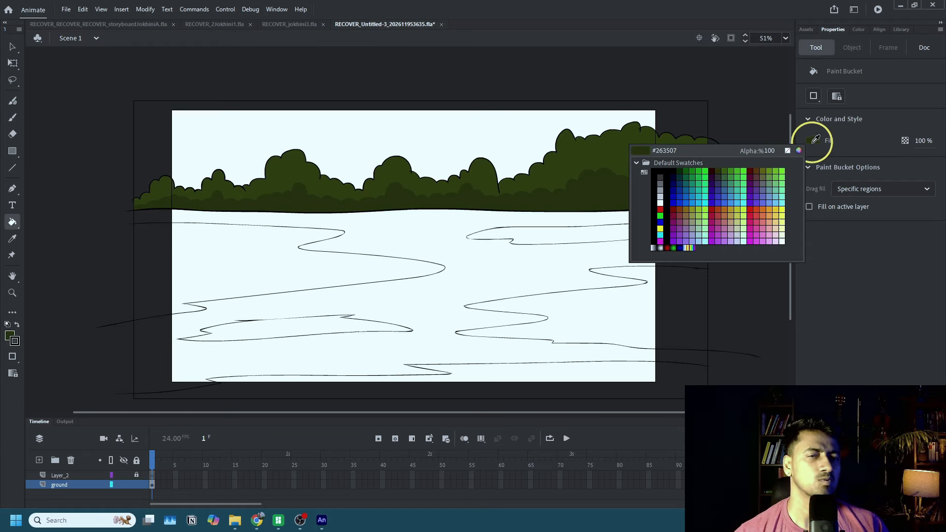
{"action": "left_click", "coordinate": [799, 152]}
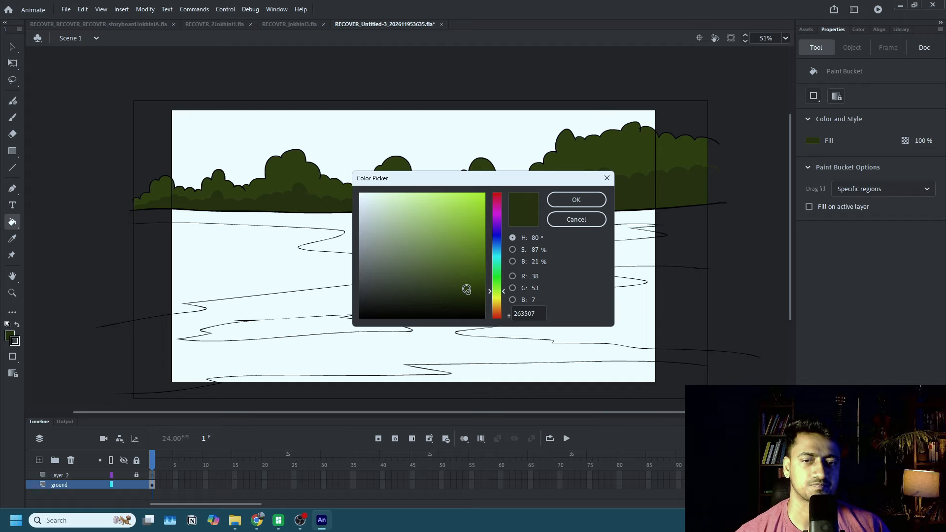
{"action": "left_click", "coordinate": [467, 288]}
{"action": "left_click", "coordinate": [576, 199]}
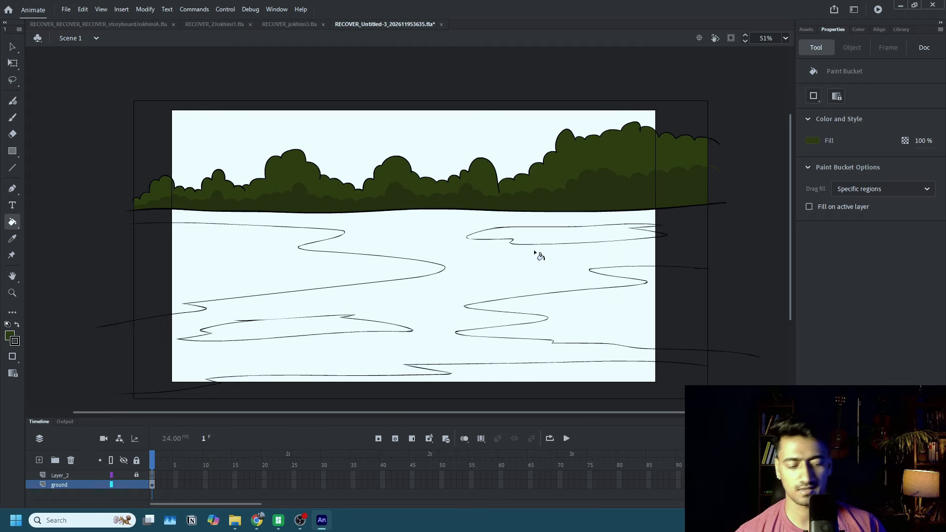
{"action": "key", "text": "shift+b"}
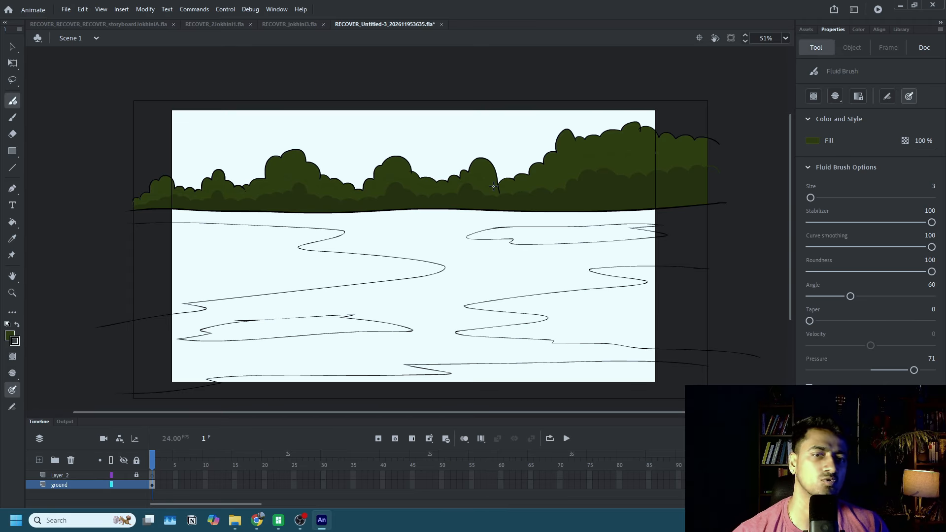
{"action": "key", "text": "k"}
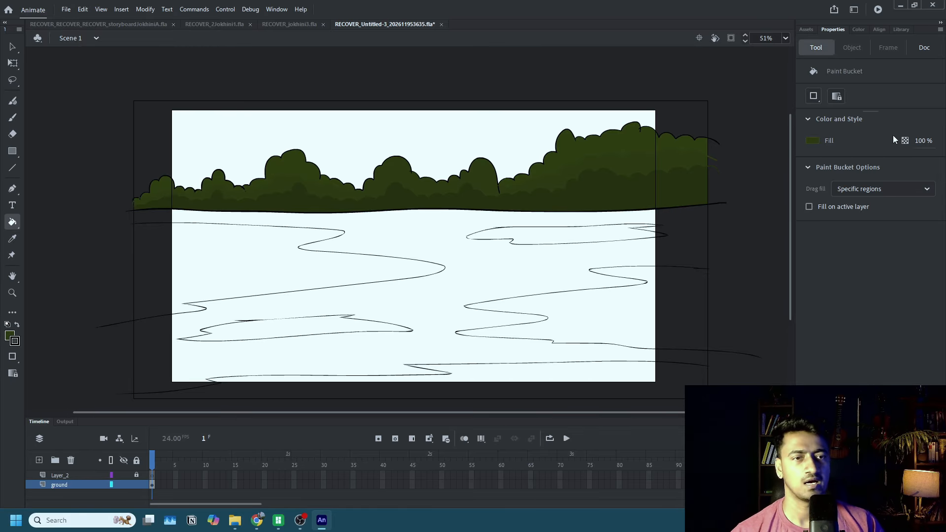
Sample the darkest tree green #263507 and fill the two large side ground patches, the small lower-left patch and the narrow upper-right patch.
{"action": "left_click", "coordinate": [813, 141]}
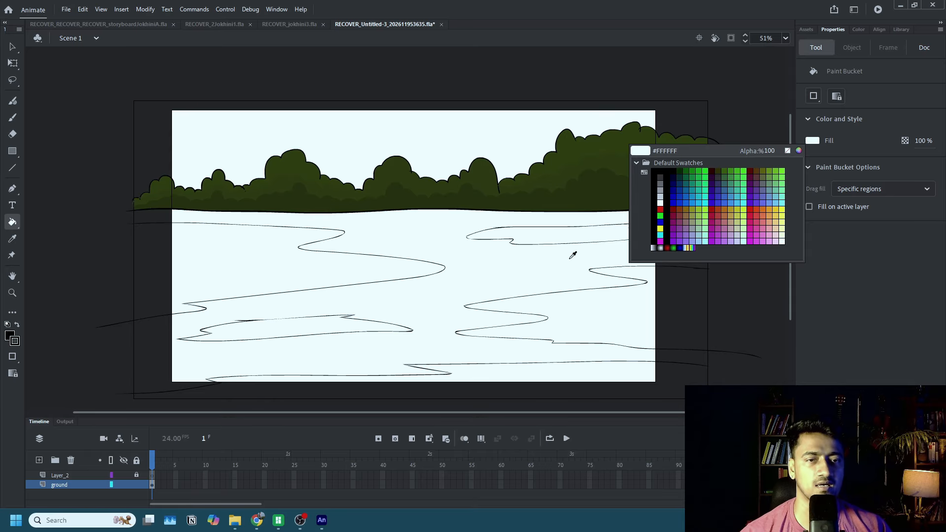
{"action": "left_click", "coordinate": [585, 197]}
{"action": "left_click", "coordinate": [620, 313]}
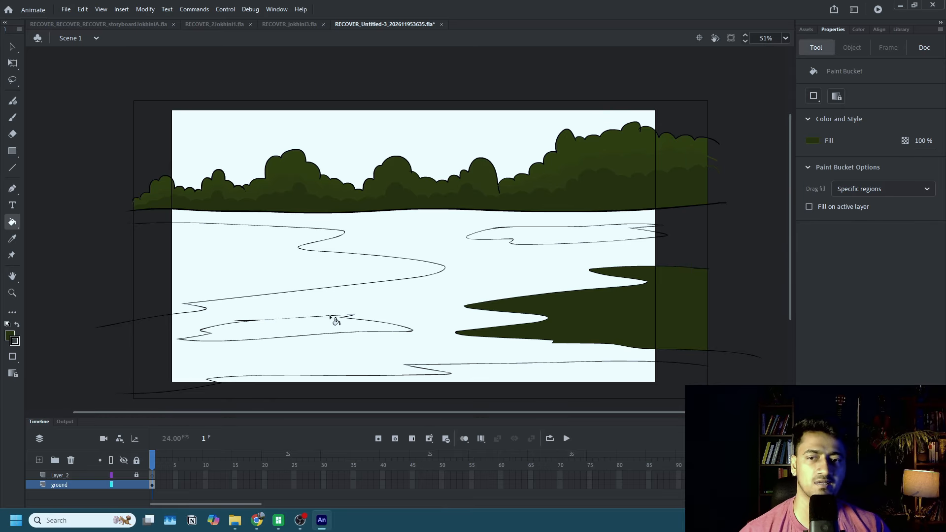
{"action": "left_click", "coordinate": [298, 271]}
{"action": "left_click", "coordinate": [327, 332]}
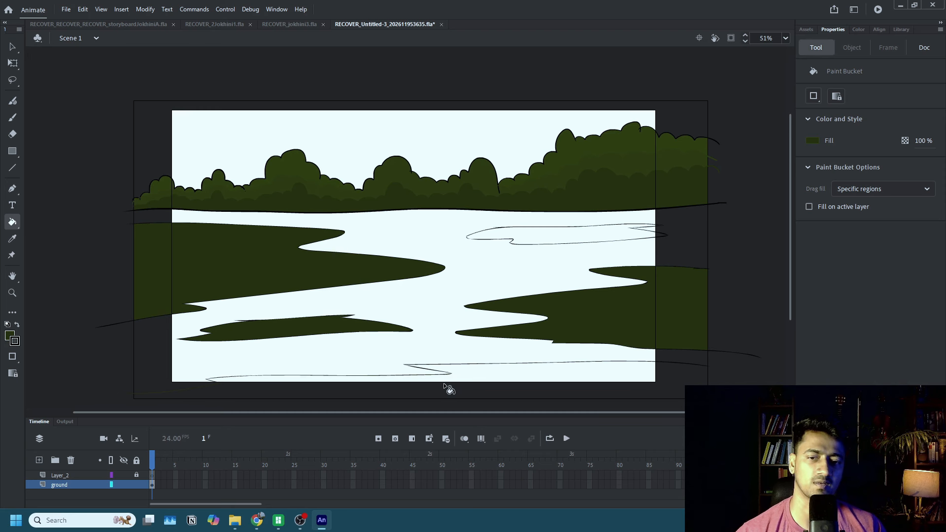
{"action": "left_click", "coordinate": [562, 237]}
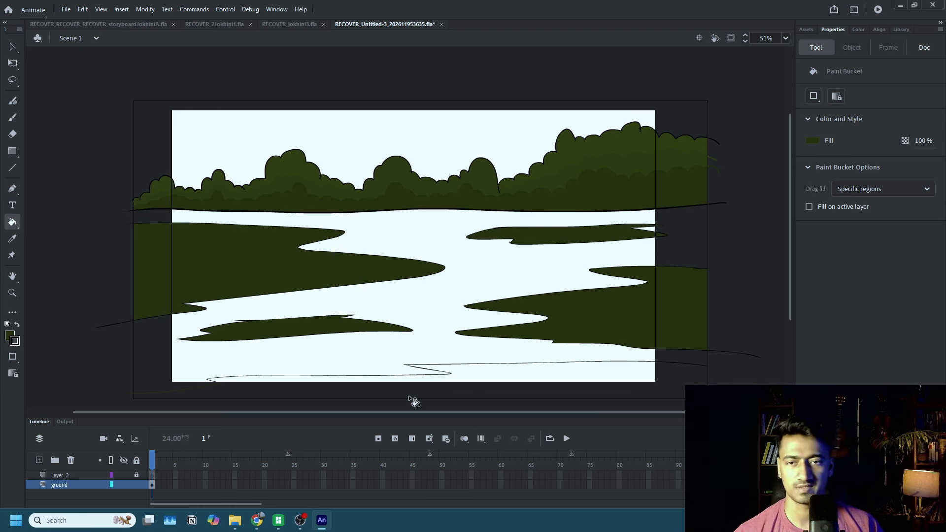
Extend the bottom patch's outline to the frame's left edge and set the Paint Bucket to Close Large Gaps.
{"action": "key", "text": "shift+b"}
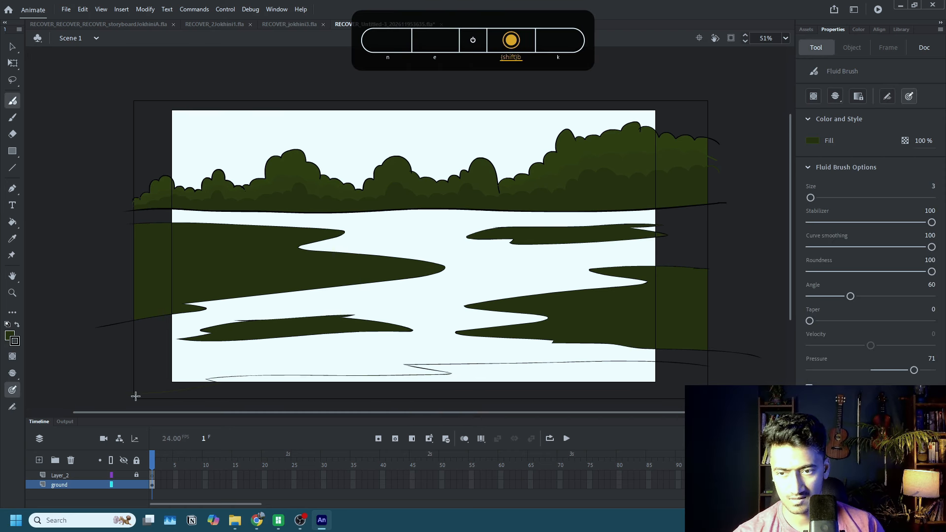
{"action": "key", "text": "k"}
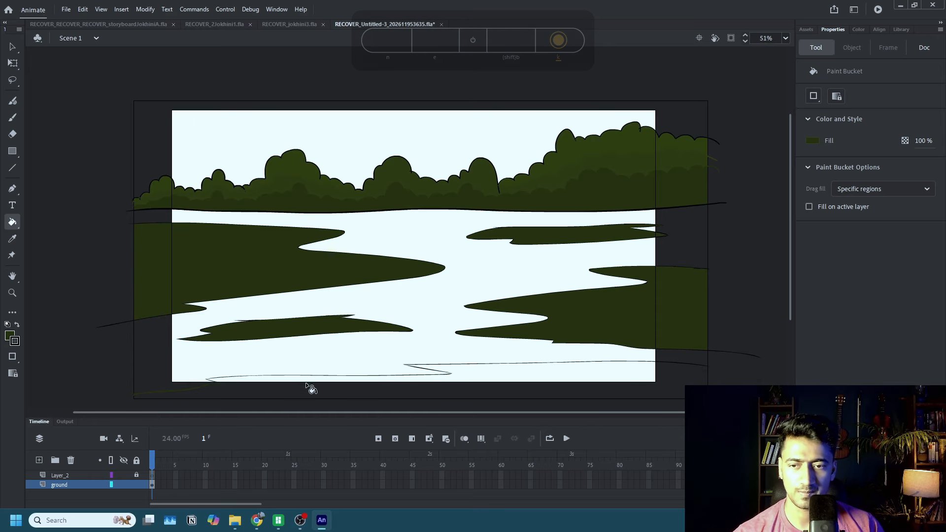
{"action": "left_click", "coordinate": [814, 97]}
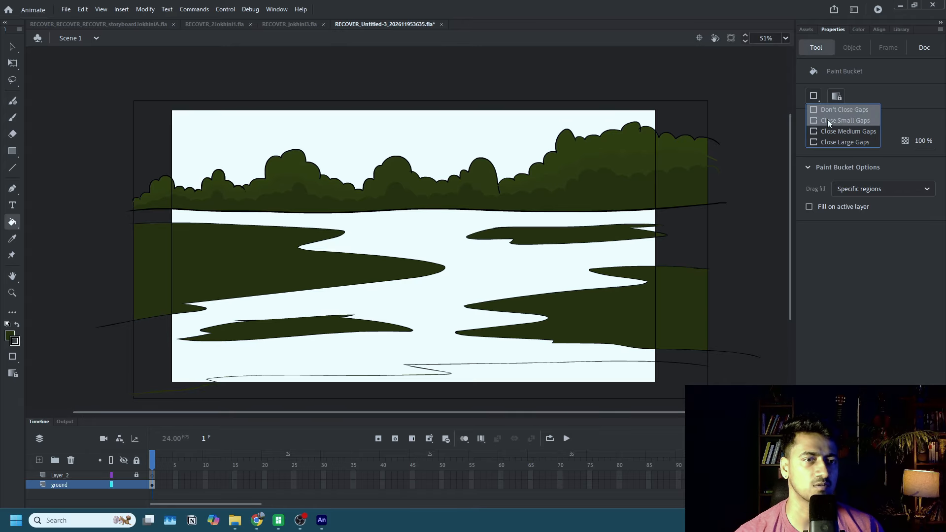
{"action": "left_click", "coordinate": [829, 120]}
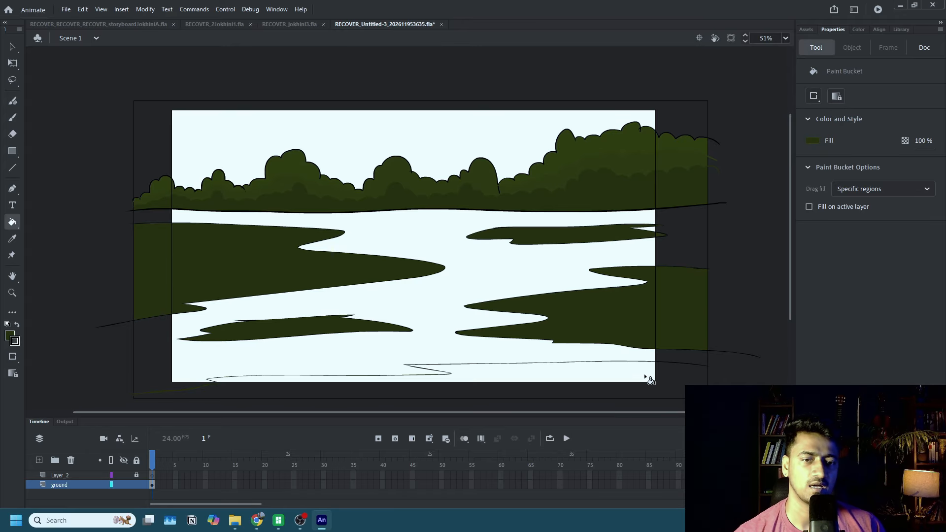
{"action": "left_click", "coordinate": [811, 100]}
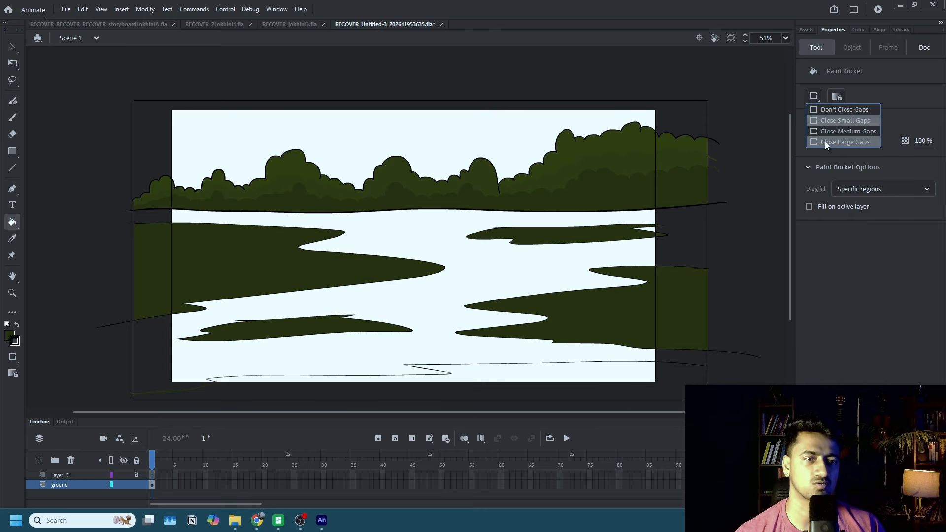
{"action": "left_click", "coordinate": [827, 141]}
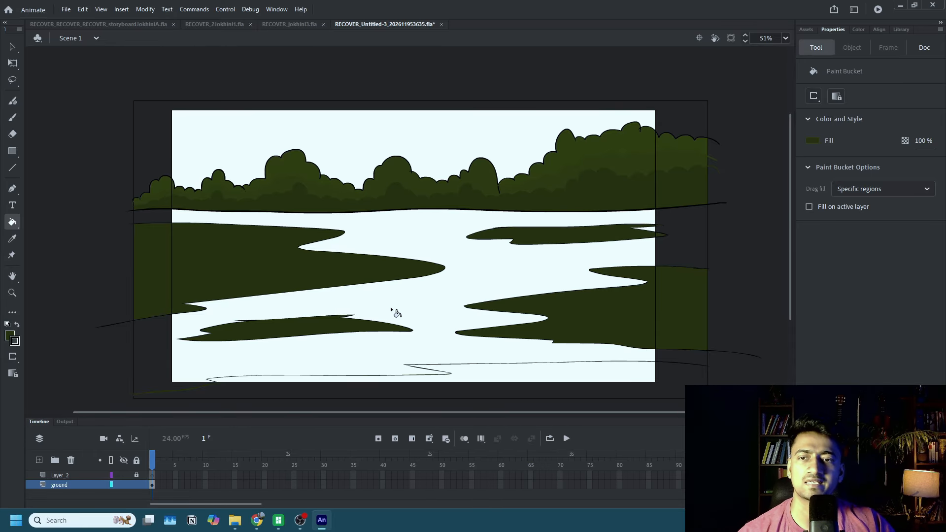
Inspect the bottom ground patch's outline for gaps along its length and try to fill the patch.
{"action": "scroll", "coordinate": [350, 337], "scroll_direction": "up", "scroll_amount": 5}
{"action": "left_click_drag", "start_coordinate": [444, 358], "coordinate": [522, 175]}
{"action": "scroll", "coordinate": [487, 229], "scroll_direction": "down", "scroll_amount": 3}
{"action": "scroll", "coordinate": [353, 275], "scroll_direction": "up", "scroll_amount": 5}
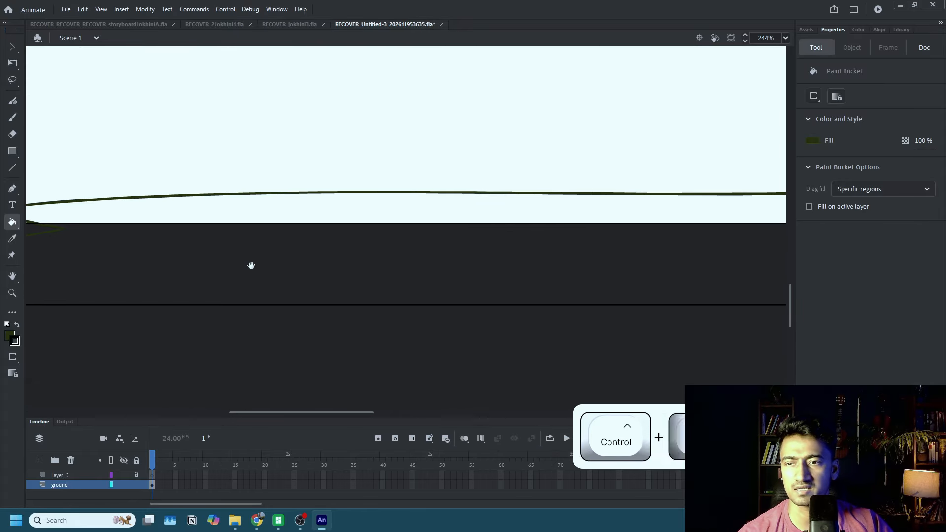
{"action": "mouse_move", "coordinate": [251, 266]}
{"action": "left_mouse_down"}
{"action": "mouse_move", "coordinate": [675, 270]}
{"action": "mouse_move", "coordinate": [269, 258]}
{"action": "left_mouse_up"}
{"action": "scroll", "coordinate": [503, 257], "scroll_direction": "down", "scroll_amount": 4}
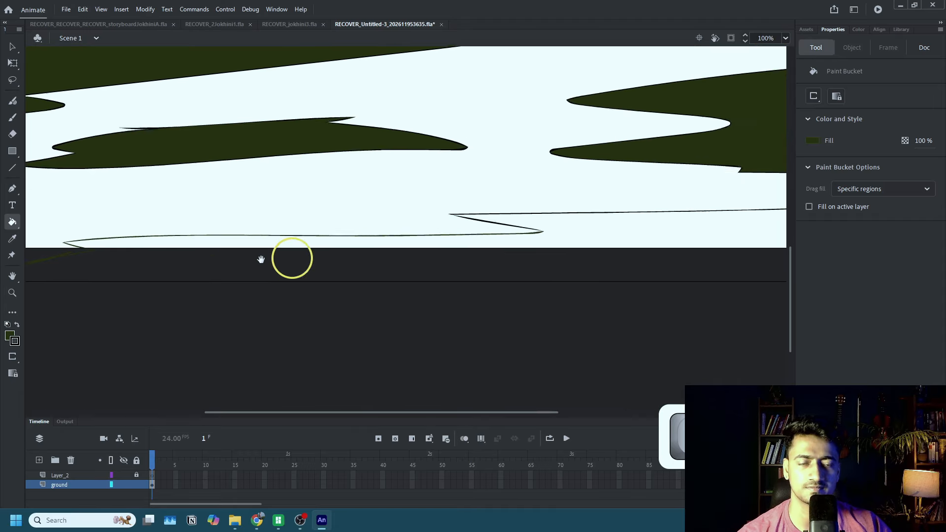
{"action": "left_click_drag", "start_coordinate": [546, 260], "coordinate": [300, 262]}
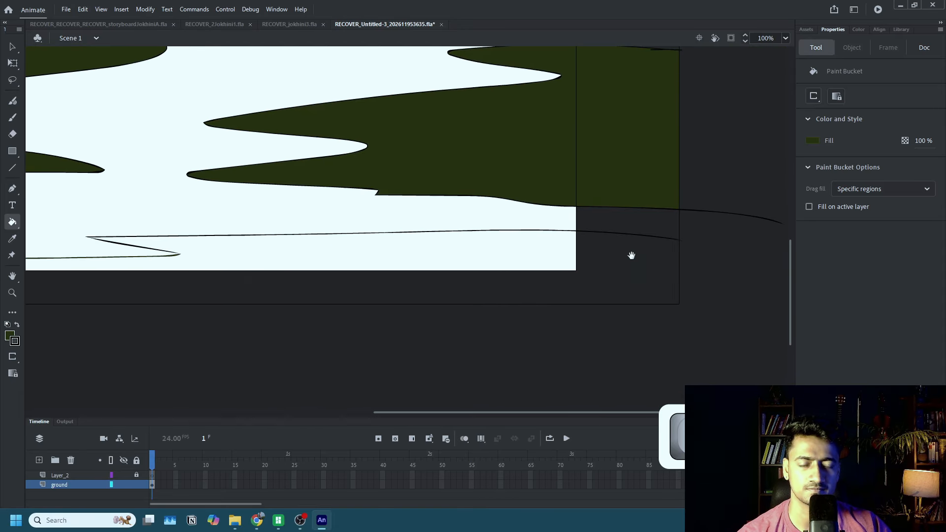
{"action": "scroll", "coordinate": [640, 276], "scroll_direction": "up", "scroll_amount": 5}
{"action": "scroll", "coordinate": [641, 277], "scroll_direction": "up", "scroll_amount": 5}
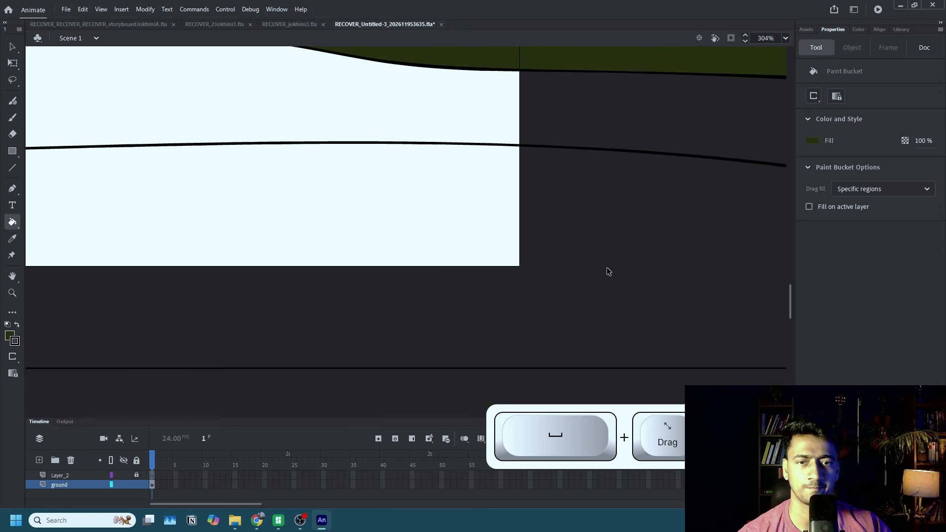
{"action": "scroll", "coordinate": [630, 237], "scroll_direction": "down", "scroll_amount": 4}
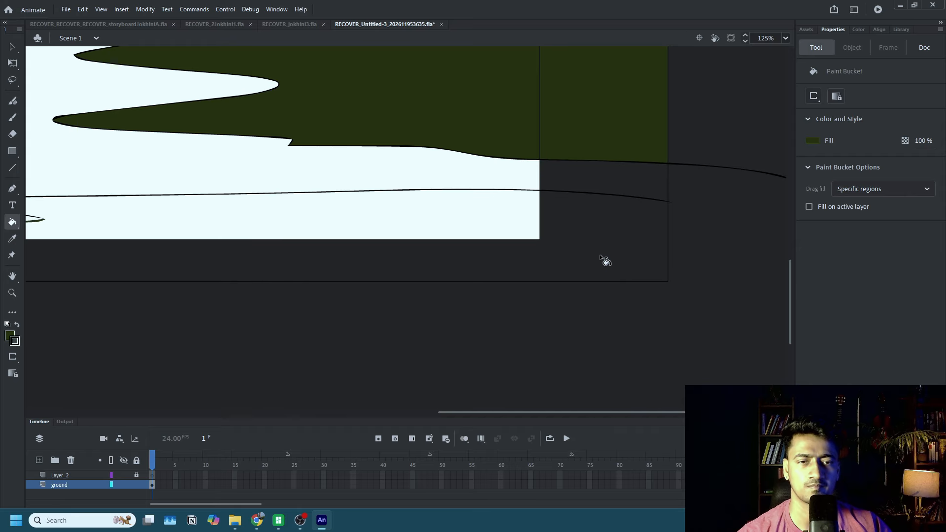
{"action": "left_click", "coordinate": [599, 247]}
Brush over the bottom patch's outline around its left tip to close possible gaps.
{"action": "scroll", "coordinate": [602, 248], "scroll_direction": "down", "scroll_amount": 3}
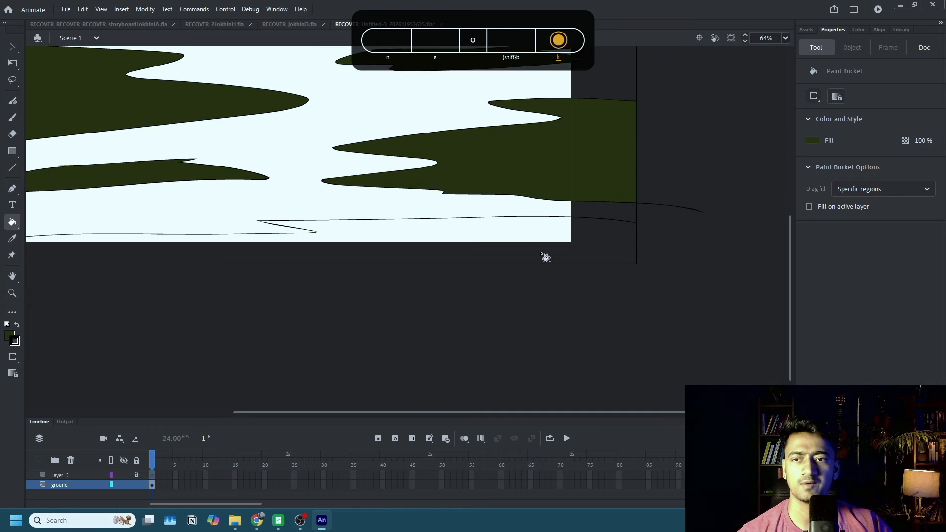
{"action": "left_click_drag", "start_coordinate": [479, 244], "coordinate": [673, 235]}
{"action": "scroll", "coordinate": [394, 236], "scroll_direction": "up", "scroll_amount": 3}
{"action": "left_click_drag", "start_coordinate": [394, 236], "coordinate": [663, 217]}
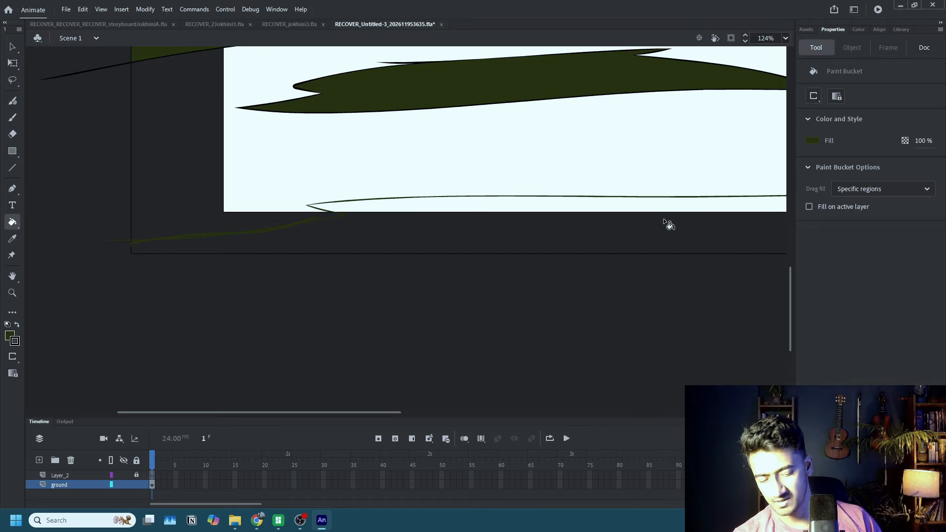
{"action": "key", "text": "shift+b"}
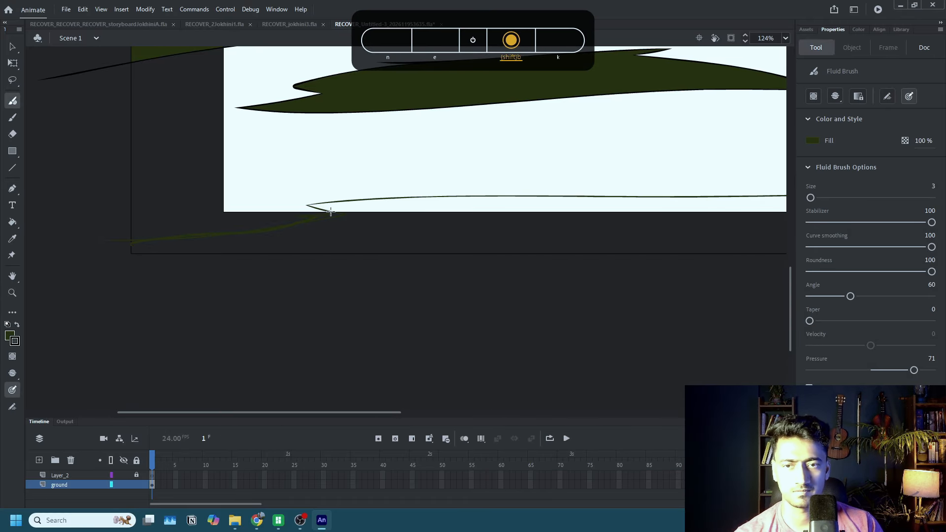
{"action": "key", "text": "k"}
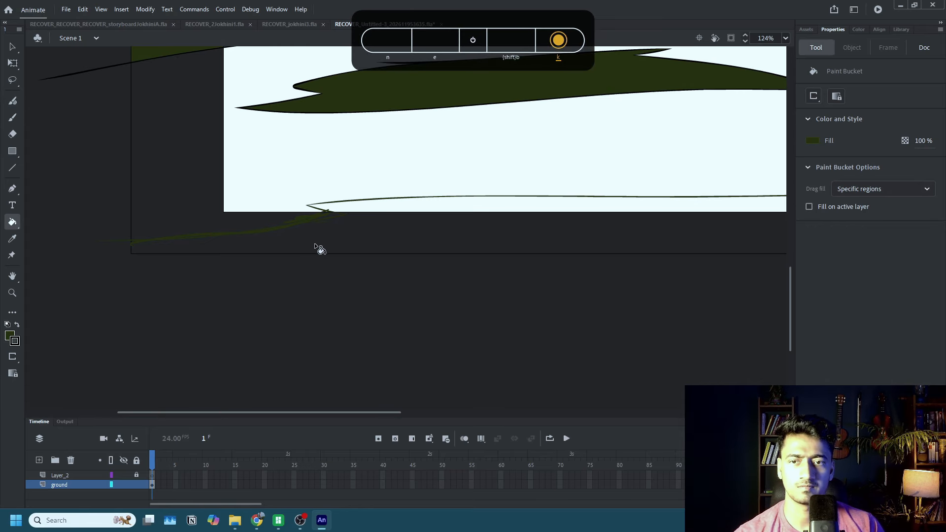
{"action": "key", "text": "shift+b"}
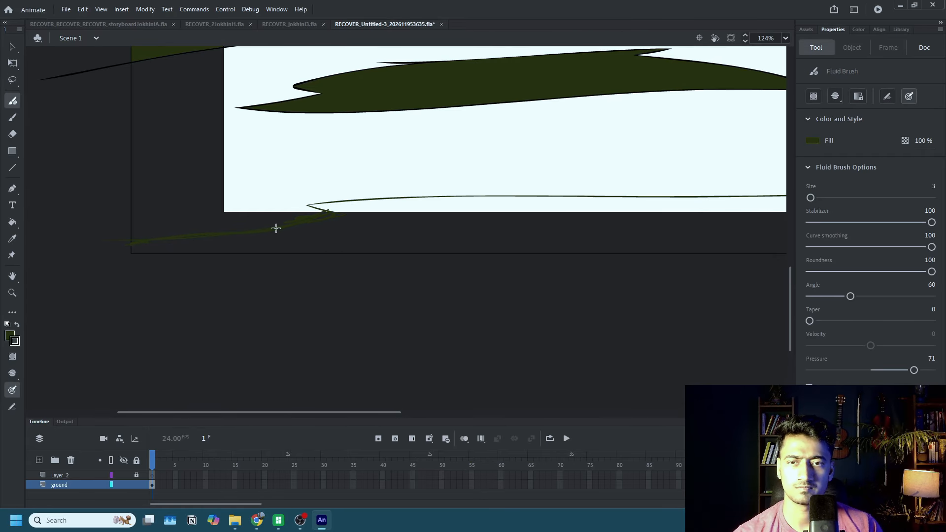
{"action": "left_click_drag", "start_coordinate": [276, 228], "coordinate": [372, 212]}
{"action": "key", "text": "k"}
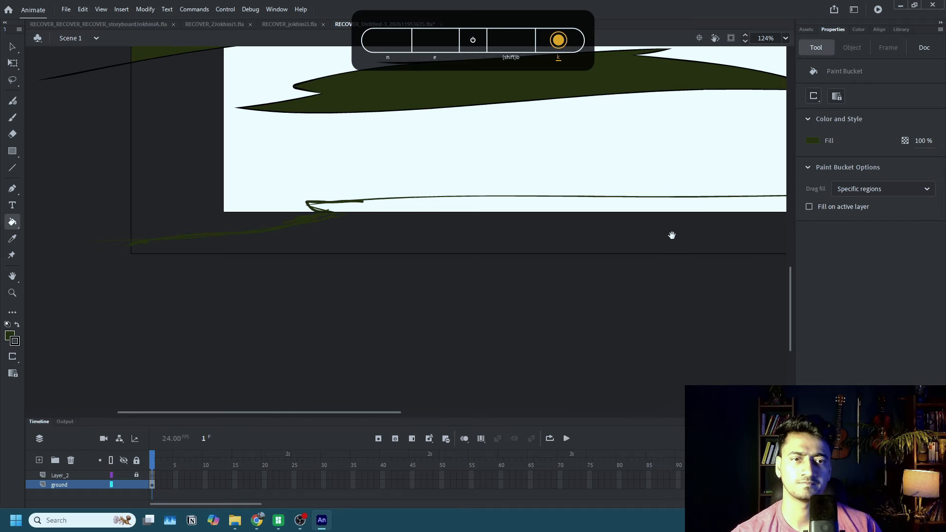
Extend the right end of the bottom patch's outline past the frame's edge with a short brush stroke.
{"action": "left_click_drag", "start_coordinate": [672, 235], "coordinate": [390, 242]}
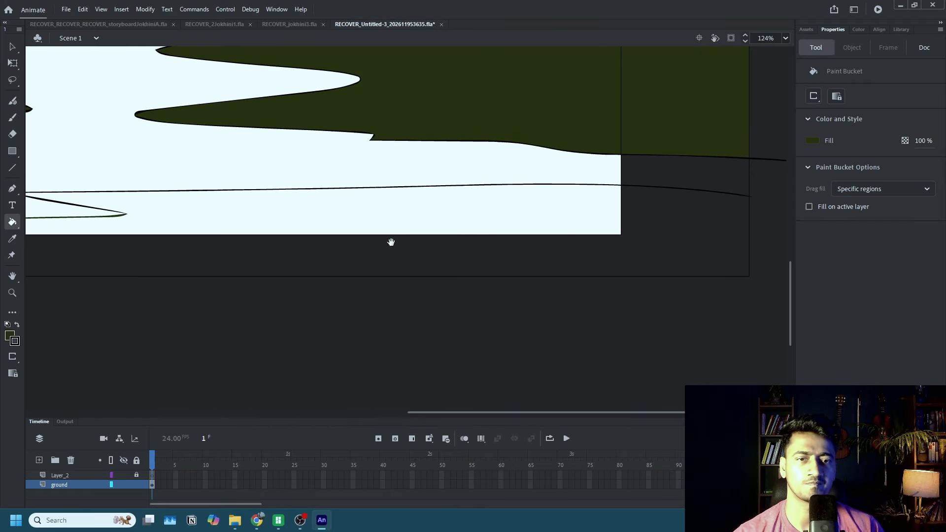
{"action": "key", "text": "shift+b"}
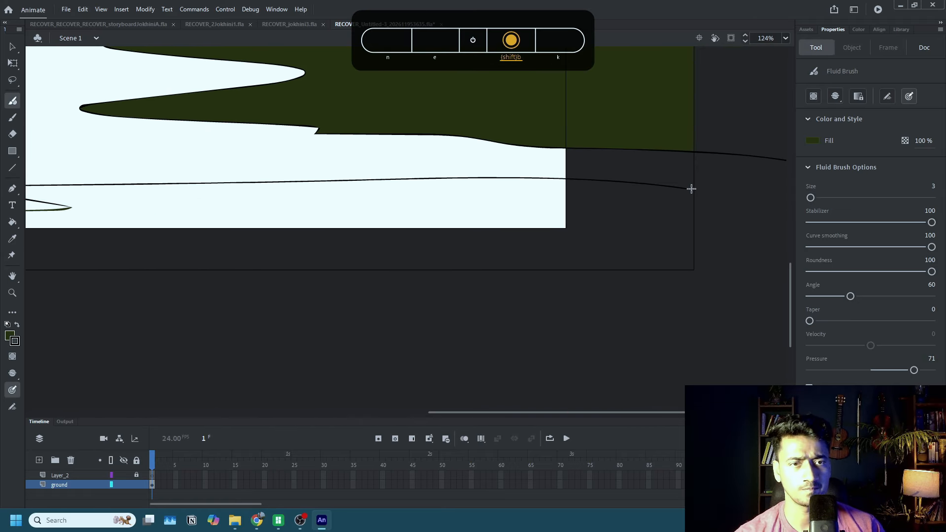
{"action": "key", "text": "k"}
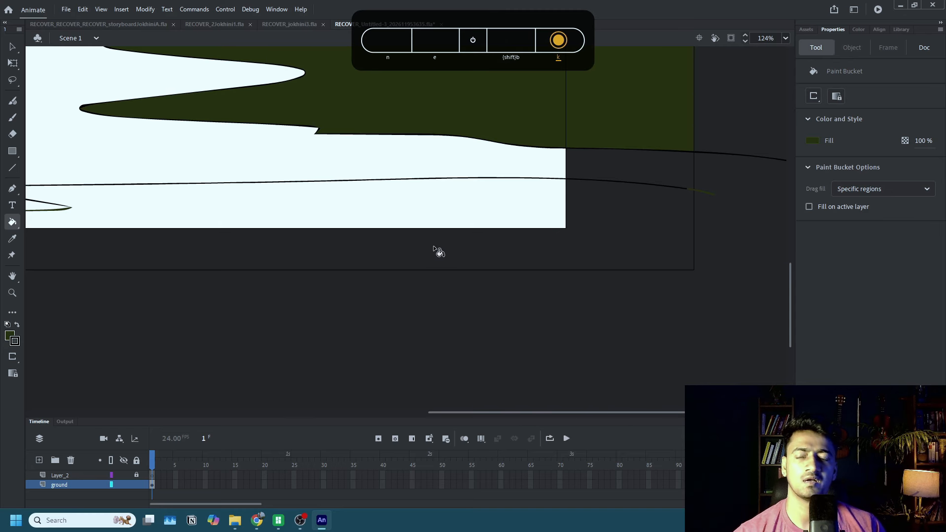
Brush a dividing stroke from the left half of the bottom patch's outline down to the frame's lower edge and try to fill the enclosed area.
{"action": "mouse_move", "coordinate": [381, 225]}
{"action": "left_mouse_down"}
{"action": "mouse_move", "coordinate": [716, 213]}
{"action": "mouse_move", "coordinate": [490, 241]}
{"action": "mouse_move", "coordinate": [497, 241]}
{"action": "left_mouse_up"}
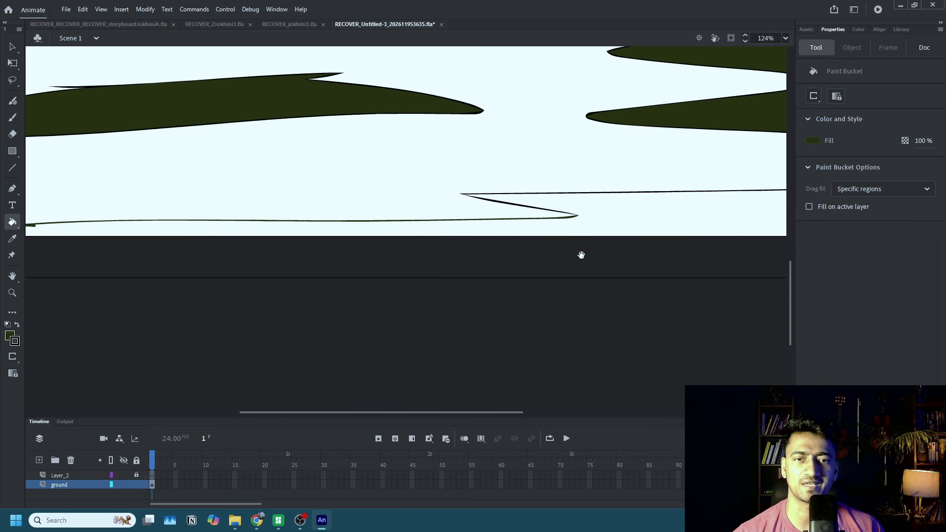
{"action": "key", "text": "shift+b"}
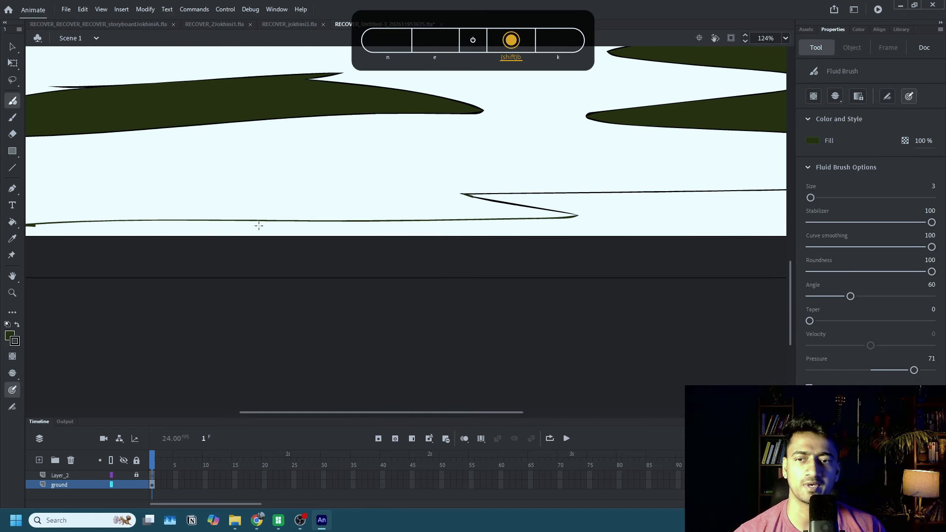
{"action": "mouse_move", "coordinate": [246, 221]}
{"action": "left_mouse_down"}
{"action": "mouse_move", "coordinate": [177, 265]}
{"action": "mouse_move", "coordinate": [206, 277]}
{"action": "left_mouse_up"}
{"action": "key", "text": "k"}
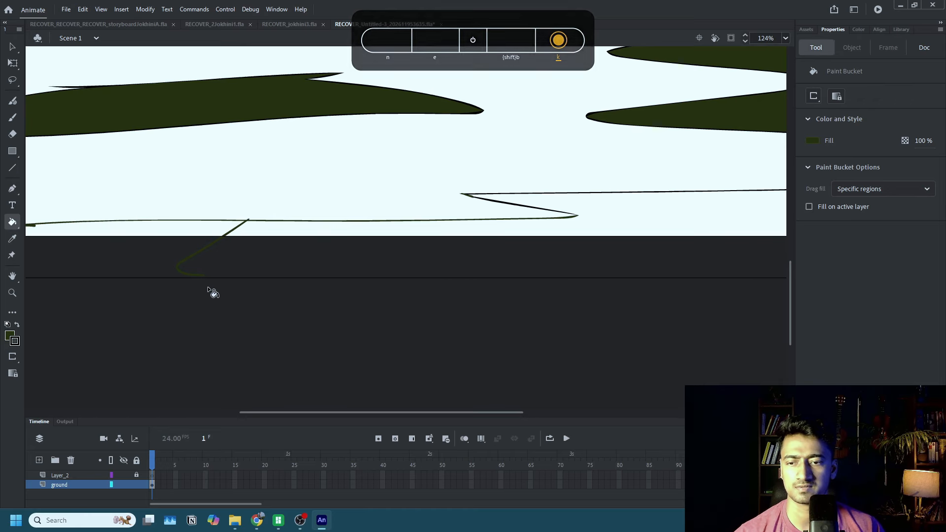
{"action": "key", "text": "shift+b"}
{"action": "key", "text": "k"}
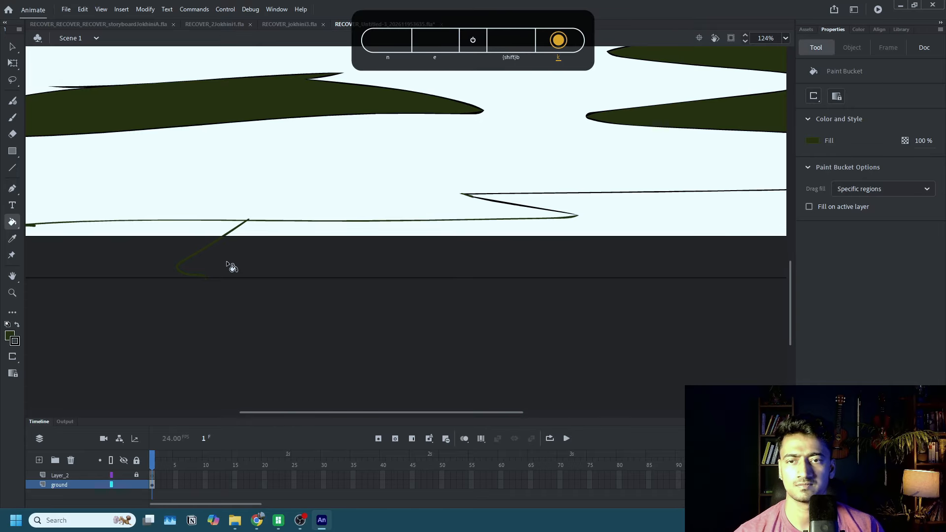
{"action": "left_click_drag", "start_coordinate": [143, 259], "coordinate": [445, 255]}
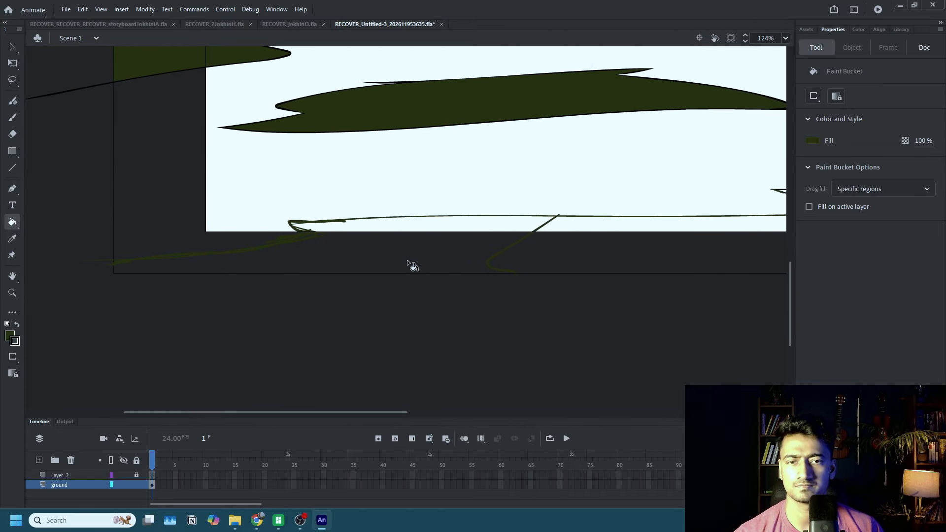
Brush a second dividing stroke near the outline's notch, try a dark green fill, and undo the fill.
{"action": "left_click_drag", "start_coordinate": [605, 243], "coordinate": [441, 250]}
{"action": "key", "text": "shift+b"}
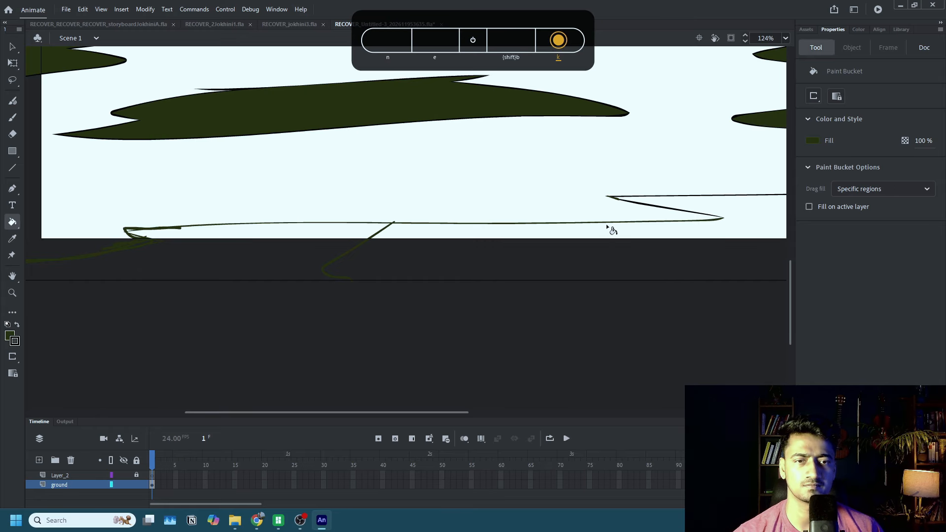
{"action": "mouse_move", "coordinate": [609, 224]}
{"action": "left_mouse_down"}
{"action": "mouse_move", "coordinate": [646, 241]}
{"action": "mouse_move", "coordinate": [617, 281]}
{"action": "left_mouse_up"}
{"action": "key", "text": "k"}
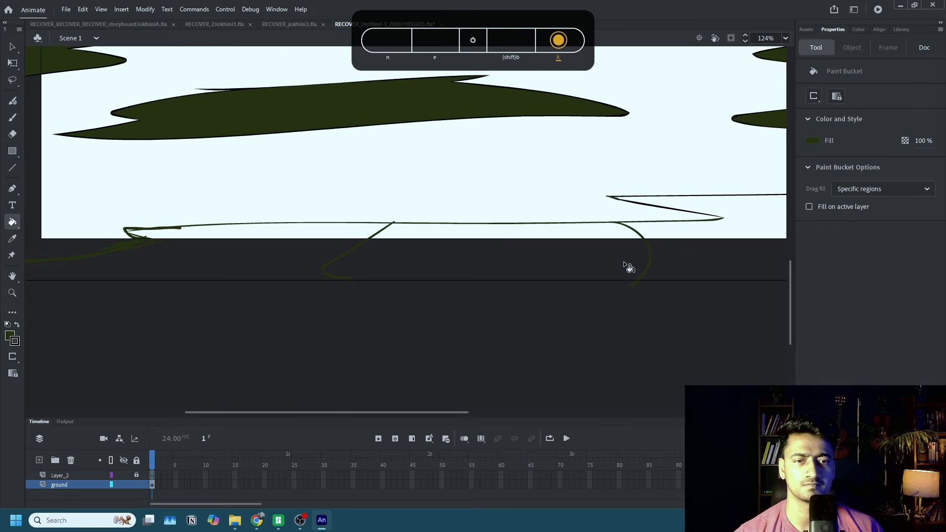
{"action": "left_click", "coordinate": [455, 200]}
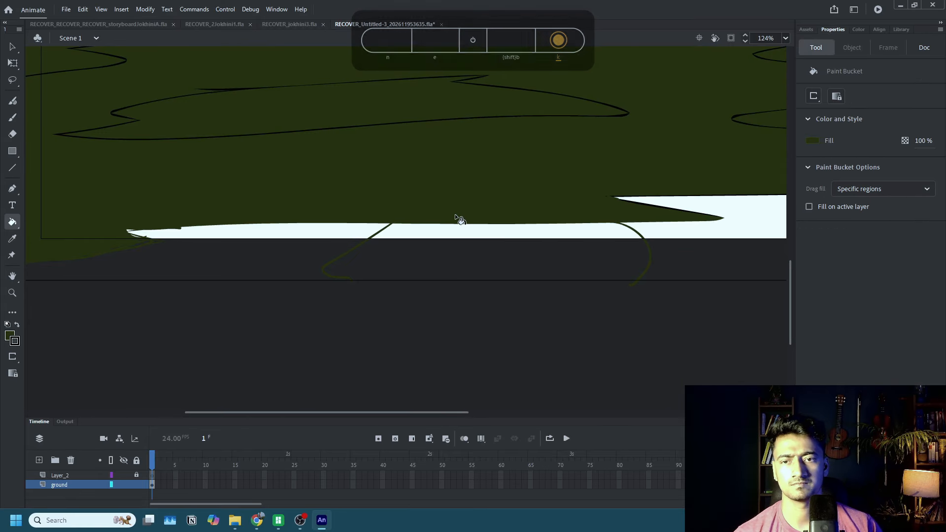
{"action": "key", "text": "ctrl+z"}
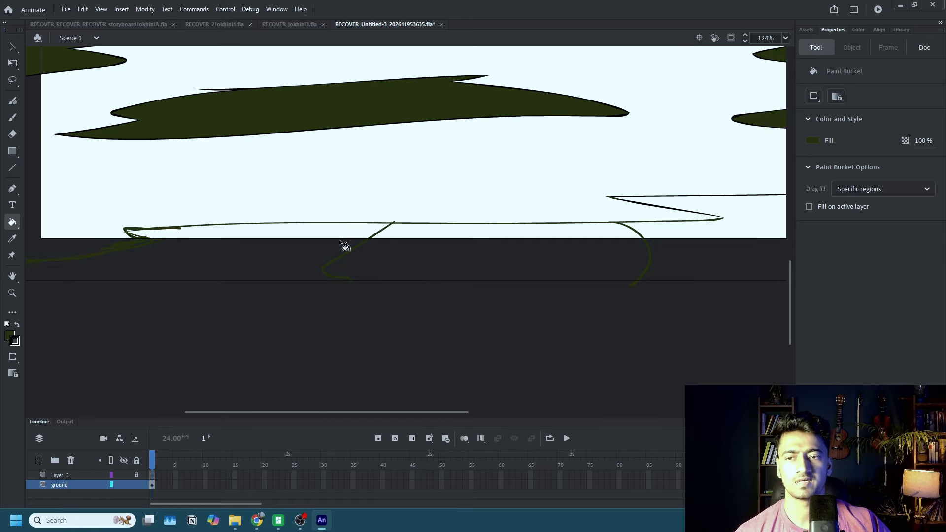
Undo the second dividing stroke and delete the left part of the bottom patch's outline together with the first dividing stroke.
{"action": "scroll", "coordinate": [345, 244], "scroll_direction": "down", "scroll_amount": 3}
{"action": "scroll", "coordinate": [592, 234], "scroll_direction": "up", "scroll_amount": 1}
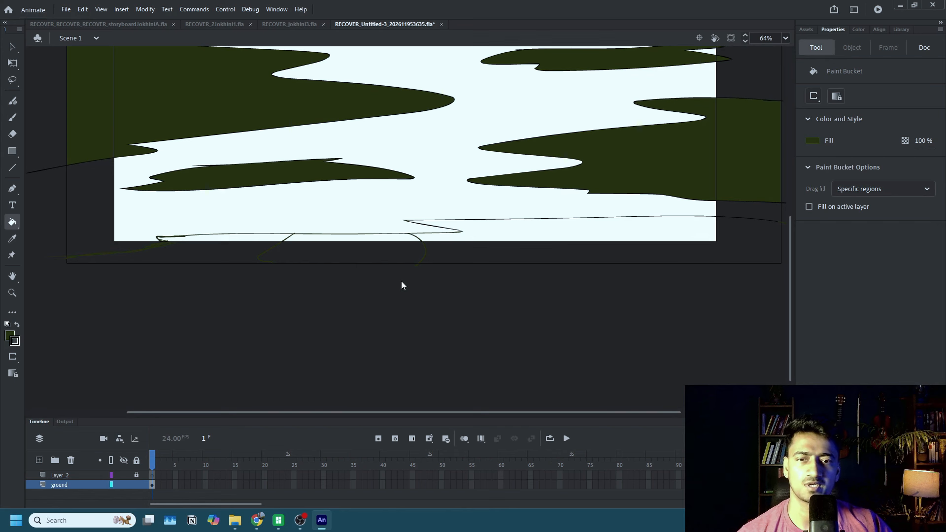
{"action": "key", "text": "ctrl+z"}
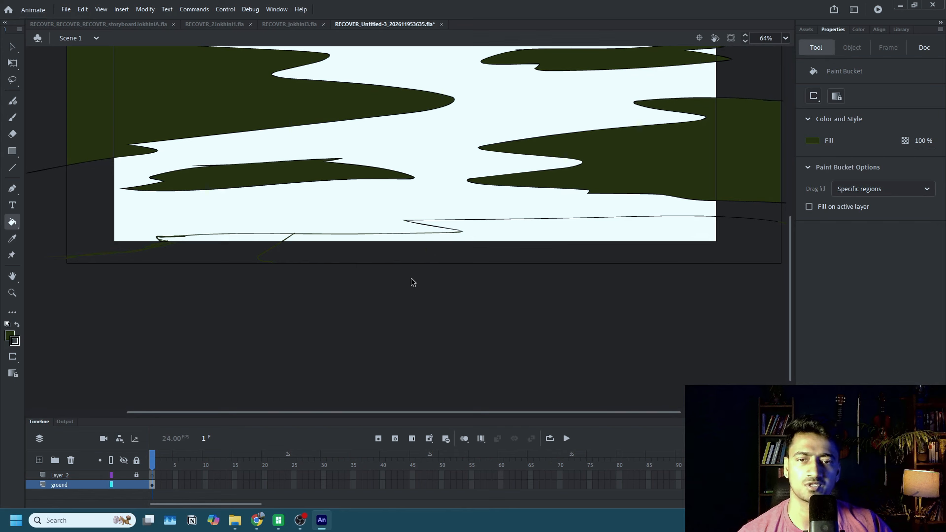
{"action": "key", "text": "q"}
{"action": "left_click", "coordinate": [274, 249]}
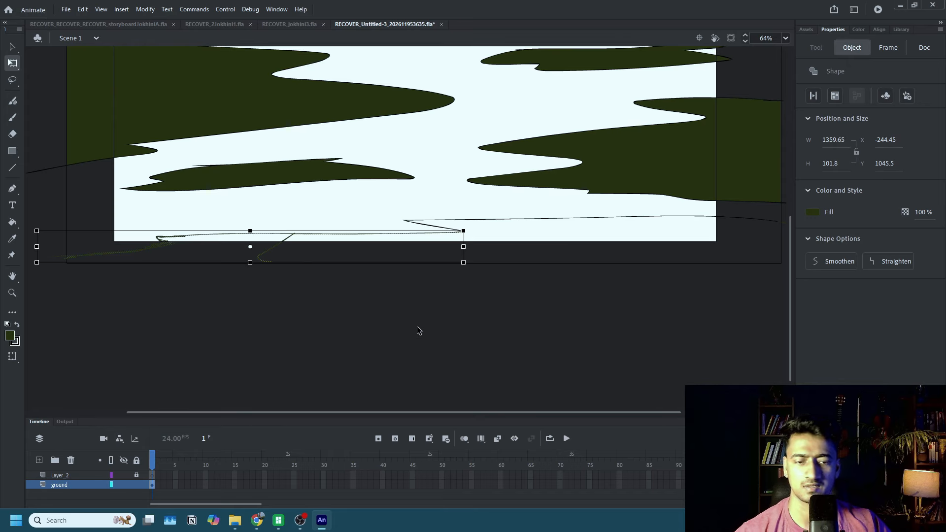
{"action": "key", "text": "Delete"}
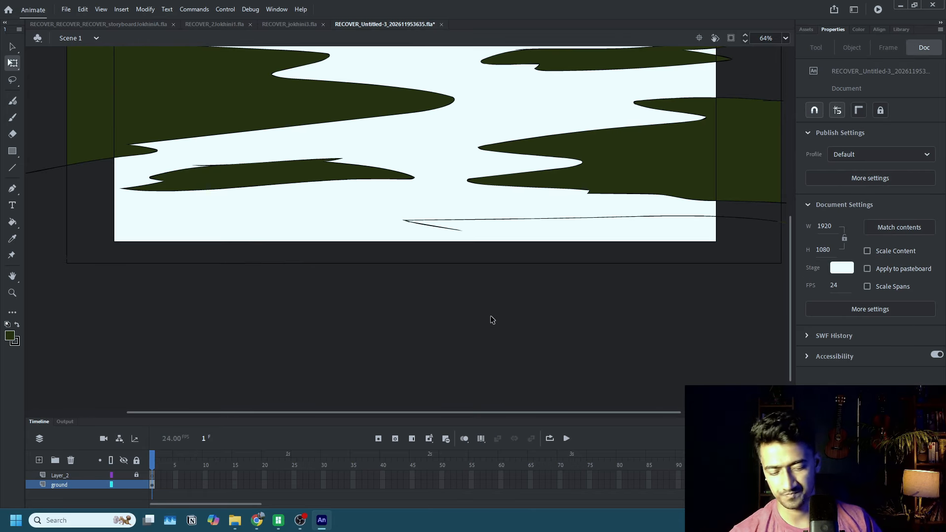
Redraw the left part of the bottom patch's outline as a smooth curve from the notch past the frame's left edge.
{"action": "key", "text": "shift+b"}
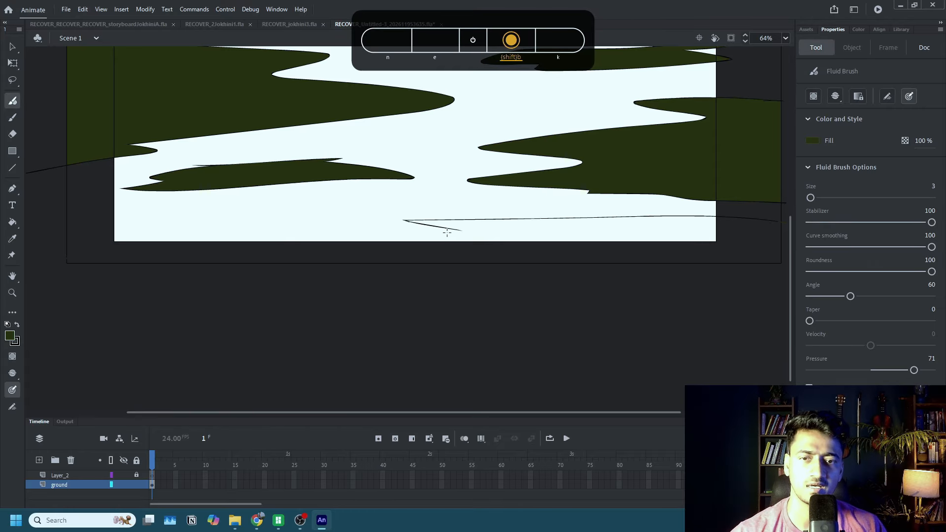
{"action": "mouse_move", "coordinate": [447, 232]}
{"action": "left_mouse_down"}
{"action": "mouse_move", "coordinate": [461, 231]}
{"action": "mouse_move", "coordinate": [200, 241]}
{"action": "left_mouse_up"}
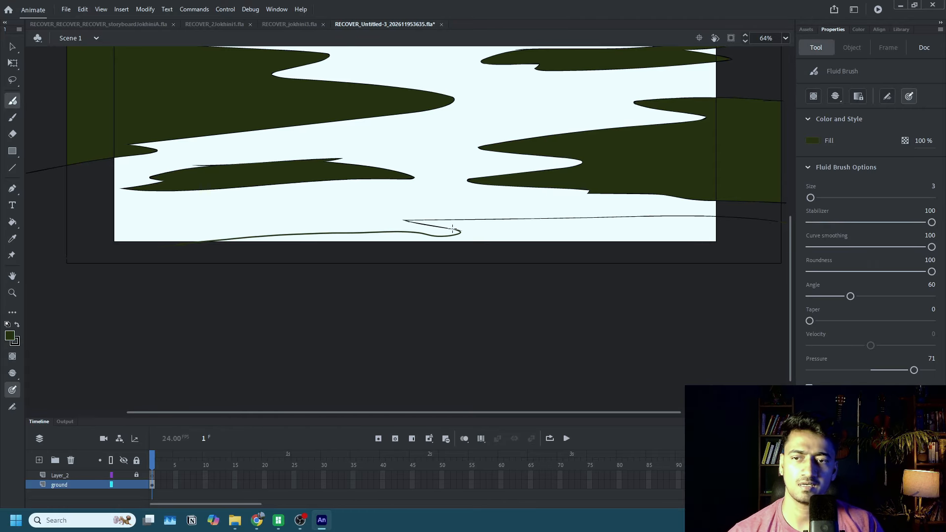
{"action": "key", "text": "e"}
{"action": "key", "text": "k"}
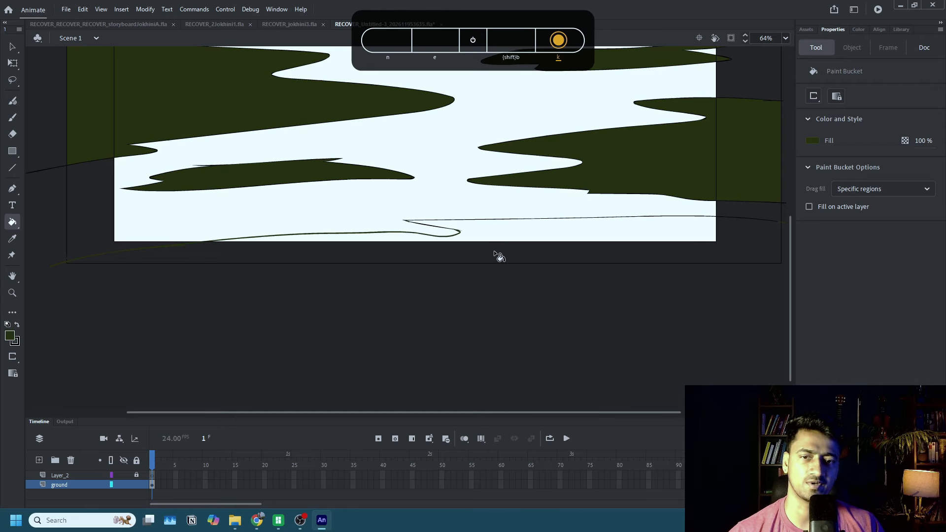
Extend the right end of the bottom patch's outline past the frame's right edge and try to fill the patch.
{"action": "key", "text": "shift+b"}
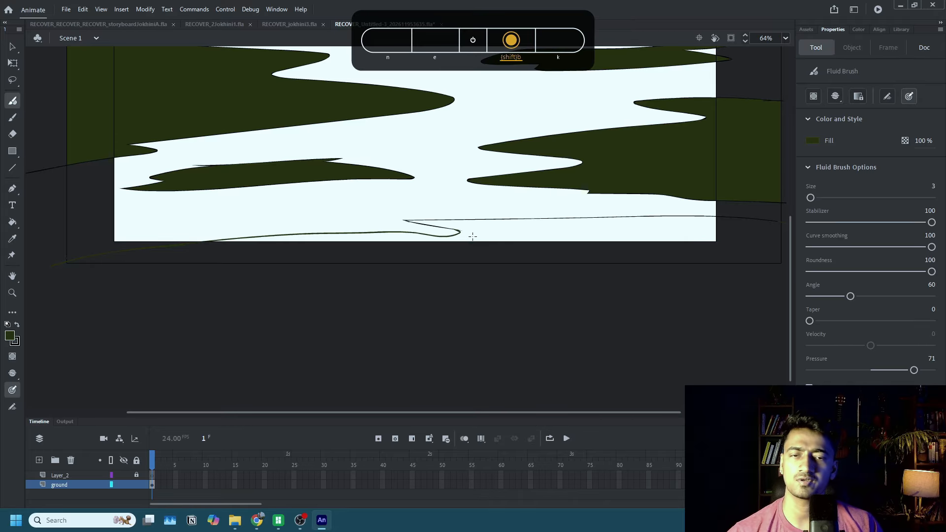
{"action": "scroll", "coordinate": [651, 243], "scroll_direction": "right", "scroll_amount": 5}
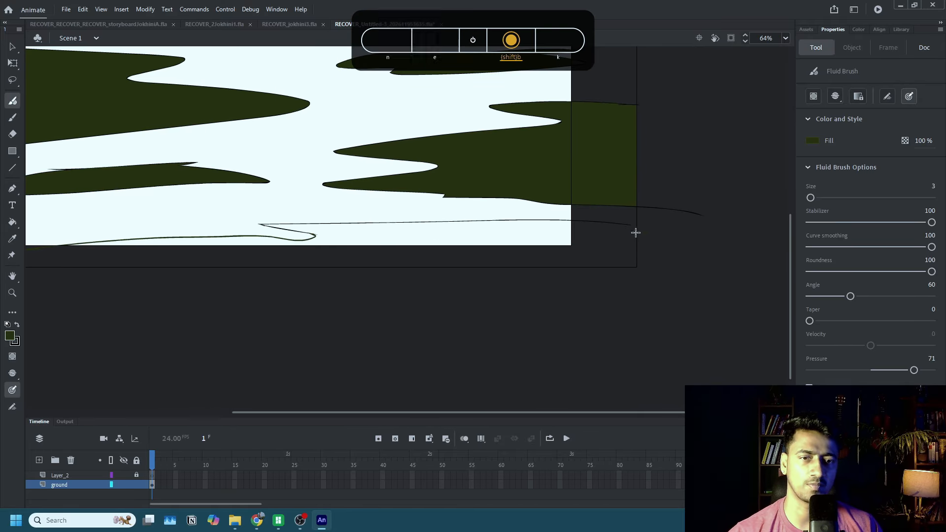
{"action": "key", "text": "k"}
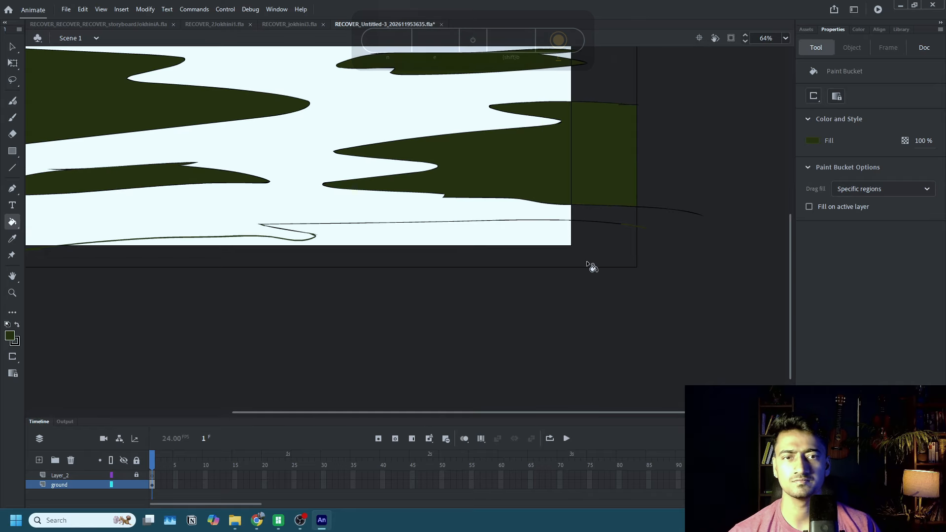
{"action": "scroll", "coordinate": [588, 259], "scroll_direction": "up", "scroll_amount": 5}
{"action": "scroll", "coordinate": [589, 256], "scroll_direction": "down", "scroll_amount": 3}
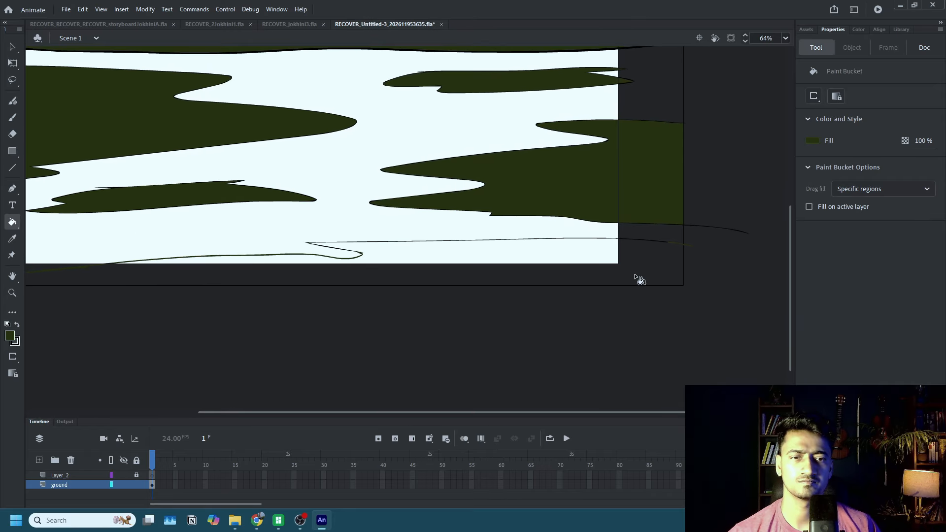
{"action": "scroll", "coordinate": [523, 254], "scroll_direction": "left", "scroll_amount": 2}
{"action": "scroll", "coordinate": [523, 255], "scroll_direction": "left", "scroll_amount": 3}
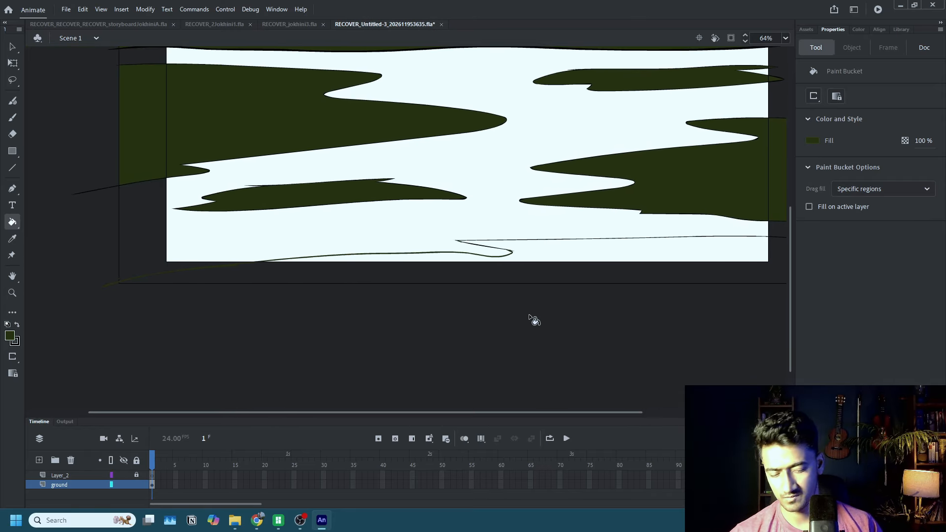
Retrace the bottom patch's outline from the notch to beyond the frame's right edge and try to fill the patch.
{"action": "key", "text": "shift+b"}
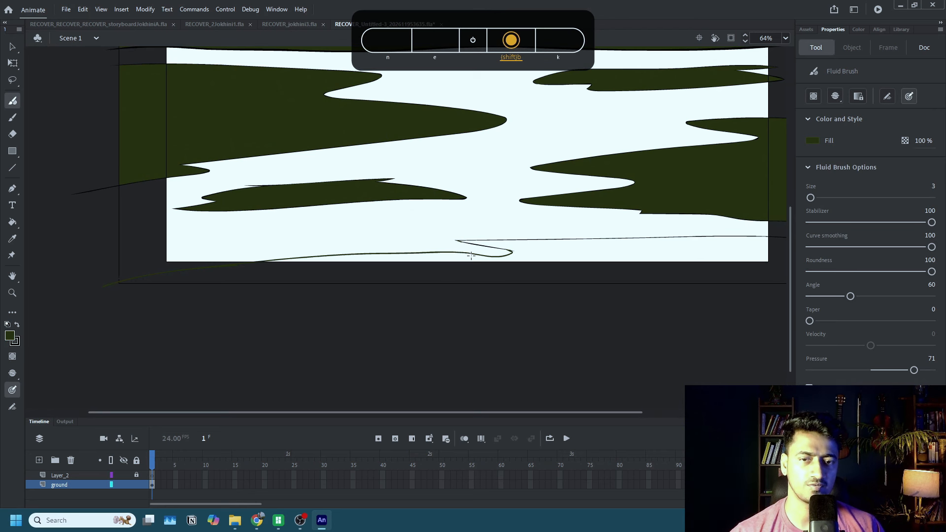
{"action": "mouse_move", "coordinate": [471, 256]}
{"action": "left_mouse_down"}
{"action": "mouse_move", "coordinate": [511, 252]}
{"action": "mouse_move", "coordinate": [458, 241]}
{"action": "mouse_move", "coordinate": [619, 238]}
{"action": "mouse_move", "coordinate": [471, 256]}
{"action": "mouse_move", "coordinate": [774, 236]}
{"action": "mouse_move", "coordinate": [548, 258]}
{"action": "left_mouse_up"}
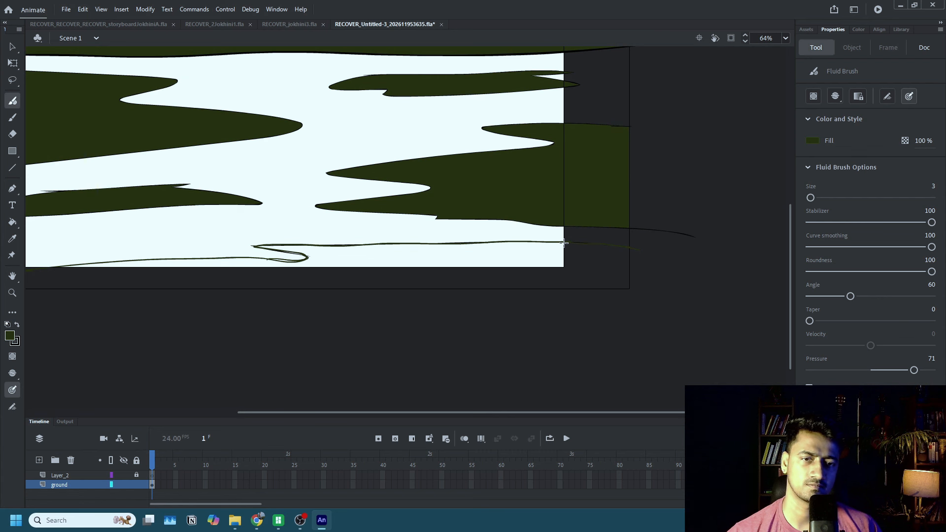
{"action": "key", "text": "k"}
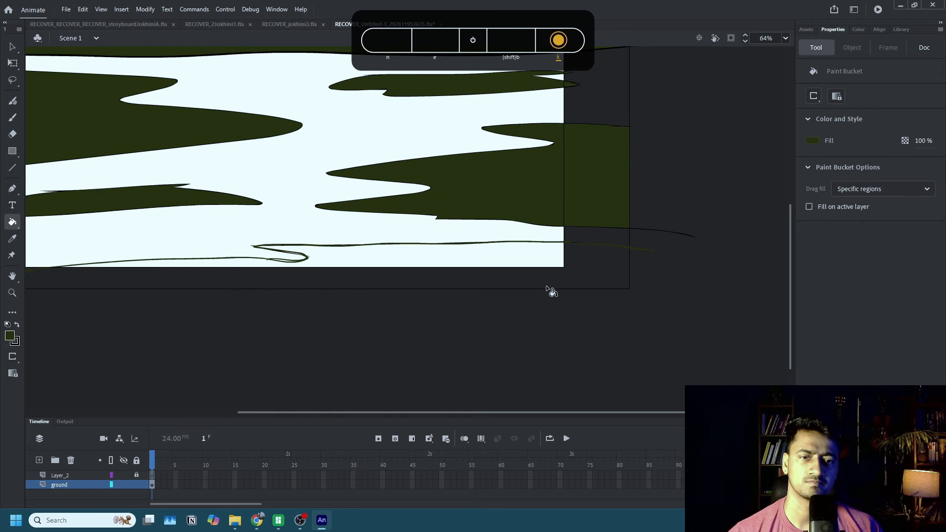
{"action": "left_click_drag", "start_coordinate": [503, 257], "coordinate": [612, 251]}
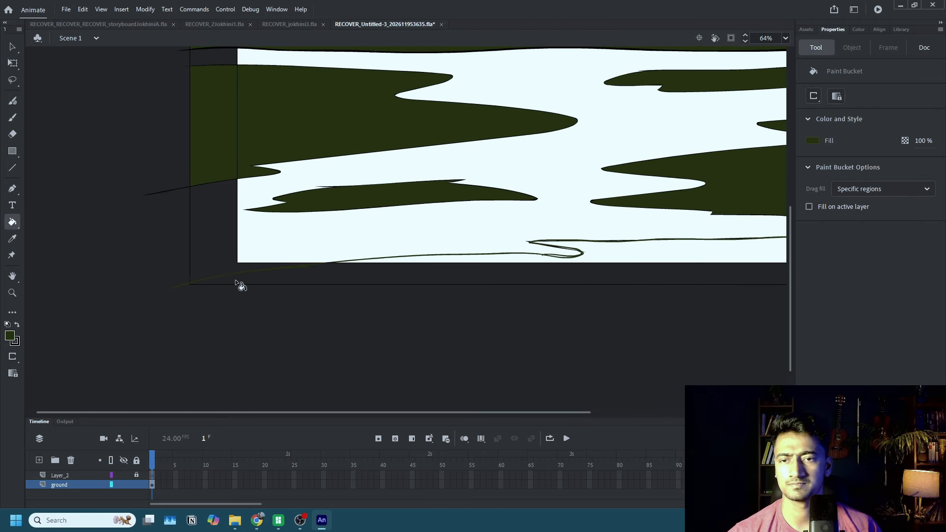
{"action": "key", "text": "k"}
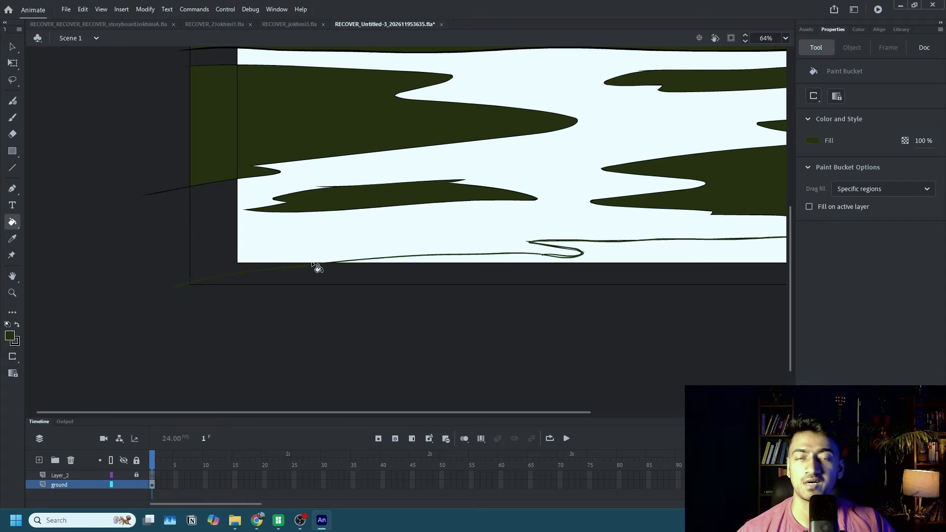
Select the left ground patch, the frame's bottom line and the tree fills in turn to check how they are built.
{"action": "scroll", "coordinate": [287, 211], "scroll_direction": "down", "scroll_amount": 2}
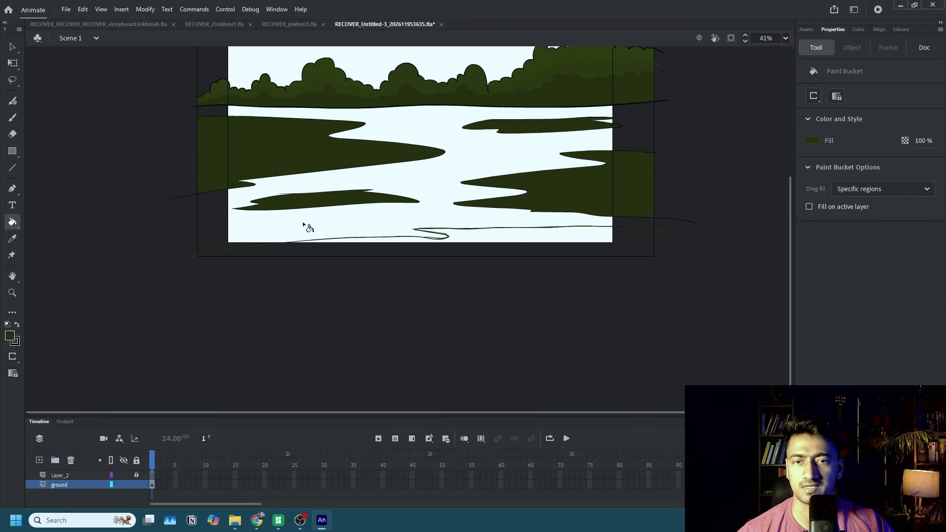
{"action": "key", "text": "q"}
{"action": "left_click", "coordinate": [284, 176]}
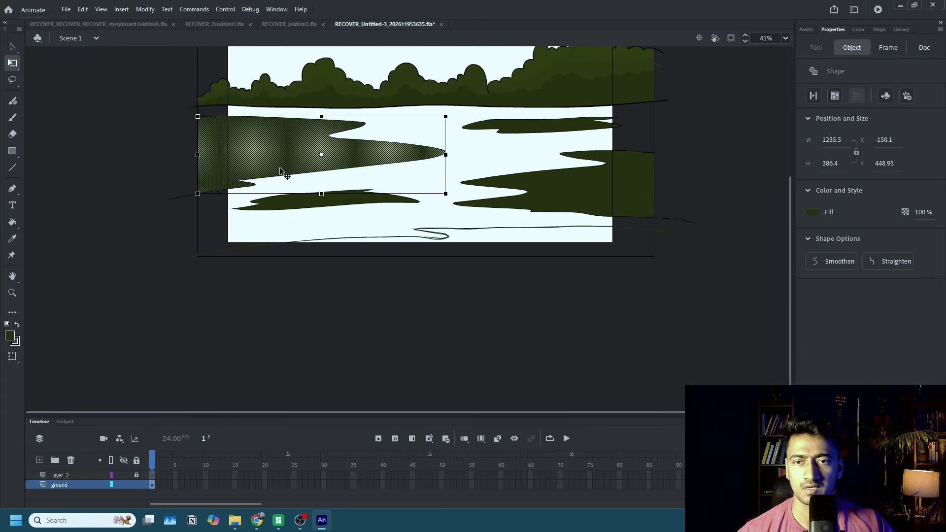
{"action": "left_click", "coordinate": [319, 256]}
{"action": "left_click", "coordinate": [306, 102]}
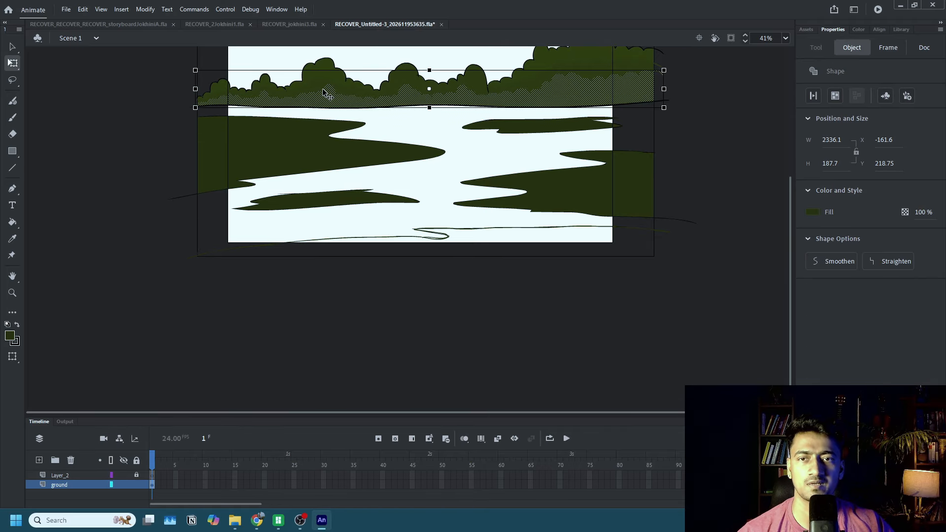
{"action": "left_click", "coordinate": [328, 91], "text": "shift"}
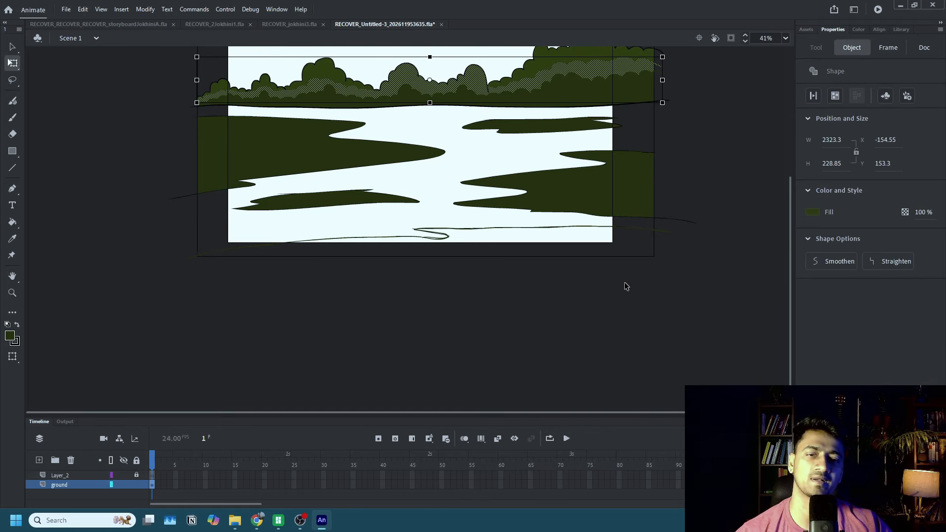
Open the frame's background graphic symbol for editing and select its bottom line.
{"action": "left_click", "coordinate": [624, 256]}
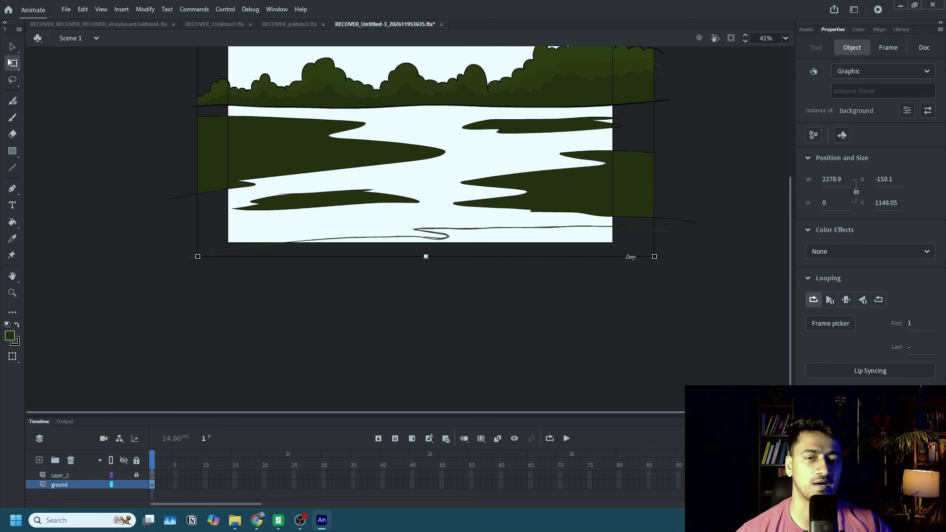
{"action": "double_click", "coordinate": [601, 256]}
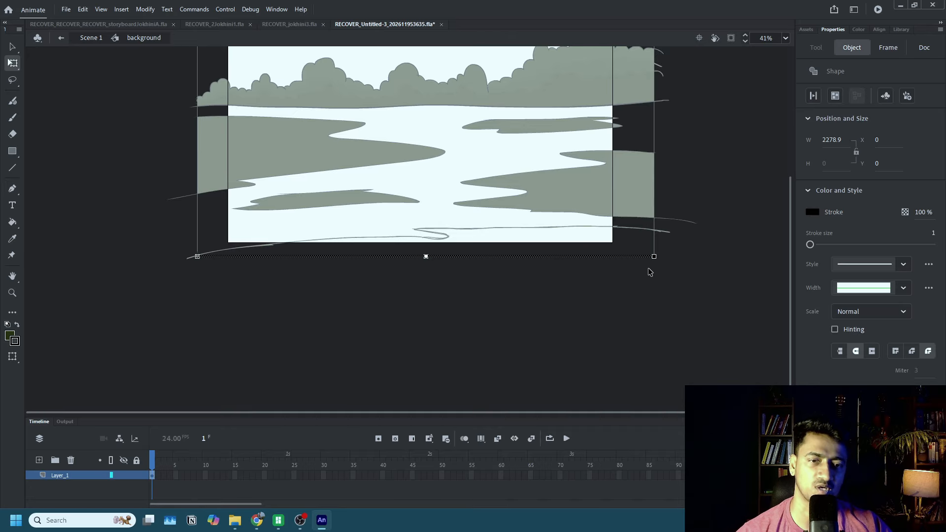
{"action": "left_click", "coordinate": [198, 235]}
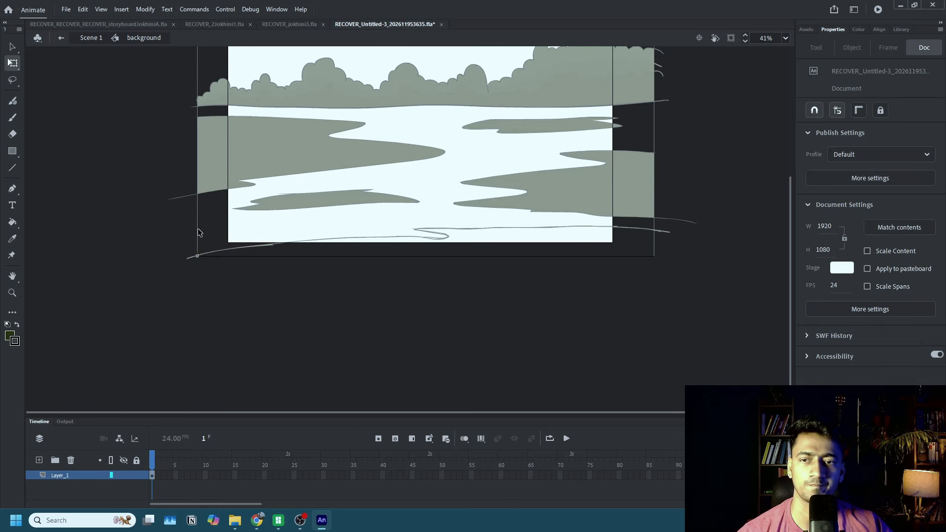
{"action": "left_click", "coordinate": [246, 257]}
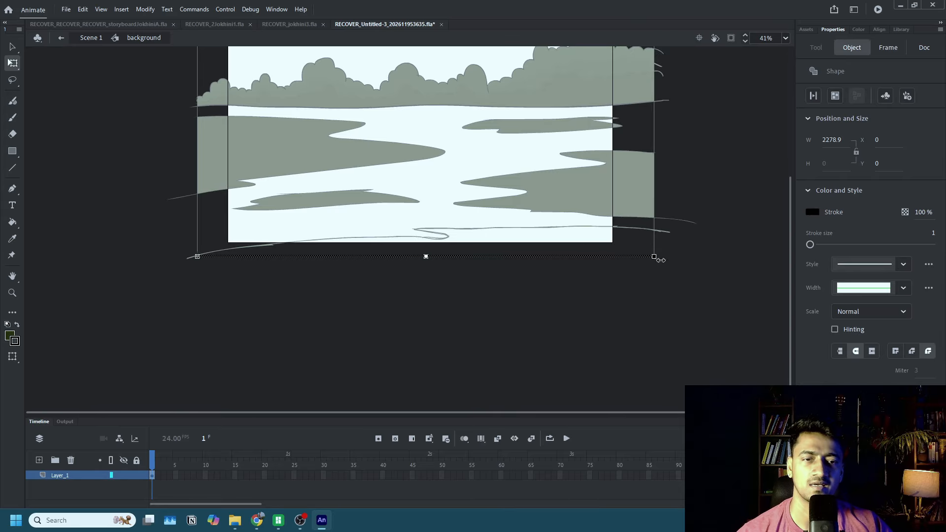
{"action": "scroll", "coordinate": [660, 217], "scroll_direction": "up", "scroll_amount": 2}
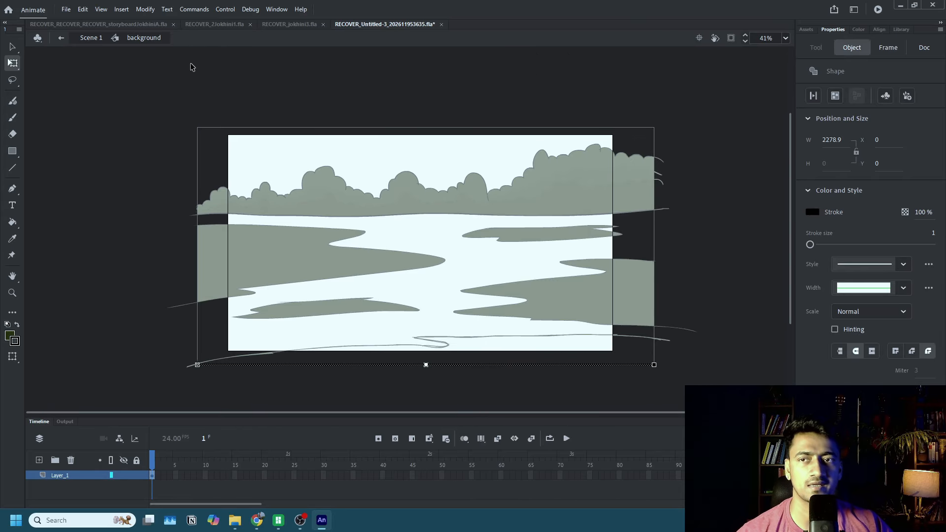
Return to the main scene and select the frame's top line, bottom line and whole artwork in turn to compare how they are built.
{"action": "left_click", "coordinate": [92, 38]}
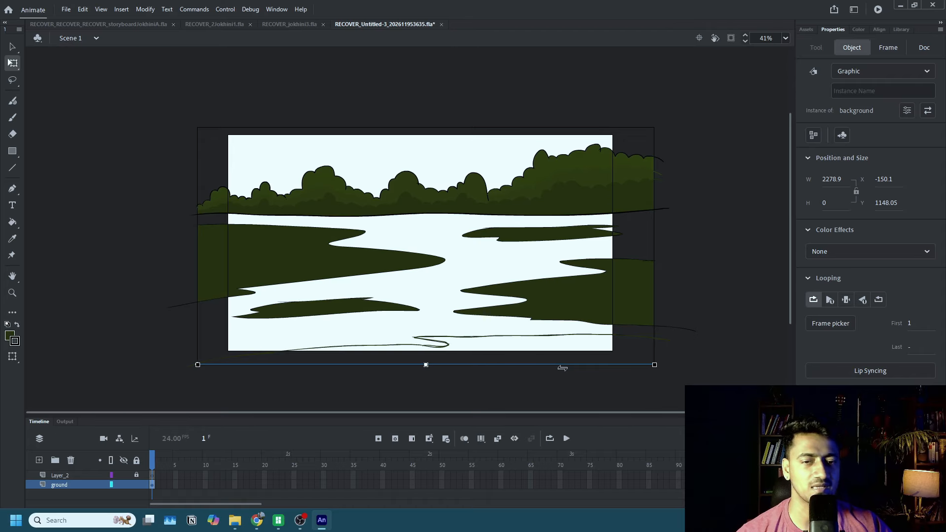
{"action": "left_click", "coordinate": [654, 237]}
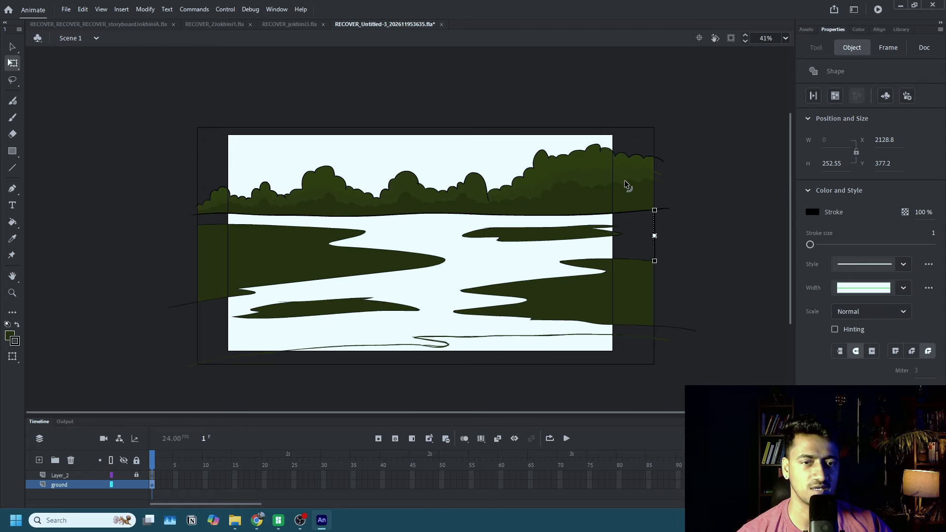
{"action": "left_click", "coordinate": [544, 365]}
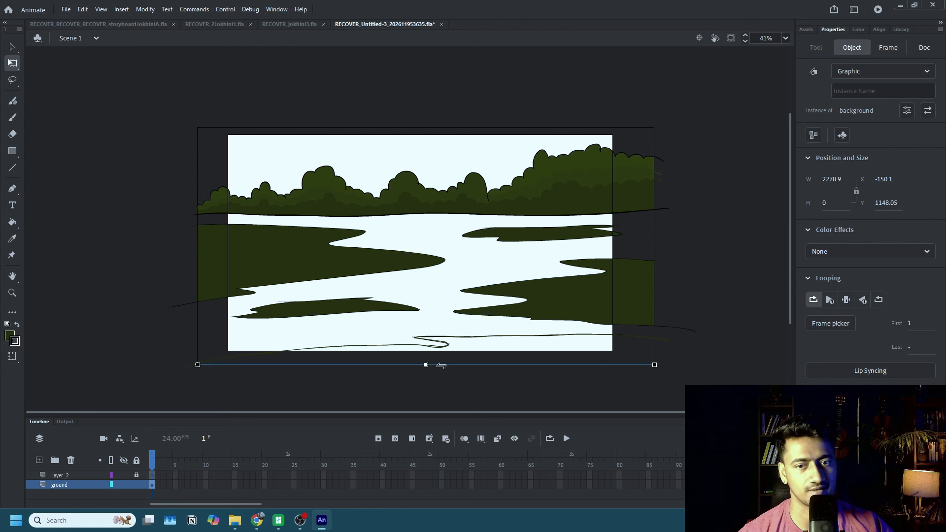
{"action": "scroll", "coordinate": [402, 249], "scroll_direction": "down", "scroll_amount": 2}
{"action": "scroll", "coordinate": [406, 252], "scroll_direction": "up", "scroll_amount": 1}
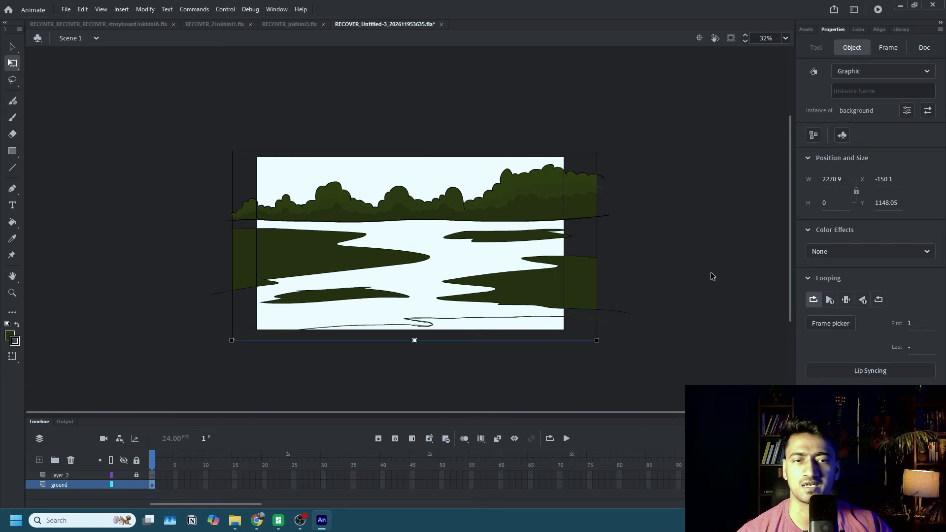
{"action": "left_click", "coordinate": [697, 296]}
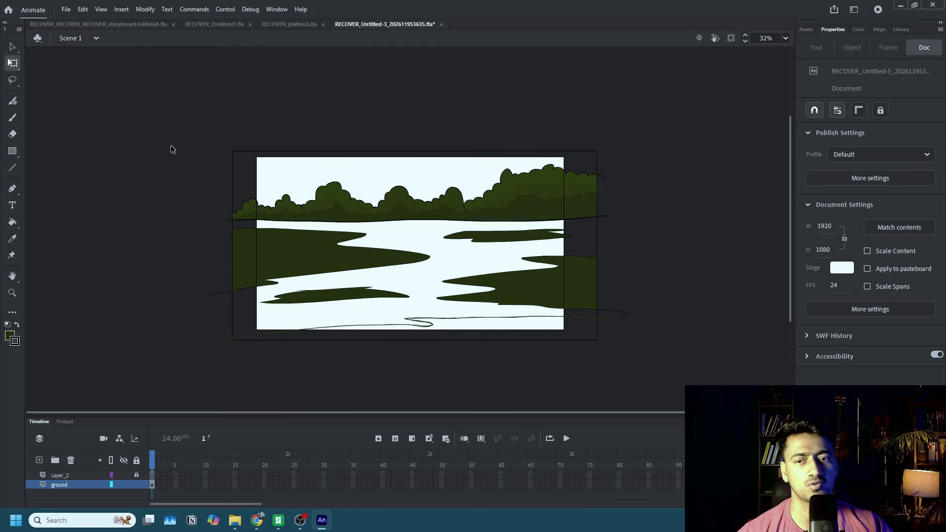
{"action": "left_click_drag", "start_coordinate": [175, 116], "coordinate": [657, 364]}
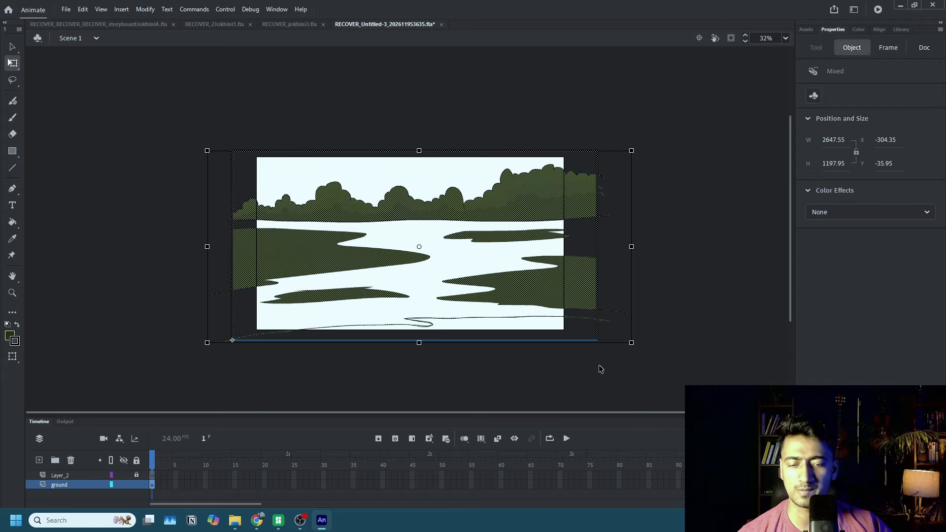
{"action": "left_click", "coordinate": [376, 345]}
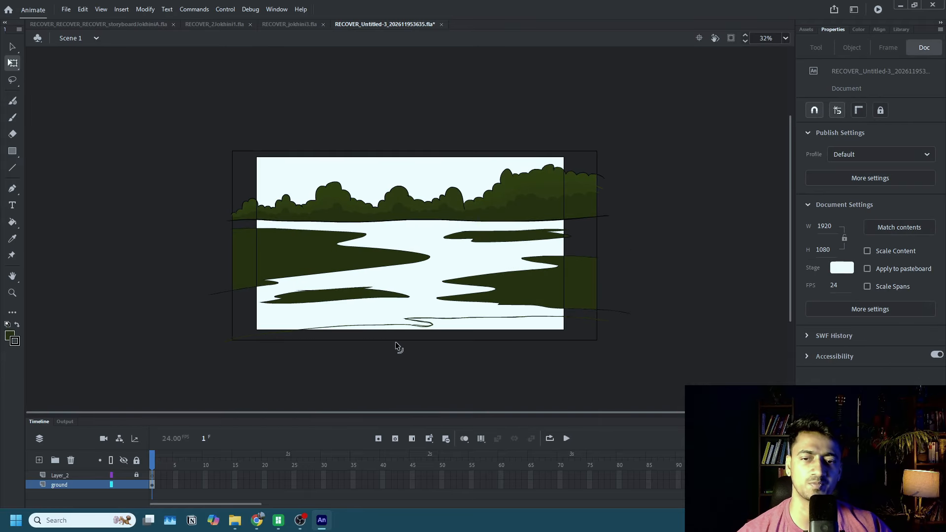
Break the frame's bottom line, the background graphic symbol, apart into a plain shape and clear the selection.
{"action": "left_click", "coordinate": [410, 341]}
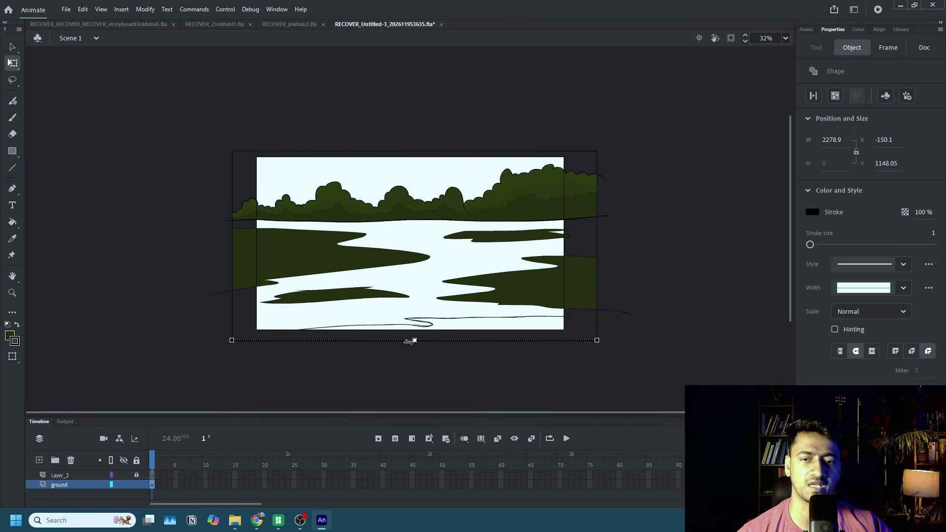
{"action": "left_click", "coordinate": [440, 323]}
{"action": "left_click", "coordinate": [665, 284]}
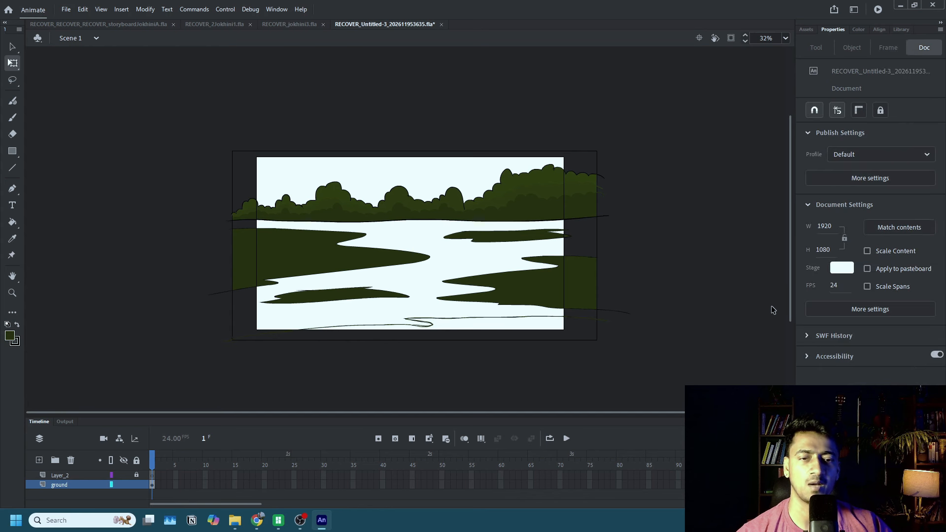
Fill the bottom ground patch with the dark green sampled from the right ground patch, using the Paint Bucket.
{"action": "key", "text": "k"}
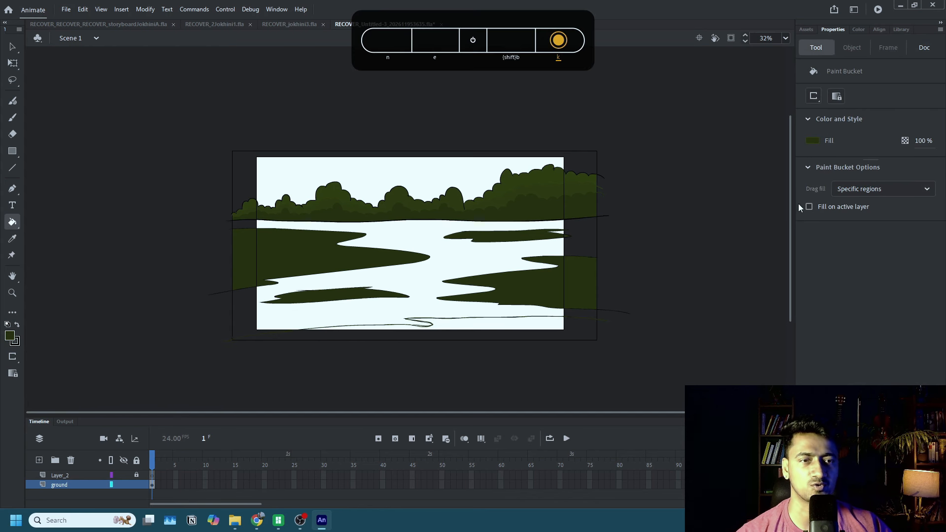
{"action": "left_click", "coordinate": [808, 142]}
{"action": "left_click", "coordinate": [511, 286]}
{"action": "left_click", "coordinate": [514, 329]}
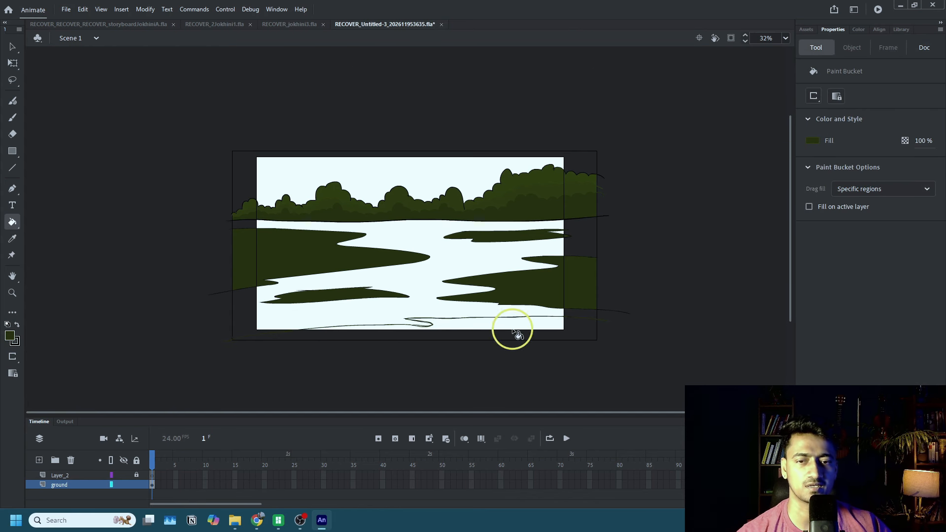
Fill the leftover gaps around the bottom patch's notch with the same dark green.
{"action": "scroll", "coordinate": [454, 329], "scroll_direction": "up", "scroll_amount": 5}
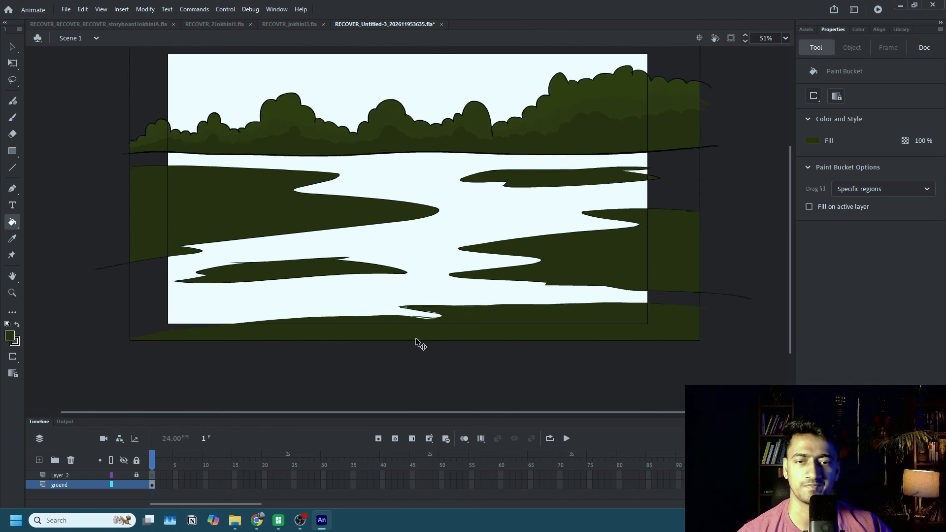
{"action": "left_click", "coordinate": [429, 306]}
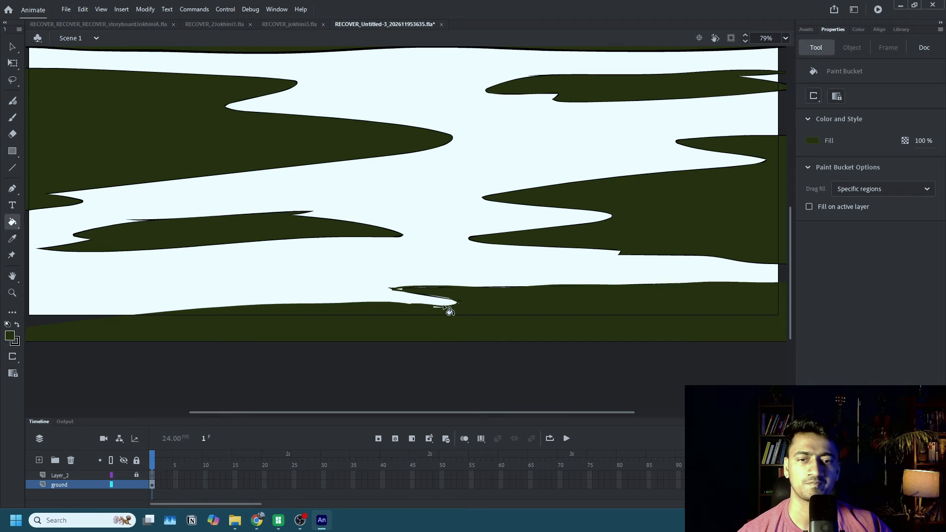
{"action": "left_click", "coordinate": [437, 307]}
{"action": "left_click", "coordinate": [437, 308]}
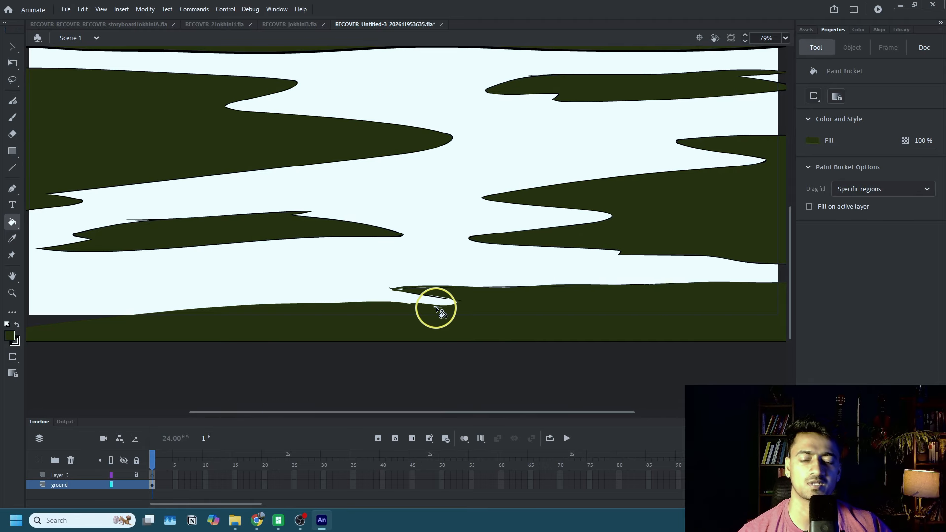
Set the fill to a greener dark shade, #223006, and recolour the ground patches with it.
{"action": "scroll", "coordinate": [443, 313], "scroll_direction": "down", "scroll_amount": 5}
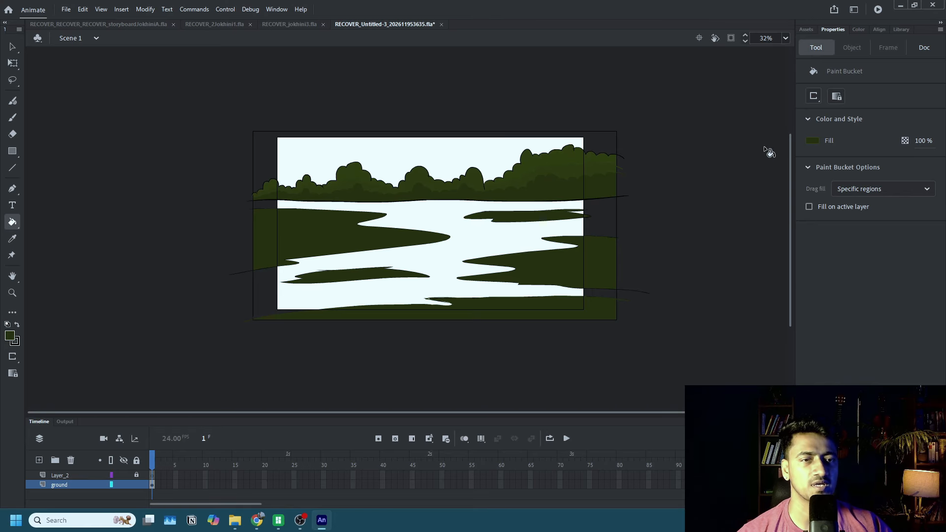
{"action": "left_click", "coordinate": [812, 141]}
{"action": "left_click", "coordinate": [600, 213]}
{"action": "scroll", "coordinate": [726, 185], "scroll_direction": "up", "scroll_amount": 4}
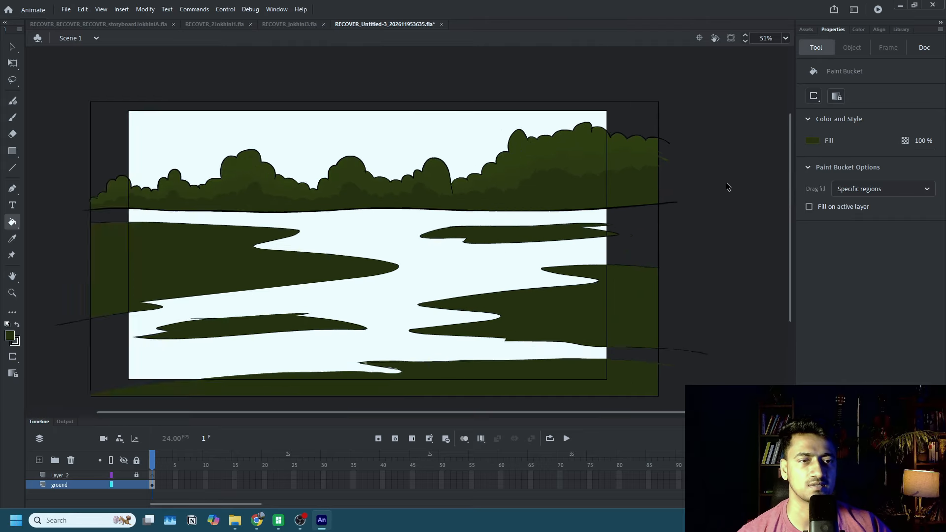
{"action": "left_click", "coordinate": [809, 144]}
{"action": "left_click", "coordinate": [798, 151]}
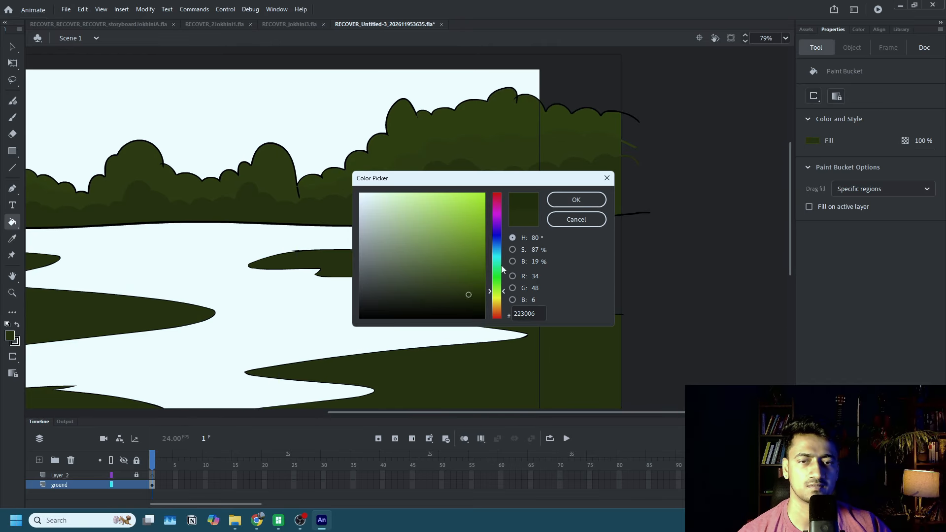
{"action": "left_click", "coordinate": [576, 200]}
{"action": "left_click", "coordinate": [481, 268]}
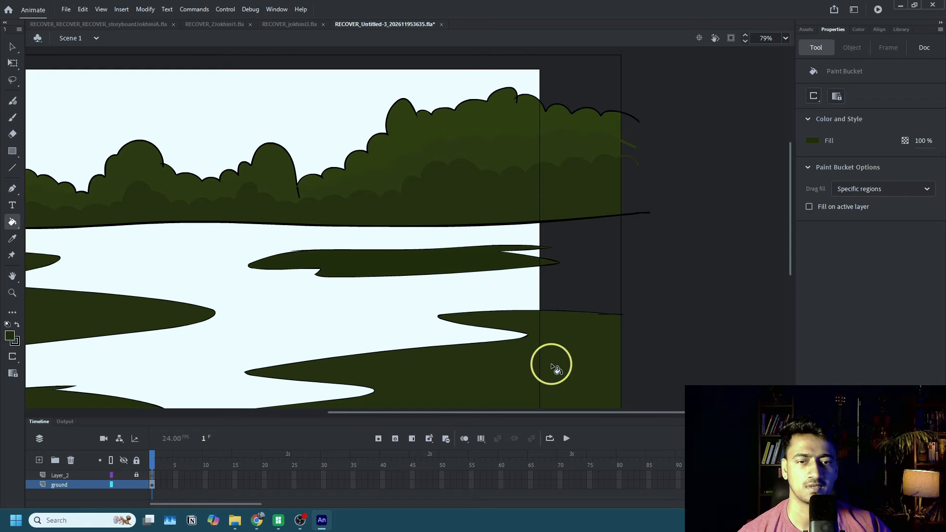
{"action": "scroll", "coordinate": [553, 365], "scroll_direction": "down", "scroll_amount": 4}
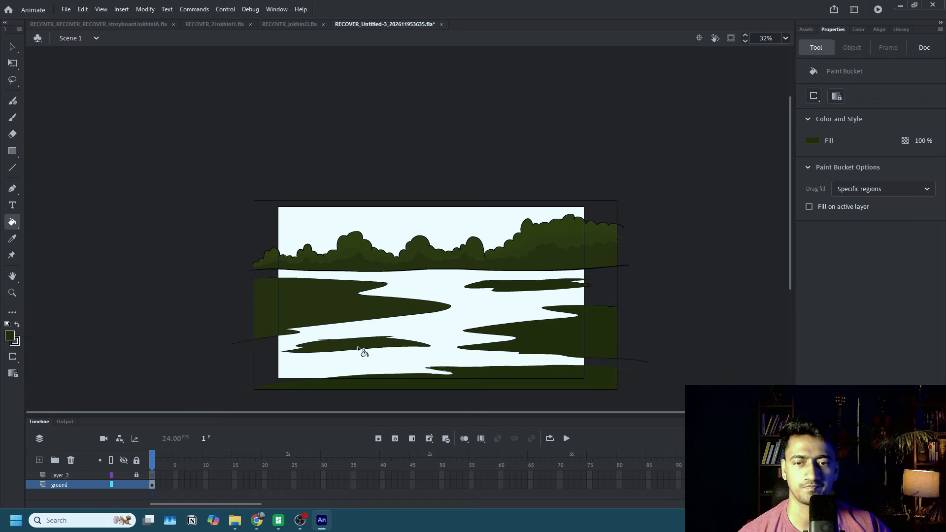
{"action": "left_click", "coordinate": [338, 310]}
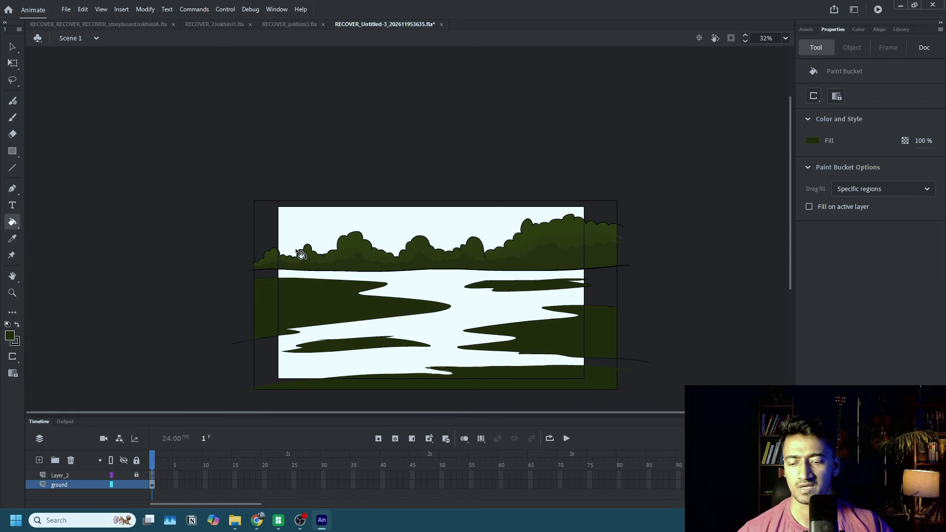
Select all the scene artwork and convert it to a graphic symbol named jungle.
{"action": "key", "text": "q"}
{"action": "left_click_drag", "start_coordinate": [208, 153], "coordinate": [661, 402]}
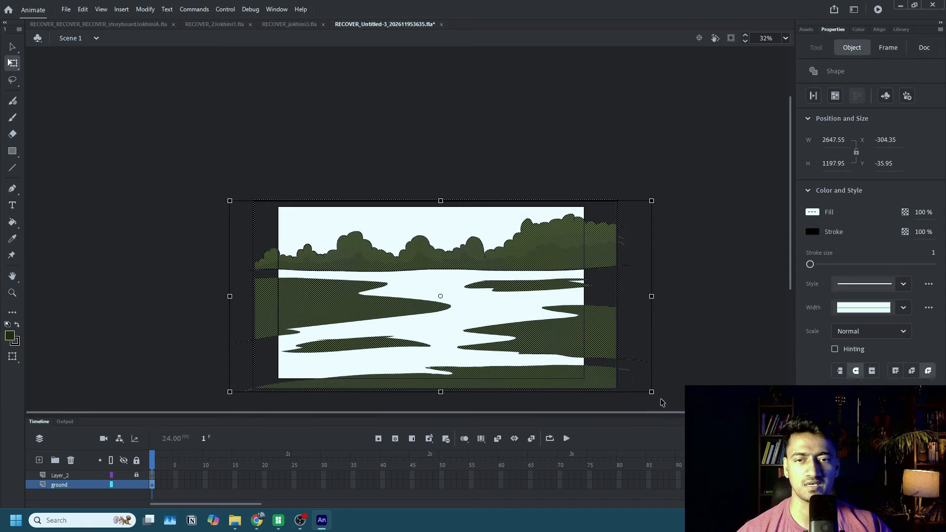
{"action": "key", "text": "F8"}
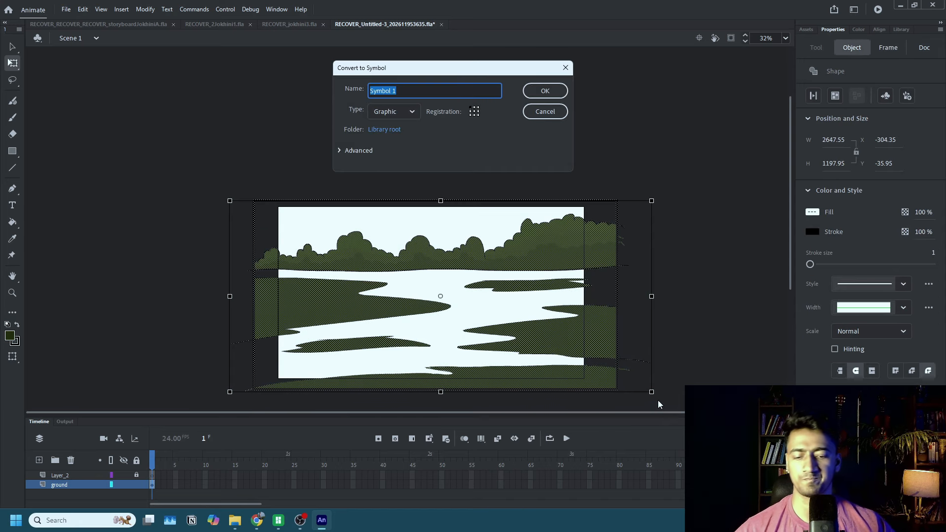
{"action": "type", "text": "jungle"}
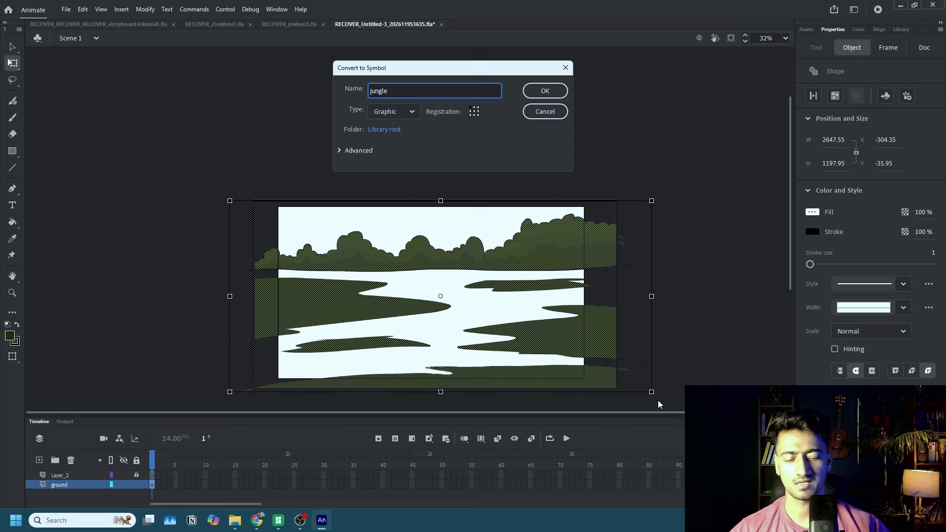
{"action": "key", "text": "Return"}
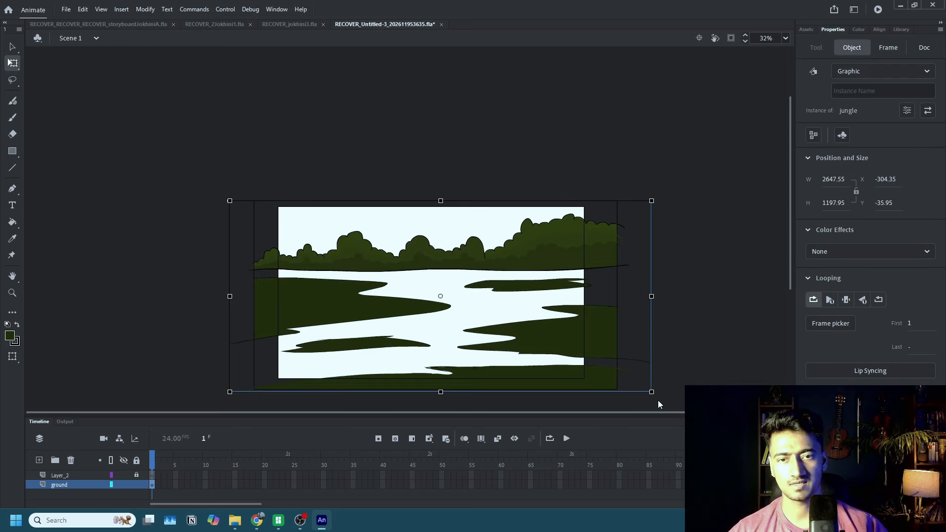
Open the jungle symbol for editing and clear the selection of its artwork.
{"action": "double_click", "coordinate": [574, 338]}
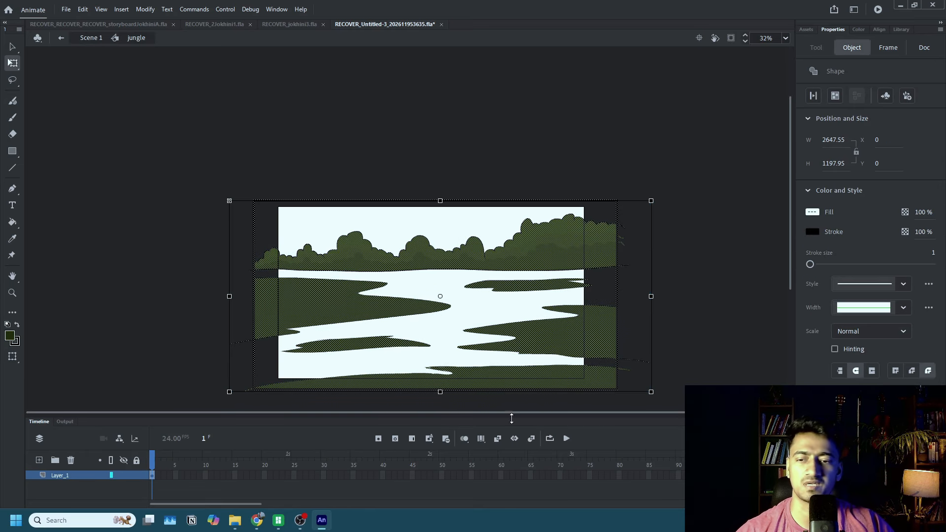
{"action": "left_click_drag", "start_coordinate": [421, 413], "coordinate": [420, 405]}
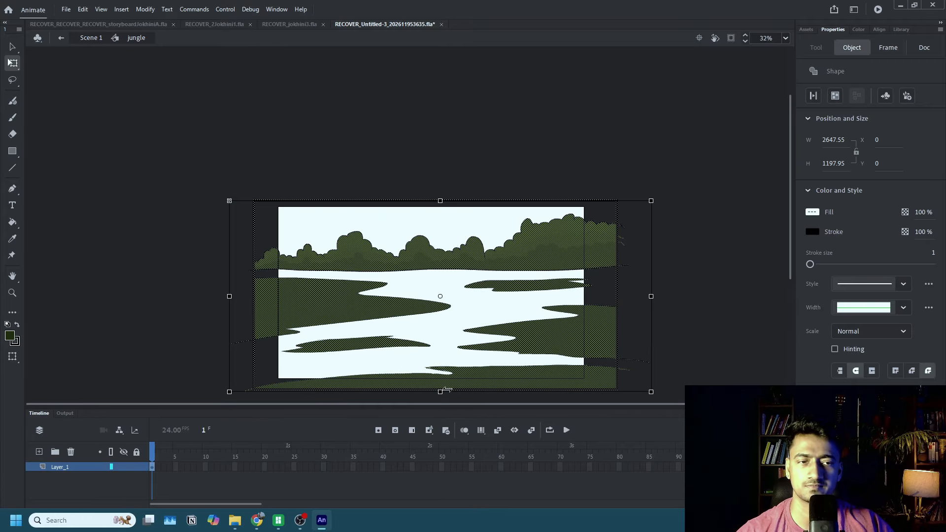
{"action": "scroll", "coordinate": [516, 265], "scroll_direction": "down", "scroll_amount": 4}
{"action": "scroll", "coordinate": [516, 269], "scroll_direction": "up", "scroll_amount": 2}
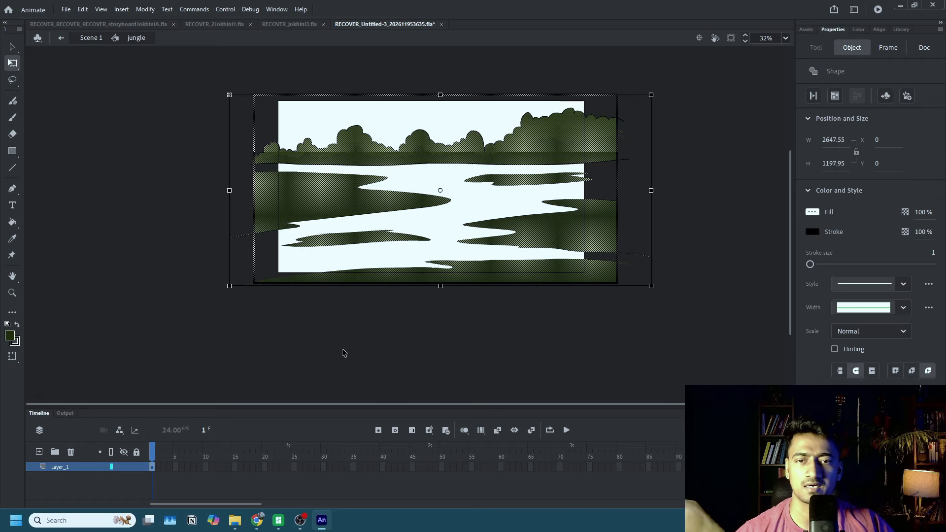
{"action": "left_click", "coordinate": [425, 292]}
{"action": "scroll", "coordinate": [484, 270], "scroll_direction": "up", "scroll_amount": 1}
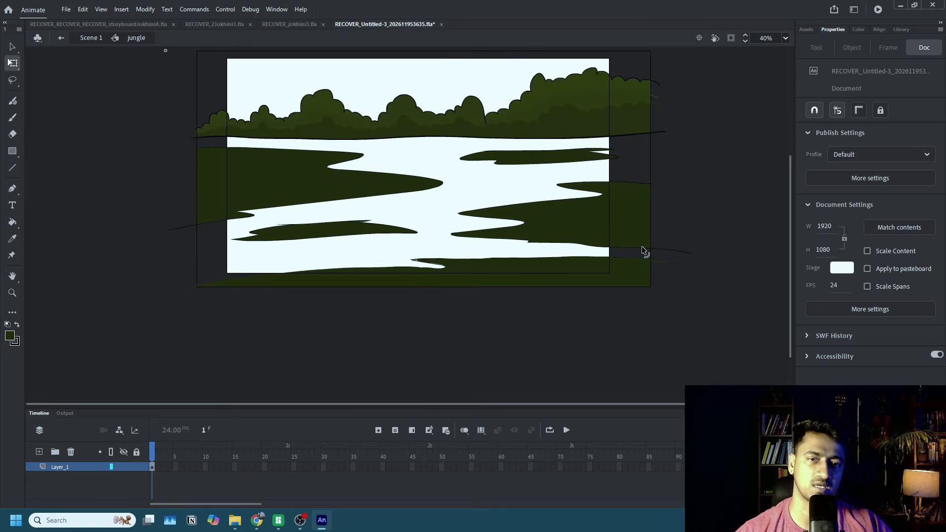
Mix a very dark brown starting from swatch #663300 and fill the open area between the ground patches with it.
{"action": "key", "text": "shift+b"}
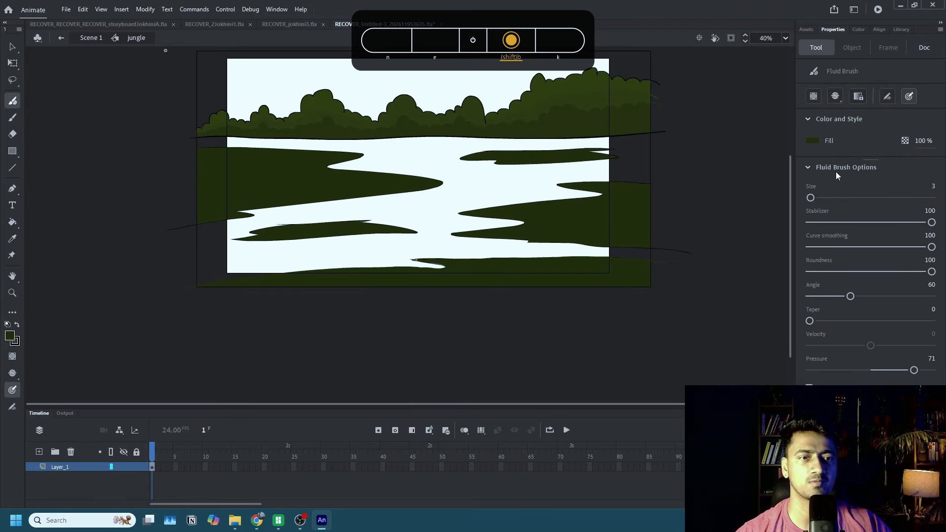
{"action": "left_click", "coordinate": [818, 144]}
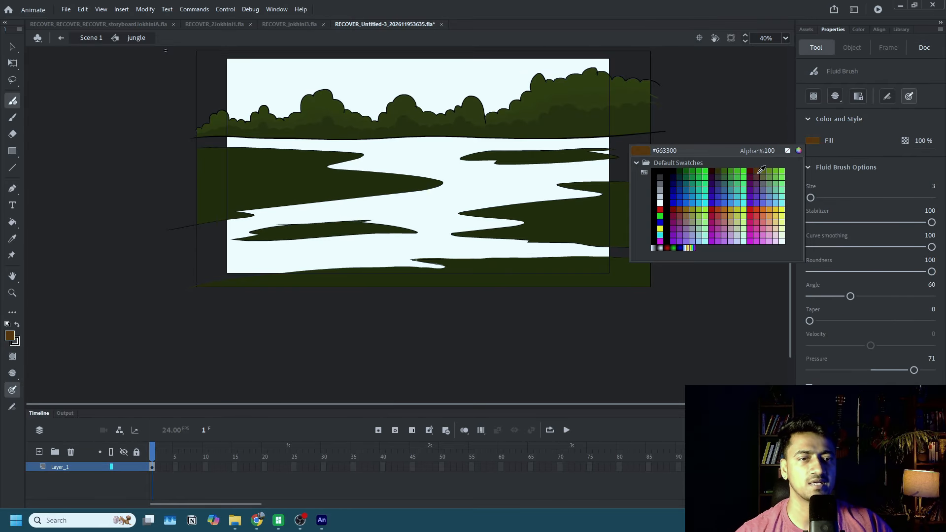
{"action": "left_click", "coordinate": [759, 172]}
{"action": "left_click", "coordinate": [813, 143]}
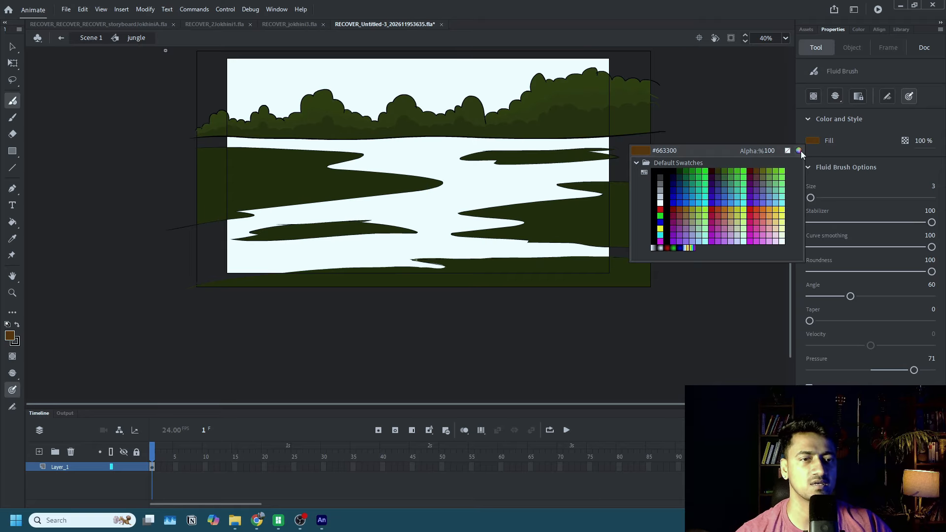
{"action": "left_click", "coordinate": [804, 152]}
{"action": "mouse_move", "coordinate": [457, 287]}
{"action": "left_mouse_down"}
{"action": "mouse_move", "coordinate": [421, 291]}
{"action": "mouse_move", "coordinate": [407, 276]}
{"action": "mouse_move", "coordinate": [409, 289]}
{"action": "mouse_move", "coordinate": [441, 289]}
{"action": "mouse_move", "coordinate": [408, 299]}
{"action": "left_mouse_up"}
{"action": "left_click", "coordinate": [576, 202]}
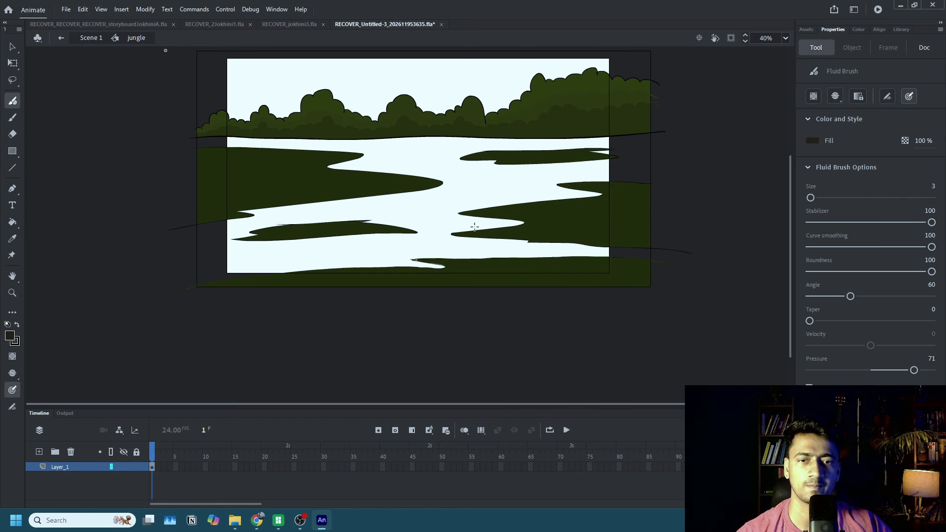
{"action": "key", "text": "k"}
{"action": "left_click", "coordinate": [496, 212]}
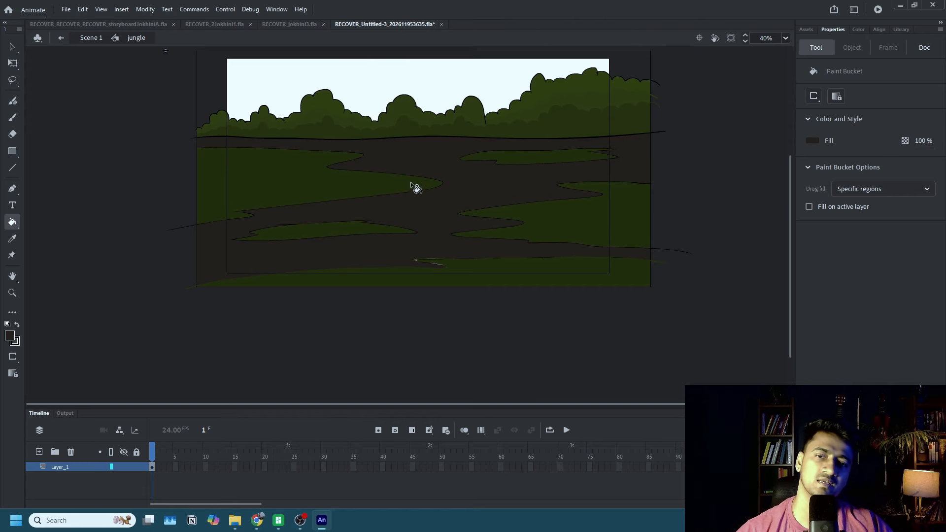
Turn off gap closing for the Paint Bucket and fill the white slivers along the front ground patch's upper edge and notch with dark brown.
{"action": "scroll", "coordinate": [442, 261], "scroll_direction": "up", "scroll_amount": 8}
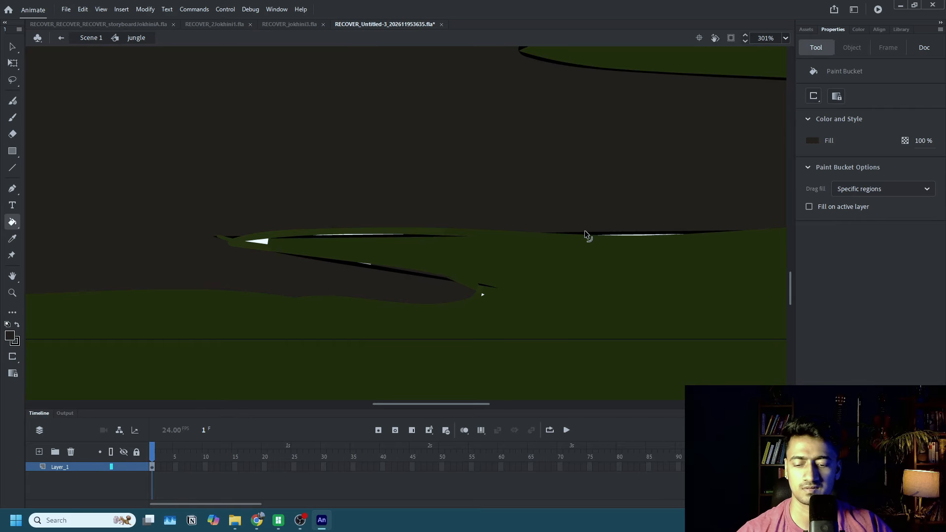
{"action": "left_click", "coordinate": [811, 98]}
{"action": "left_click", "coordinate": [810, 110]}
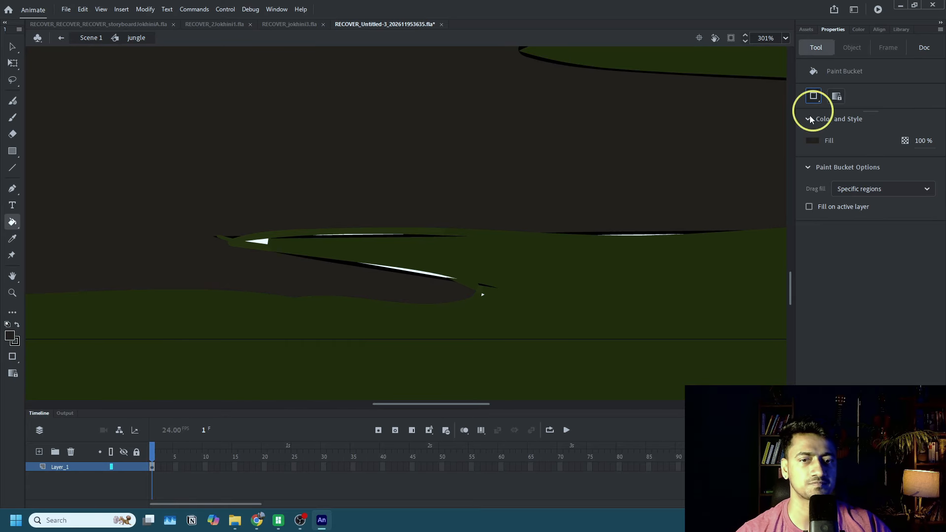
{"action": "scroll", "coordinate": [630, 243], "scroll_direction": "up", "scroll_amount": 3}
{"action": "left_click", "coordinate": [639, 236]}
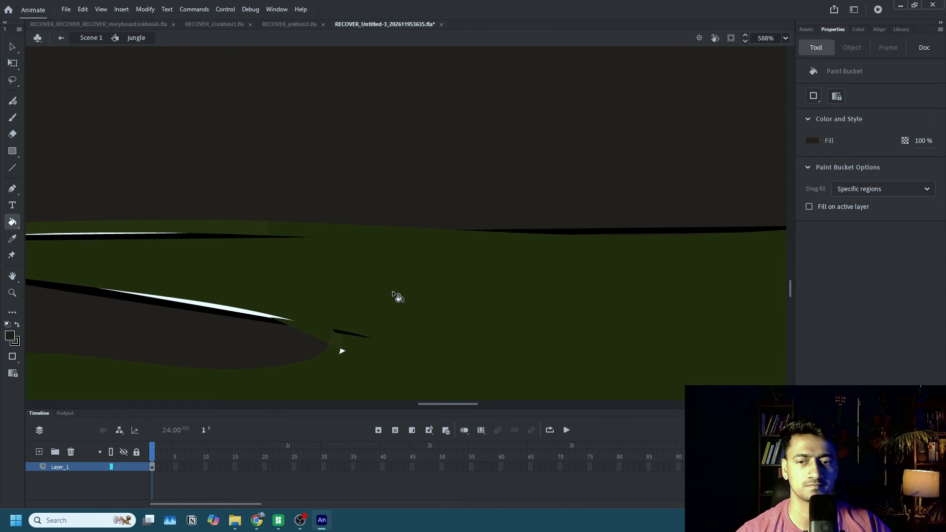
{"action": "left_click", "coordinate": [267, 318]}
{"action": "key", "text": "ctrl+z"}
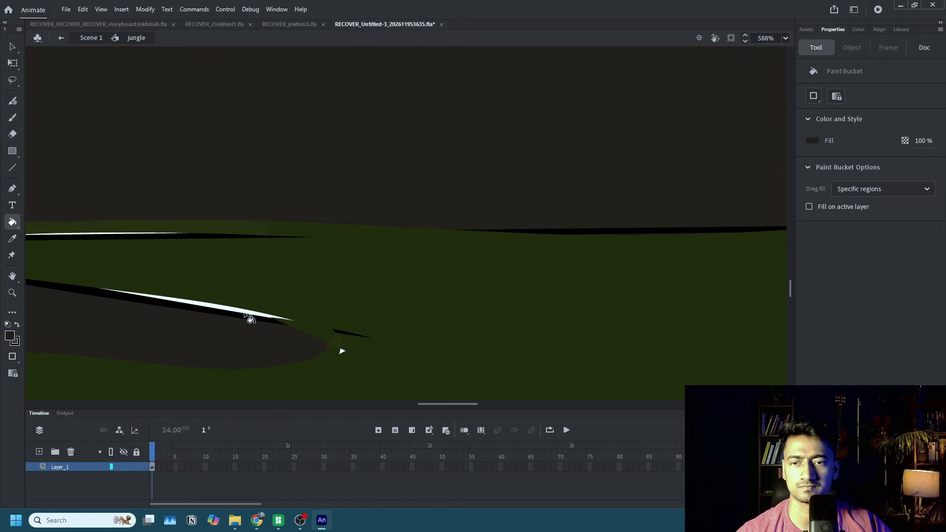
{"action": "left_click", "coordinate": [250, 312]}
Fill the remaining white slivers near the pointed tip of the front ground patch with the same dark brown.
{"action": "scroll", "coordinate": [296, 314], "scroll_direction": "down", "scroll_amount": 3}
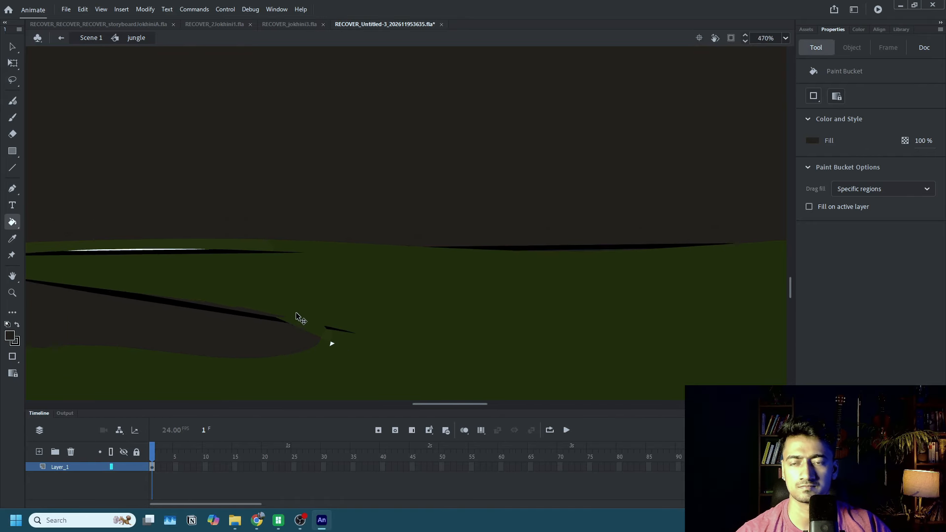
{"action": "scroll", "coordinate": [189, 285], "scroll_direction": "up", "scroll_amount": 5}
{"action": "left_click", "coordinate": [228, 254]}
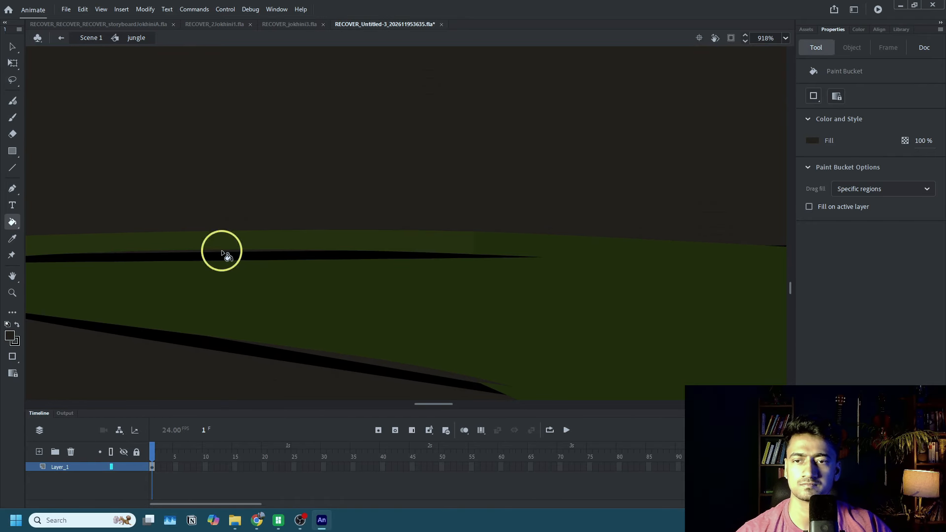
{"action": "scroll", "coordinate": [221, 256], "scroll_direction": "down", "scroll_amount": 3}
{"action": "left_click", "coordinate": [112, 267]}
{"action": "scroll", "coordinate": [507, 247], "scroll_direction": "down", "scroll_amount": 6}
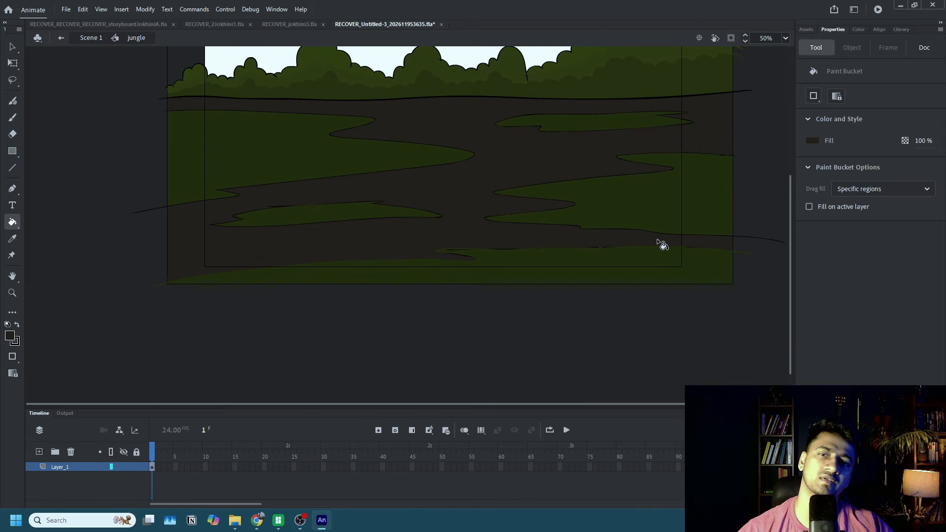
Set the fill to a slightly warmer dark brown, #281E14, and recolour the bare ground between the patches with it.
{"action": "scroll", "coordinate": [663, 256], "scroll_direction": "up", "scroll_amount": 3}
{"action": "left_click_drag", "start_coordinate": [592, 290], "coordinate": [535, 274]}
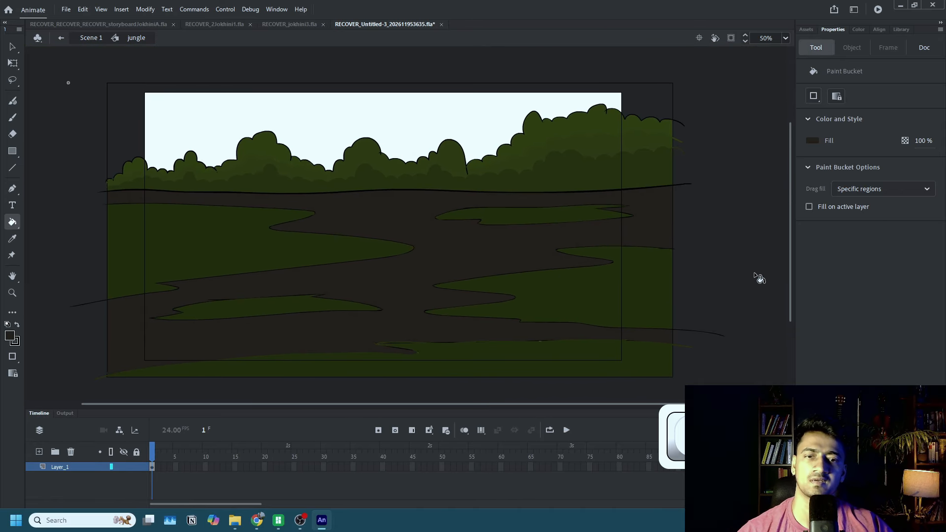
{"action": "left_click", "coordinate": [812, 143]}
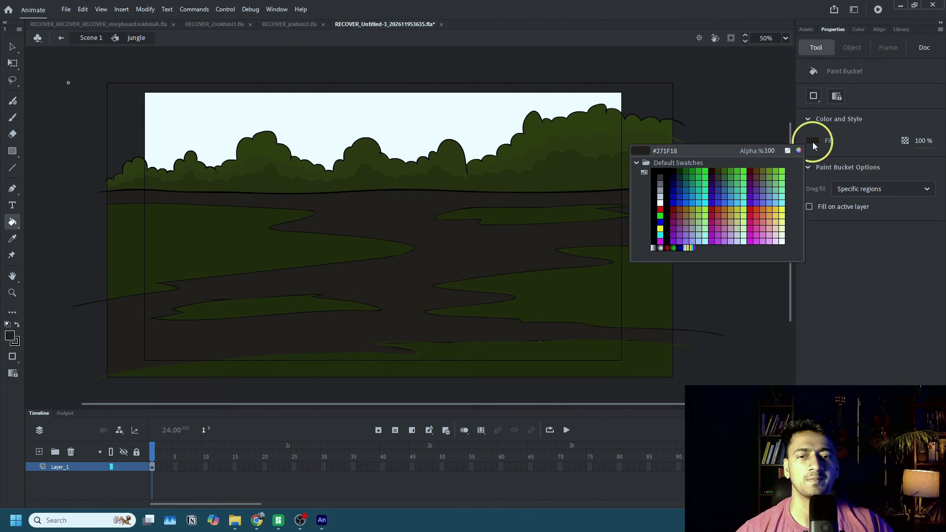
{"action": "left_click", "coordinate": [553, 243]}
{"action": "left_click", "coordinate": [811, 145]}
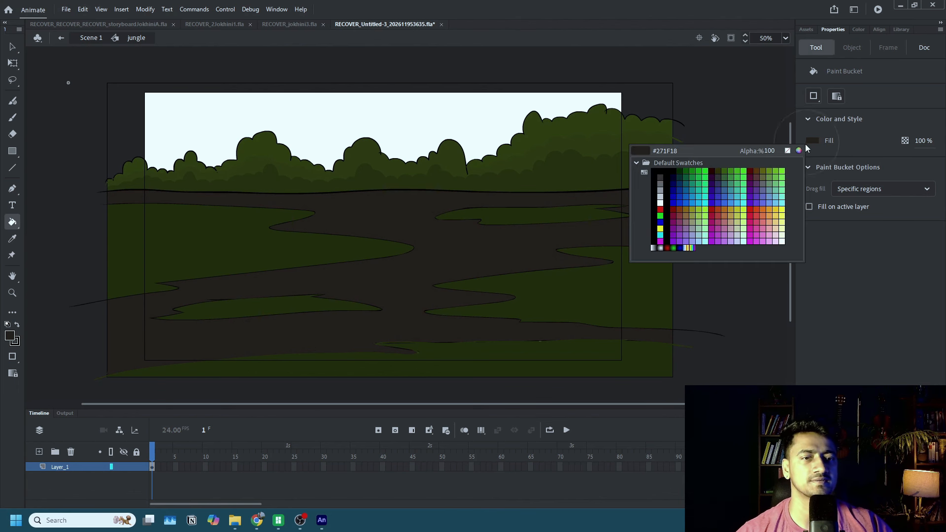
{"action": "left_click", "coordinate": [806, 150]}
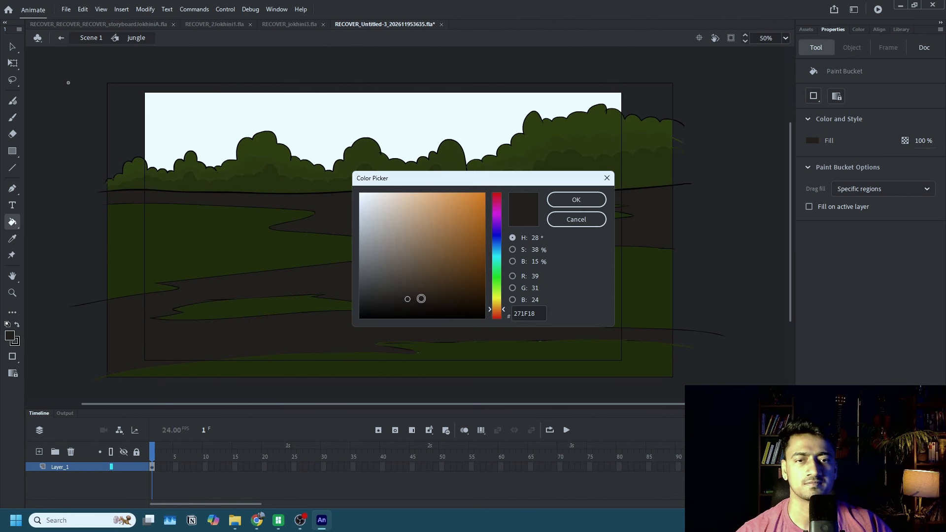
{"action": "left_click", "coordinate": [576, 199]}
{"action": "left_click", "coordinate": [537, 251]}
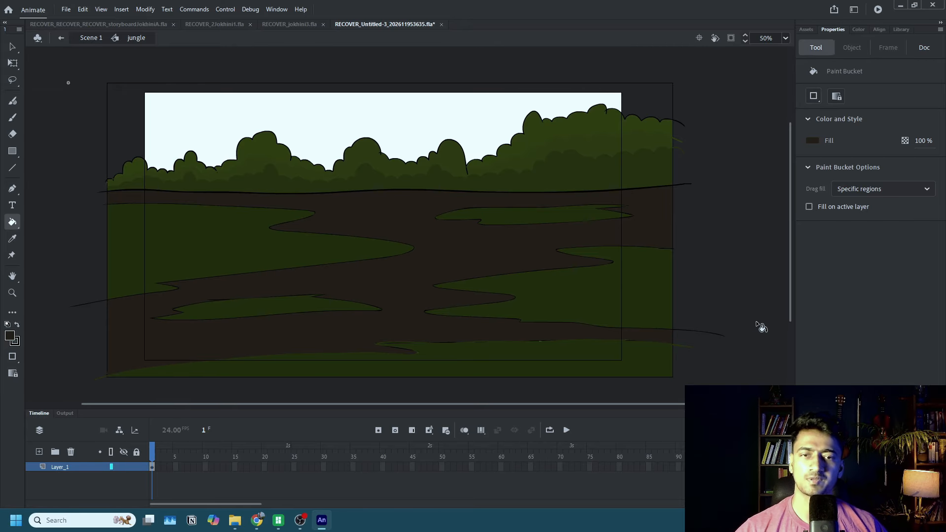
Sample the green of the ground patches and mix a darker shade of it as the fill colour.
{"action": "left_click", "coordinate": [811, 142]}
{"action": "left_click", "coordinate": [570, 284]}
{"action": "left_click", "coordinate": [812, 141]}
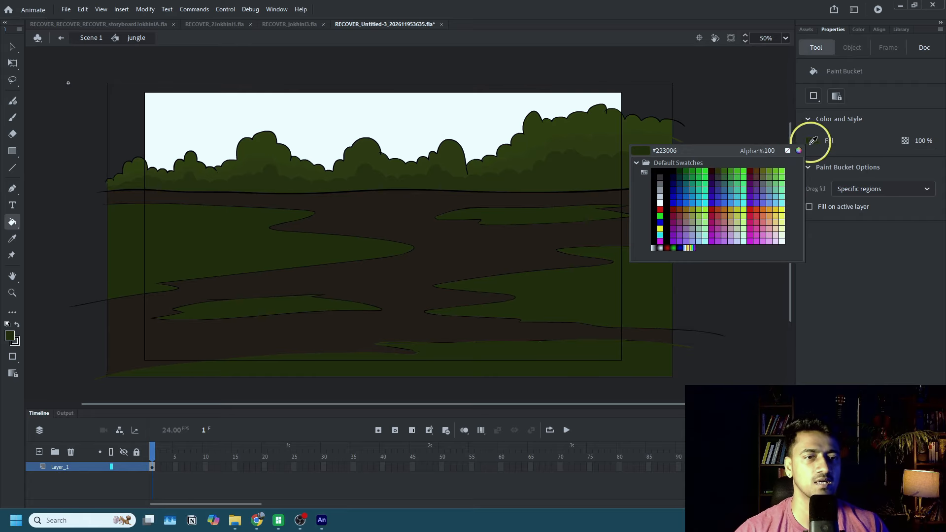
{"action": "left_click", "coordinate": [798, 151]}
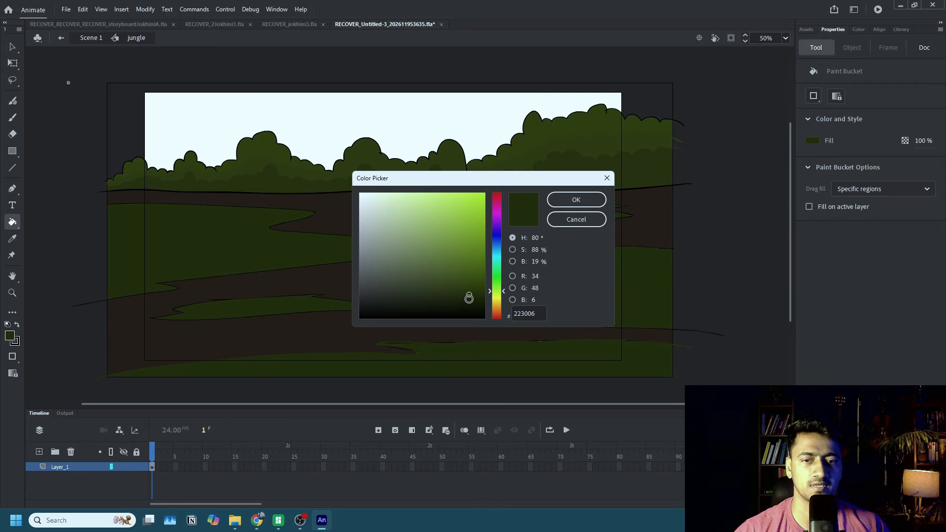
{"action": "left_click", "coordinate": [576, 199]}
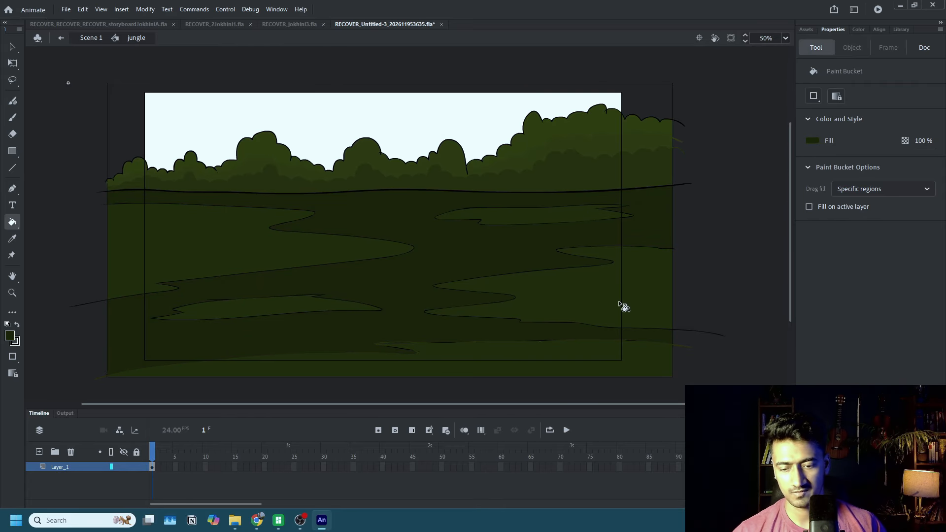
Outline shadow shapes along the edges of the right ground patch with the Fluid Brush and fill them with the darker green.
{"action": "key", "text": "shift+b"}
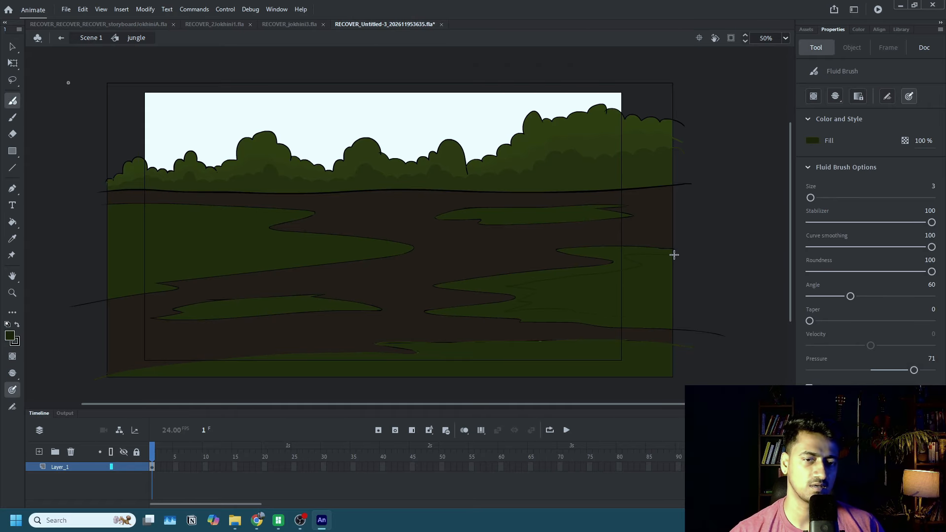
{"action": "key", "text": "k"}
{"action": "left_click", "coordinate": [619, 325]}
Draw a shadow contour across the front ground patch and fill the band along its upper edge with the darker green.
{"action": "key", "text": "shift+b"}
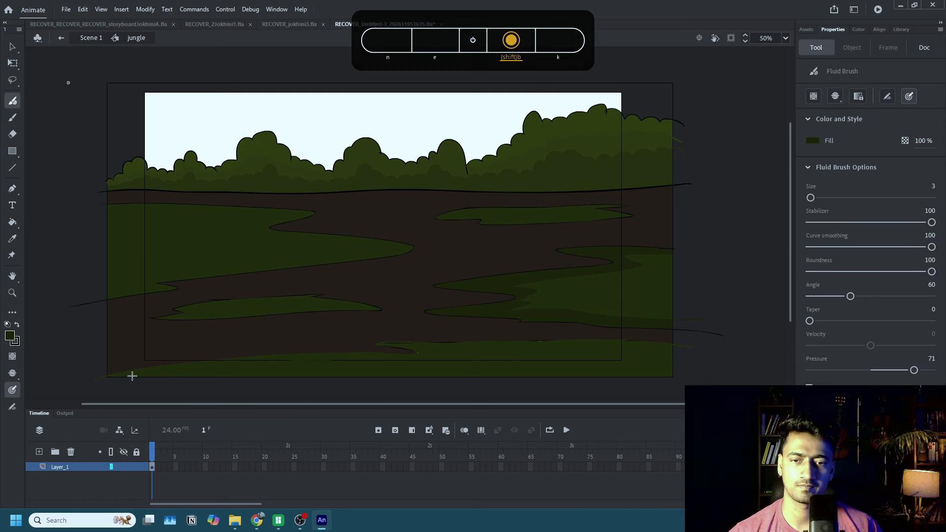
{"action": "key", "text": "k"}
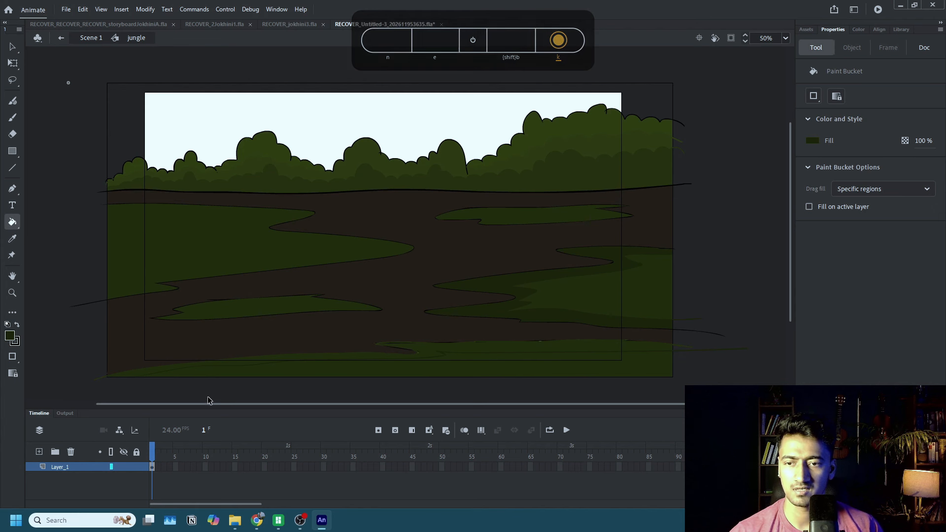
{"action": "key", "text": "shift+b"}
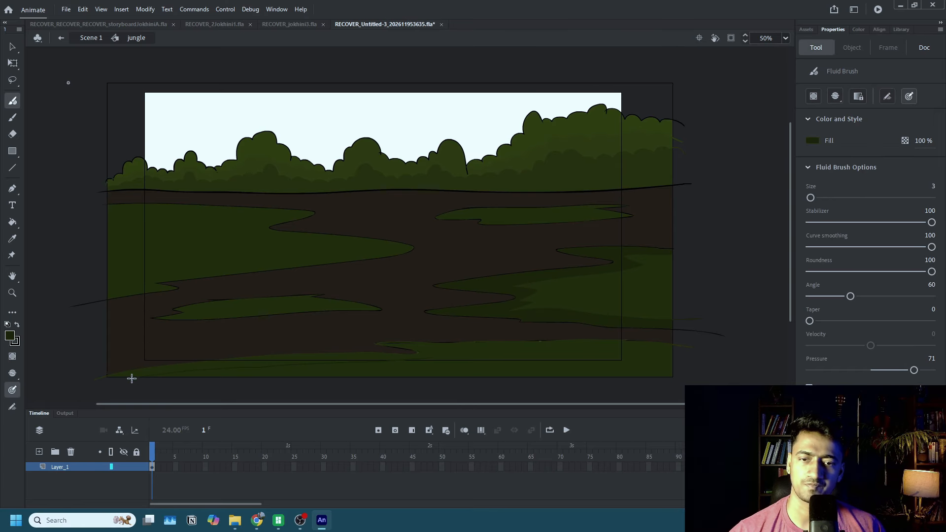
{"action": "key", "text": "k"}
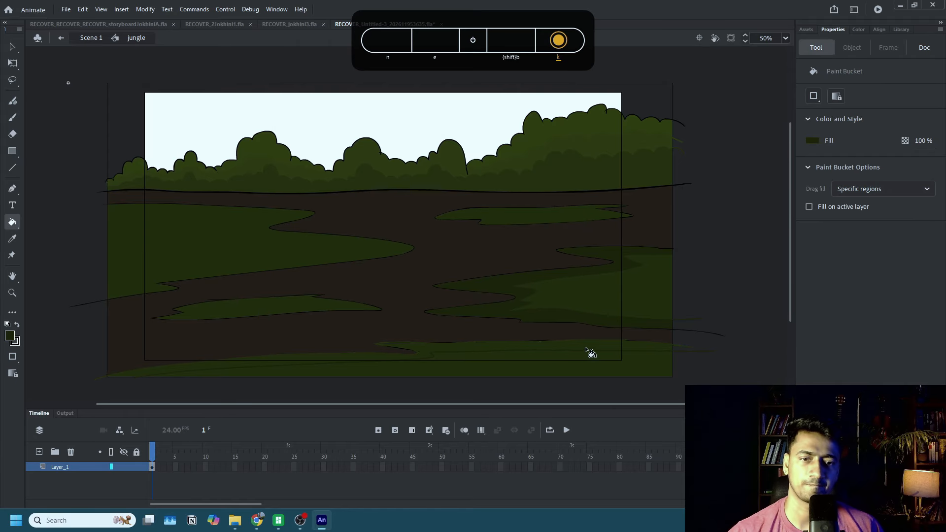
{"action": "left_click", "coordinate": [588, 355]}
Shade the edges of the large left ground patch and the middle of the small upper-right patch with the darker green.
{"action": "key", "text": "shift+b"}
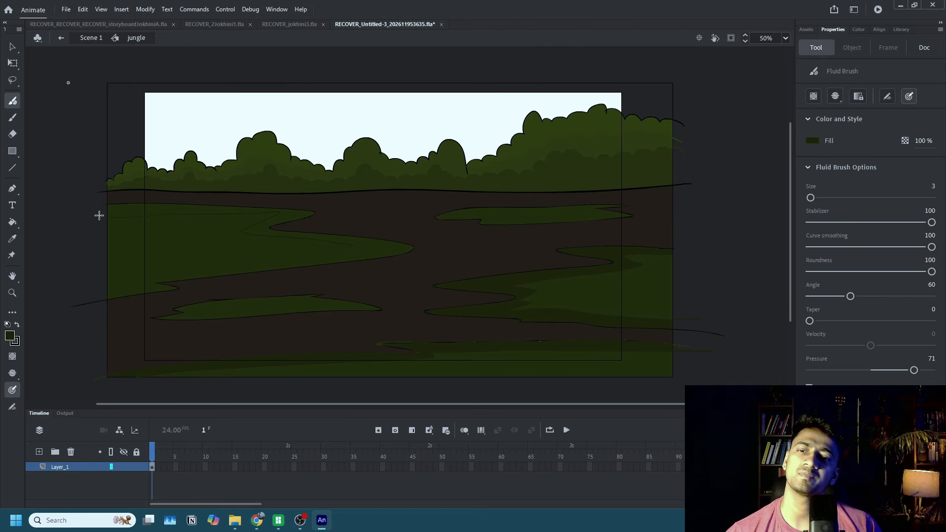
{"action": "key", "text": "k"}
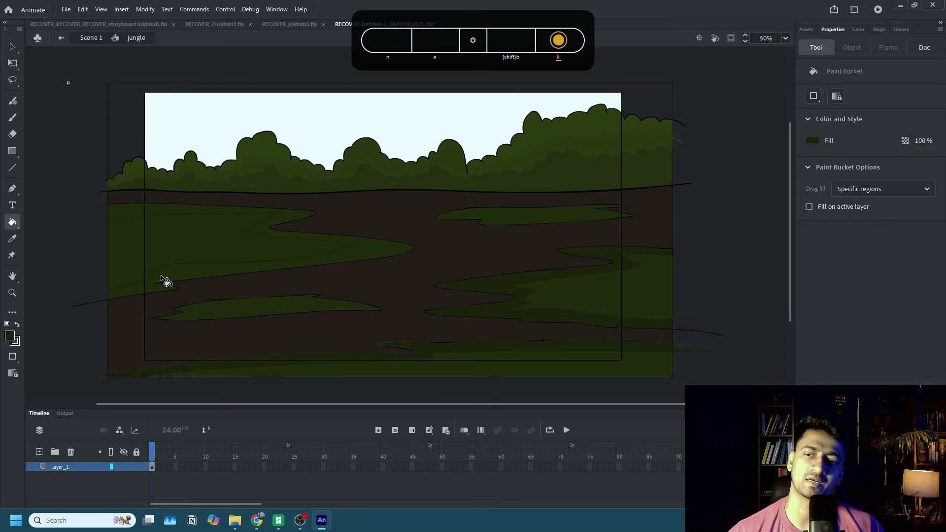
{"action": "left_click", "coordinate": [166, 282]}
{"action": "key", "text": "shift+b"}
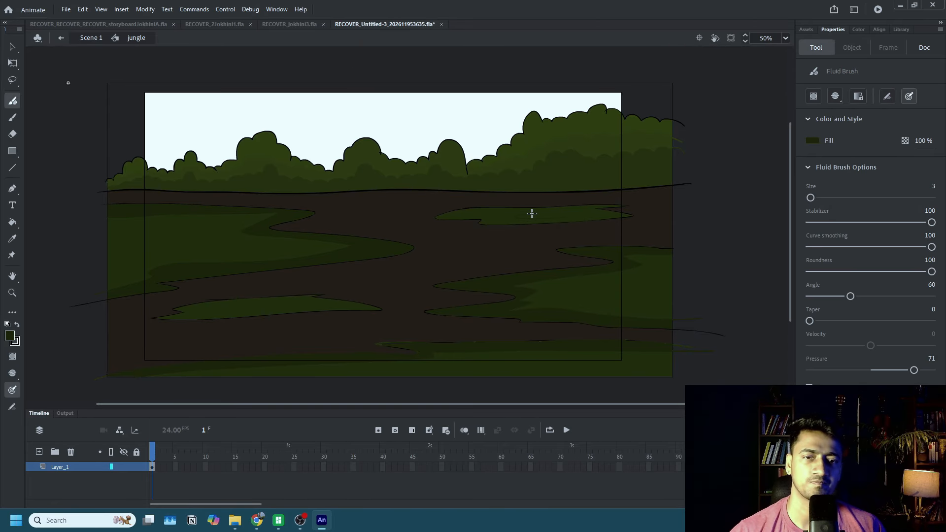
{"action": "key", "text": "k"}
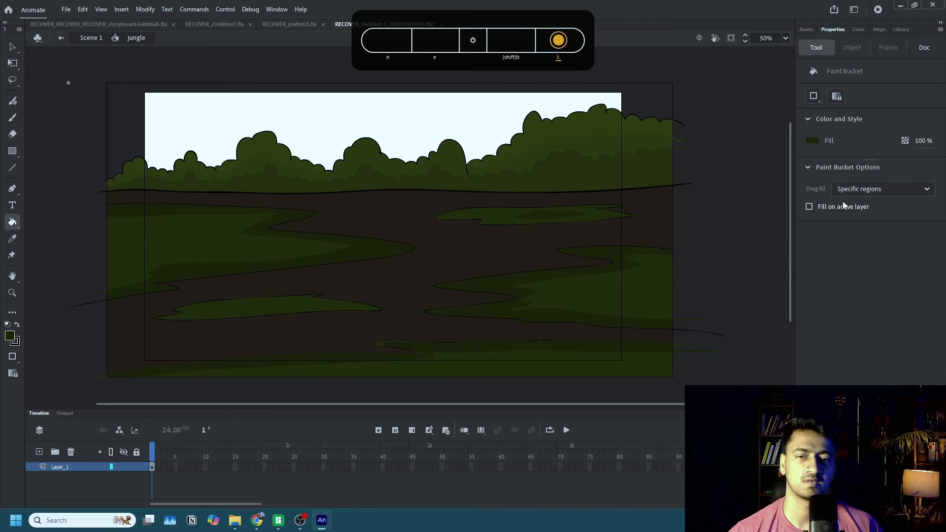
Sample the bare ground's brown and darken it to #1E170F as the fill colour.
{"action": "left_click", "coordinate": [814, 142]}
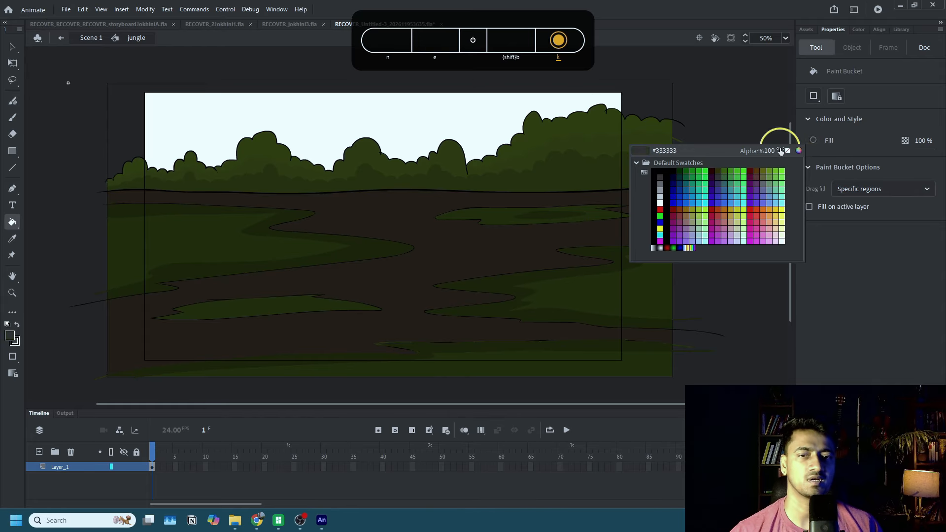
{"action": "left_click", "coordinate": [486, 257]}
{"action": "left_click", "coordinate": [813, 140]}
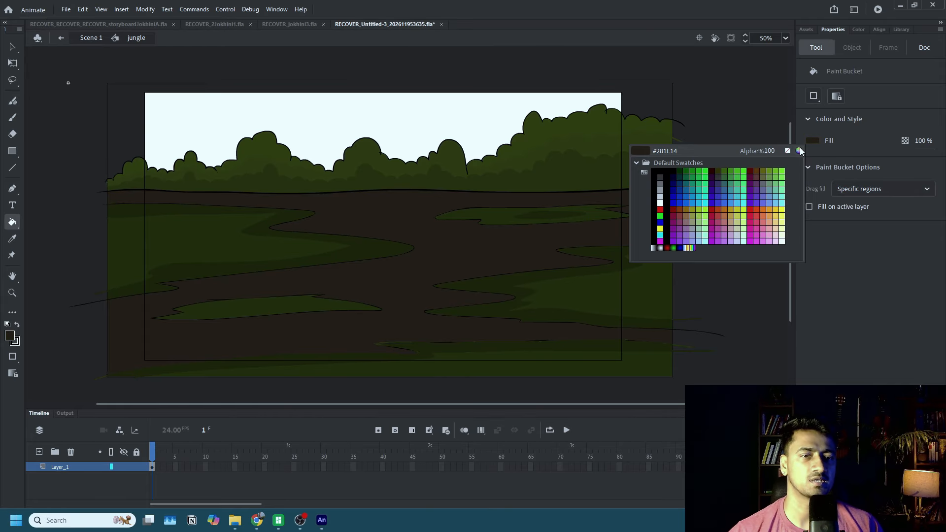
{"action": "left_click", "coordinate": [785, 152]}
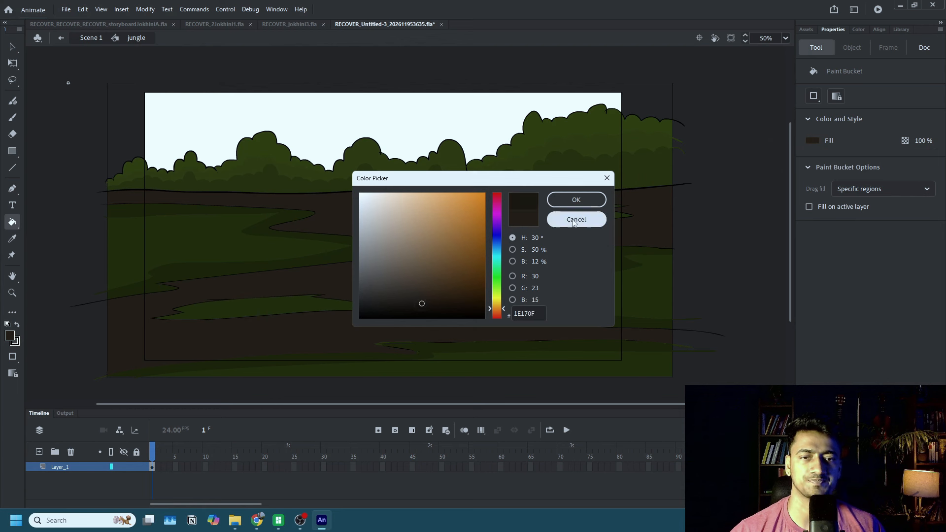
{"action": "left_click", "coordinate": [575, 200]}
Add dark brown shadows to the bare ground just below the tree line and along the left ground patch's edge.
{"action": "key", "text": "shift+b"}
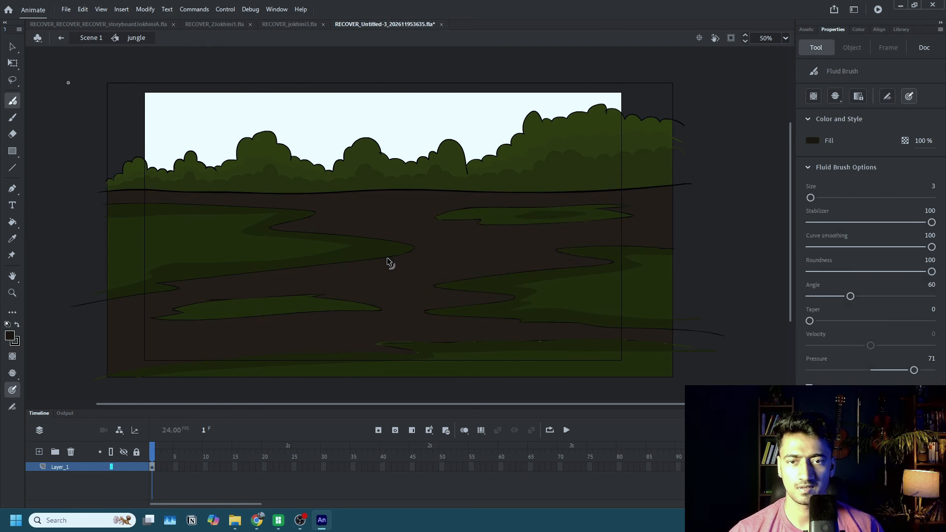
{"action": "key", "text": "shift+b"}
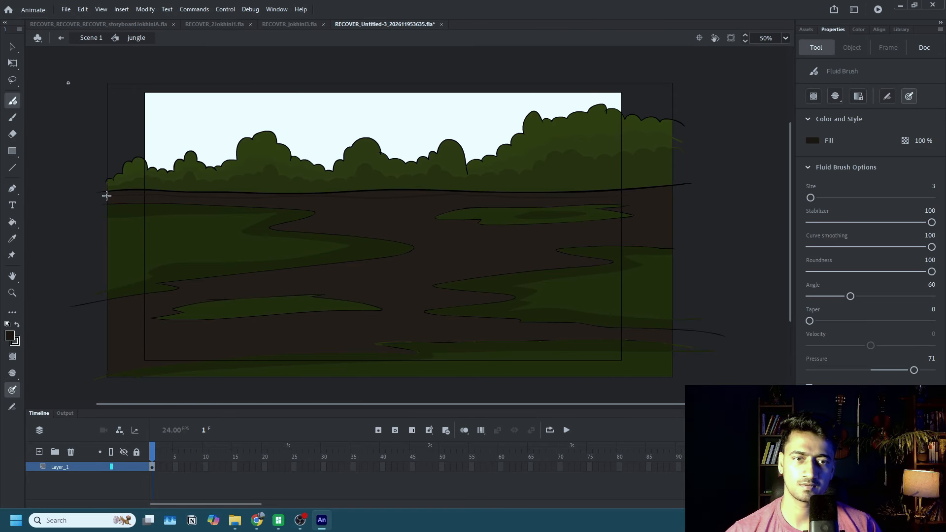
{"action": "key", "text": "shift+b"}
{"action": "key", "text": "shift+b"}
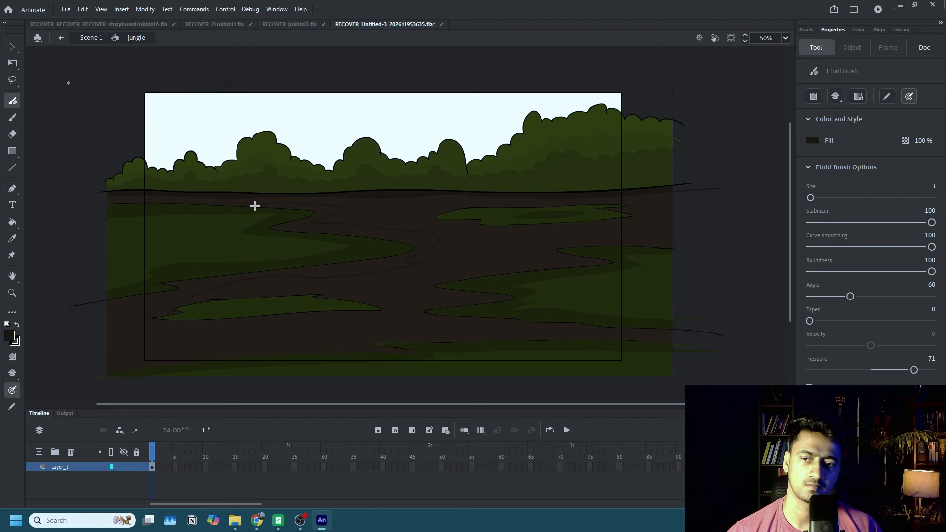
{"action": "key", "text": "k"}
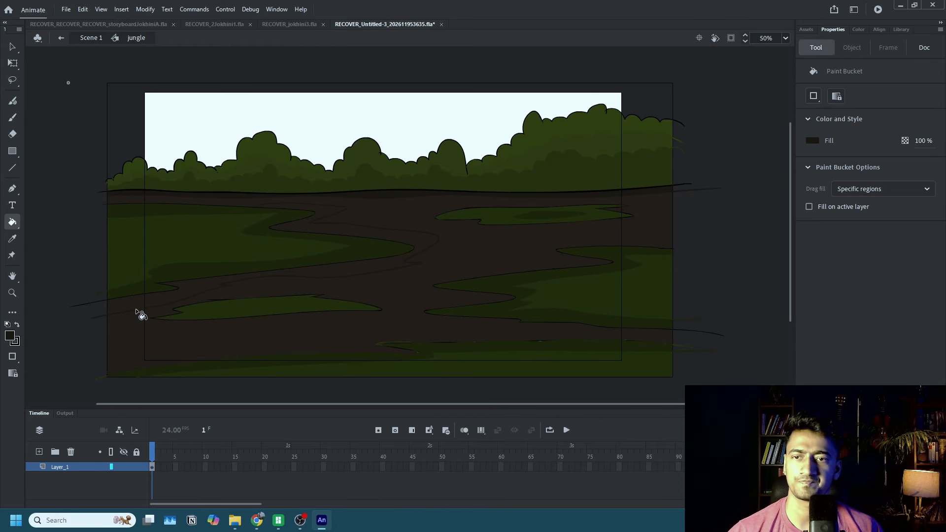
Shade the bare ground below the small upper-right patch and across the lower-left foreground with dark brown shapes.
{"action": "key", "text": "shift+b"}
{"action": "key", "text": "k"}
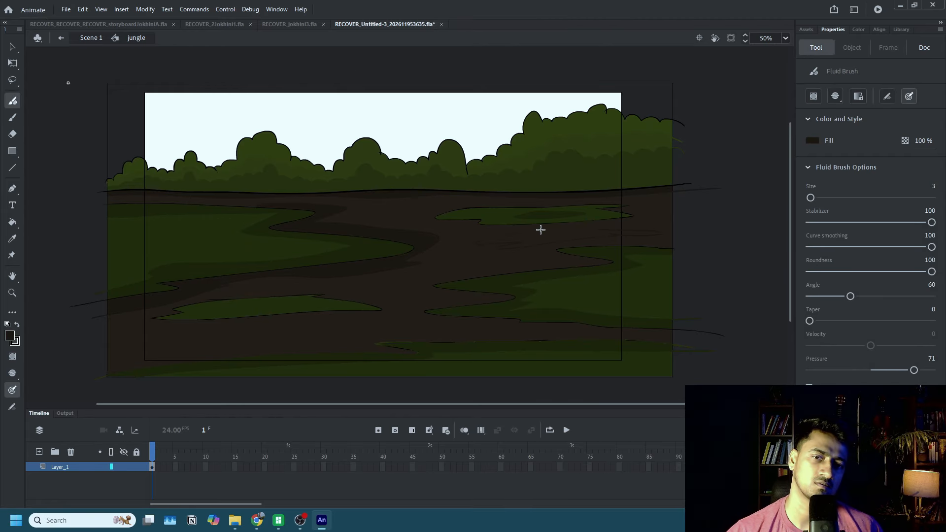
{"action": "key", "text": "k"}
{"action": "key", "text": "shift+b"}
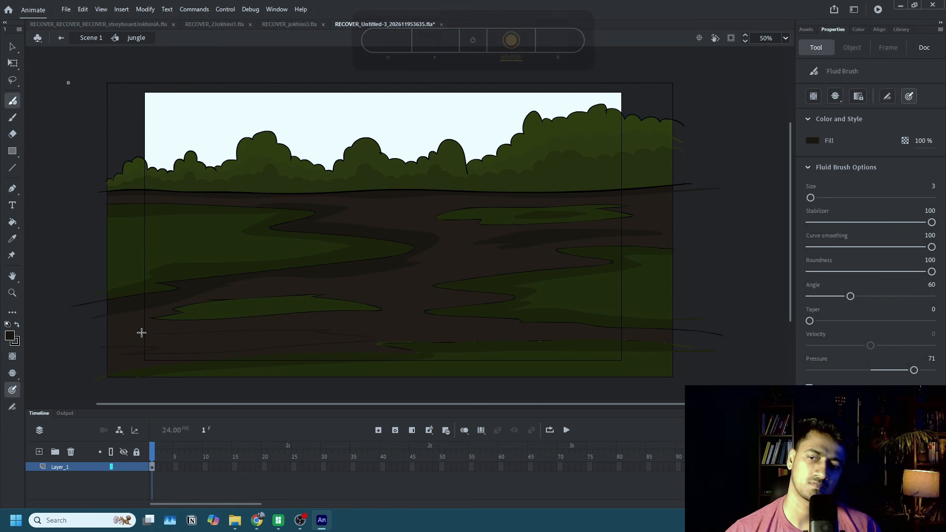
{"action": "key", "text": "k"}
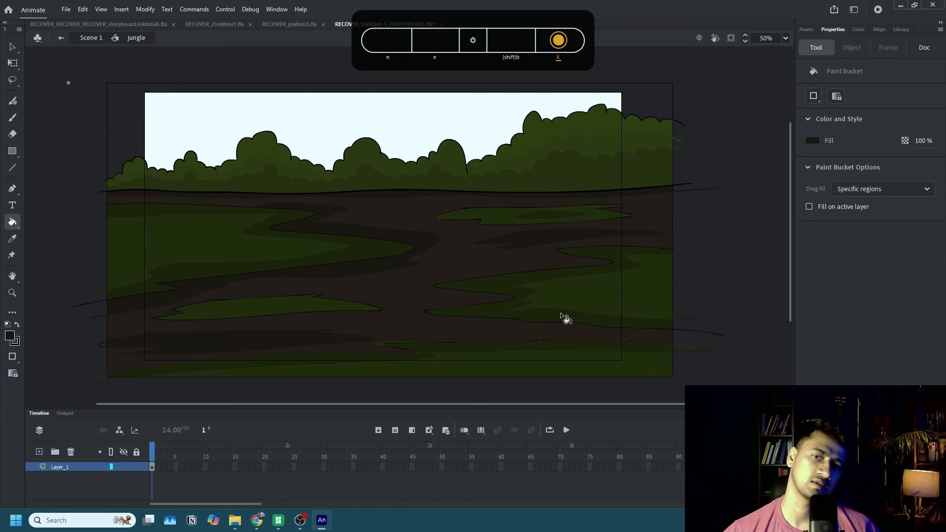
Add dark brown shadows to the bare ground above the front patch and along the right ground patch's winding edge.
{"action": "key", "text": "shift+b"}
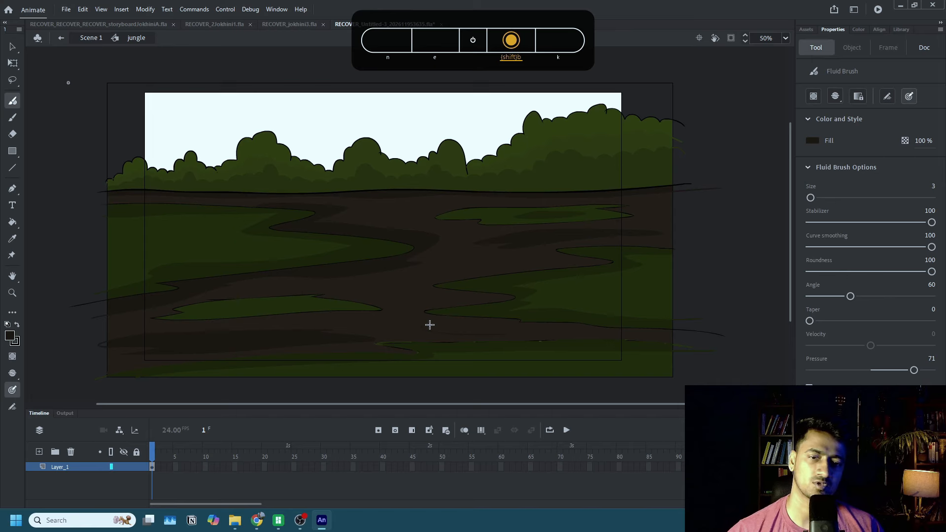
{"action": "key", "text": "shift+b"}
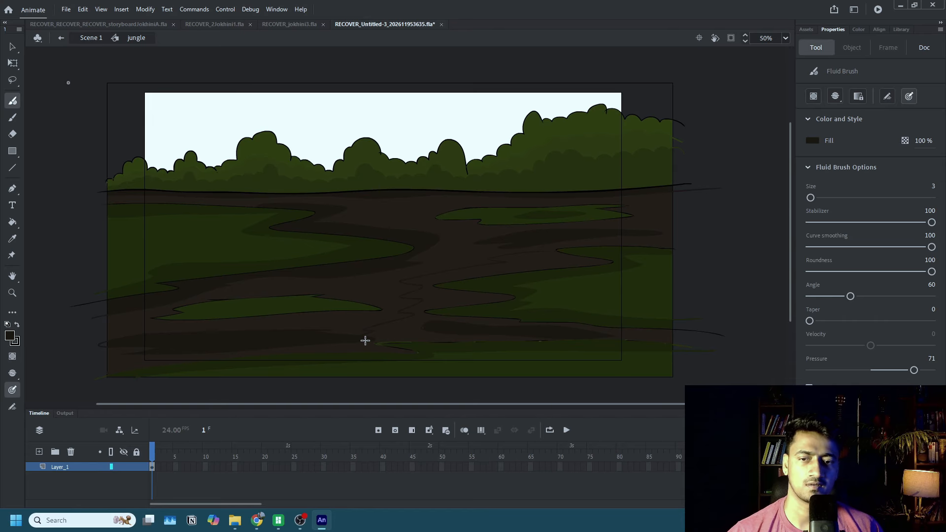
{"action": "key", "text": "k"}
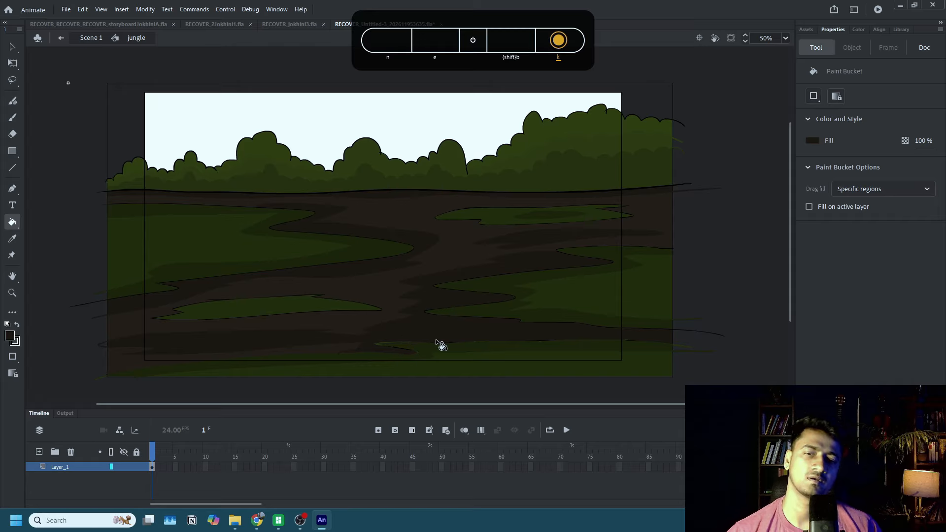
Sample the bare ground's brown #281E14 and pick a slightly lighter shade of it as the fill colour.
{"action": "left_click", "coordinate": [813, 140]}
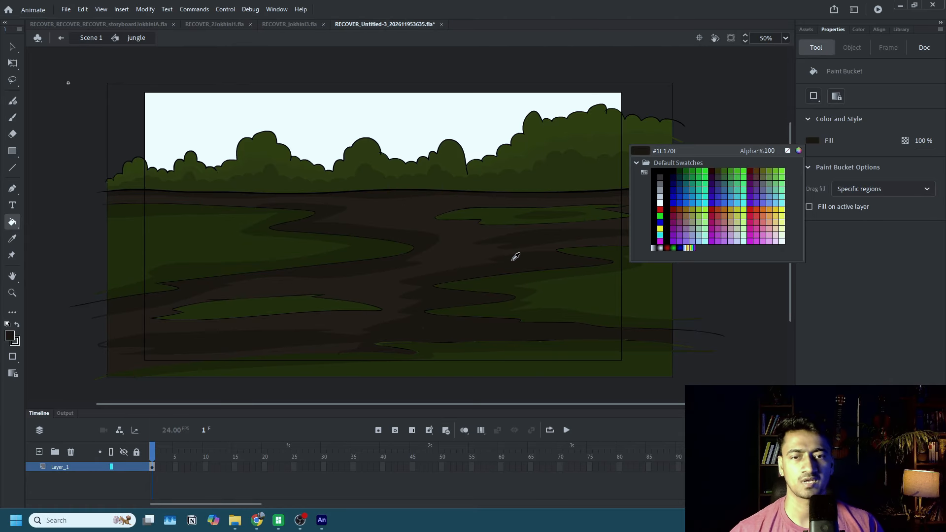
{"action": "left_click", "coordinate": [475, 252]}
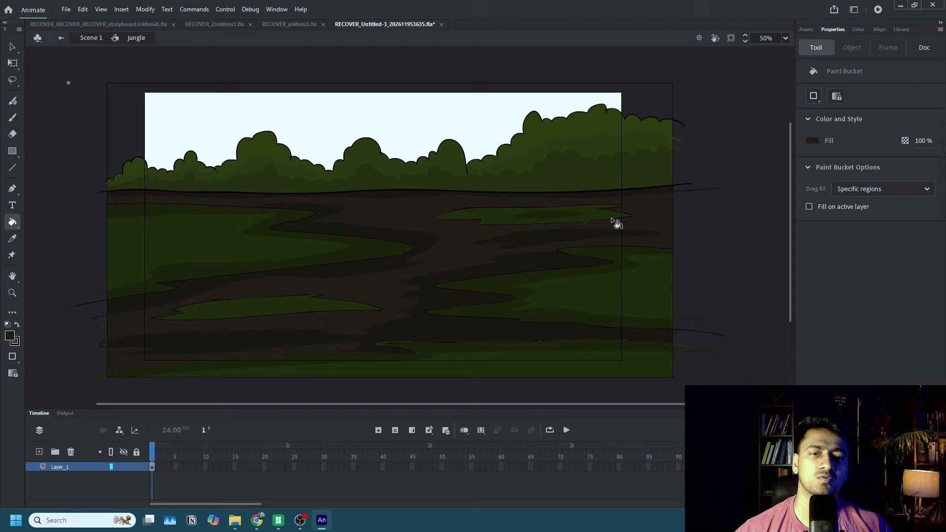
{"action": "left_click", "coordinate": [814, 141]}
{"action": "left_click", "coordinate": [799, 151]}
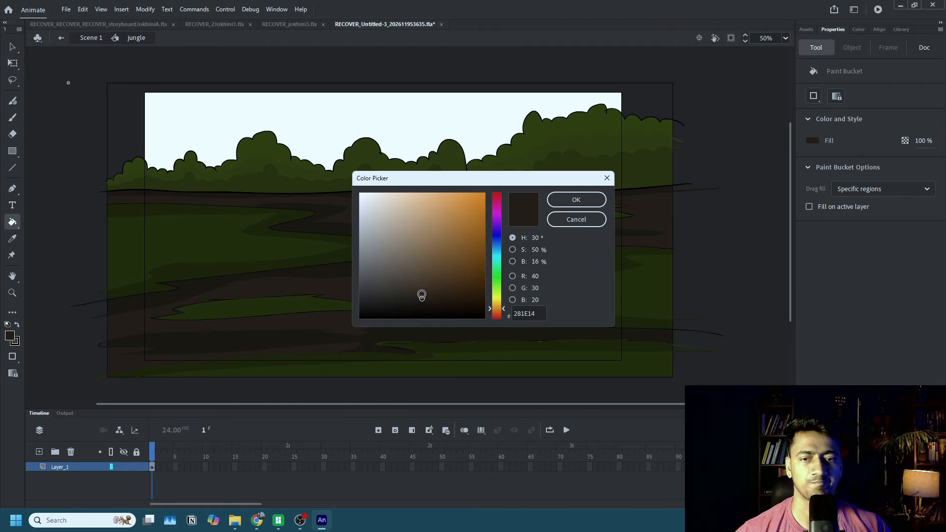
{"action": "left_click", "coordinate": [420, 295]}
{"action": "left_click", "coordinate": [576, 200]}
Paint lighter brown highlights on the path's middle, above and below the small front-left patch, and just below the tree line.
{"action": "key", "text": "shift+b"}
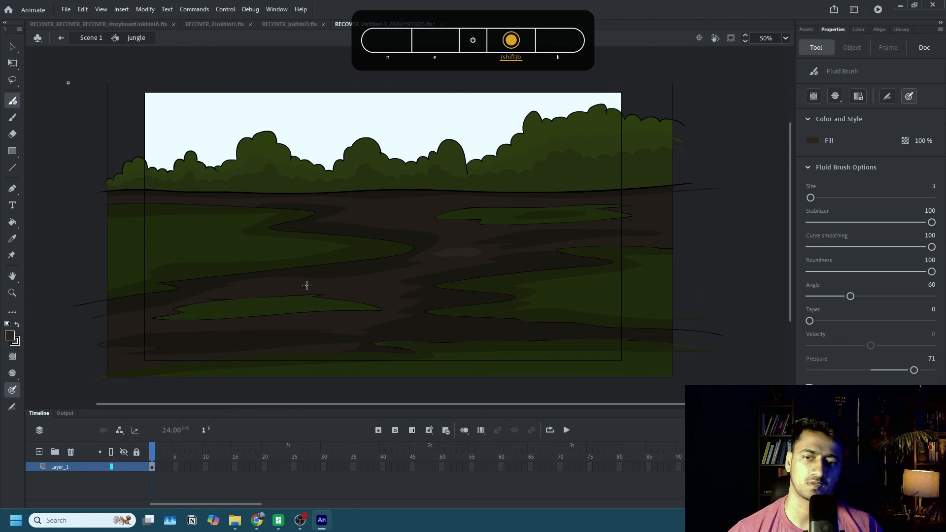
{"action": "key", "text": "k"}
{"action": "key", "text": "shift+b"}
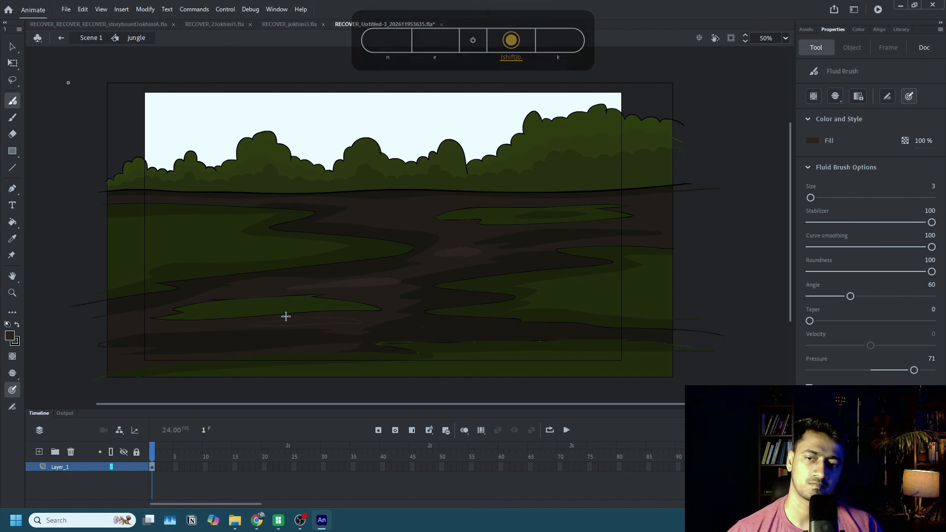
{"action": "key", "text": "k"}
{"action": "key", "text": "shift+b"}
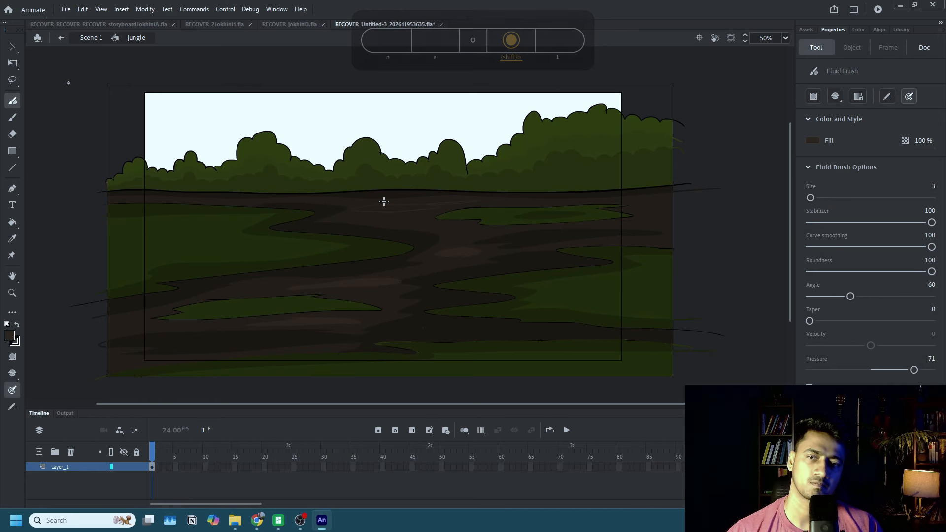
{"action": "key", "text": "k"}
{"action": "key", "text": "shift+b"}
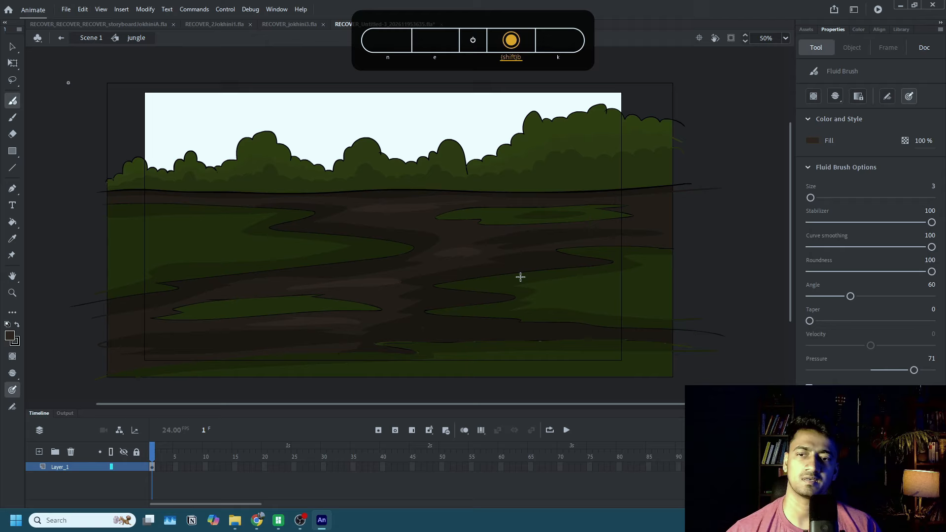
Sample the right ground patch's green and brighten it to #283907 as the fill colour.
{"action": "left_click", "coordinate": [813, 141]}
{"action": "left_click", "coordinate": [574, 287]}
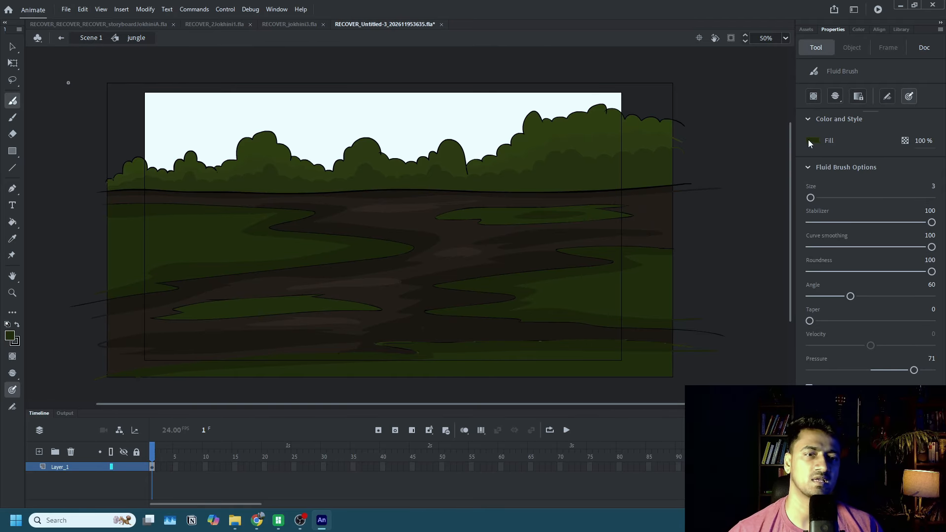
{"action": "left_click", "coordinate": [809, 143]}
{"action": "left_click", "coordinate": [801, 151]}
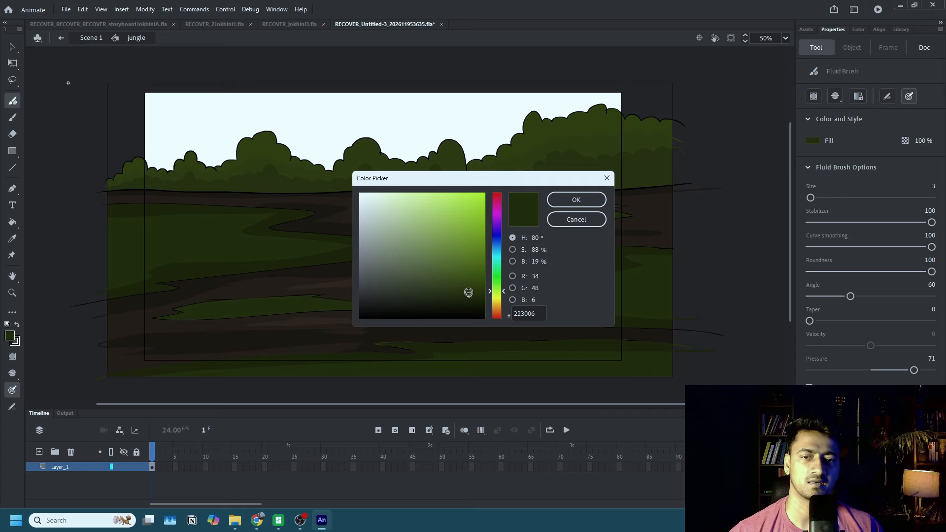
{"action": "left_click", "coordinate": [574, 201]}
Outline and fill lighter green highlights on the right ground patch and the large left ground patch.
{"action": "key", "text": "shift+b"}
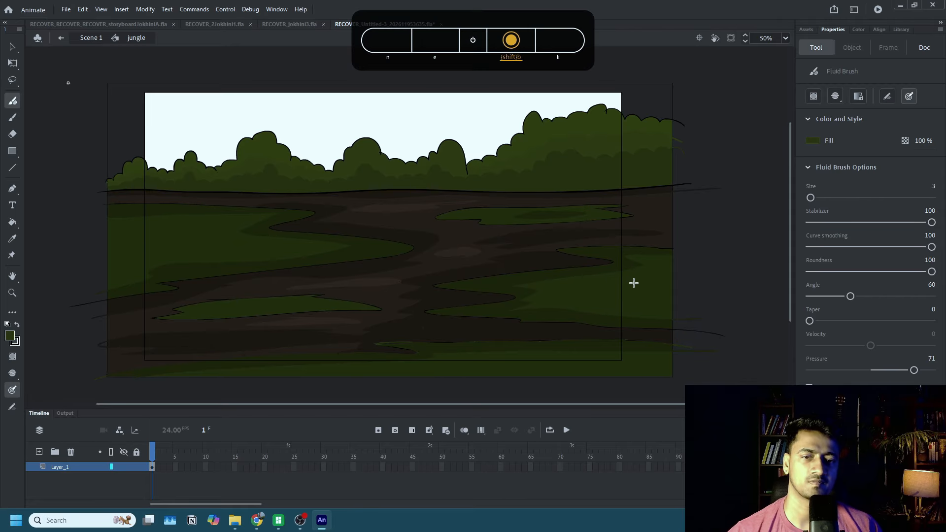
{"action": "left_click_drag", "start_coordinate": [634, 282], "coordinate": [636, 283]}
{"action": "key", "text": "k"}
{"action": "left_click", "coordinate": [629, 291]}
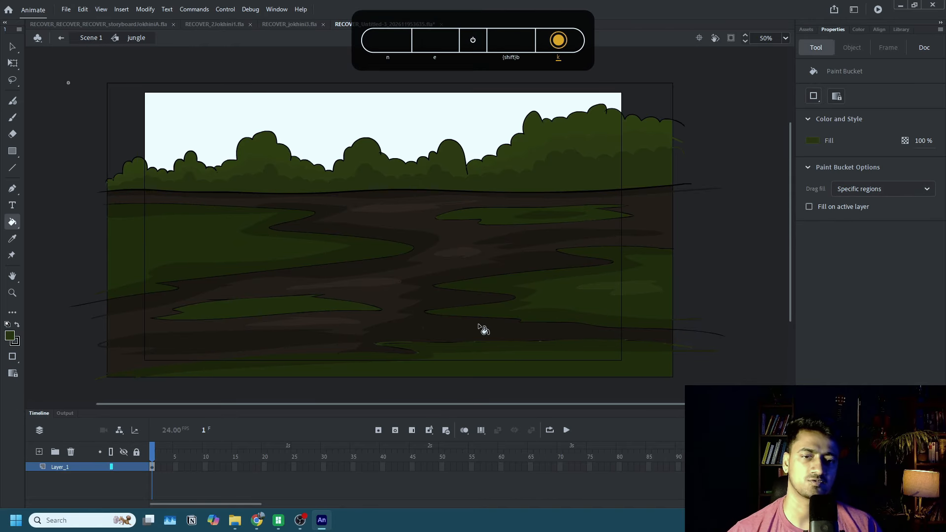
{"action": "key", "text": "shift+b"}
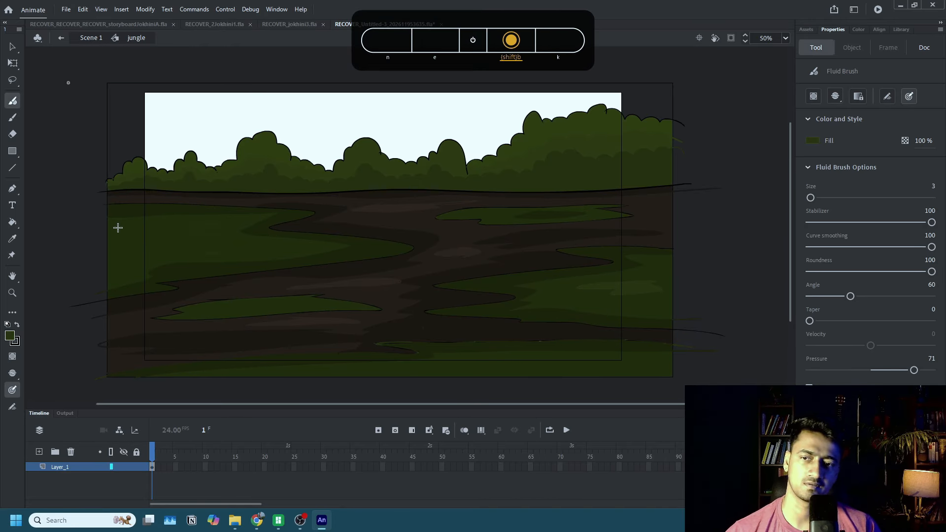
{"action": "key", "text": "k"}
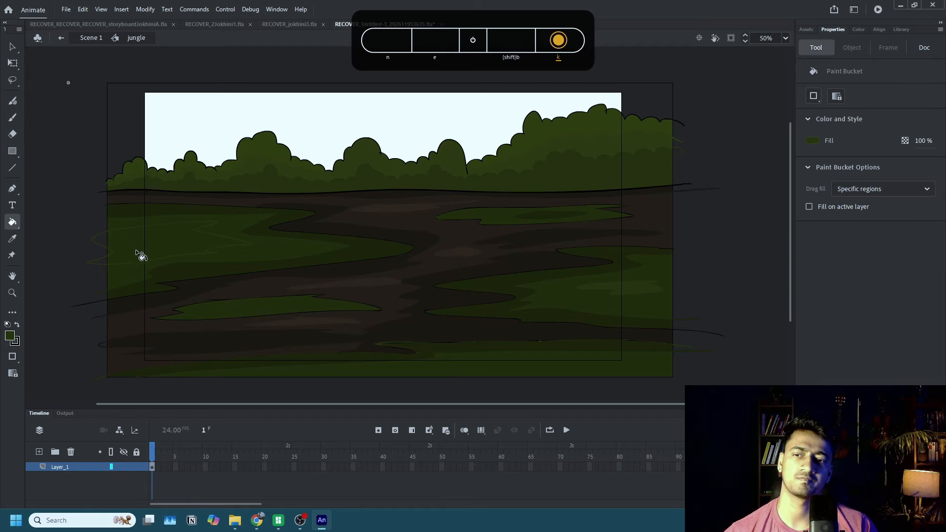
{"action": "left_click", "coordinate": [103, 261]}
Sample the right ground patch's shadow green and darken it to #182104 as the fill colour.
{"action": "key", "text": "shift+b"}
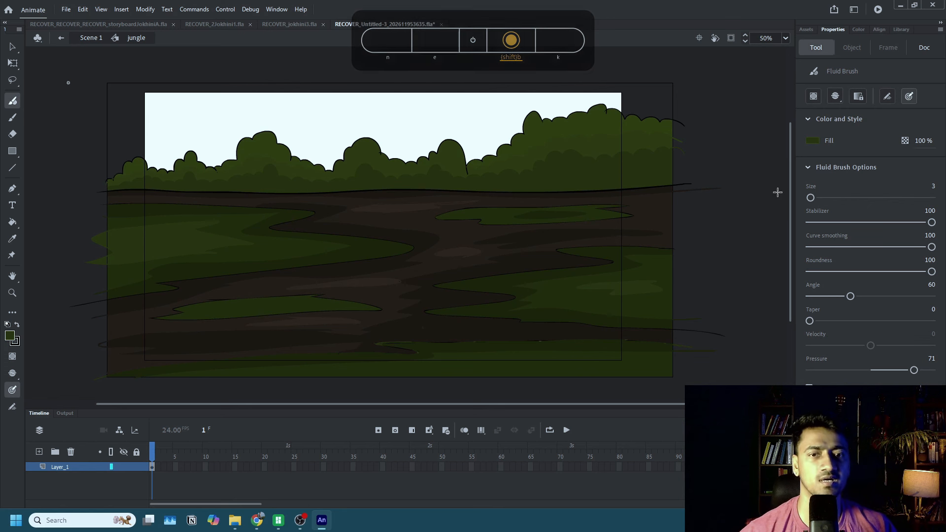
{"action": "left_click", "coordinate": [812, 141]}
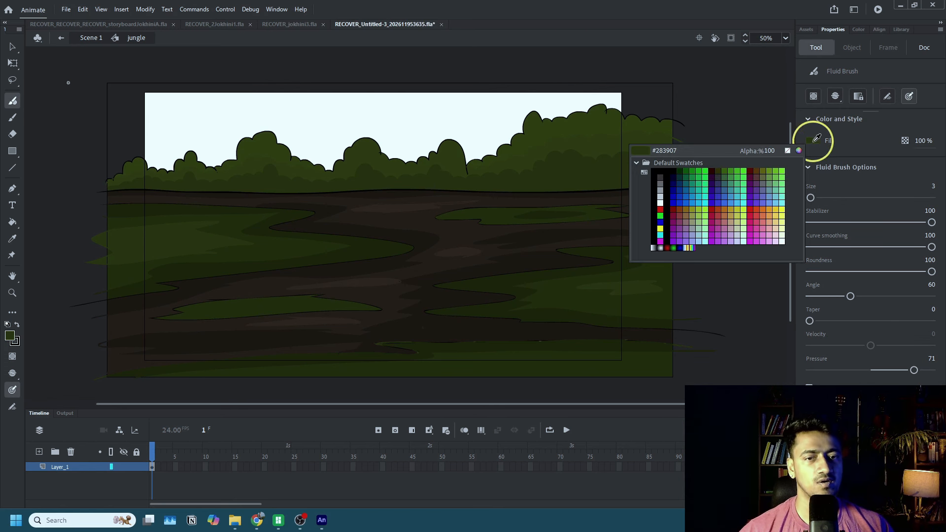
{"action": "left_click", "coordinate": [542, 275]}
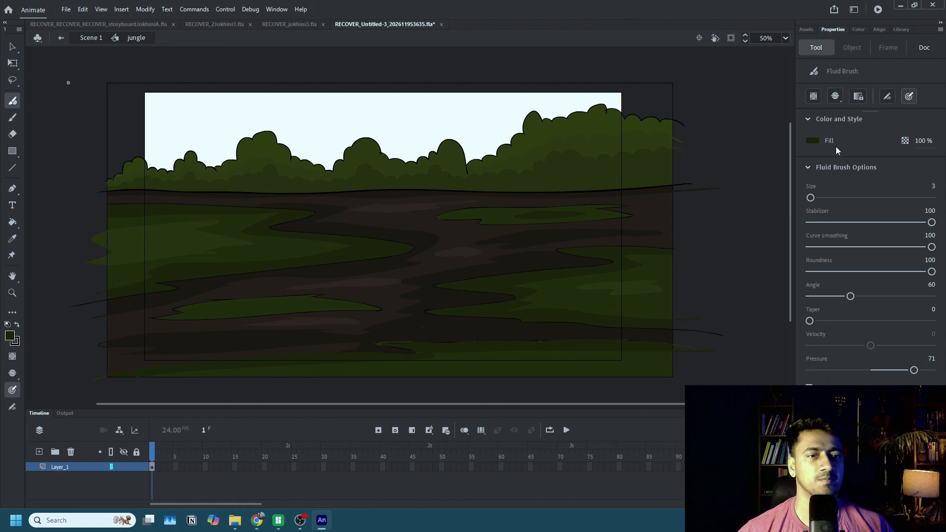
{"action": "left_click", "coordinate": [814, 141]}
{"action": "left_click", "coordinate": [778, 150]}
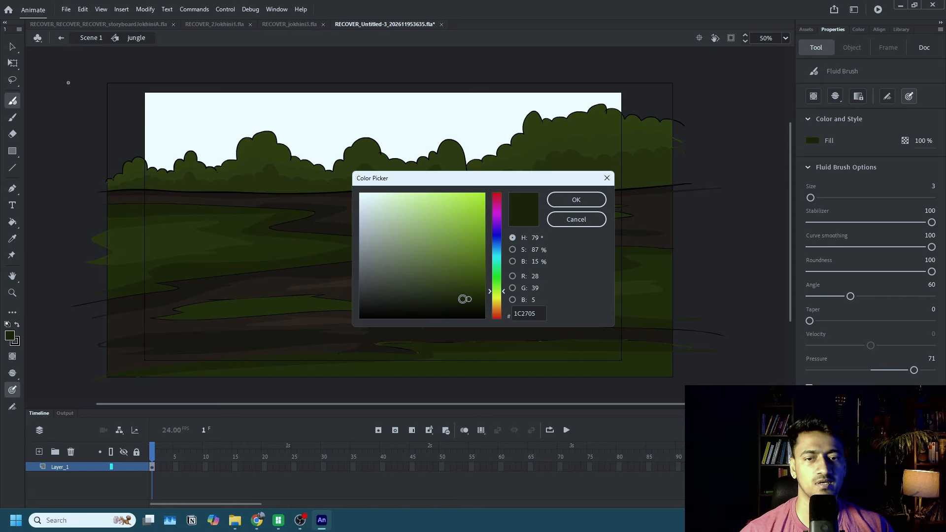
{"action": "left_click", "coordinate": [467, 301]}
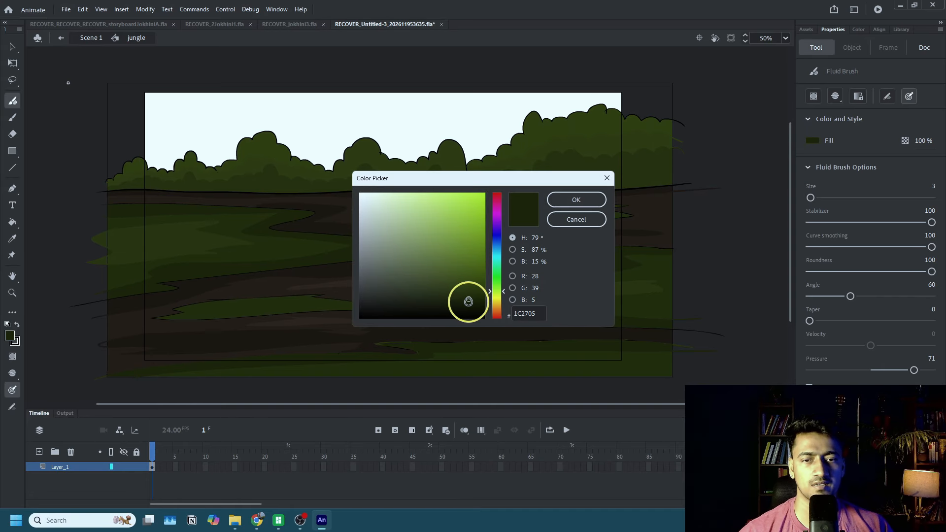
{"action": "left_click", "coordinate": [573, 205]}
Draw small grass tufts on the green ground patches, then along the tree line's base with brush size 10 and taper 27.
{"action": "key", "text": "shift+b"}
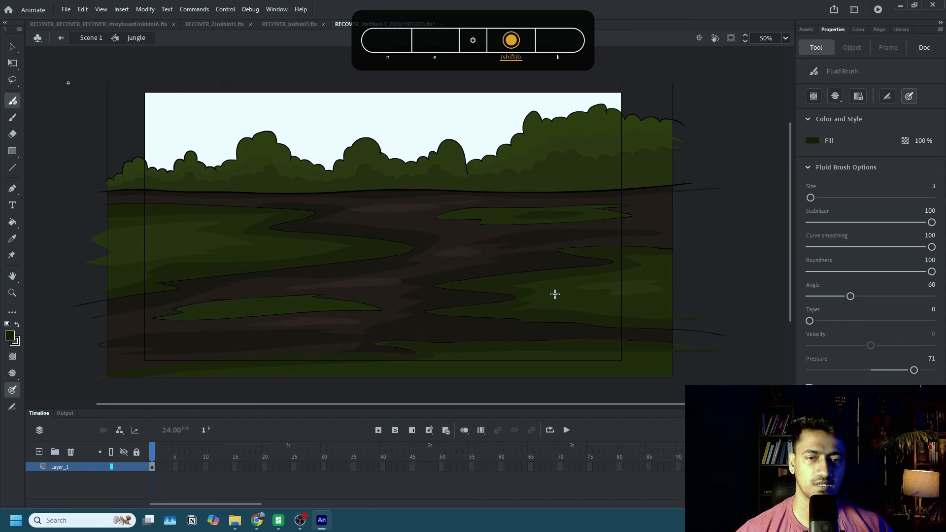
{"action": "left_click_drag", "start_coordinate": [556, 290], "coordinate": [556, 298]}
{"action": "mouse_move", "coordinate": [565, 291]}
{"action": "left_mouse_down"}
{"action": "mouse_move", "coordinate": [582, 305]}
{"action": "mouse_move", "coordinate": [620, 309]}
{"action": "left_mouse_up"}
{"action": "left_click_drag", "start_coordinate": [625, 307], "coordinate": [626, 310]}
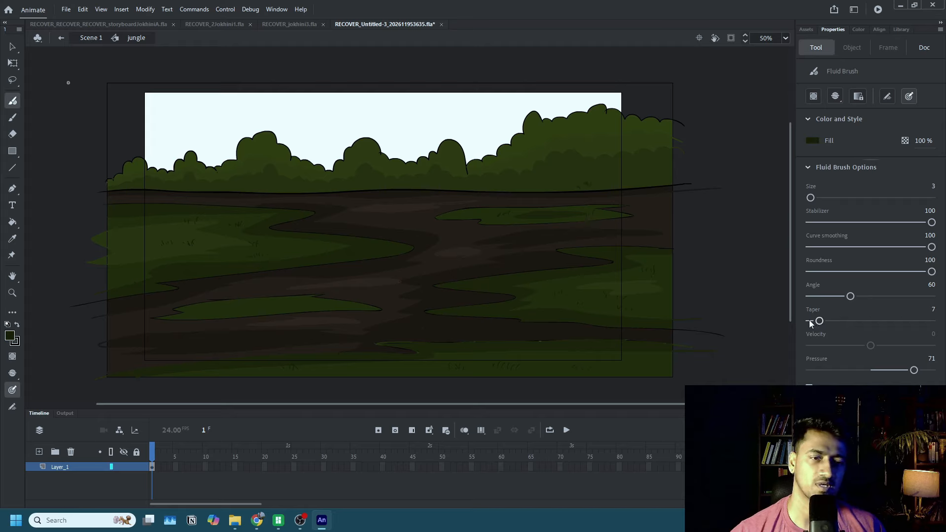
{"action": "left_click_drag", "start_coordinate": [810, 323], "coordinate": [842, 320]}
{"action": "left_click_drag", "start_coordinate": [811, 197], "coordinate": [815, 199]}
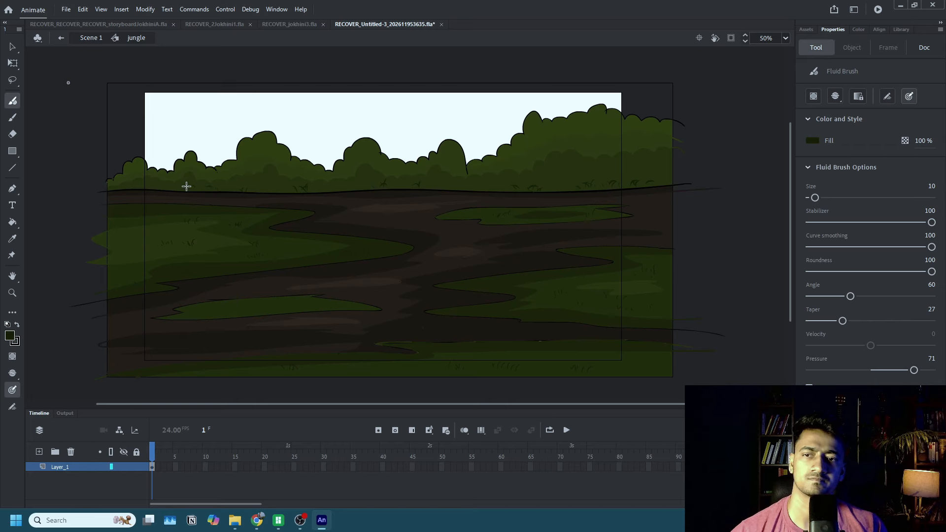
Sample the small upper-right patch's shadow green #1C2705 and draw leaf strokes on the trees, reducing the brush to size 2 and taper 0.
{"action": "left_click", "coordinate": [813, 141]}
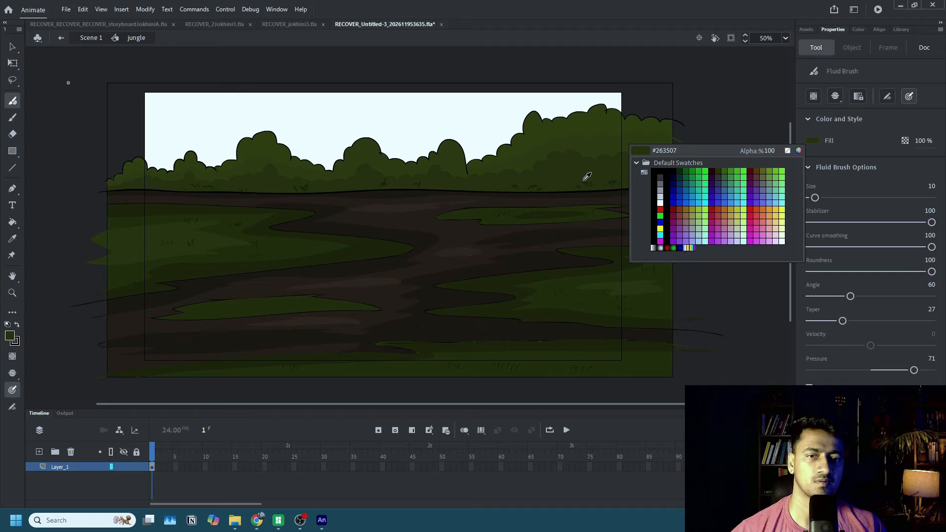
{"action": "left_click", "coordinate": [565, 211]}
{"action": "key", "text": "shift+b"}
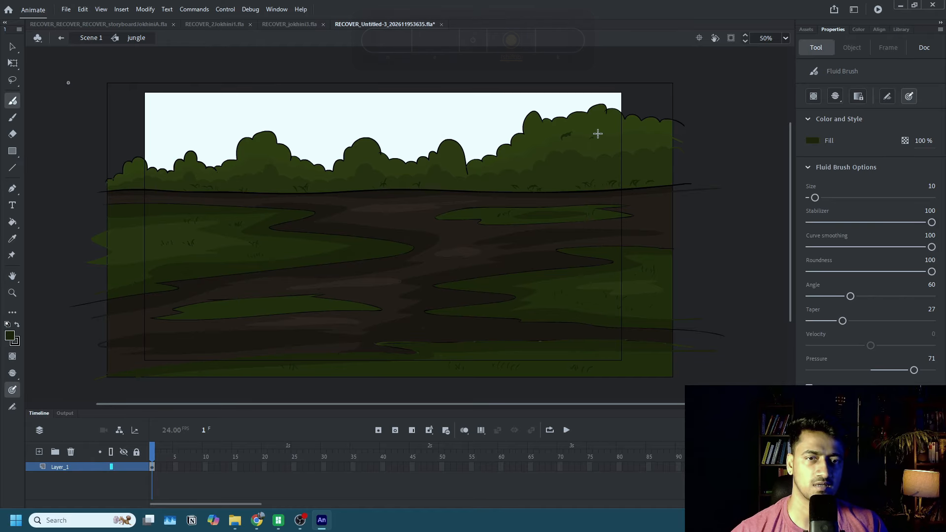
{"action": "left_click_drag", "start_coordinate": [811, 321], "coordinate": [792, 325]}
{"action": "left_click_drag", "start_coordinate": [815, 197], "coordinate": [804, 200]}
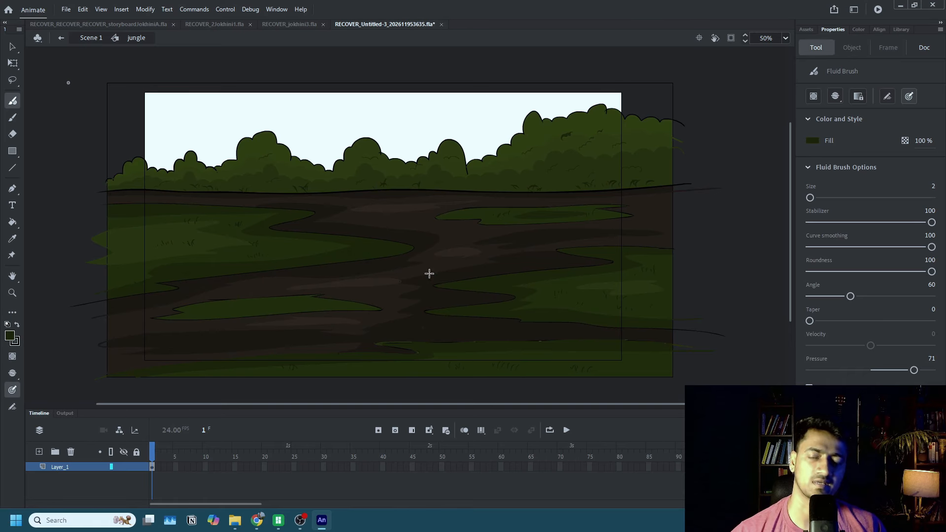
Sample the bare ground's dark brown shadow colour #1E170F and pick a slightly darker shade for the brush fill.
{"action": "left_click", "coordinate": [814, 143]}
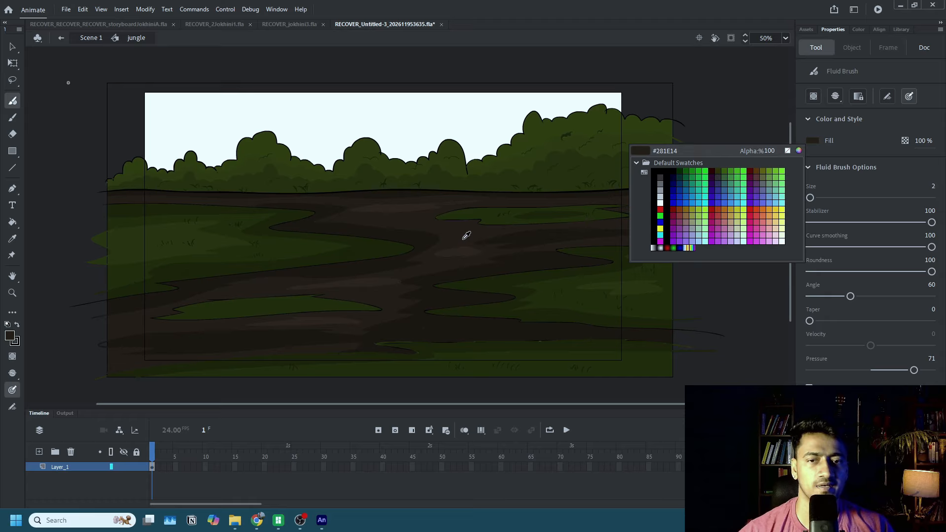
{"action": "left_click", "coordinate": [505, 237]}
{"action": "key", "text": "shift+b"}
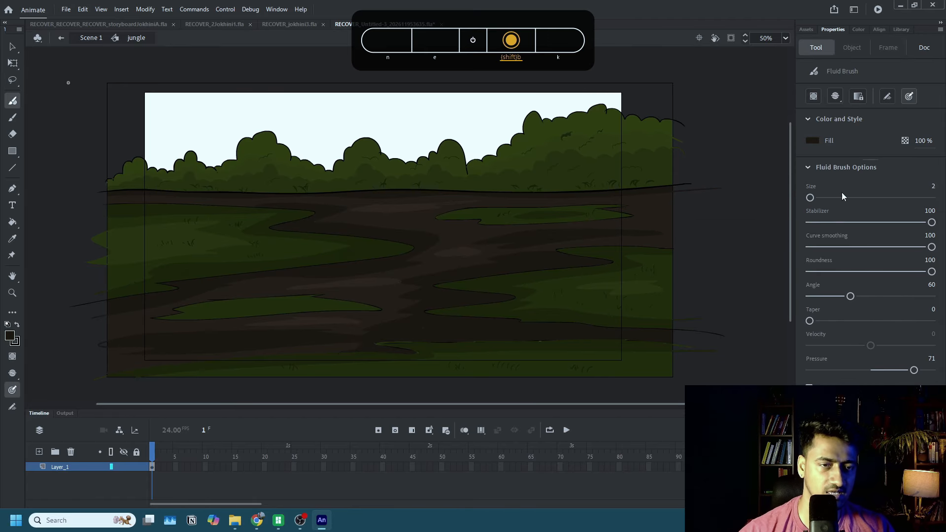
{"action": "left_click", "coordinate": [811, 138]}
{"action": "left_click", "coordinate": [803, 149]}
{"action": "left_click", "coordinate": [811, 140]}
{"action": "left_click", "coordinate": [799, 151]}
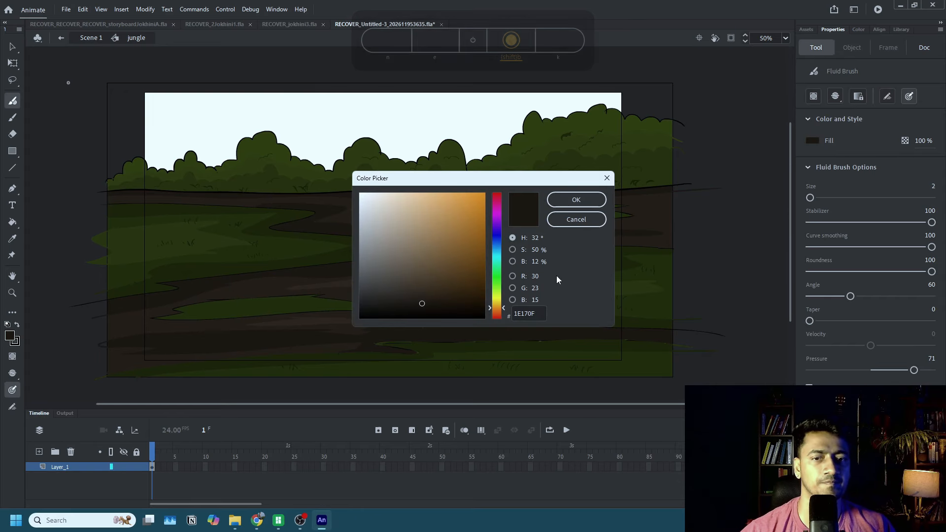
{"action": "left_click", "coordinate": [421, 306]}
{"action": "left_click", "coordinate": [569, 219]}
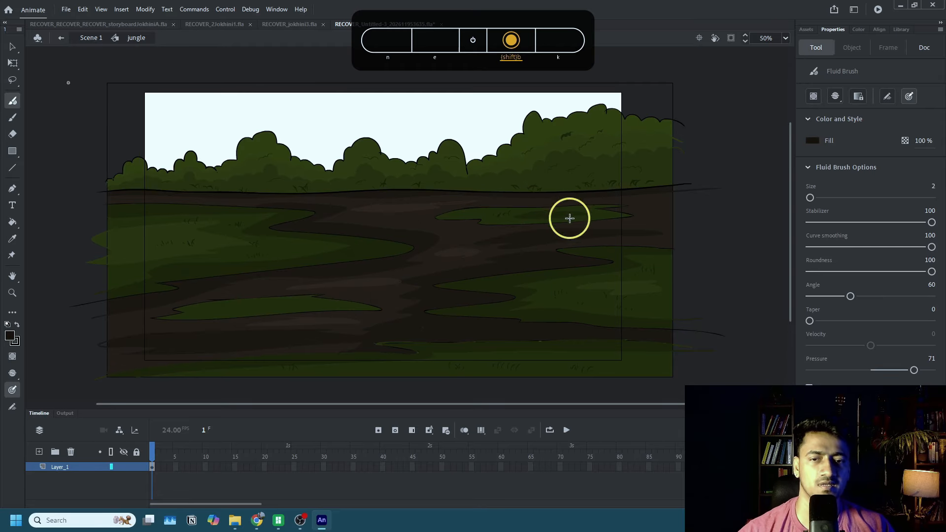
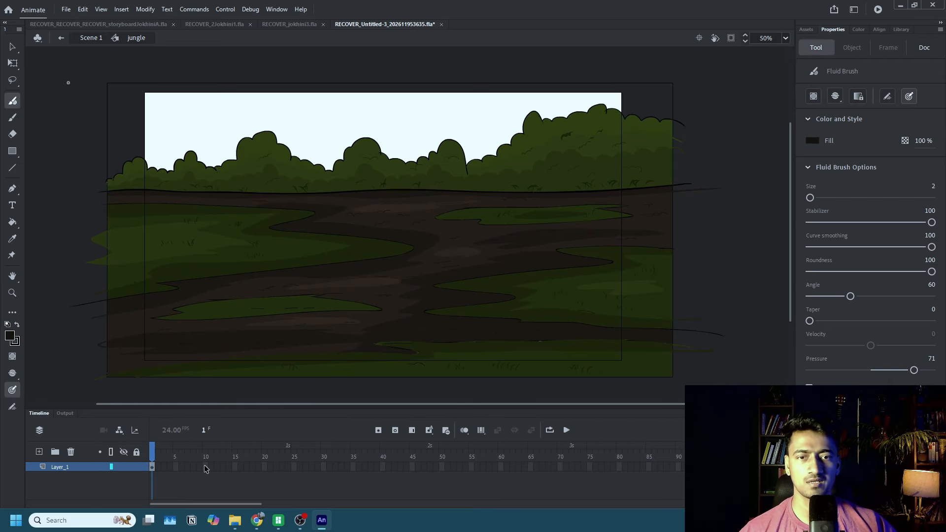
Add a new layer above the jungle artwork and lock Layer_1.
{"action": "left_click", "coordinate": [39, 453]}
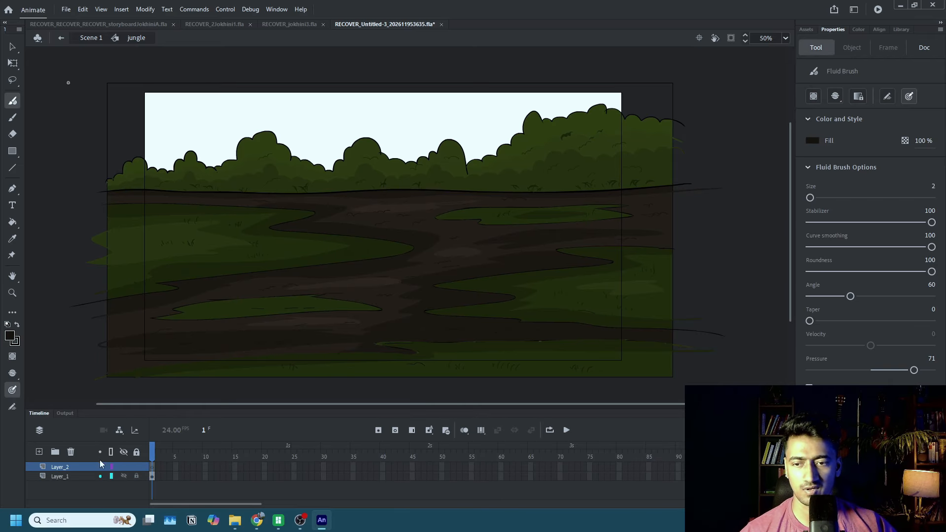
{"action": "left_click", "coordinate": [140, 478]}
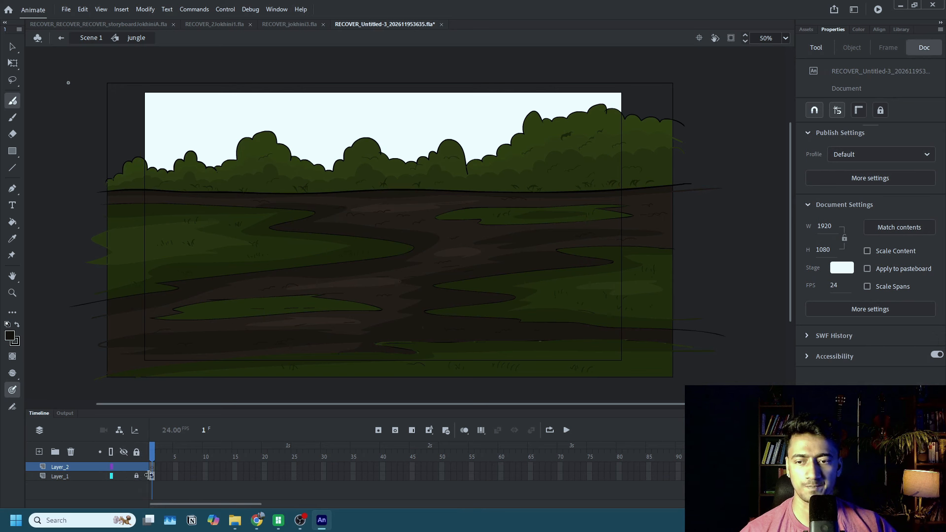
{"action": "left_click", "coordinate": [152, 476]}
Set the Fluid Brush fill opacity to 14%.
{"action": "key", "text": "shift+b"}
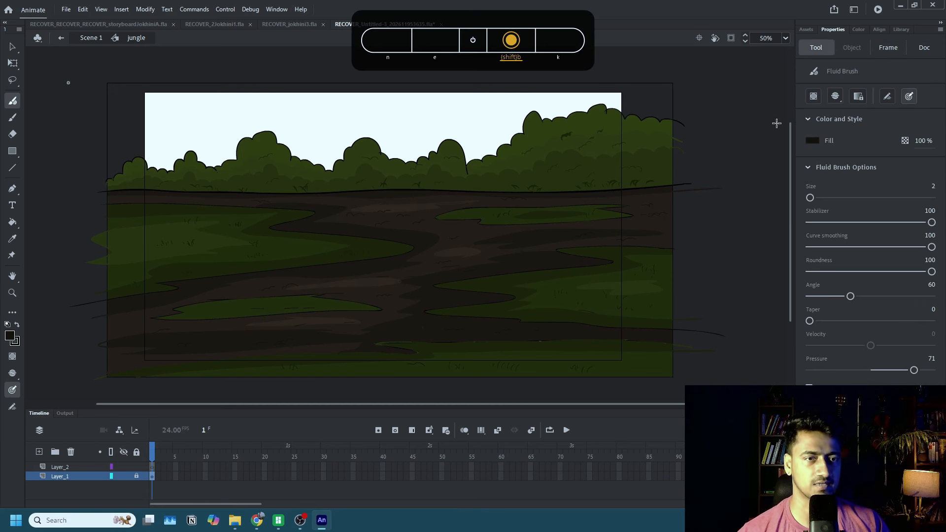
{"action": "left_click_drag", "start_coordinate": [926, 140], "coordinate": [885, 143]}
{"action": "left_click", "coordinate": [917, 142]}
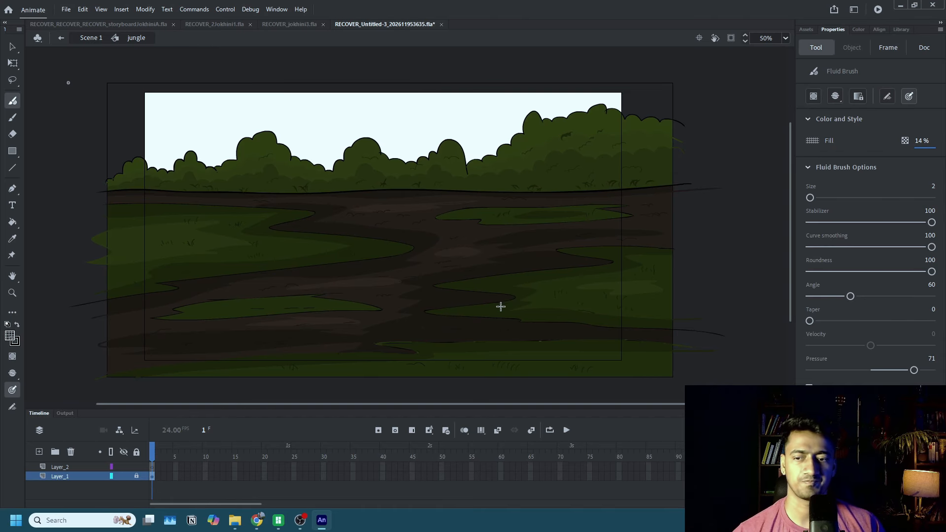
{"action": "key", "text": "shift+b"}
{"action": "left_click", "coordinate": [592, 286]}
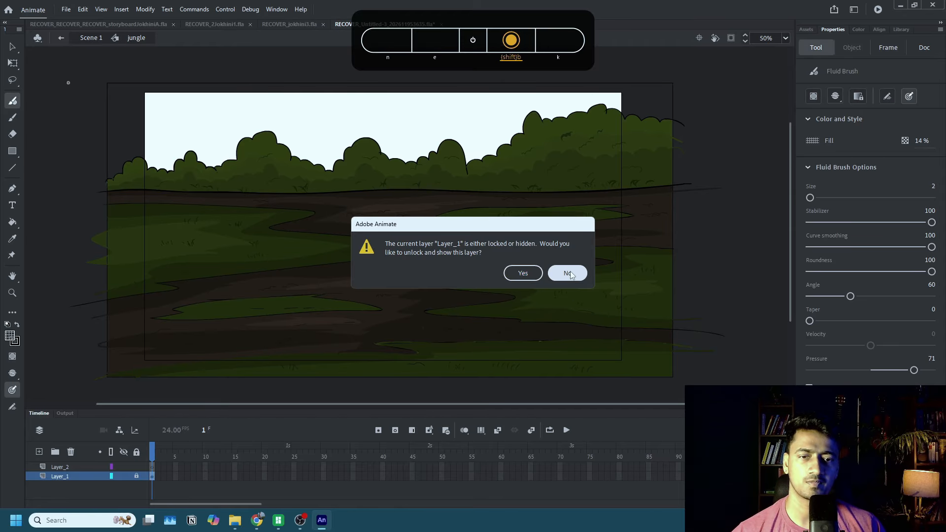
{"action": "left_click", "coordinate": [567, 273]}
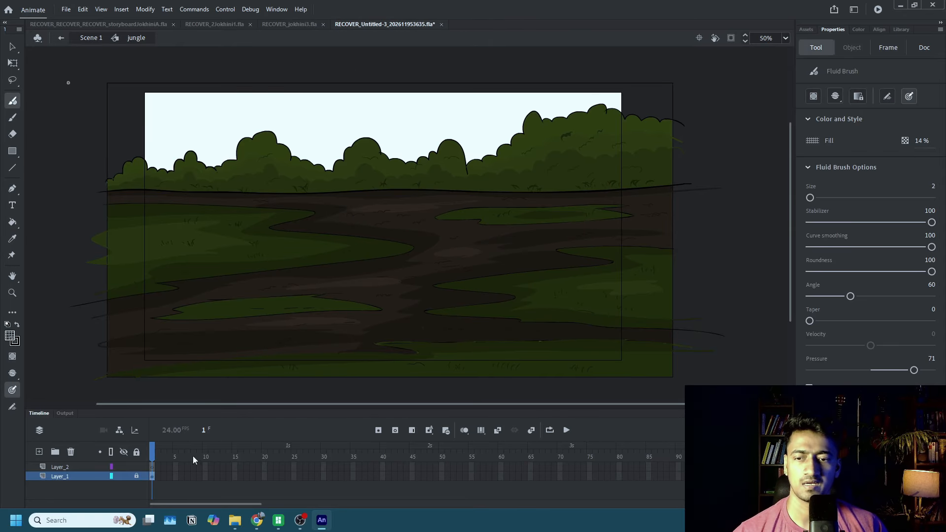
On Layer_2, outline translucent dark shadow shapes across the green patches and brown ground with the Fluid Brush and fill them with the Paint Bucket.
{"action": "left_click", "coordinate": [153, 467]}
{"action": "key", "text": "shift+b"}
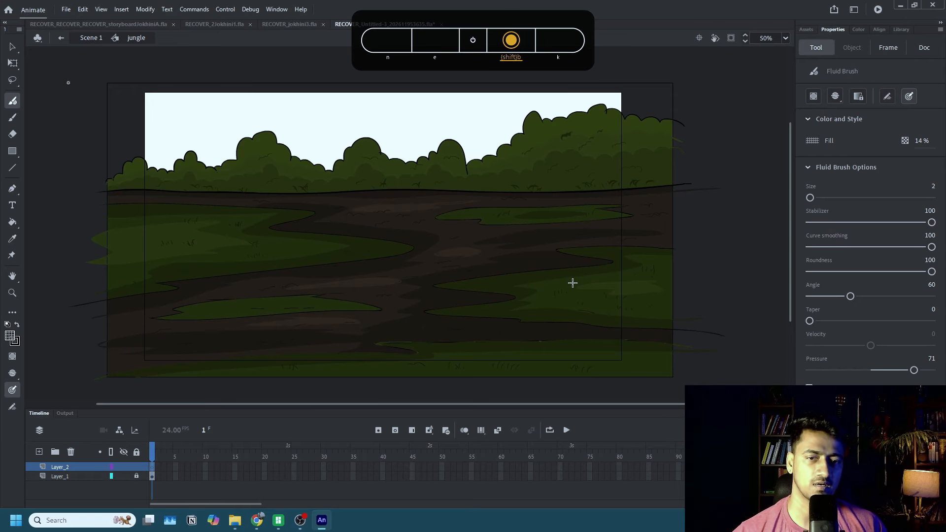
{"action": "key", "text": "k"}
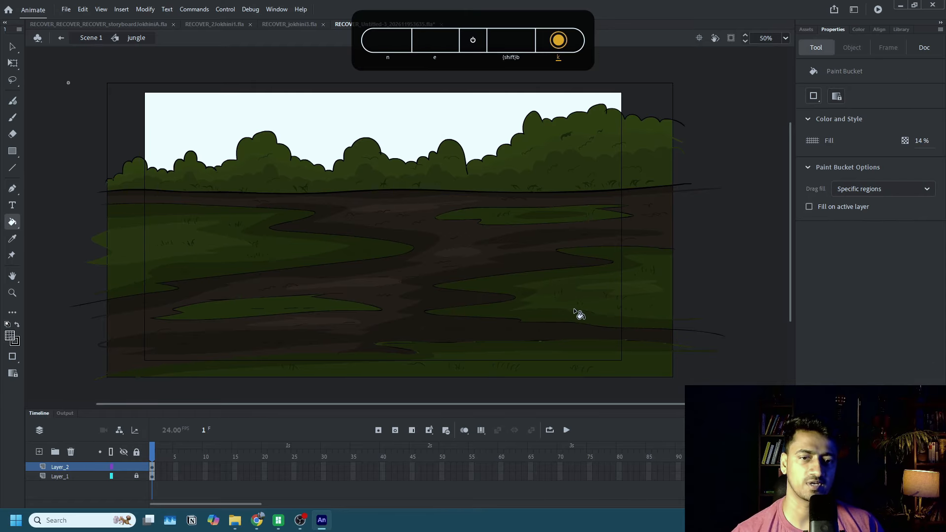
{"action": "key", "text": "shift+b"}
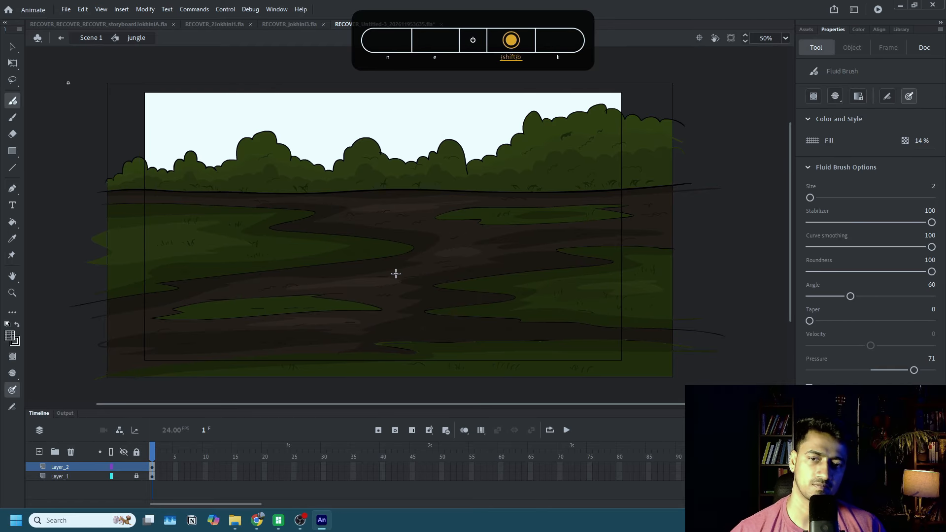
{"action": "key", "text": "k"}
{"action": "key", "text": "shift+b"}
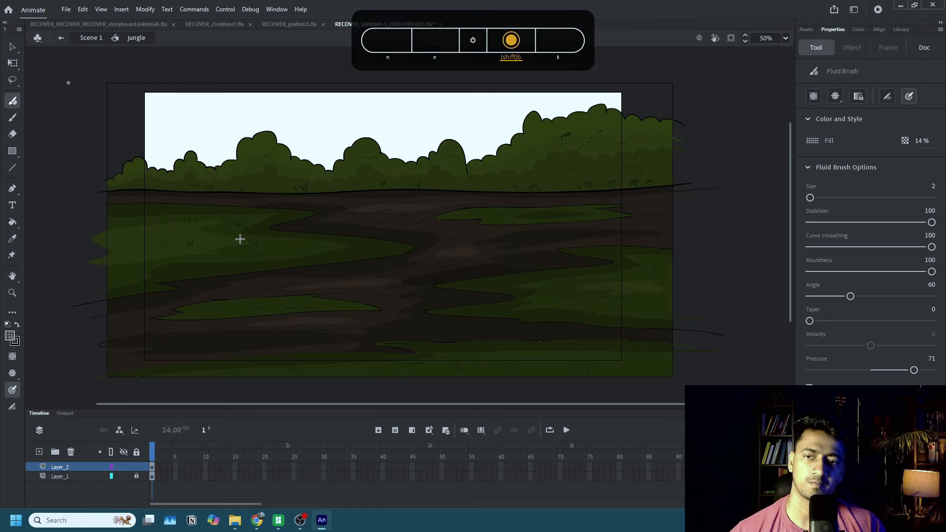
{"action": "key", "text": "k"}
{"action": "key", "text": "shift+b"}
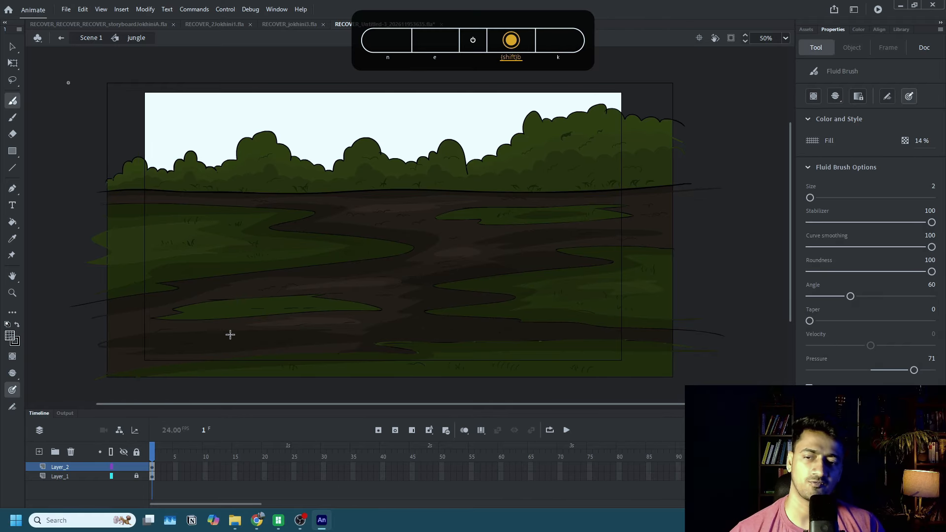
{"action": "key", "text": "k"}
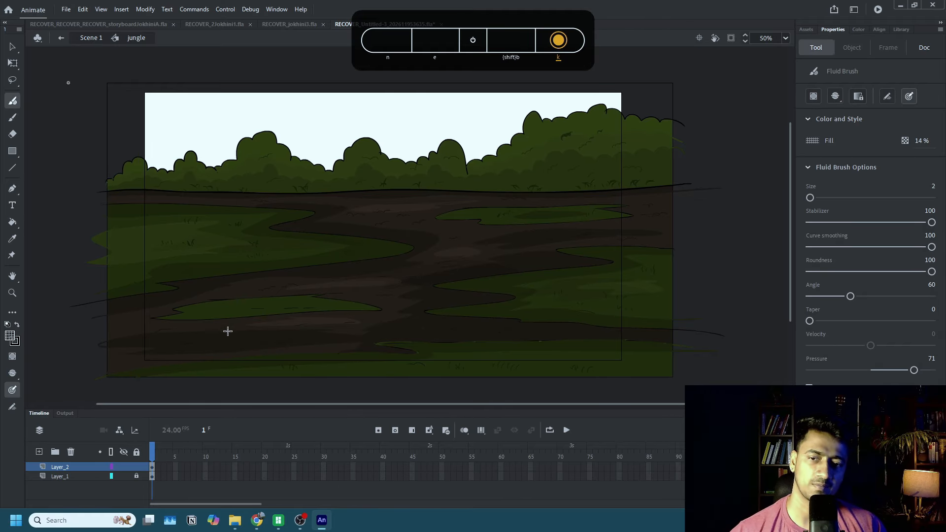
{"action": "key", "text": "shift+b"}
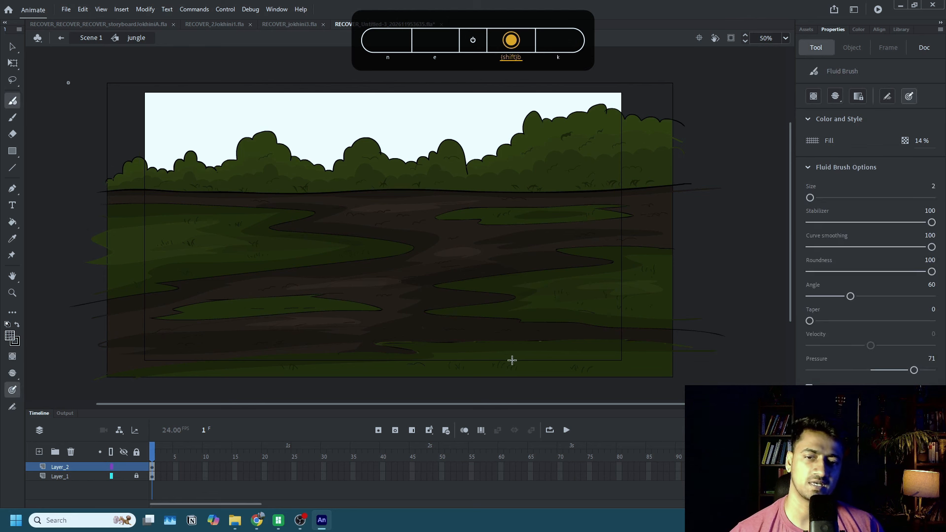
{"action": "key", "text": "k"}
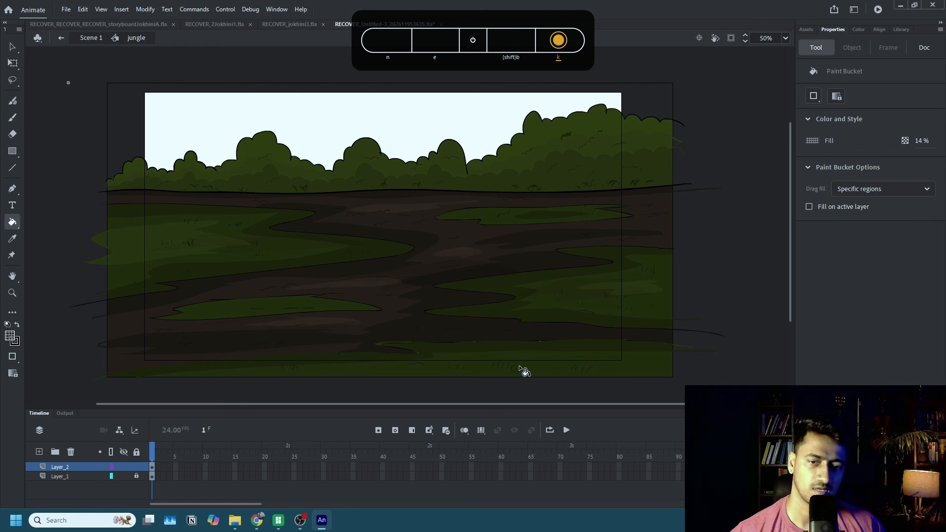
{"action": "key", "text": "shift+b"}
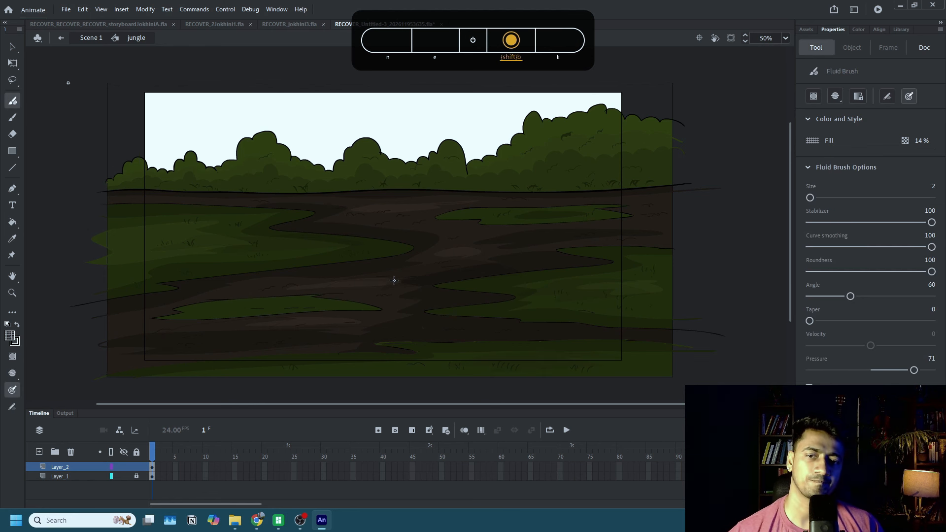
{"action": "key", "text": "k"}
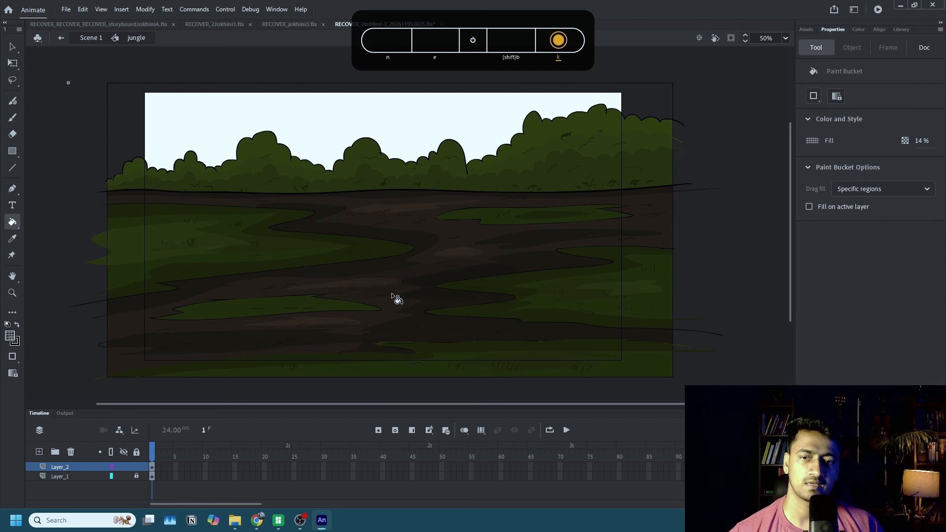
{"action": "key", "text": "shift+b"}
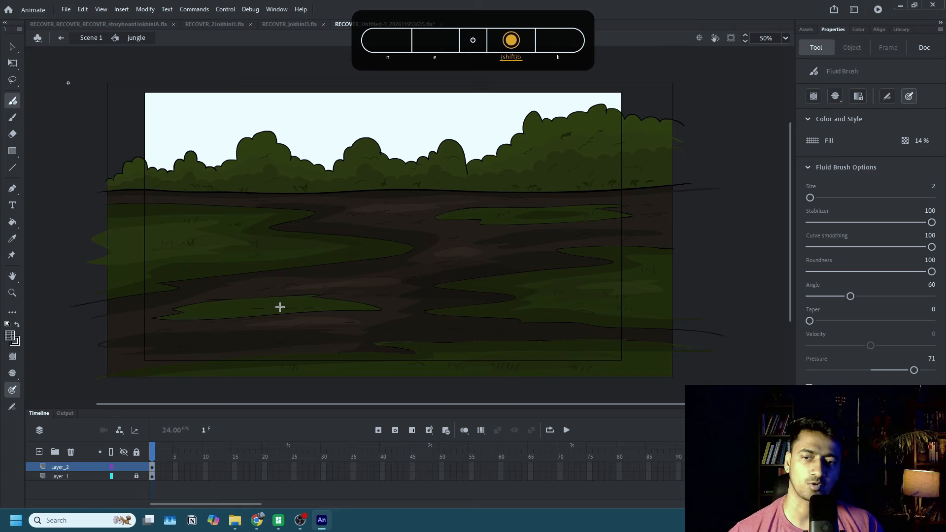
{"action": "key", "text": "k"}
{"action": "key", "text": "shift+b"}
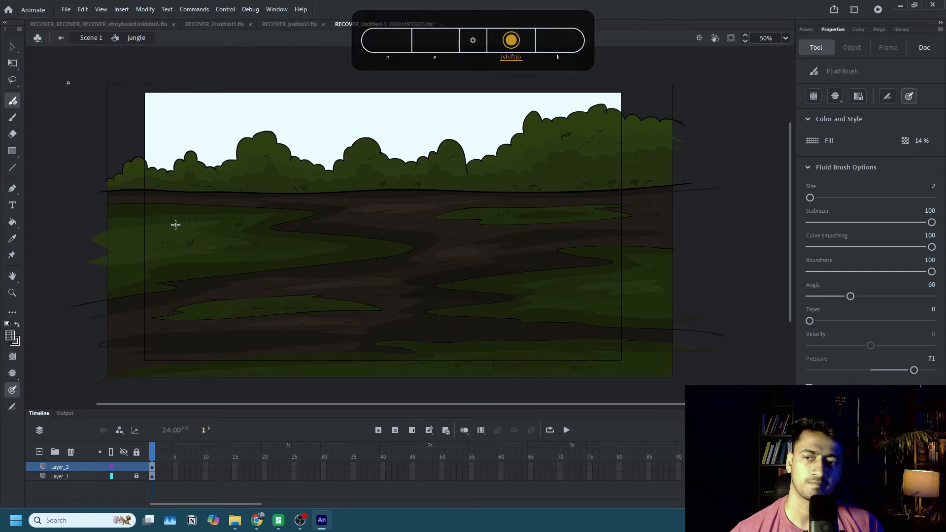
{"action": "key", "text": "k"}
{"action": "key", "text": "shift+b"}
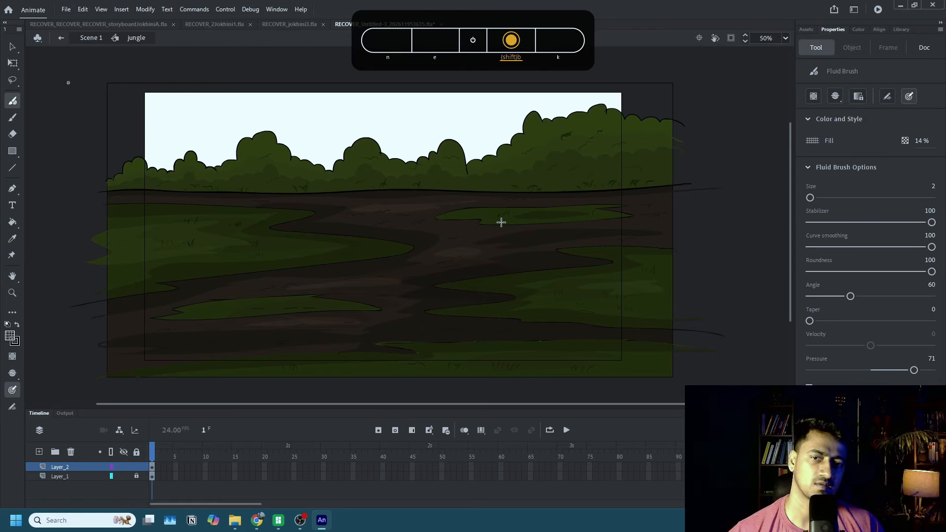
{"action": "key", "text": "k"}
{"action": "key", "text": "shift+b"}
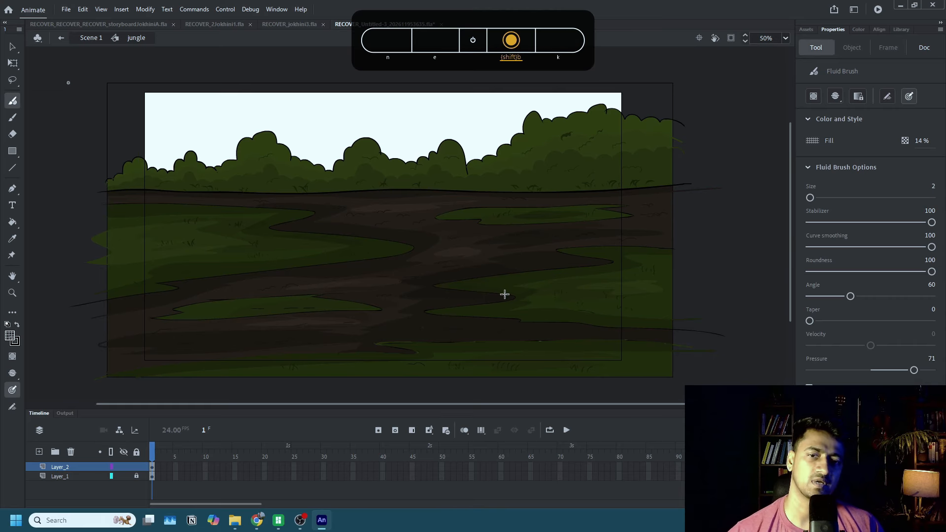
{"action": "key", "text": "k"}
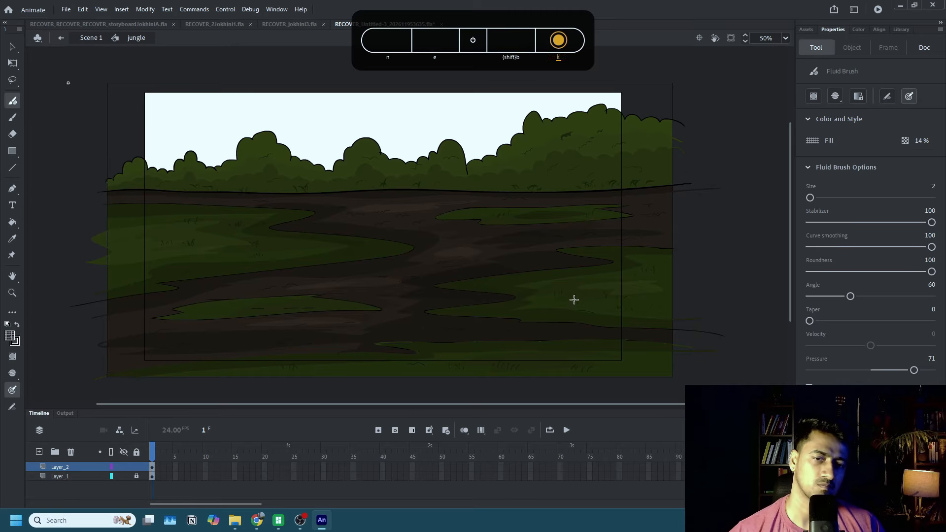
{"action": "key", "text": "shift+b"}
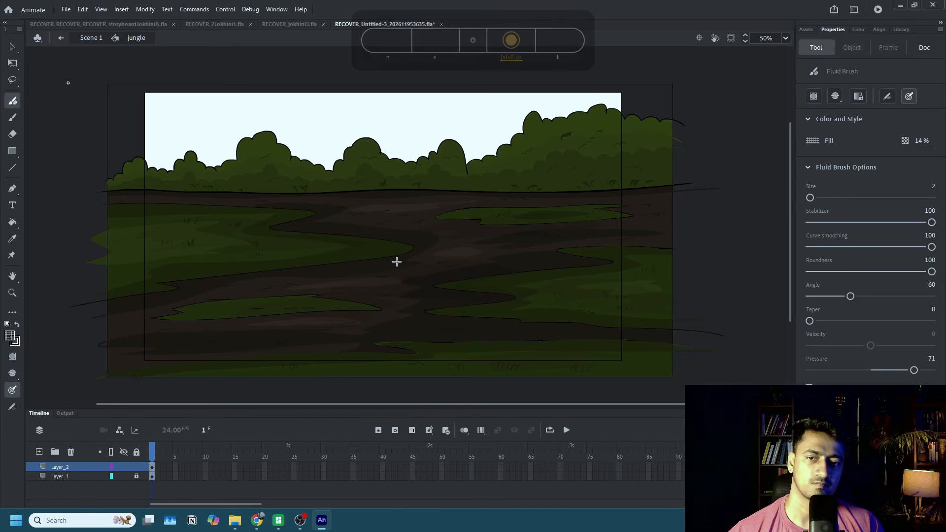
{"action": "key", "text": "k"}
{"action": "key", "text": "shift+b"}
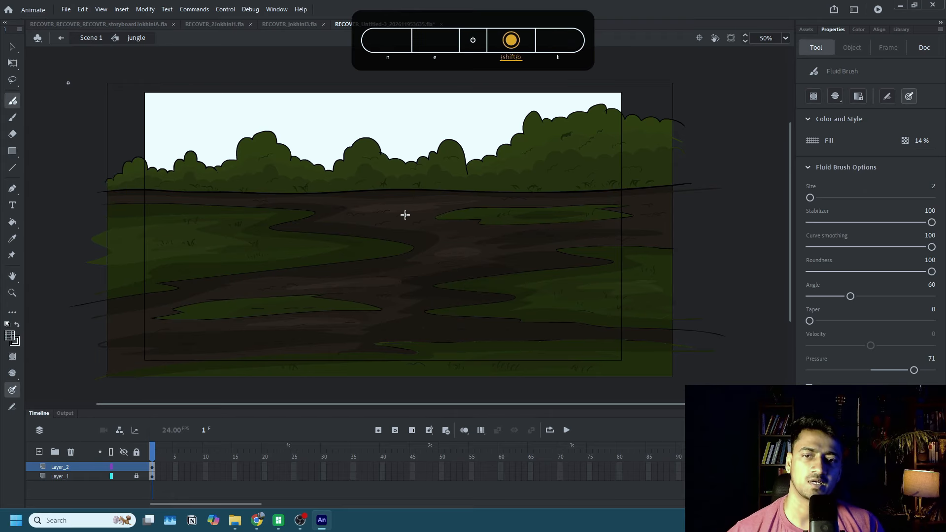
{"action": "key", "text": "k"}
{"action": "left_click", "coordinate": [385, 232]}
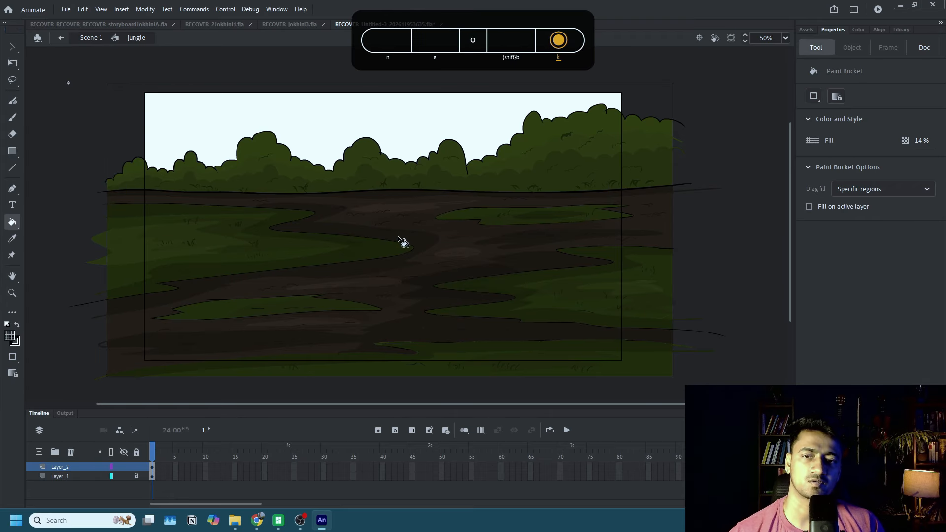
{"action": "key", "text": "shift+b"}
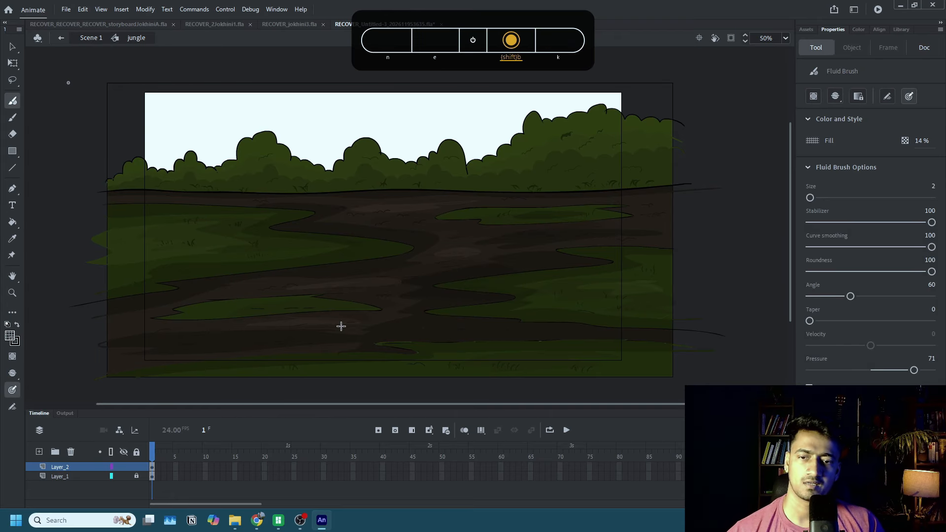
{"action": "key", "text": "k"}
{"action": "key", "text": "shift+b"}
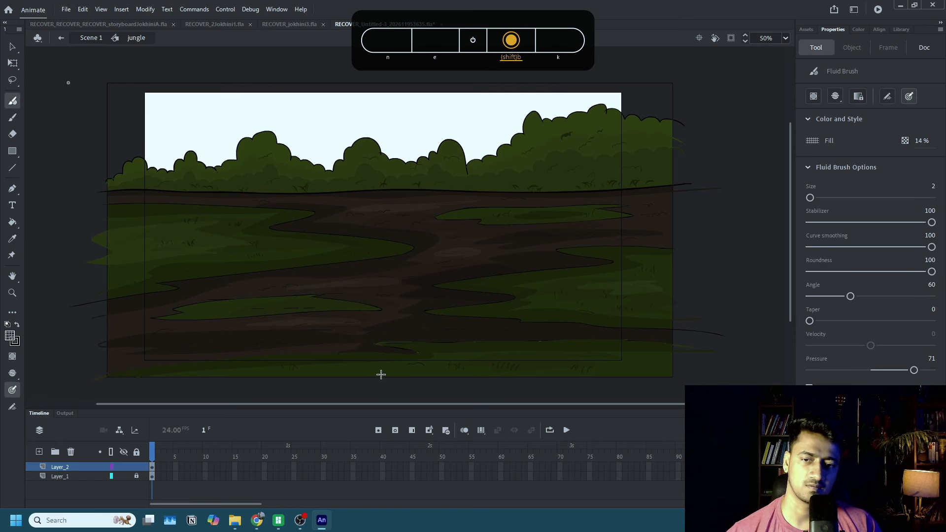
{"action": "key", "text": "k"}
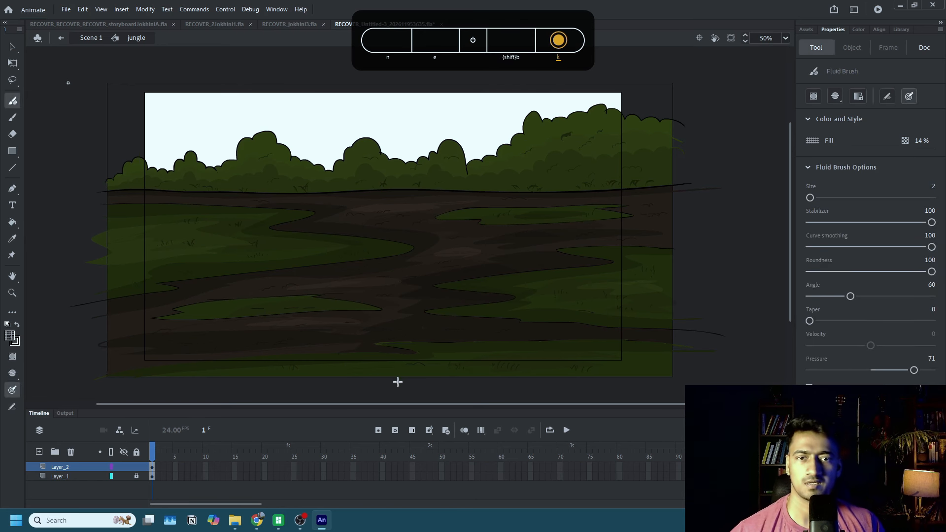
Lock Layer_2 and add another empty layer above it, making its first frame active.
{"action": "left_click", "coordinate": [137, 467]}
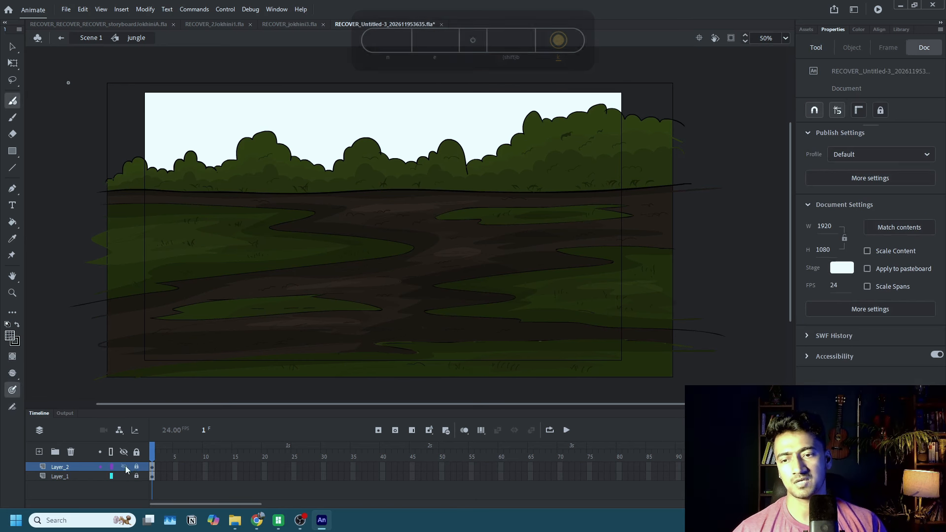
{"action": "left_click", "coordinate": [39, 452]}
{"action": "left_click", "coordinate": [154, 468]}
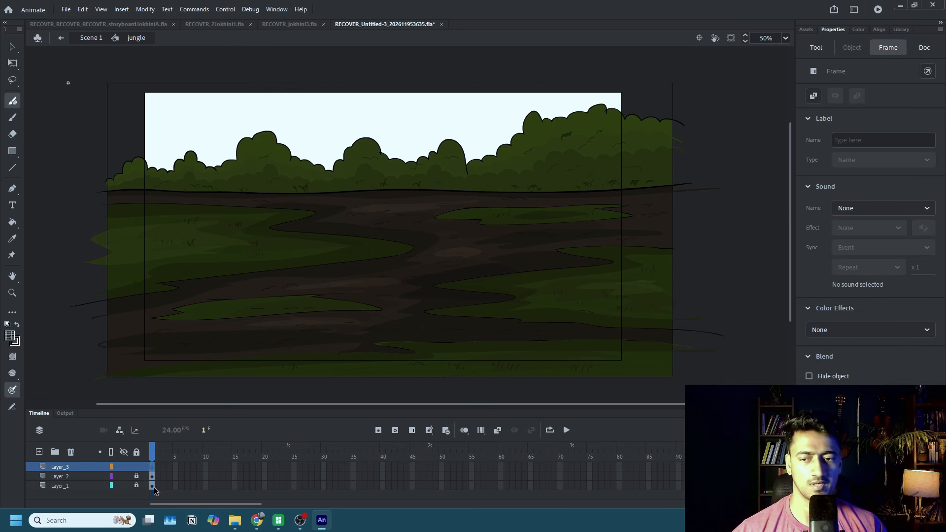
On Layer_3, outline more 14% opacity shadow shapes over the green patches and brown ground with the Fluid Brush and fill them with the Paint Bucket.
{"action": "key", "text": "shift+b"}
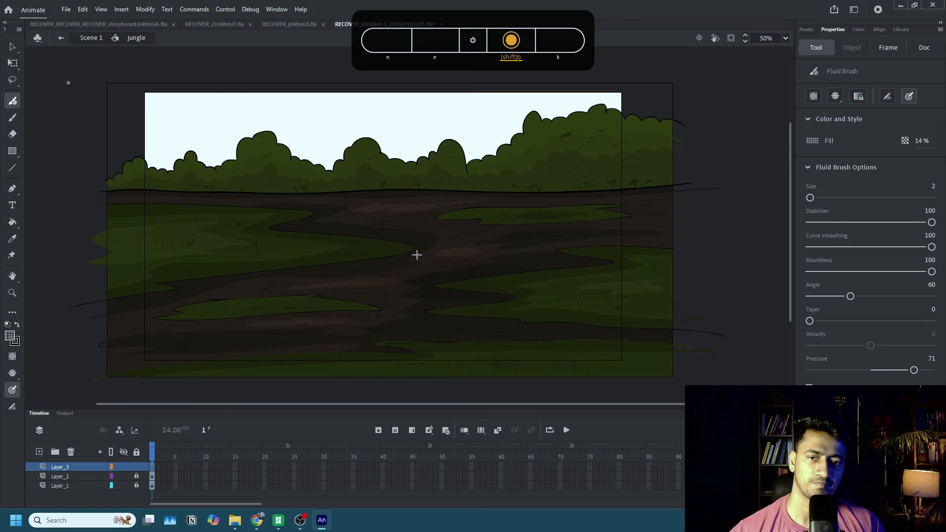
{"action": "key", "text": "k"}
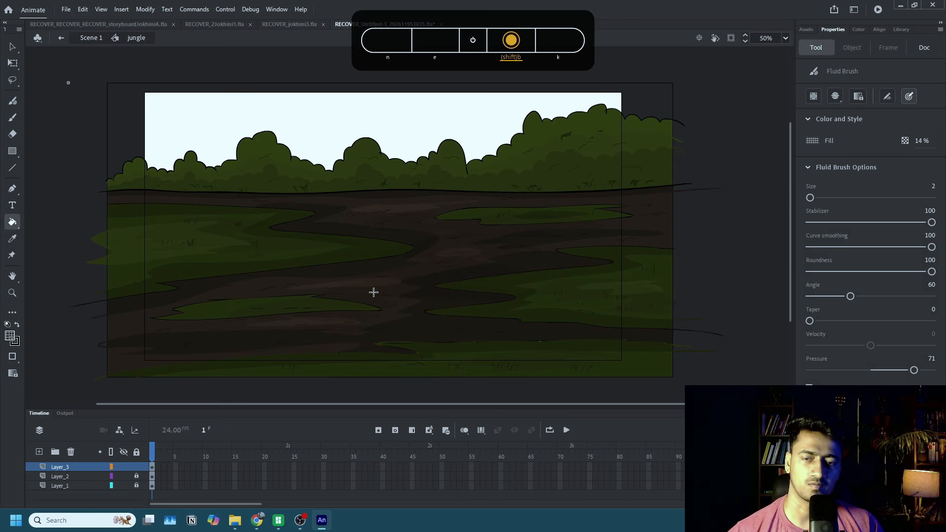
{"action": "key", "text": "shift+b"}
{"action": "key", "text": "k"}
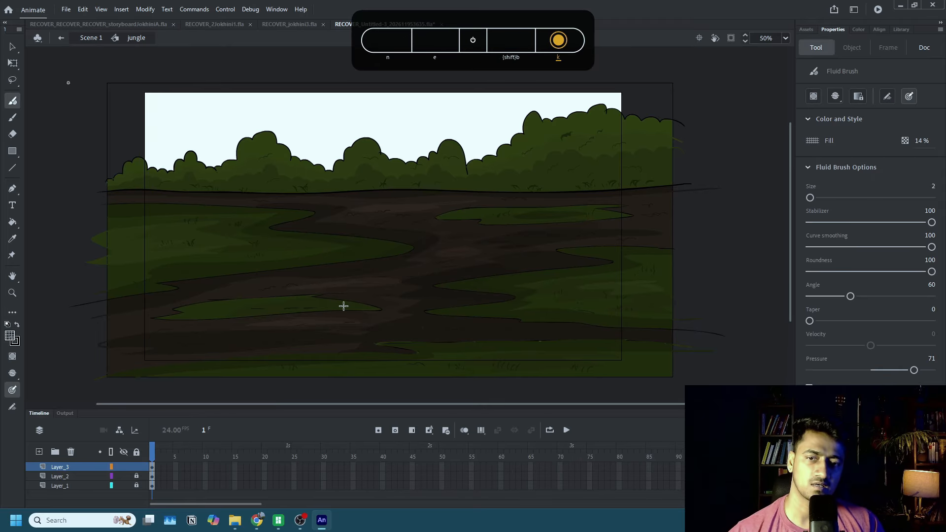
{"action": "key", "text": "shift+b"}
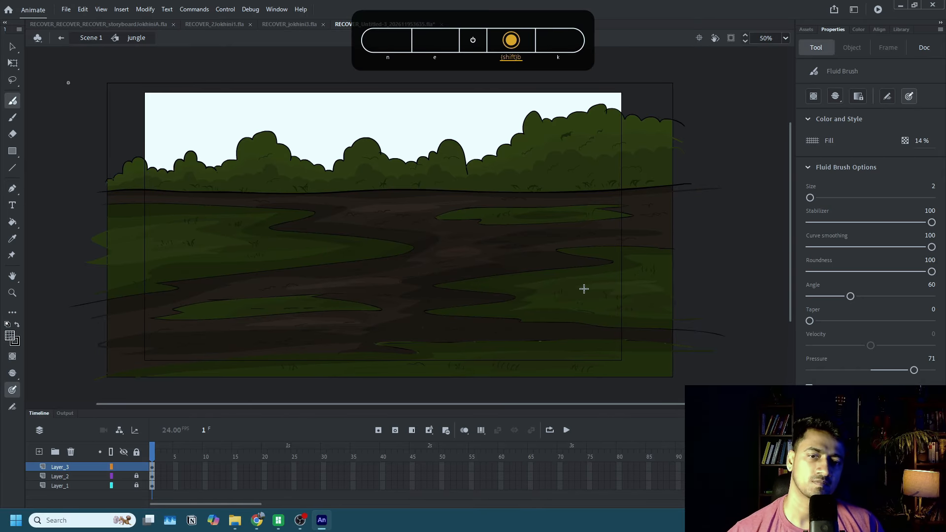
{"action": "key", "text": "k"}
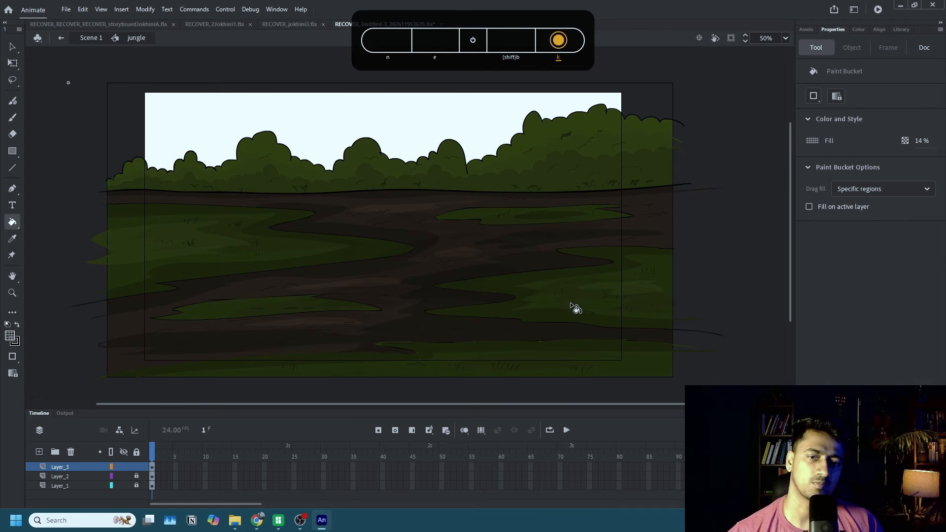
{"action": "key", "text": "shift+b"}
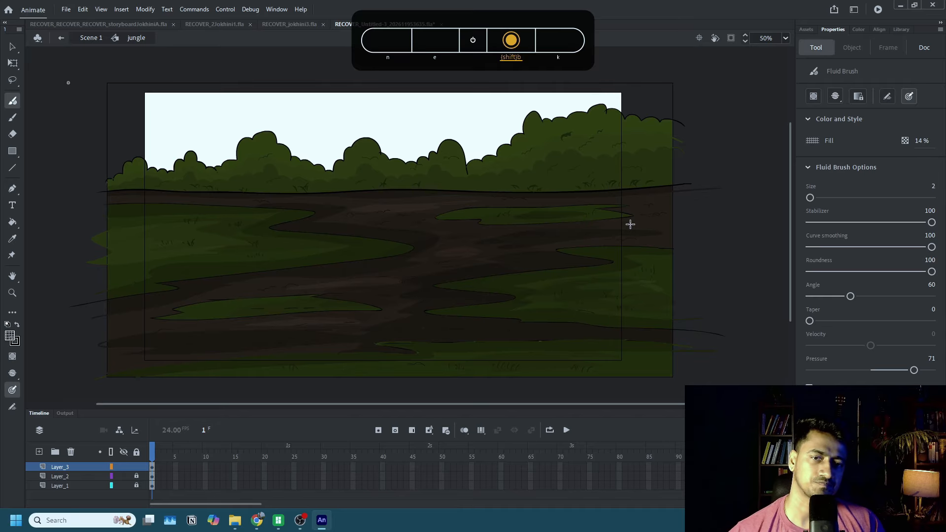
{"action": "key", "text": "k"}
{"action": "key", "text": "shift+b"}
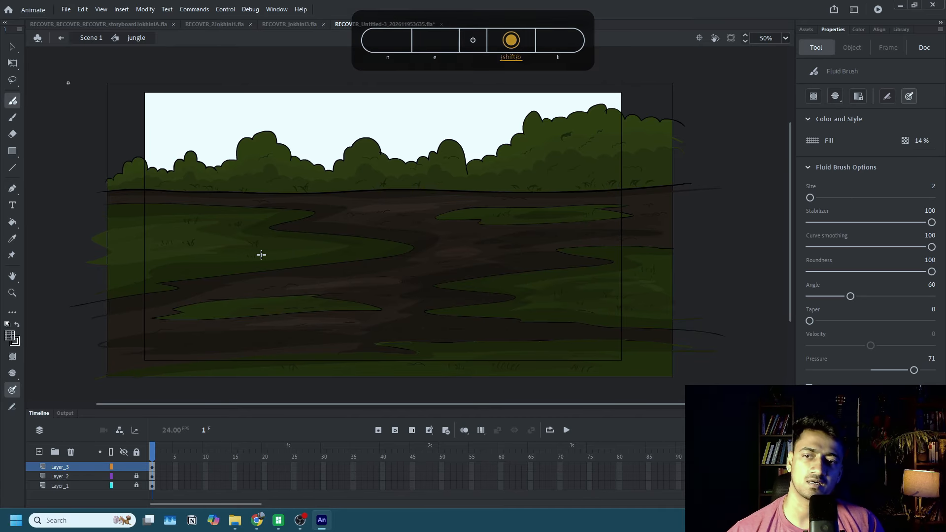
{"action": "key", "text": "k"}
{"action": "key", "text": "shift+b"}
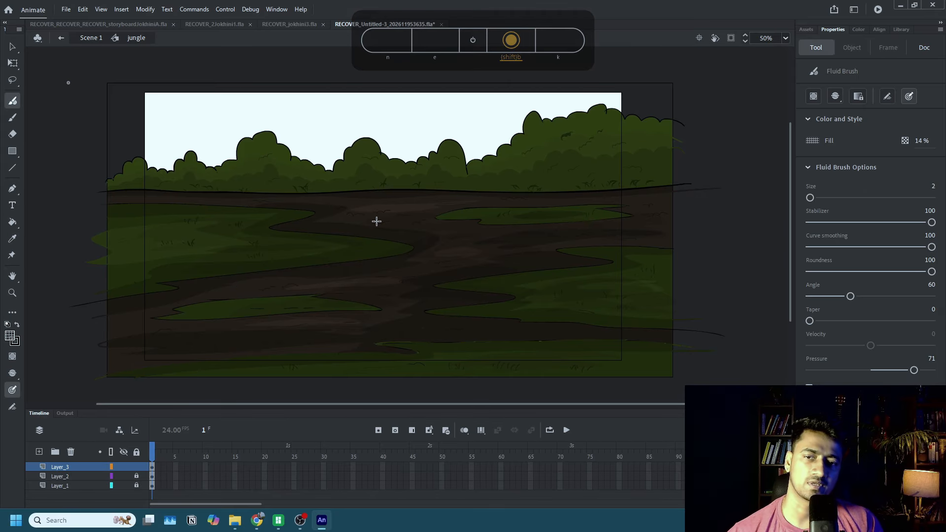
{"action": "key", "text": "k"}
{"action": "key", "text": "shift+b"}
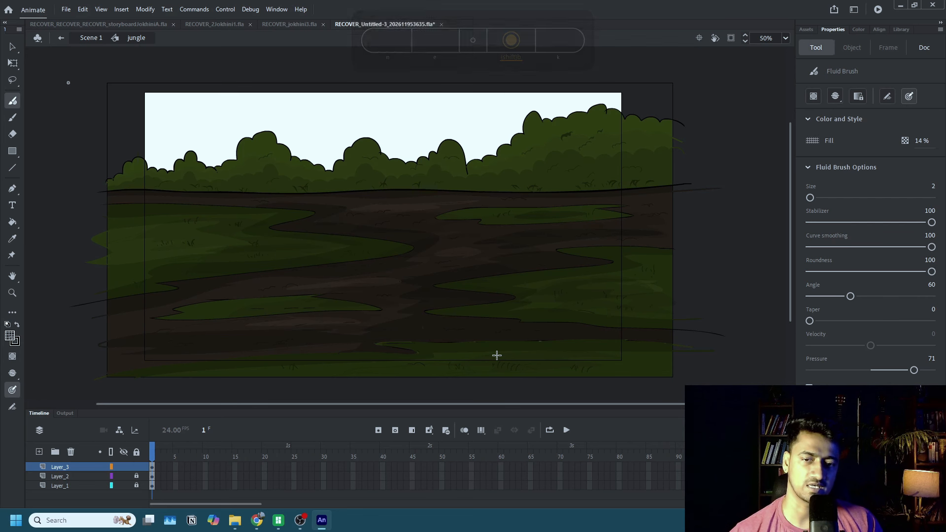
{"action": "key", "text": "k"}
{"action": "key", "text": "shift+b"}
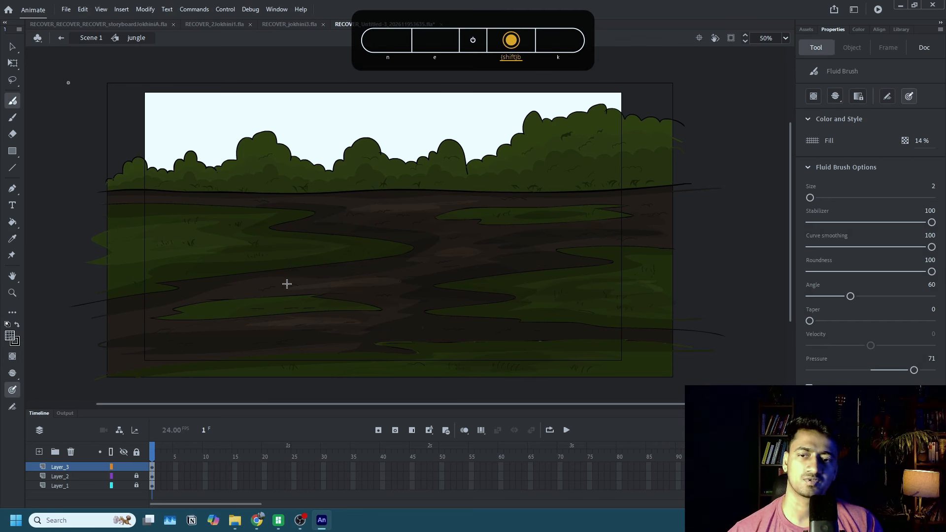
{"action": "key", "text": "k"}
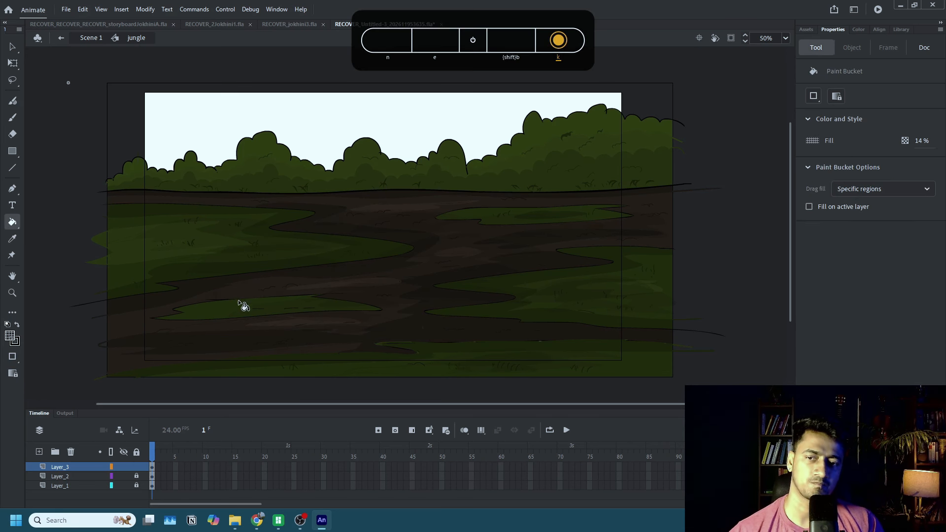
{"action": "key", "text": "shift+b"}
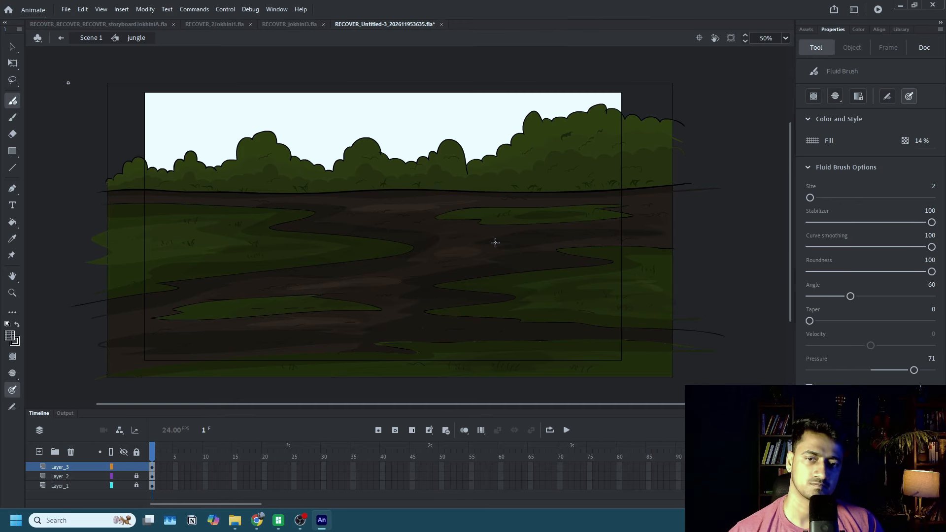
{"action": "key", "text": "k"}
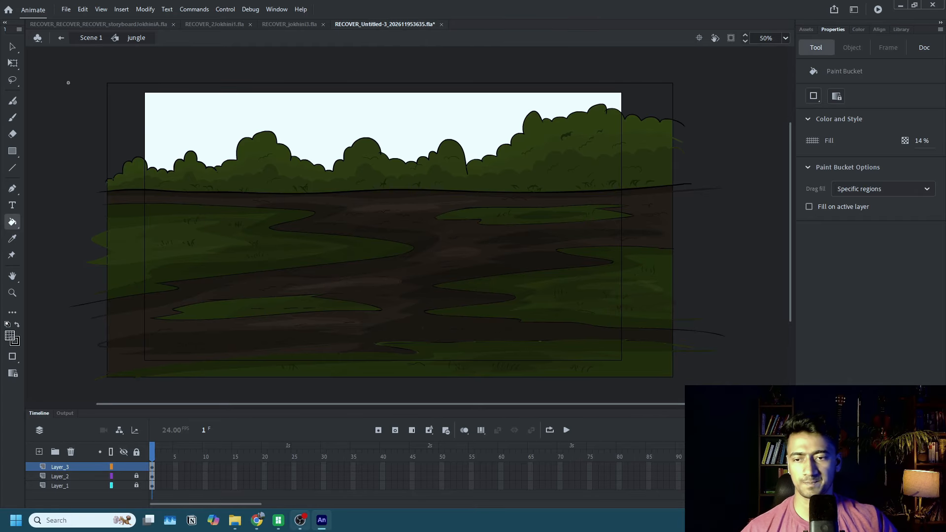
Lock Layer_3 and add a new layer above it, making its first frame active.
{"action": "left_click", "coordinate": [136, 467]}
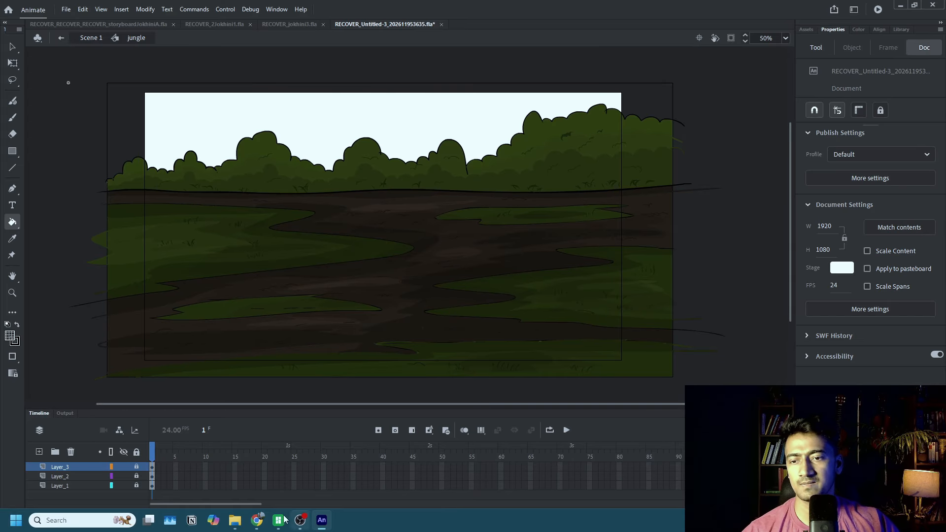
{"action": "left_click", "coordinate": [38, 452]}
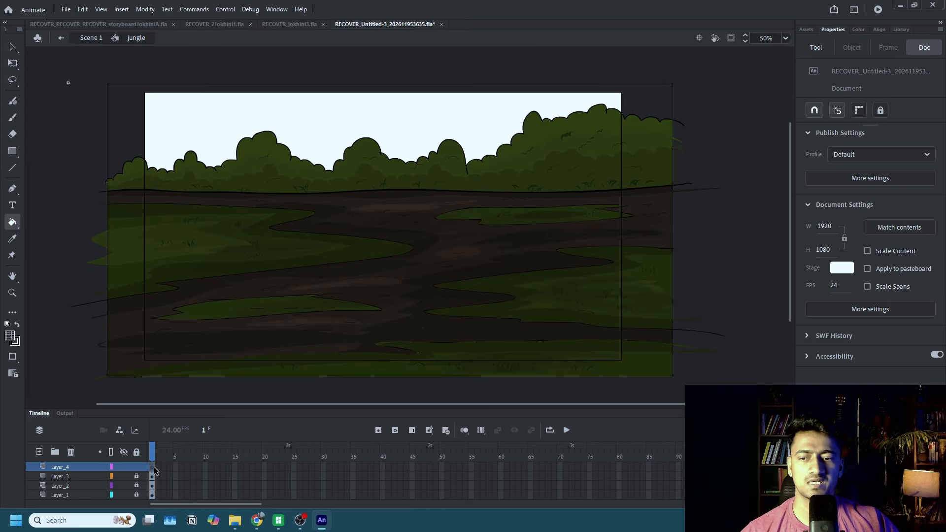
{"action": "left_click", "coordinate": [154, 468]}
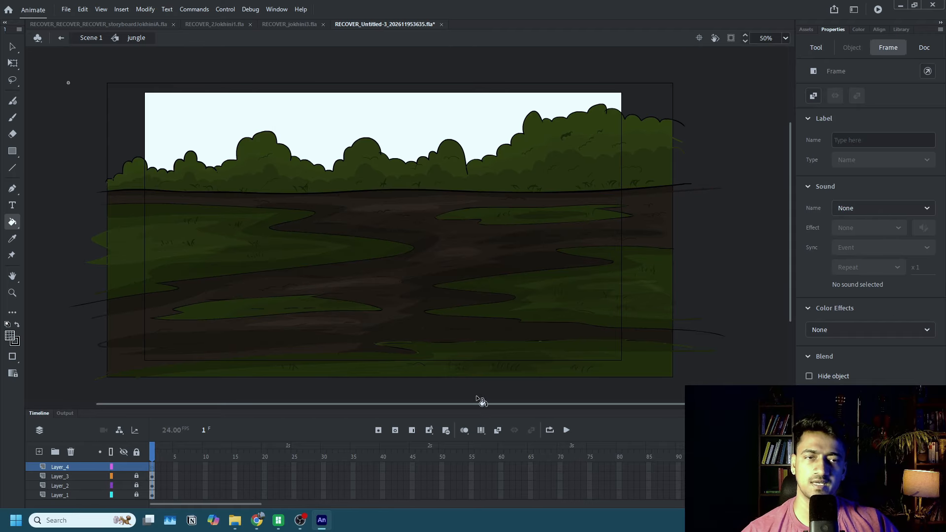
Reload the asset collection and search the custom assets for "tree".
{"action": "left_click", "coordinate": [807, 30]}
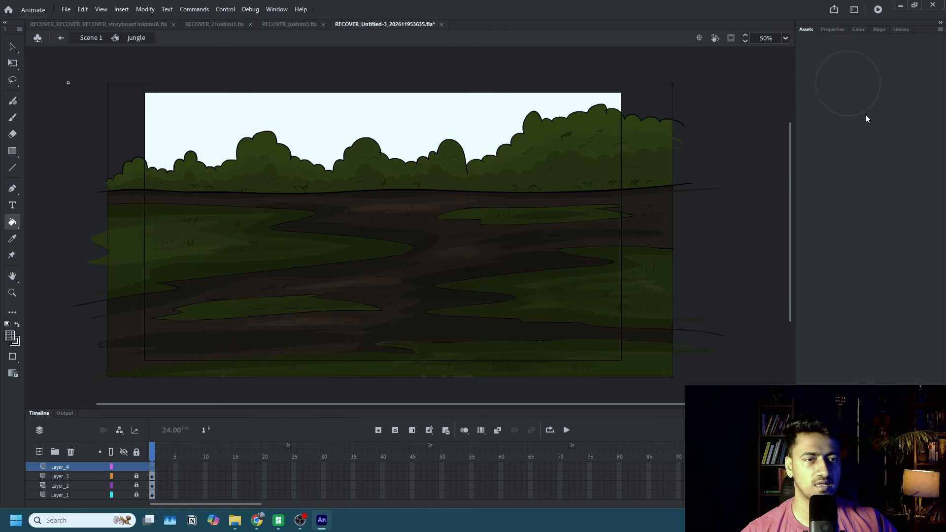
{"action": "left_click", "coordinate": [276, 9]}
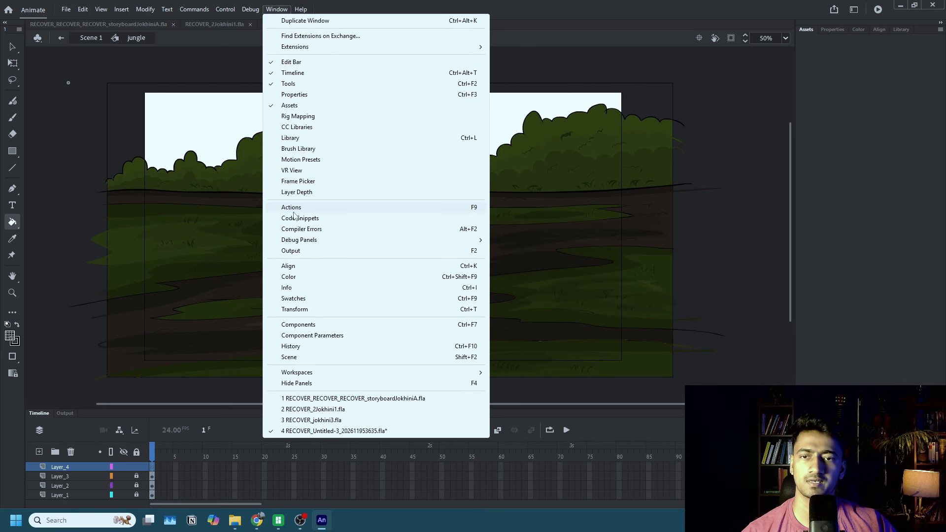
{"action": "left_click", "coordinate": [298, 105]}
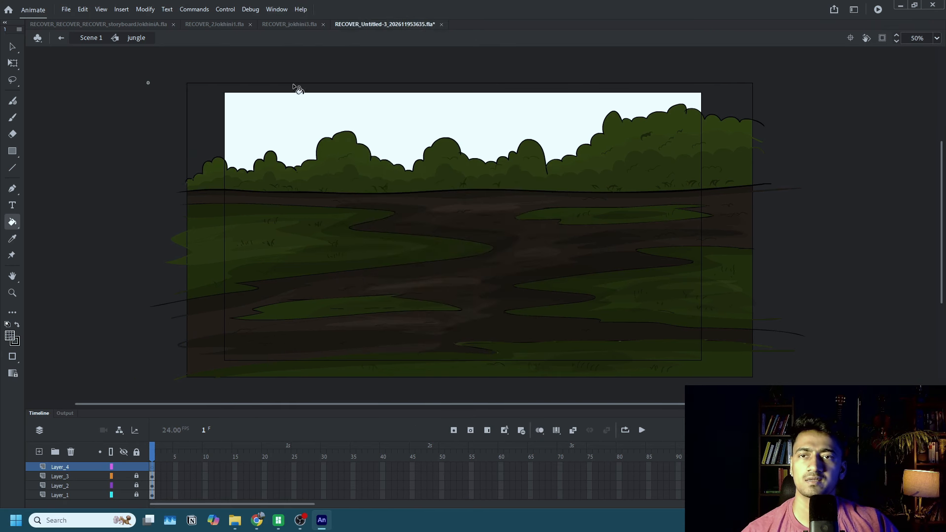
{"action": "left_click", "coordinate": [276, 9]}
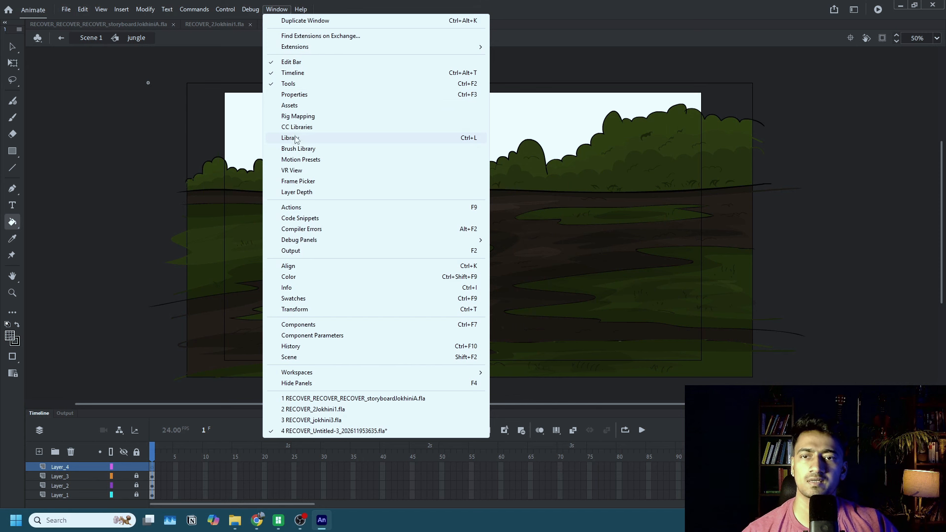
{"action": "left_click", "coordinate": [295, 105]}
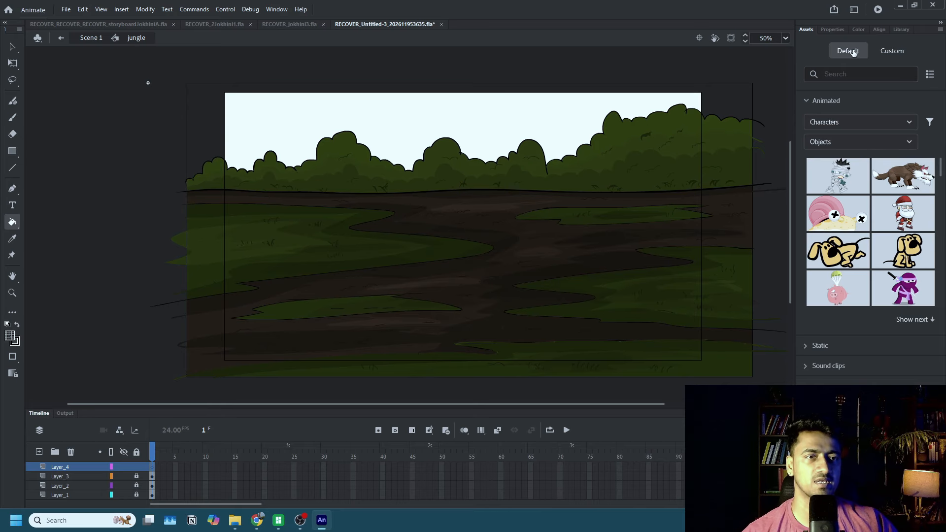
{"action": "left_click", "coordinate": [892, 52]}
{"action": "left_click", "coordinate": [855, 71]}
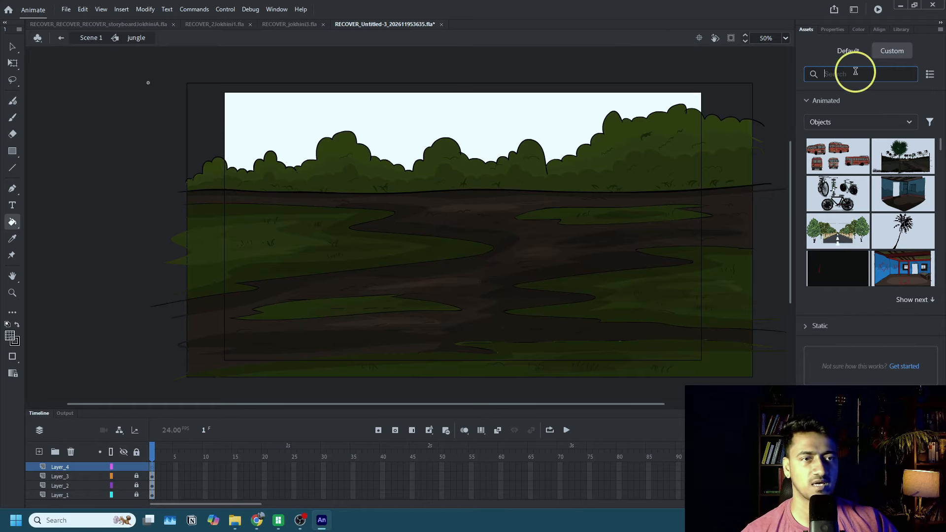
{"action": "type", "text": "tree"}
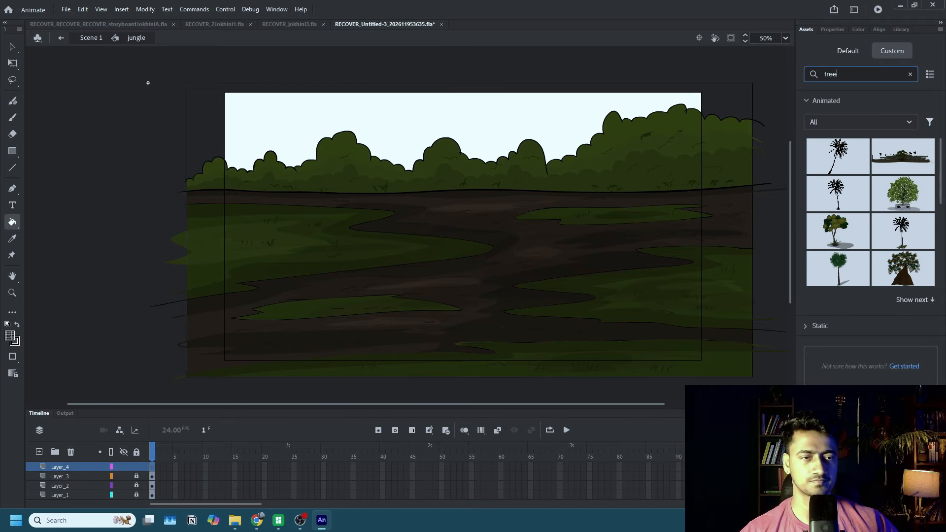
Browse the static tree assets and place newtree2 on the left part of the jungle background.
{"action": "scroll", "coordinate": [905, 186], "scroll_direction": "down", "scroll_amount": 3}
{"action": "scroll", "coordinate": [907, 212], "scroll_direction": "up", "scroll_amount": 3}
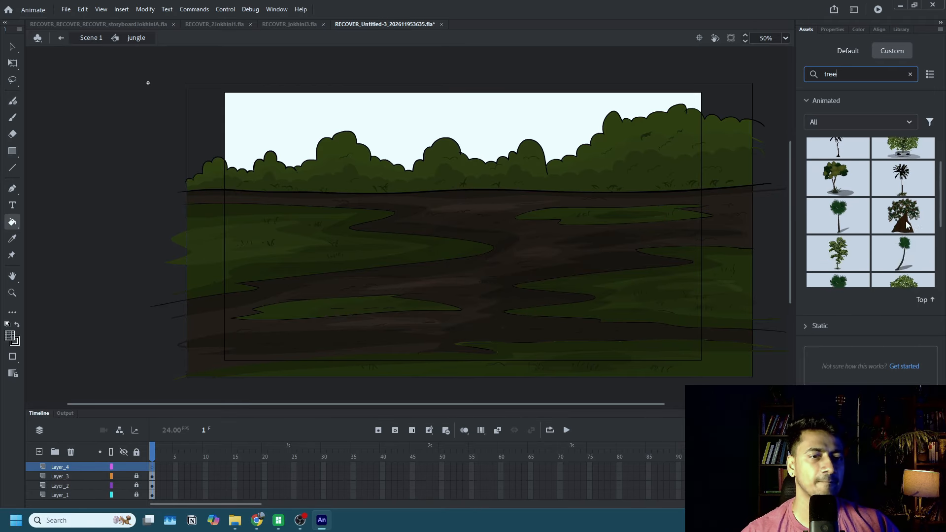
{"action": "left_click", "coordinate": [842, 104]}
{"action": "left_click", "coordinate": [834, 122]}
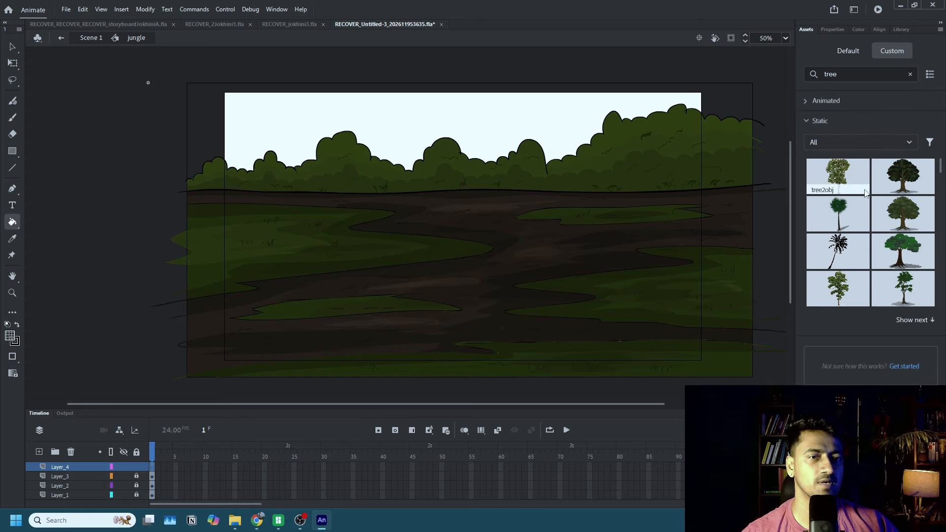
{"action": "scroll", "coordinate": [869, 238], "scroll_direction": "down", "scroll_amount": 2}
{"action": "scroll", "coordinate": [871, 240], "scroll_direction": "down", "scroll_amount": 4}
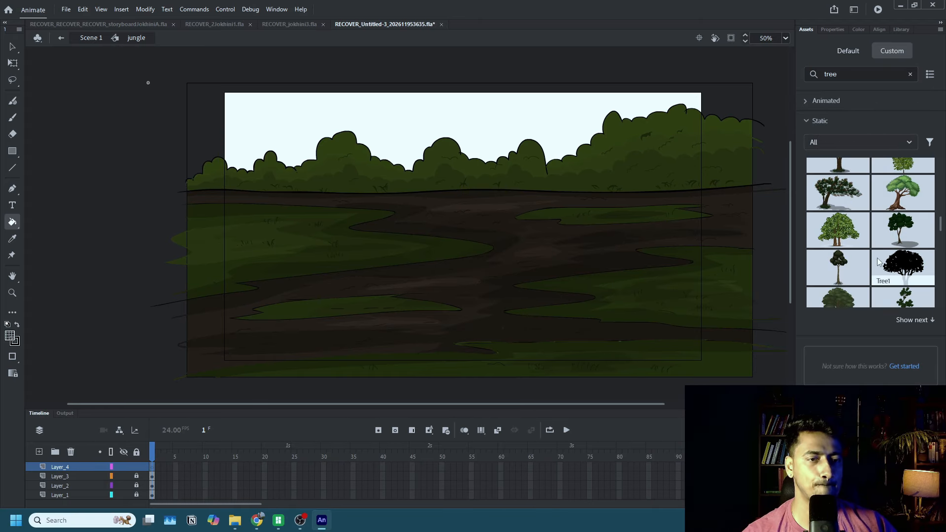
{"action": "scroll", "coordinate": [878, 261], "scroll_direction": "down", "scroll_amount": 5}
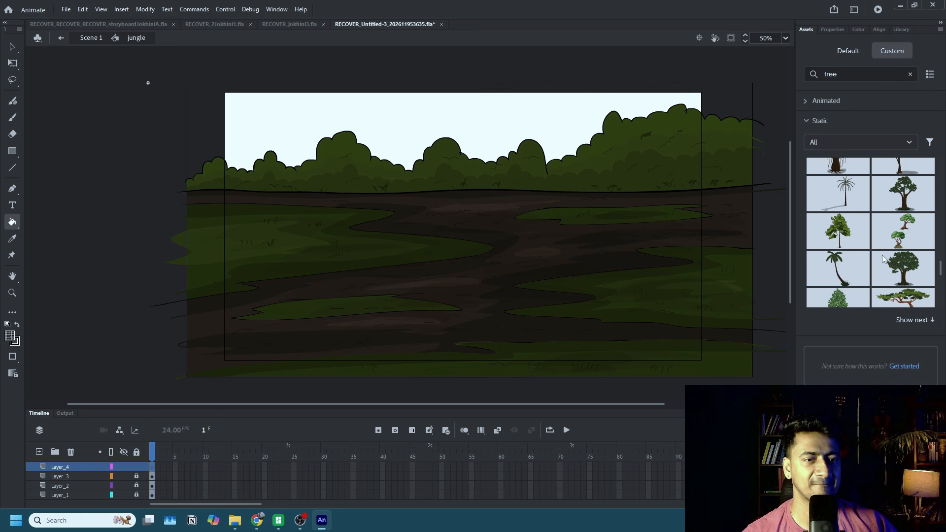
{"action": "scroll", "coordinate": [884, 260], "scroll_direction": "down", "scroll_amount": 2}
{"action": "scroll", "coordinate": [885, 256], "scroll_direction": "down", "scroll_amount": 2}
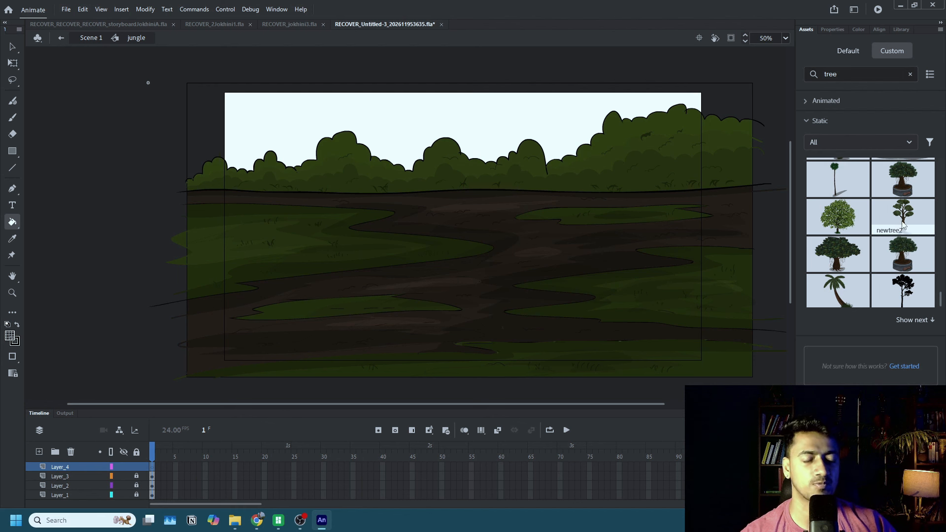
{"action": "left_click_drag", "start_coordinate": [903, 221], "coordinate": [295, 234]}
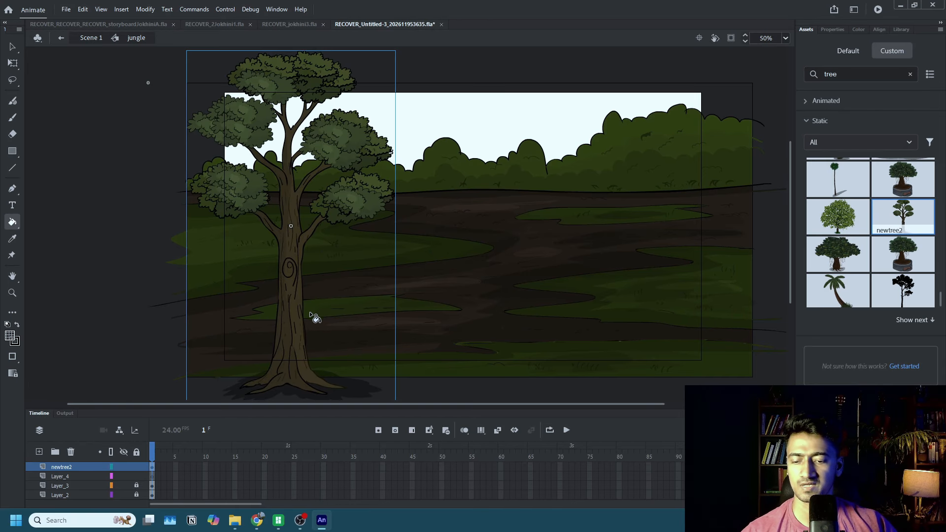
Duplicate the tree to the right half of the scene and move the copy's transformation point to the base of its trunk.
{"action": "key", "text": "q"}
{"action": "left_click_drag", "start_coordinate": [298, 328], "coordinate": [564, 328]}
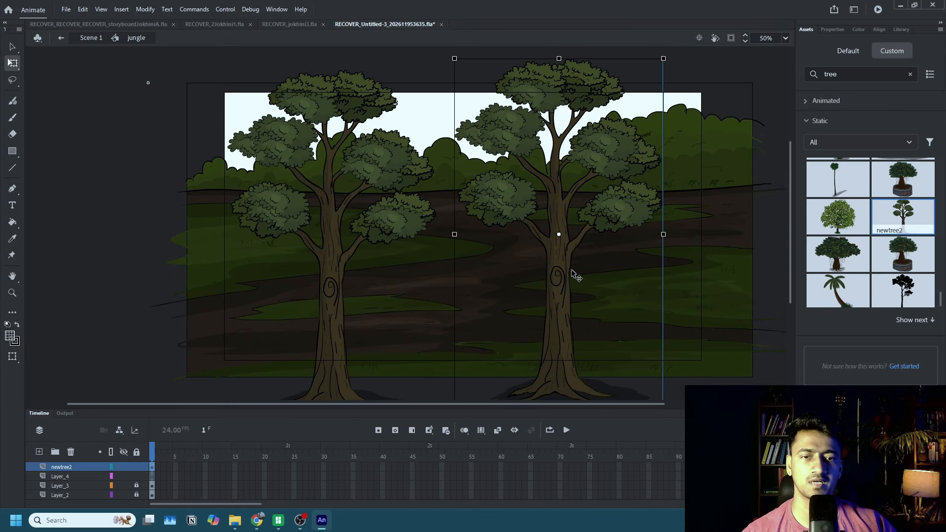
{"action": "left_click_drag", "start_coordinate": [560, 235], "coordinate": [562, 392]}
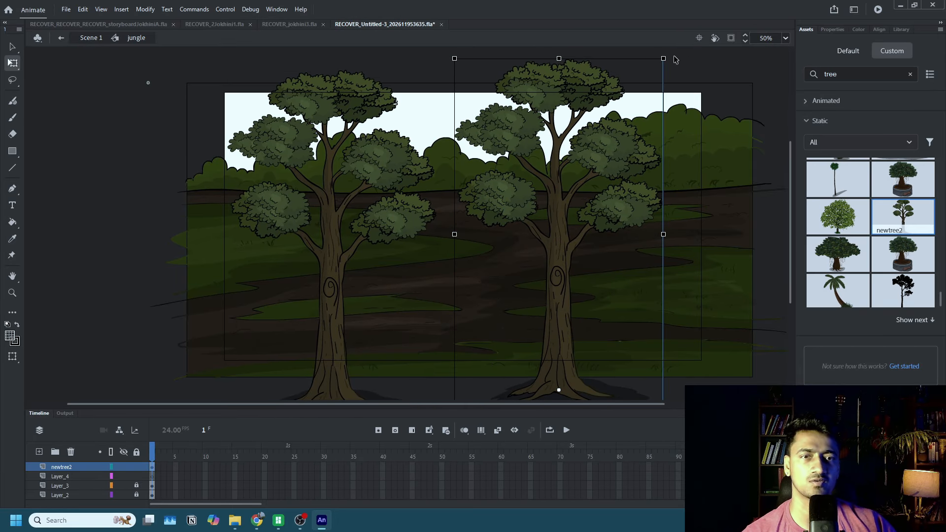
Enlarge the right-hand tree from its base until its crown rises well above the stage, and place a copy of it just to its right.
{"action": "left_click_drag", "start_coordinate": [664, 60], "coordinate": [740, 12]}
{"action": "key", "text": "ctrl+z"}
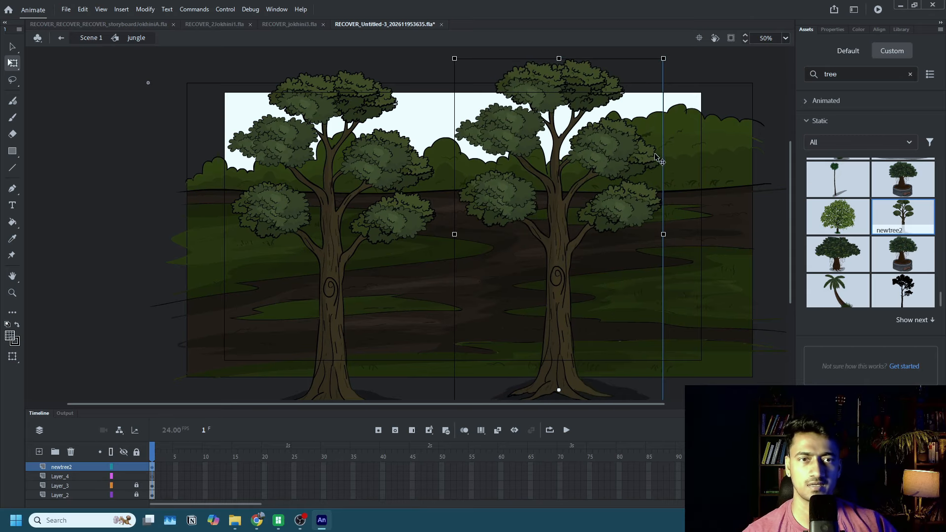
{"action": "left_click_drag", "start_coordinate": [663, 58], "coordinate": [785, 3]}
{"action": "scroll", "coordinate": [562, 228], "scroll_direction": "down", "scroll_amount": 2}
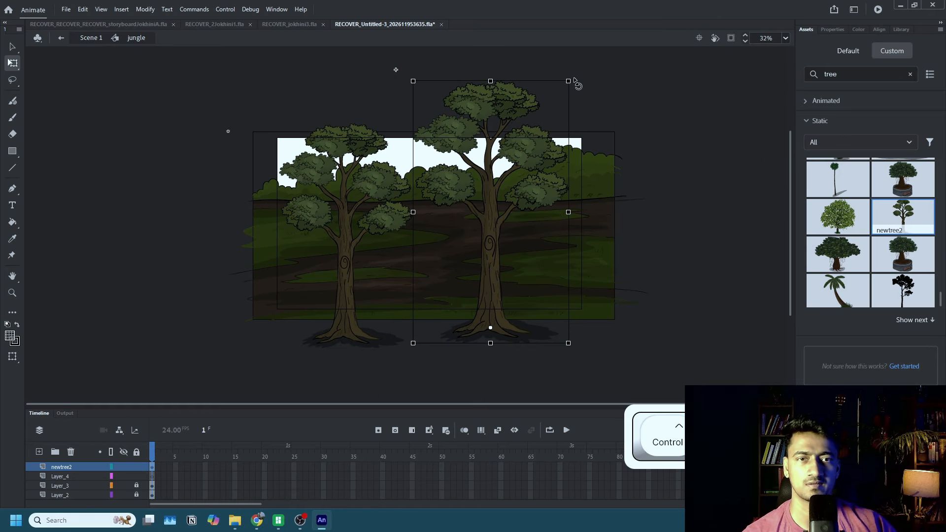
{"action": "left_click_drag", "start_coordinate": [572, 86], "coordinate": [596, 36]}
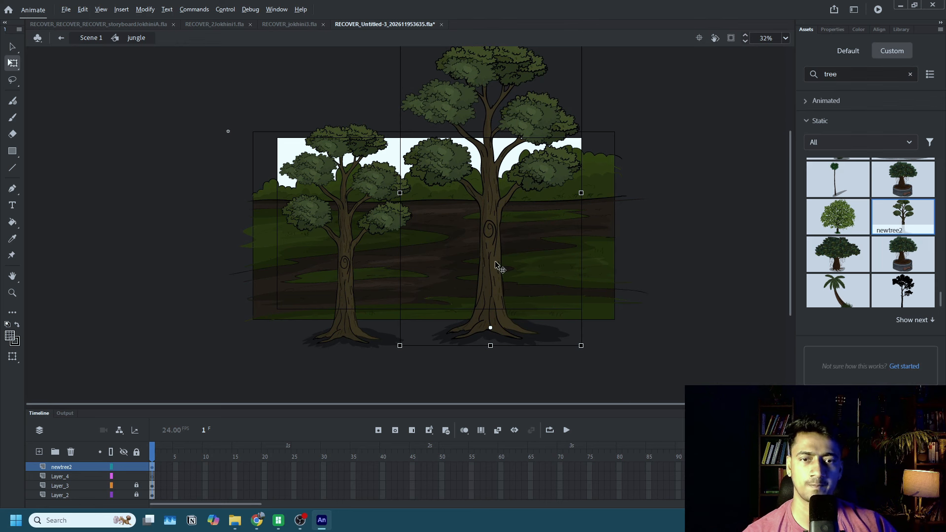
{"action": "left_click_drag", "start_coordinate": [501, 266], "coordinate": [563, 258]}
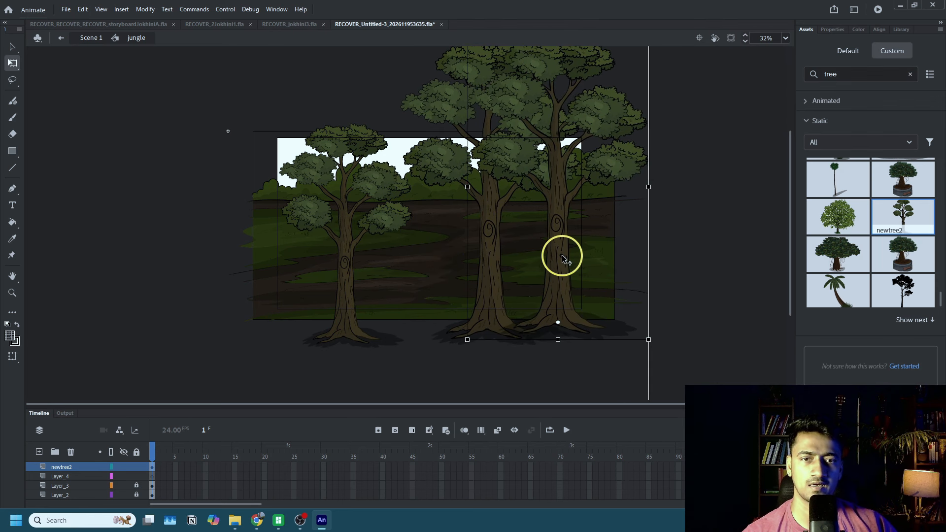
Move the left tree slightly up onto the ground and delete the extra copy placed beyond the stage's left edge.
{"action": "left_click", "coordinate": [643, 253]}
{"action": "left_click_drag", "start_coordinate": [347, 268], "coordinate": [395, 254]}
{"action": "left_click_drag", "start_coordinate": [305, 251], "coordinate": [252, 284]}
{"action": "left_click", "coordinate": [259, 285]}
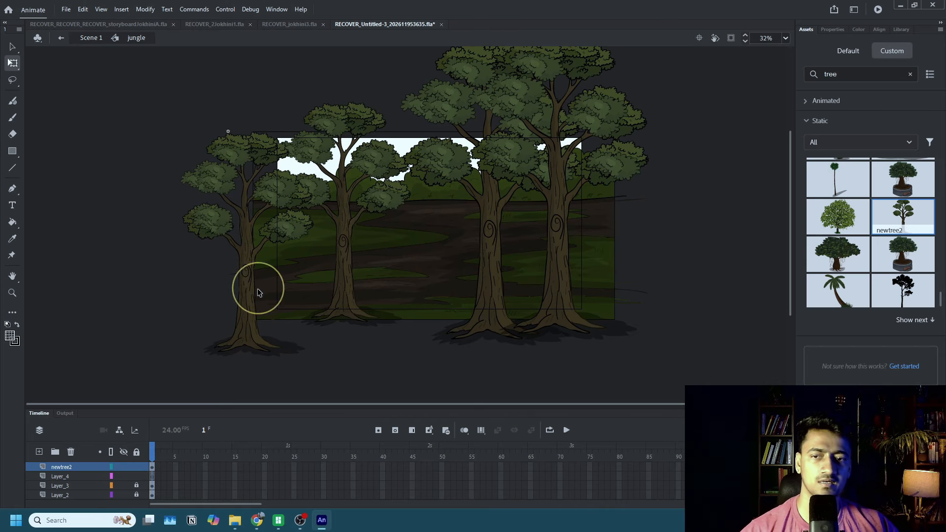
{"action": "key", "text": "Delete"}
Spread the two large trees apart, moving the inner one toward the stage centre and the outer one slightly outward.
{"action": "left_click_drag", "start_coordinate": [481, 289], "coordinate": [468, 289]}
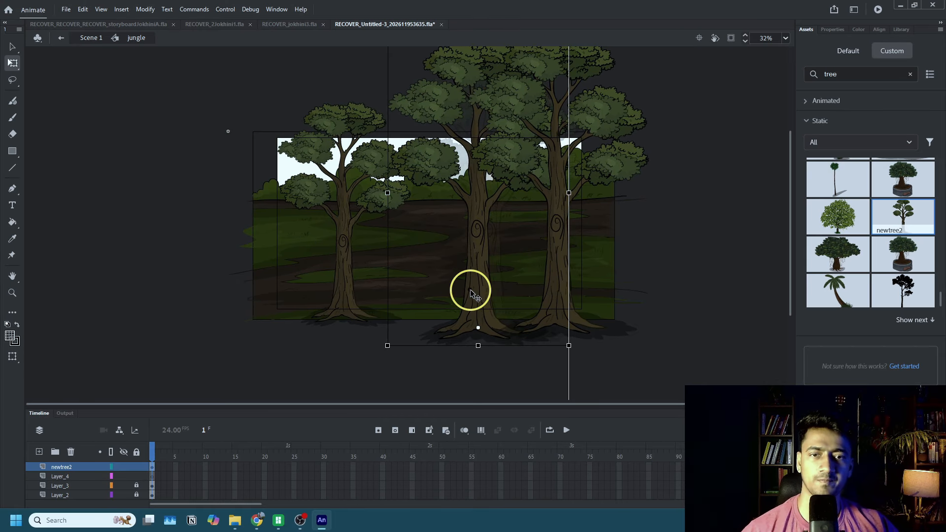
{"action": "left_click_drag", "start_coordinate": [560, 287], "coordinate": [564, 287]}
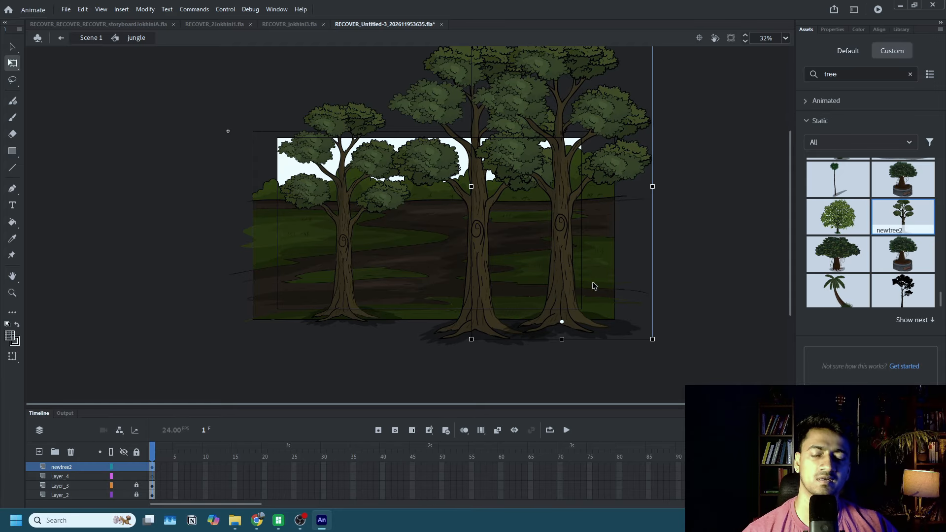
{"action": "left_click", "coordinate": [688, 266]}
{"action": "left_click_drag", "start_coordinate": [495, 301], "coordinate": [467, 289]}
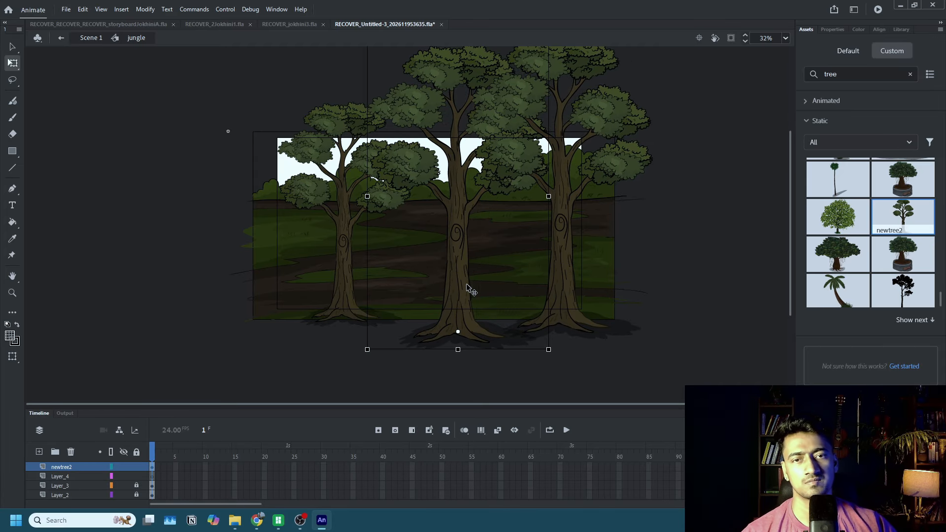
{"action": "left_click_drag", "start_coordinate": [458, 249], "coordinate": [456, 238]}
{"action": "left_click", "coordinate": [636, 275]}
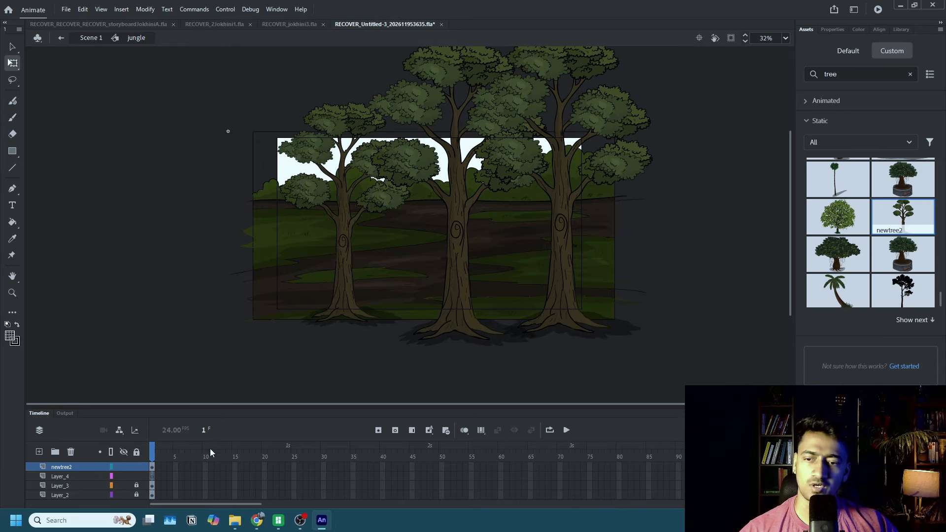
Lock and hide the newtree2 layer that holds the large foreground trees.
{"action": "left_click", "coordinate": [137, 467]}
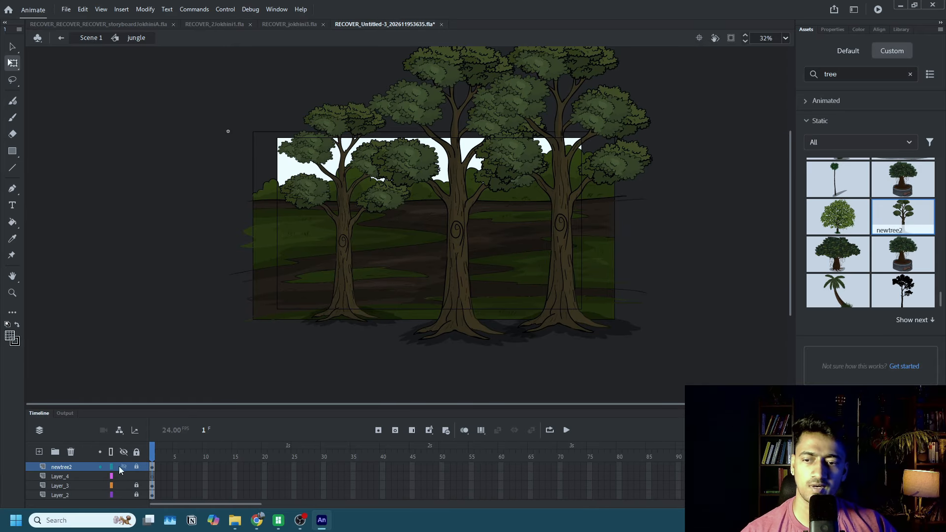
{"action": "left_click", "coordinate": [124, 467]}
{"action": "scroll", "coordinate": [374, 268], "scroll_direction": "up", "scroll_amount": 2}
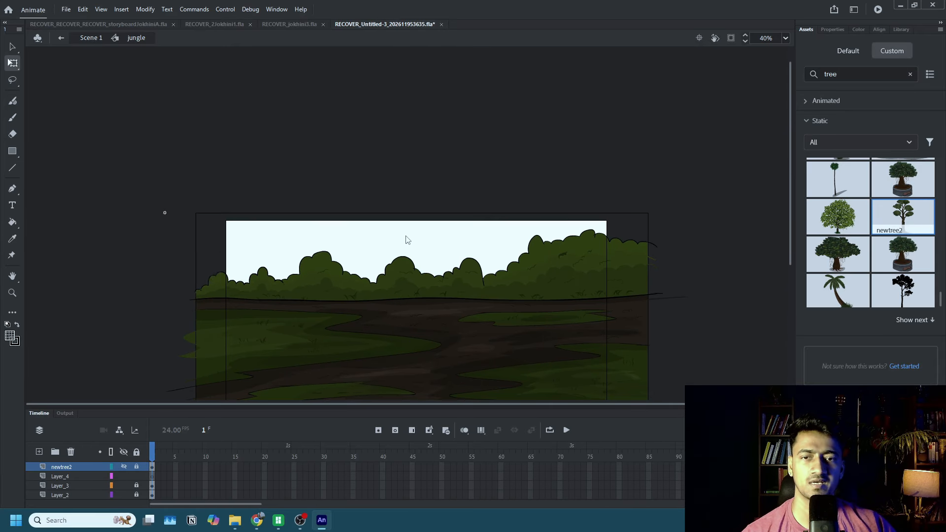
{"action": "scroll", "coordinate": [441, 240], "scroll_direction": "down", "scroll_amount": 3}
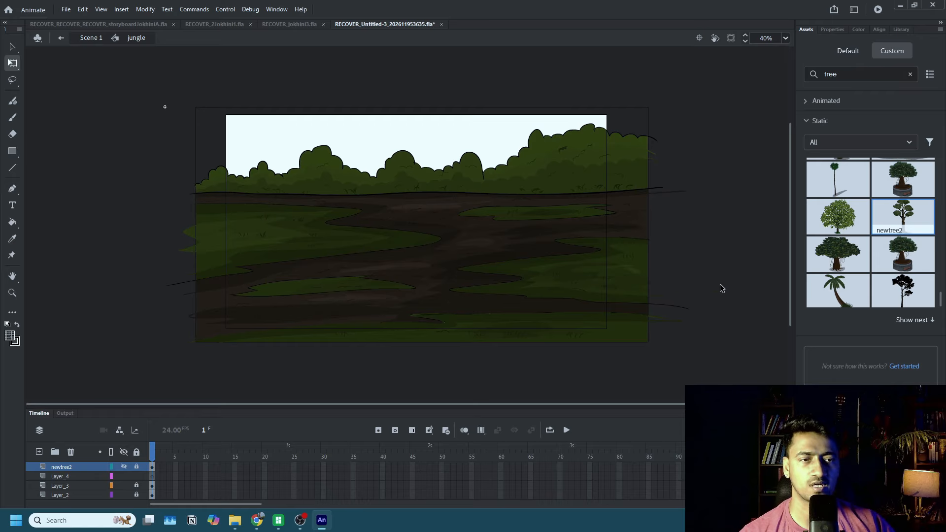
Place a new newtree2 near the left of the horizon, move its transformation point to the trunk base, and scale it down.
{"action": "left_click_drag", "start_coordinate": [903, 219], "coordinate": [844, 213]}
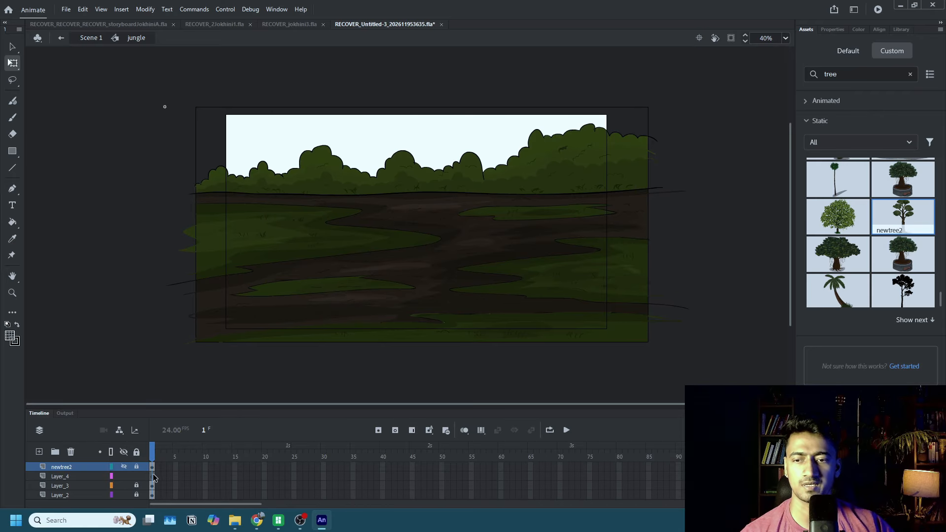
{"action": "left_click_drag", "start_coordinate": [903, 217], "coordinate": [291, 108]}
{"action": "scroll", "coordinate": [332, 171], "scroll_direction": "up", "scroll_amount": 3}
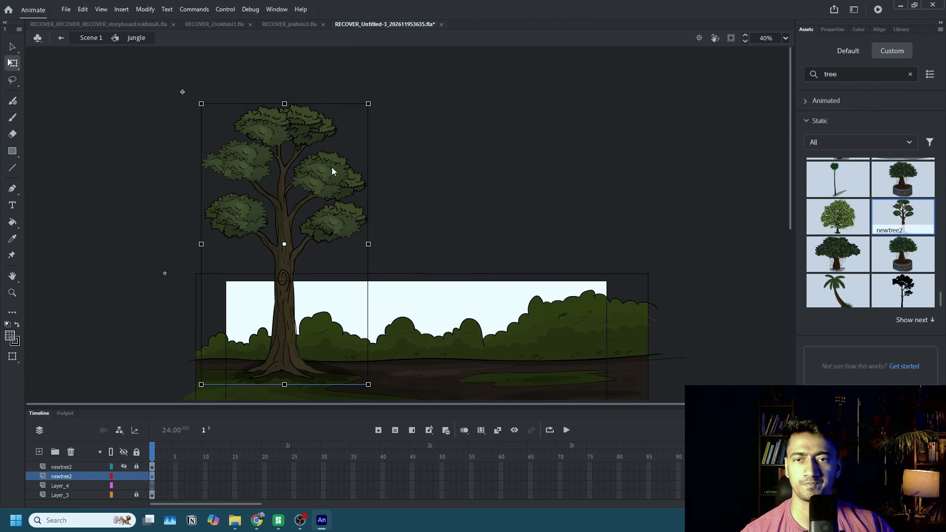
{"action": "left_click_drag", "start_coordinate": [286, 244], "coordinate": [276, 371]}
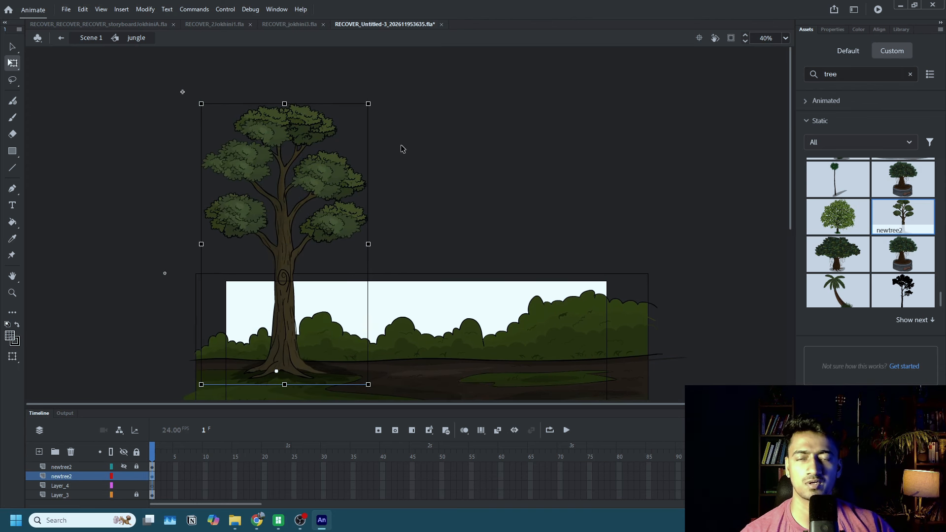
{"action": "left_click_drag", "start_coordinate": [369, 102], "coordinate": [327, 214]}
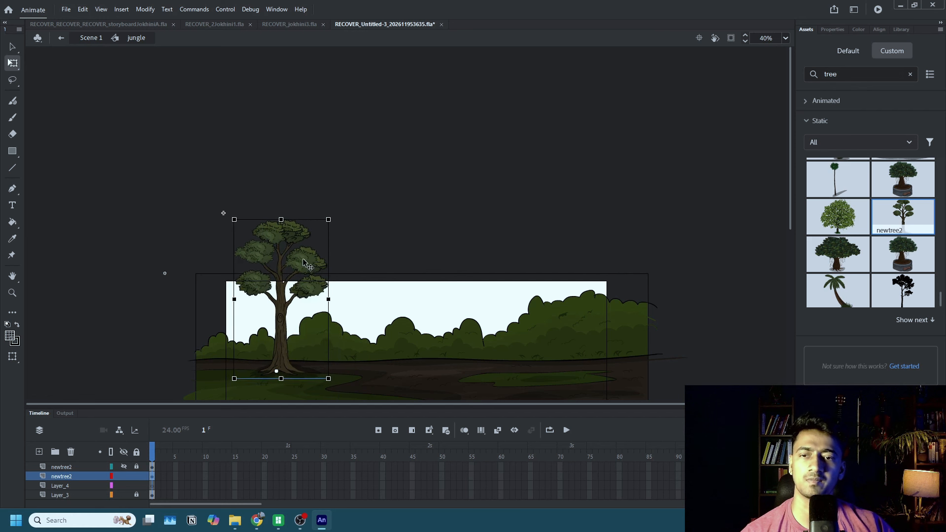
Duplicate the small tree into a row of seven across the middle ground, placing the last copy at the right edge.
{"action": "scroll", "coordinate": [303, 258], "scroll_direction": "down", "scroll_amount": 2}
{"action": "left_click_drag", "start_coordinate": [279, 249], "coordinate": [625, 285]}
{"action": "left_click_drag", "start_coordinate": [559, 251], "coordinate": [546, 277]}
{"action": "left_click", "coordinate": [608, 245]}
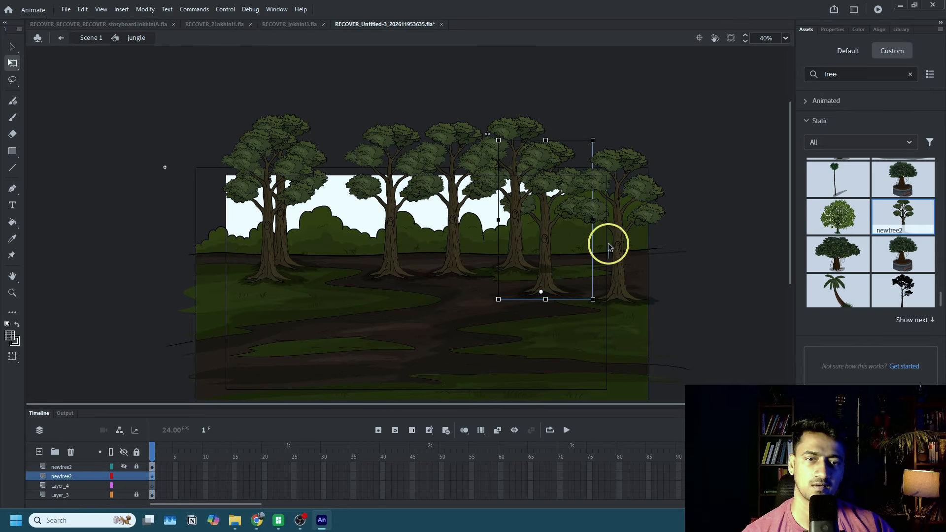
{"action": "left_click_drag", "start_coordinate": [611, 248], "coordinate": [613, 242]}
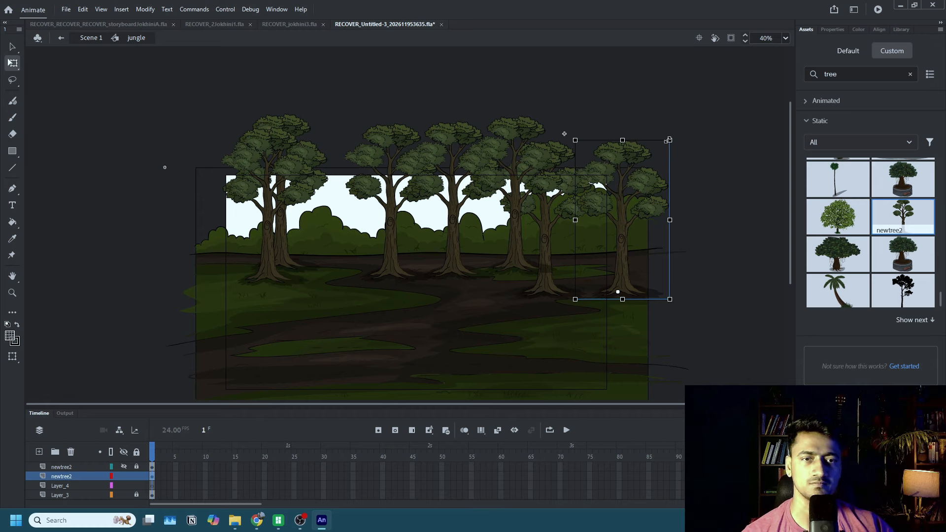
Enlarge the rightmost middle-ground tree and shift the neighbouring and left-hand trees to even out the gaps.
{"action": "left_click_drag", "start_coordinate": [668, 140], "coordinate": [716, 102], "text": "alt+shift"}
{"action": "left_click_drag", "start_coordinate": [551, 250], "coordinate": [580, 247]}
{"action": "left_click_drag", "start_coordinate": [282, 250], "coordinate": [317, 268]}
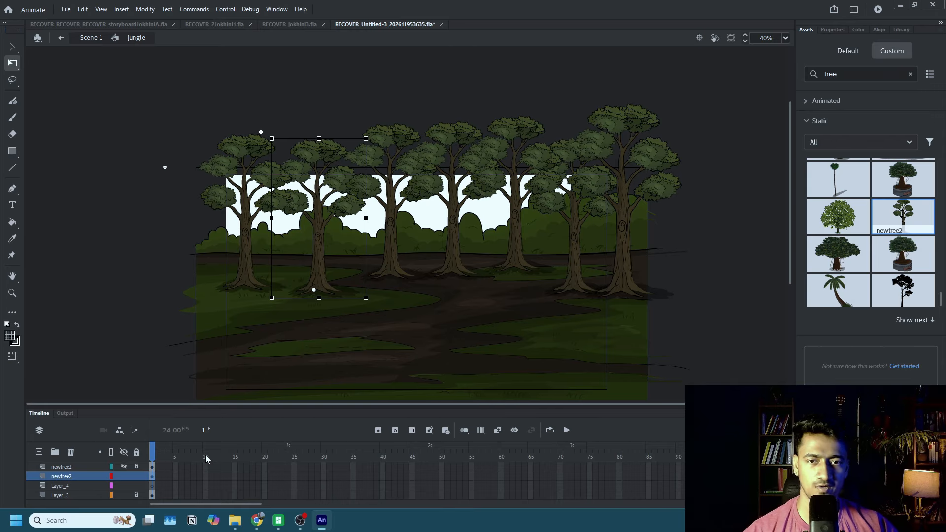
Copy a middle-ground tree onto Layer_4, leaving the middle-ground tree layer locked.
{"action": "left_click", "coordinate": [137, 477]}
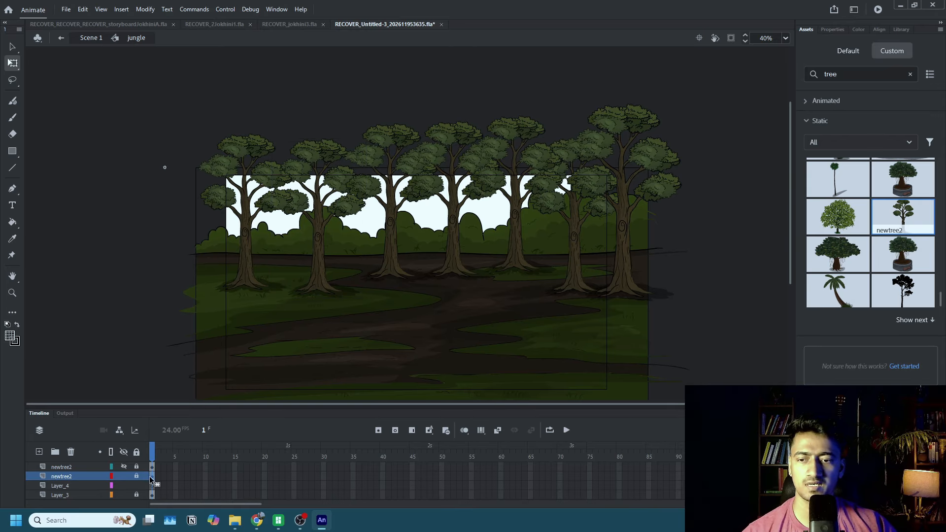
{"action": "left_click", "coordinate": [147, 485]}
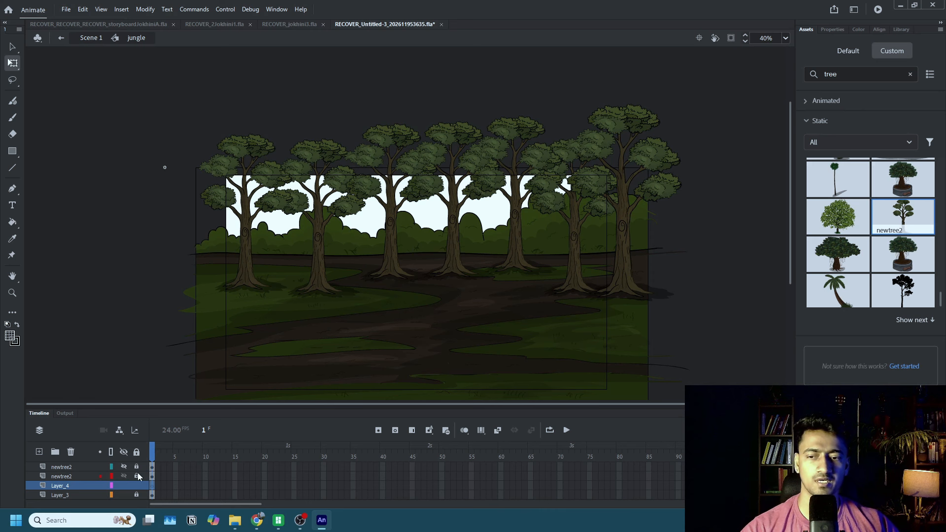
{"action": "left_click", "coordinate": [137, 475]}
{"action": "left_click", "coordinate": [394, 271]}
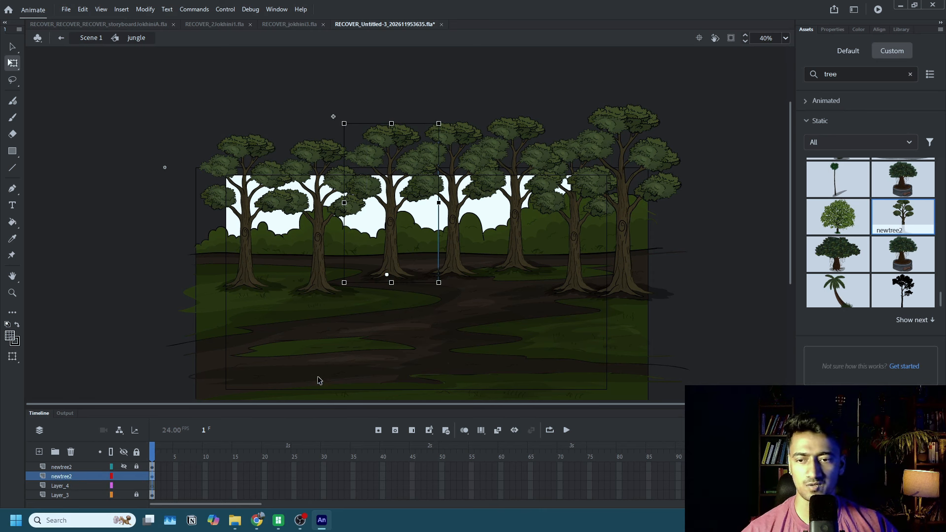
{"action": "left_click", "coordinate": [137, 476]}
{"action": "left_click", "coordinate": [147, 486]}
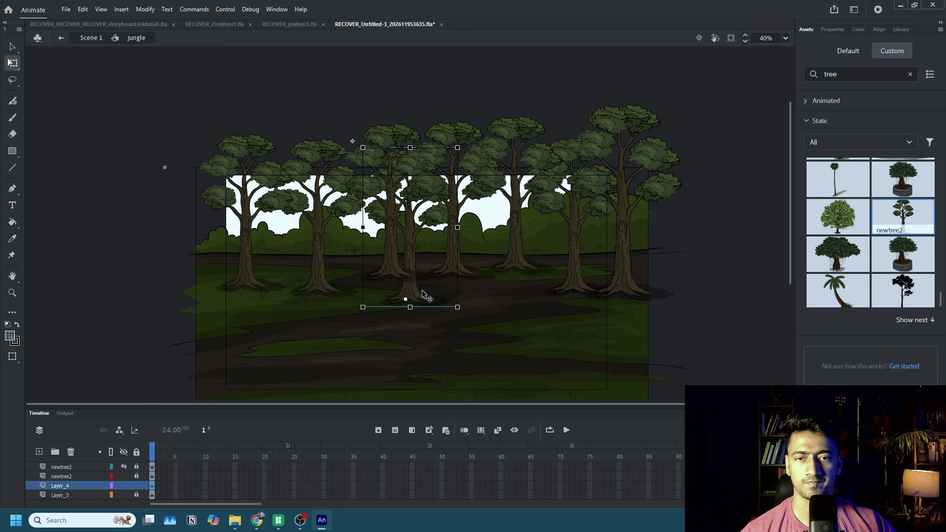
Move the Layer_4 tree up to the horizon, shrink it, and duplicate it into the gaps behind the middle-ground row.
{"action": "left_click_drag", "start_coordinate": [422, 294], "coordinate": [434, 247]}
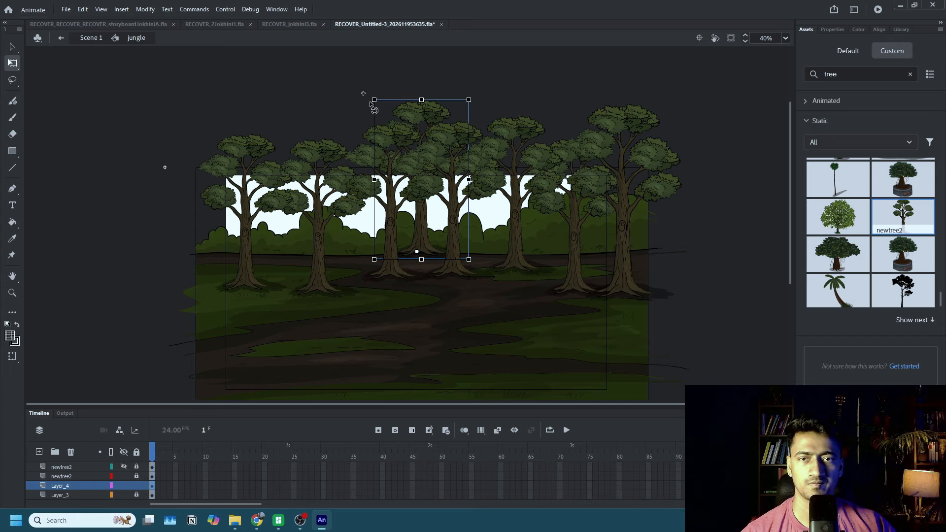
{"action": "left_click_drag", "start_coordinate": [373, 100], "coordinate": [386, 144]}
{"action": "left_click_drag", "start_coordinate": [414, 244], "coordinate": [338, 254]}
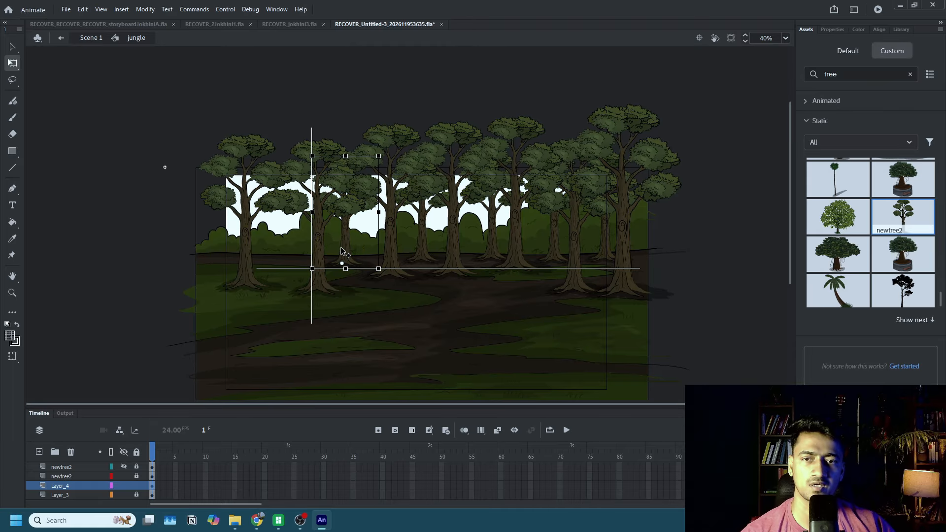
Enlarge the leftmost background tree, duplicate it into the gap between the two leftmost middle-ground trees, and enlarge that copy.
{"action": "left_click_drag", "start_coordinate": [312, 155], "coordinate": [281, 127]}
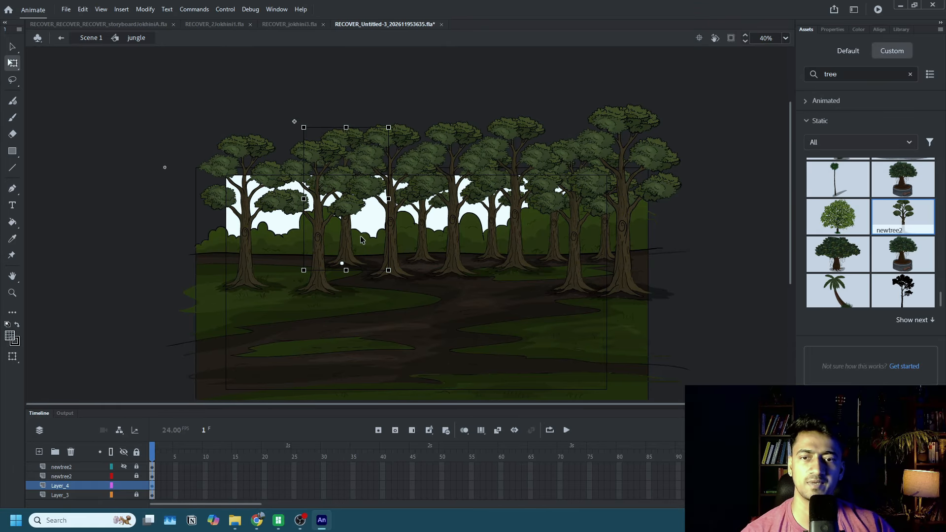
{"action": "left_click_drag", "start_coordinate": [349, 251], "coordinate": [284, 265]}
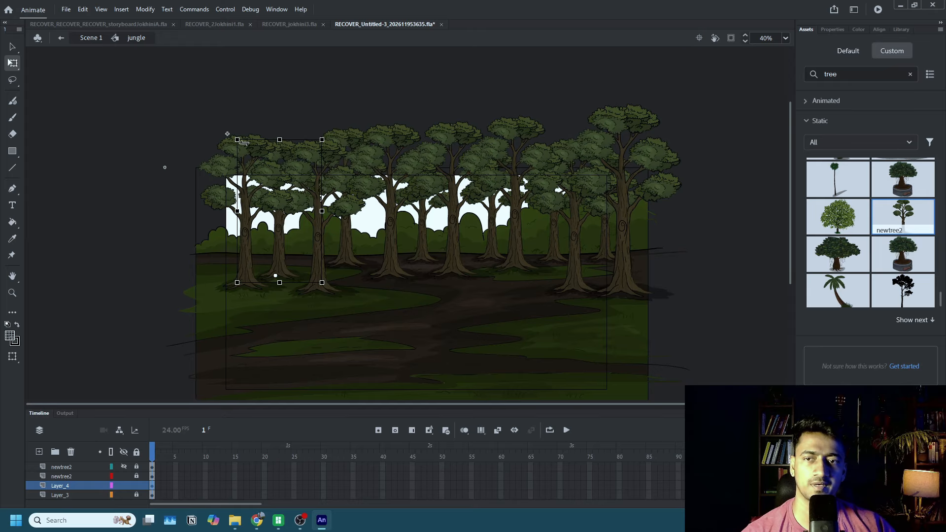
{"action": "left_click_drag", "start_coordinate": [235, 140], "coordinate": [207, 112]}
{"action": "mouse_move", "coordinate": [284, 237]}
{"action": "left_mouse_down"}
{"action": "mouse_move", "coordinate": [283, 224]}
{"action": "mouse_move", "coordinate": [287, 241]}
{"action": "left_mouse_up"}
Shrink the background tree between the second and third large gaps on the left and raise it to the horizon.
{"action": "left_click", "coordinate": [350, 253]}
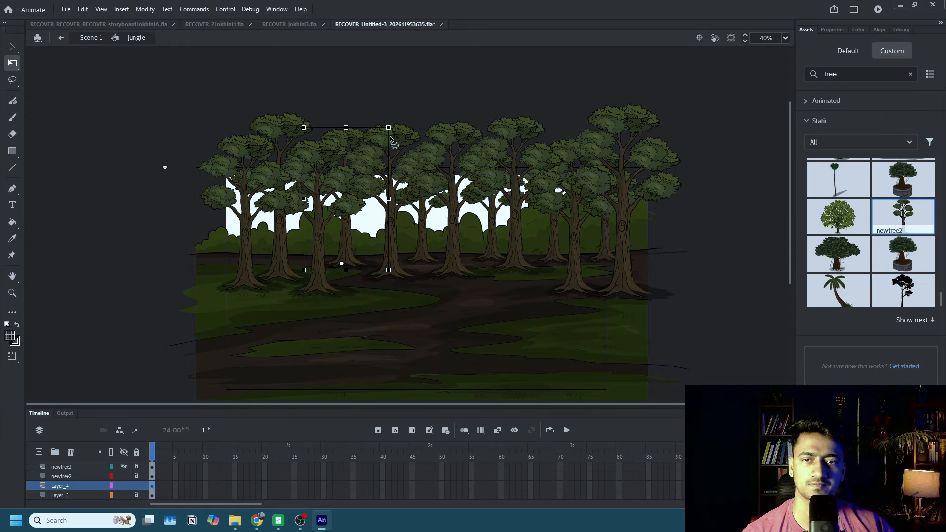
{"action": "left_click_drag", "start_coordinate": [389, 128], "coordinate": [378, 160]}
{"action": "left_click_drag", "start_coordinate": [347, 252], "coordinate": [353, 244]}
{"action": "left_click", "coordinate": [392, 273]}
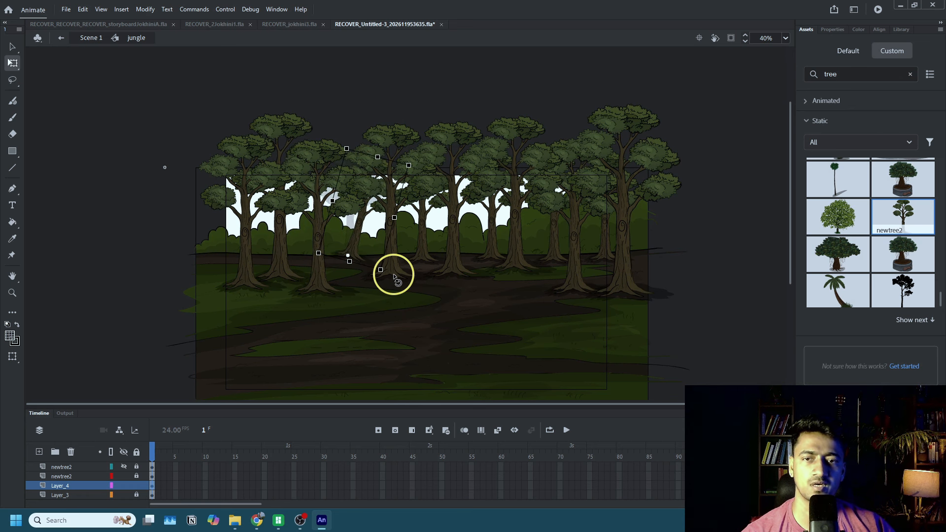
{"action": "left_click", "coordinate": [422, 253]}
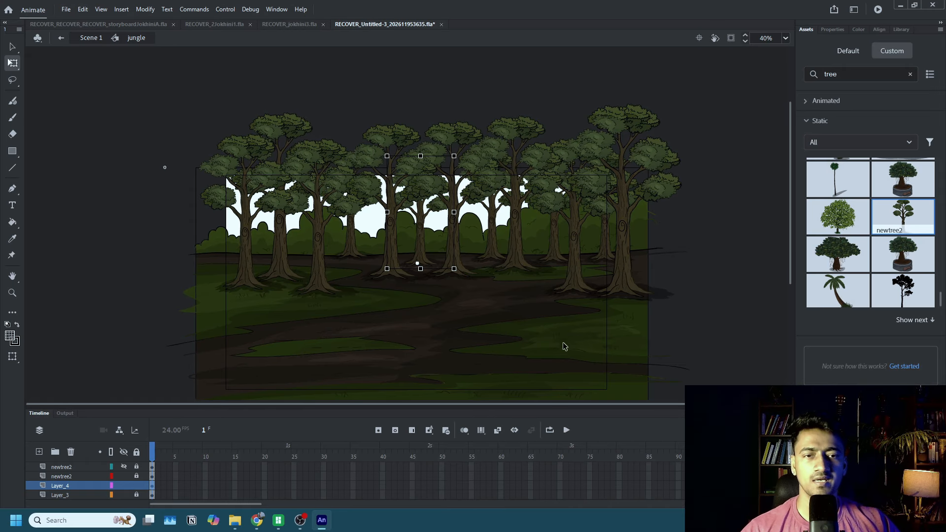
{"action": "left_click", "coordinate": [324, 288]}
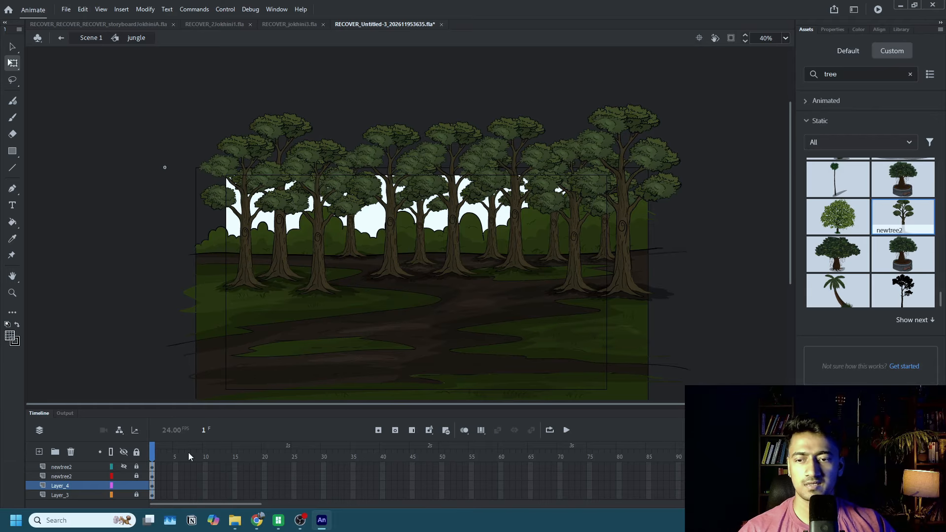
Duplicate the shrunken background tree behind the leftmost middle-ground tree, enlarge the copy, and nudge it up and outward.
{"action": "left_click", "coordinate": [348, 249]}
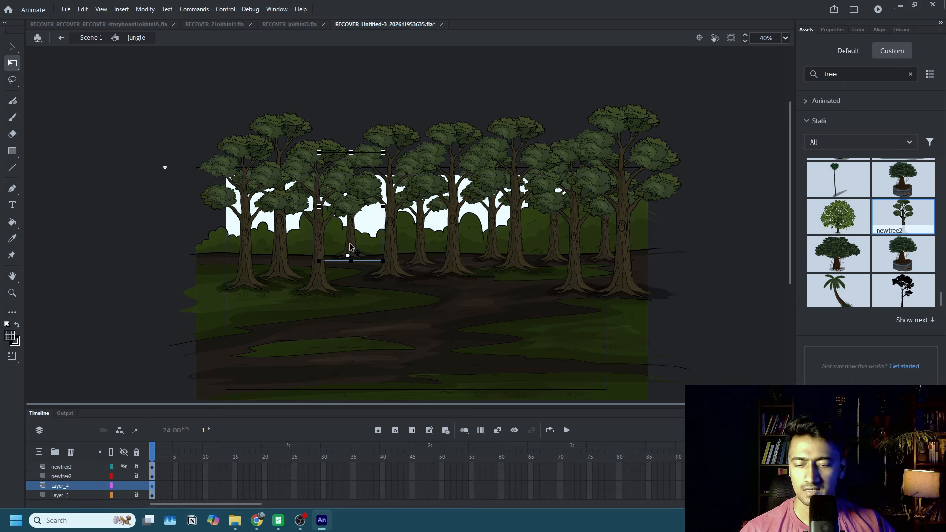
{"action": "left_click_drag", "start_coordinate": [350, 248], "coordinate": [239, 256]}
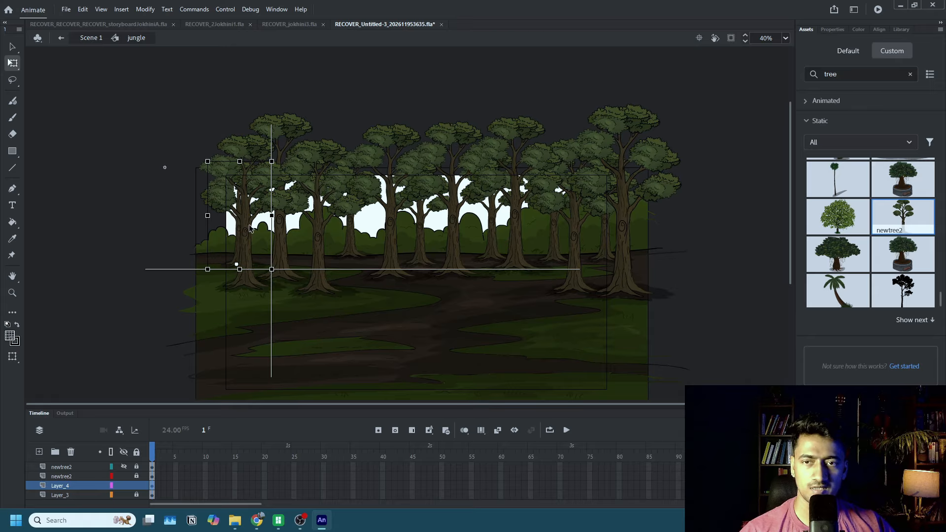
{"action": "left_click_drag", "start_coordinate": [272, 162], "coordinate": [295, 124]}
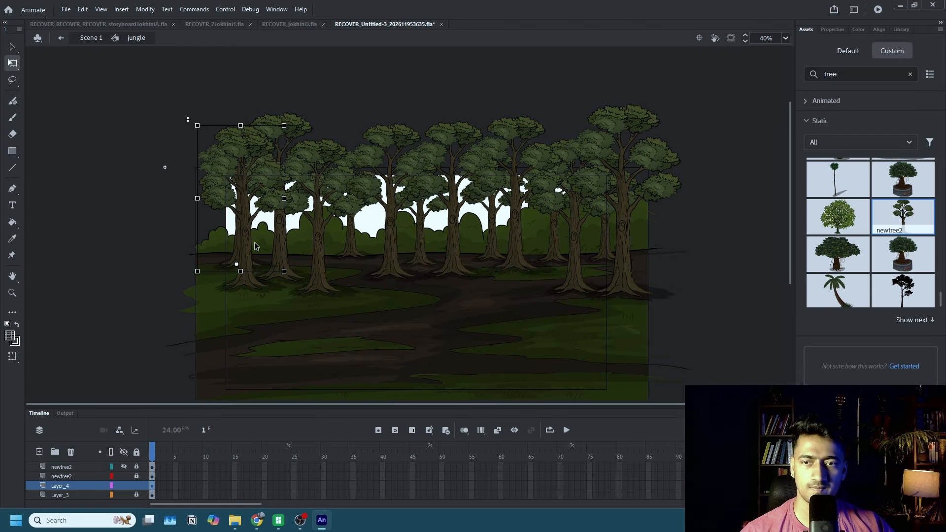
{"action": "left_click_drag", "start_coordinate": [234, 250], "coordinate": [232, 247]}
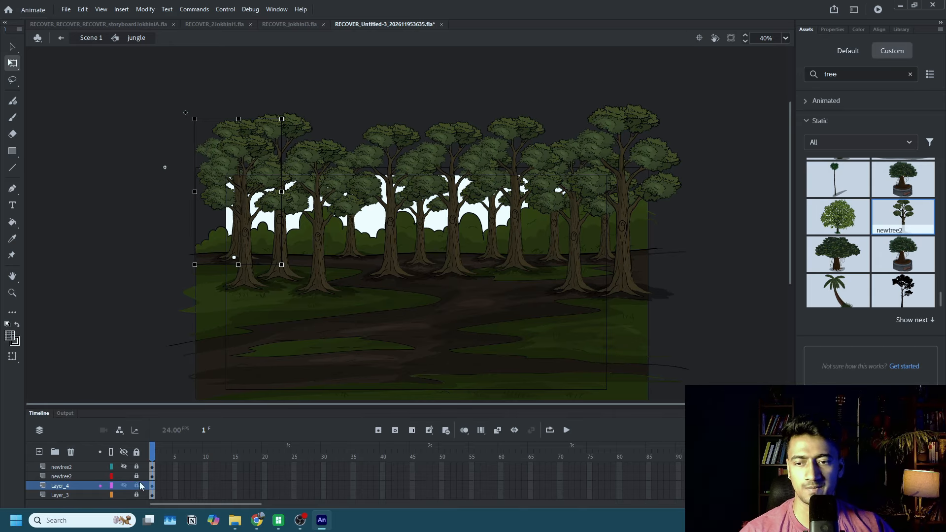
Add a new layer and position it directly beneath Layer_4, above Layer_3.
{"action": "left_click", "coordinate": [56, 486]}
{"action": "left_click", "coordinate": [39, 453]}
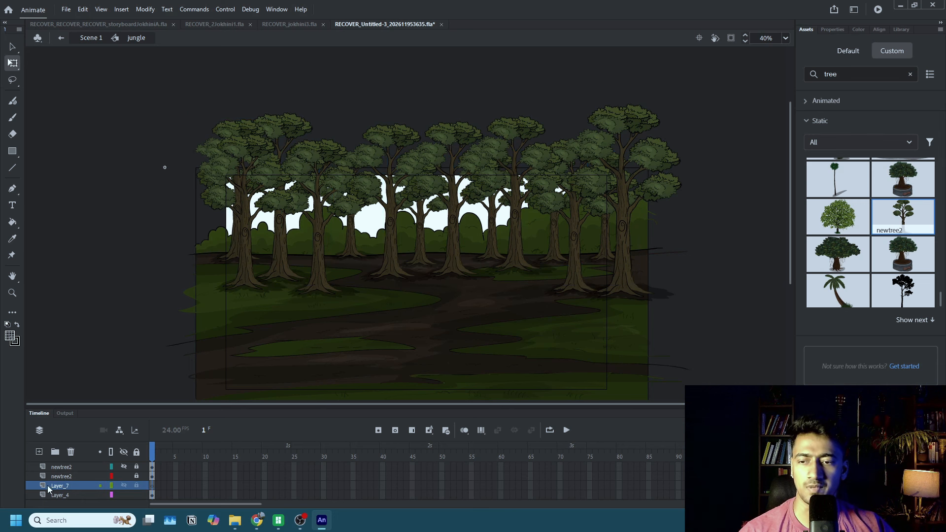
{"action": "mouse_move", "coordinate": [49, 486]}
{"action": "left_mouse_down"}
{"action": "mouse_move", "coordinate": [51, 494]}
{"action": "mouse_move", "coordinate": [55, 474]}
{"action": "left_mouse_up"}
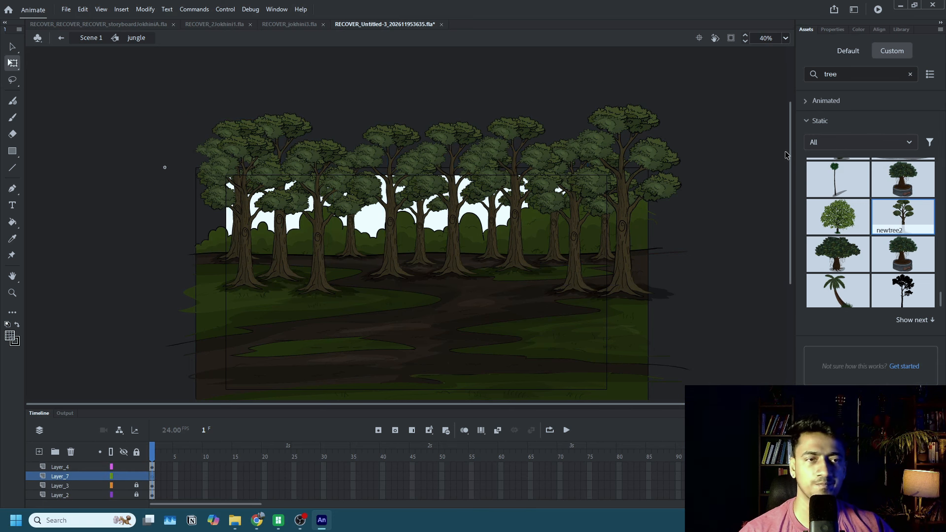
Search the custom assets for "grass".
{"action": "double_click", "coordinate": [843, 74]}
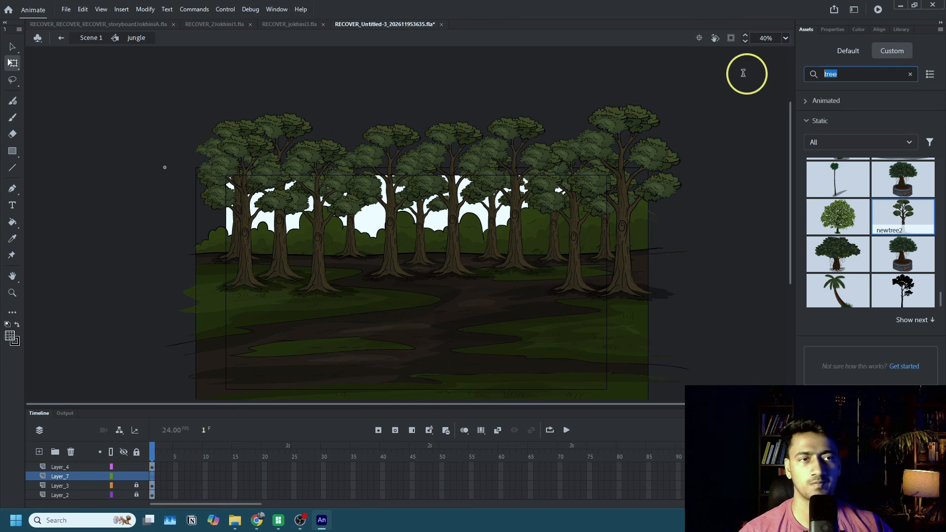
{"action": "type", "text": "grass"}
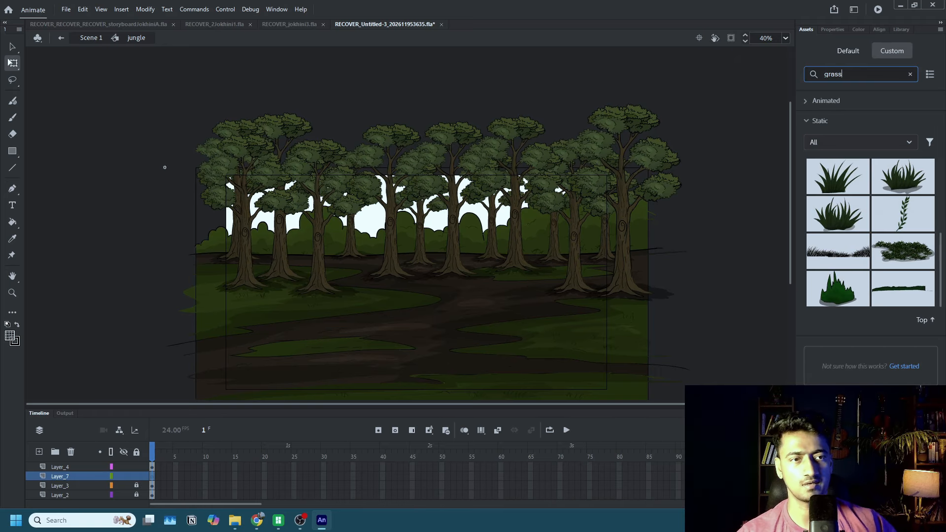
Place the grassBushSimple asset among the middle trees on the stage and move its layer above Layer_4.
{"action": "scroll", "coordinate": [889, 226], "scroll_direction": "up", "scroll_amount": 3}
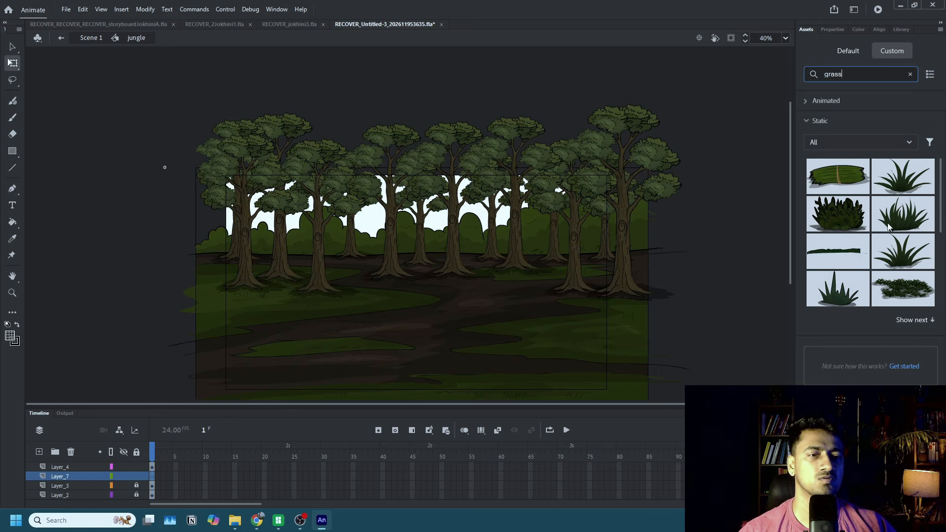
{"action": "left_click_drag", "start_coordinate": [837, 214], "coordinate": [532, 279]}
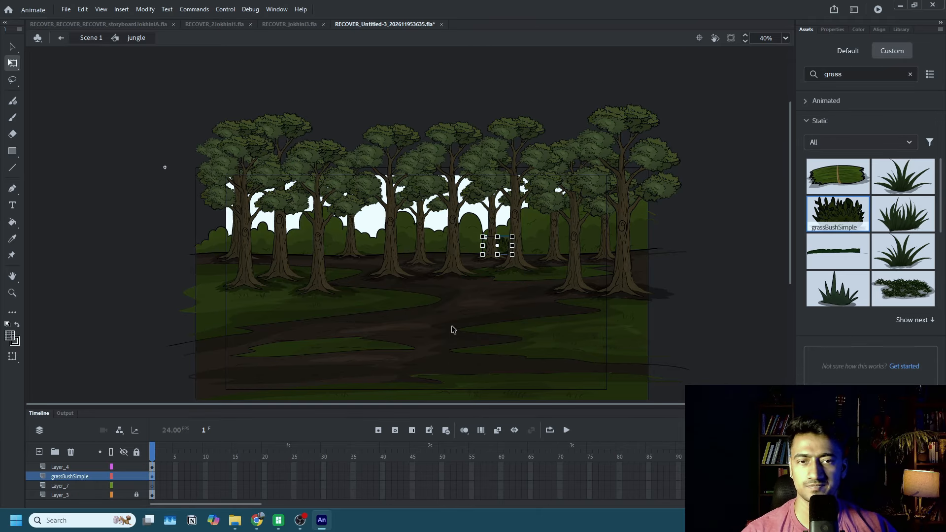
{"action": "left_click_drag", "start_coordinate": [505, 249], "coordinate": [495, 265]}
{"action": "left_click_drag", "start_coordinate": [82, 480], "coordinate": [79, 464]}
Duplicate the bush leftward behind the middle-ground trees, enlarging the copies as the row extends.
{"action": "scroll", "coordinate": [434, 283], "scroll_direction": "up", "scroll_amount": 3}
{"action": "left_click_drag", "start_coordinate": [519, 259], "coordinate": [463, 193]}
{"action": "left_click_drag", "start_coordinate": [530, 226], "coordinate": [419, 232]}
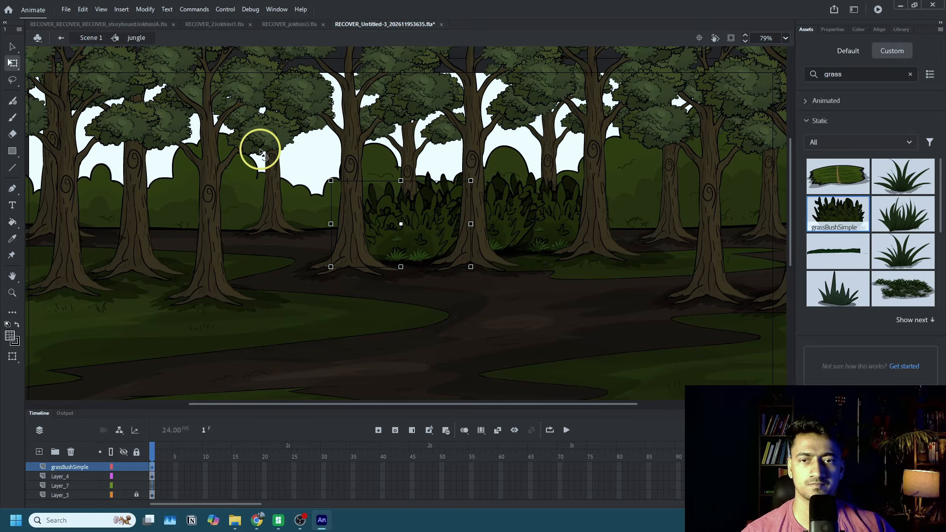
{"action": "left_click_drag", "start_coordinate": [330, 180], "coordinate": [282, 151]}
{"action": "left_click_drag", "start_coordinate": [413, 236], "coordinate": [347, 209]}
{"action": "left_click_drag", "start_coordinate": [366, 223], "coordinate": [288, 220]}
Shrink the leftmost large bush and duplicate it out to the left edge of the tree line.
{"action": "scroll", "coordinate": [276, 227], "scroll_direction": "down", "scroll_amount": 3}
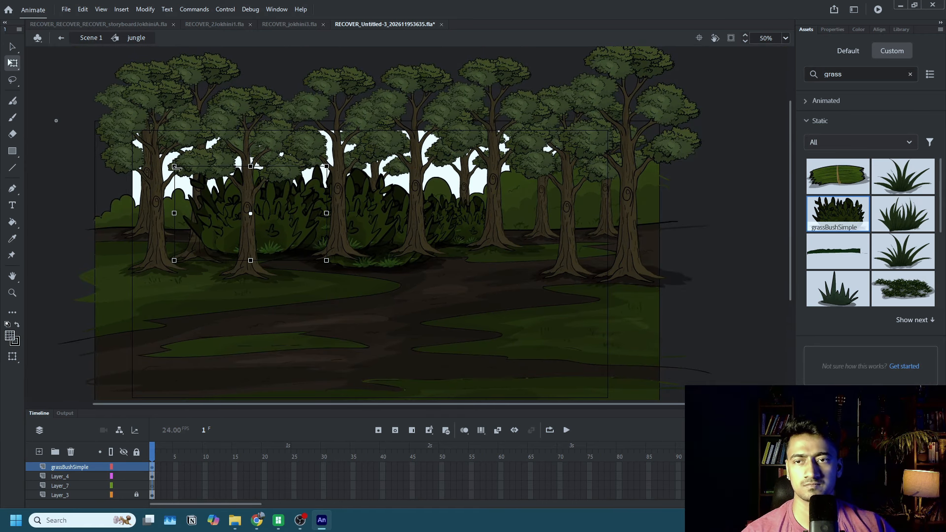
{"action": "left_click_drag", "start_coordinate": [176, 168], "coordinate": [230, 201]}
{"action": "left_click_drag", "start_coordinate": [280, 237], "coordinate": [141, 228]}
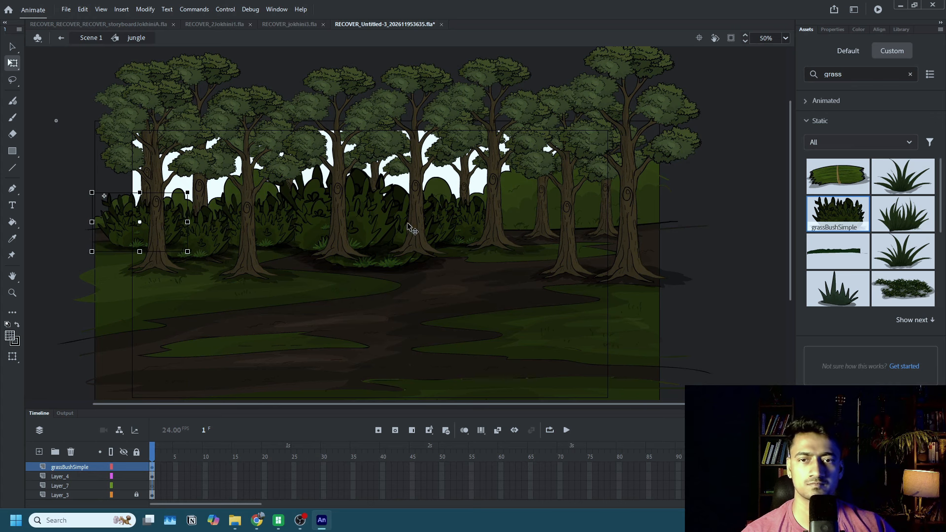
Duplicate a small bush behind the two rightmost large trees, slightly enlarging the copy and extending the row to the edge.
{"action": "left_click_drag", "start_coordinate": [481, 219], "coordinate": [604, 221]}
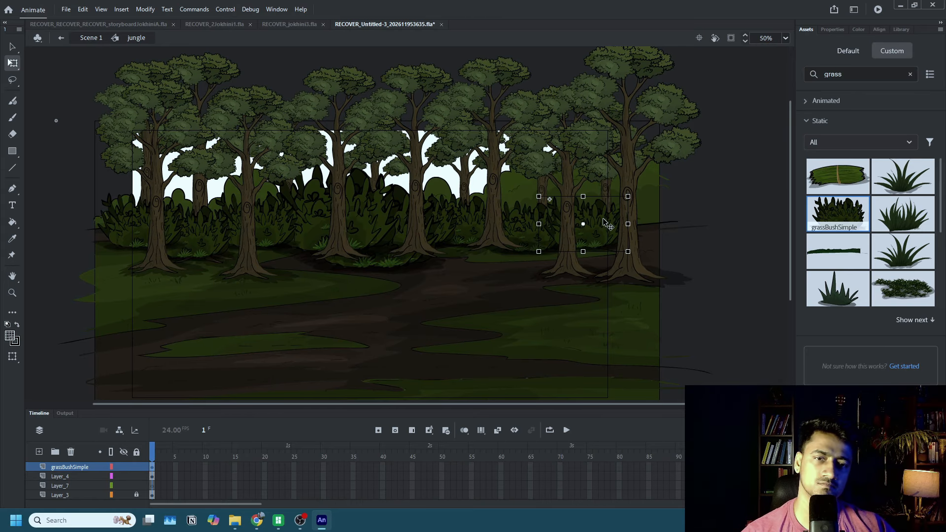
{"action": "left_click_drag", "start_coordinate": [539, 196], "coordinate": [534, 193]}
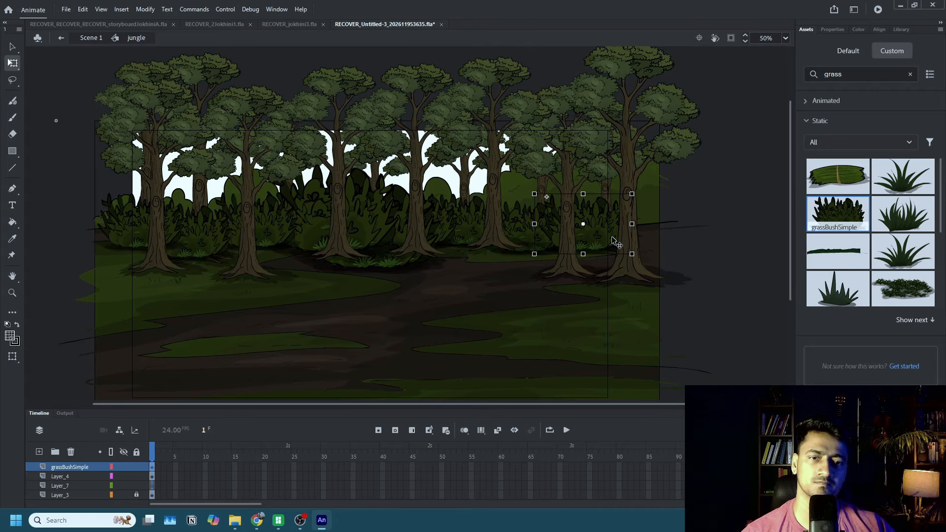
{"action": "left_click_drag", "start_coordinate": [615, 242], "coordinate": [655, 244]}
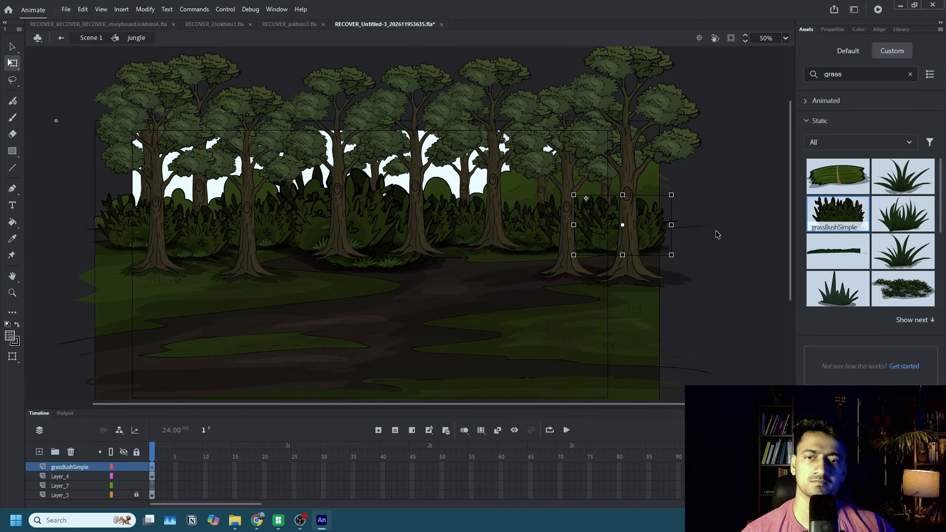
Shrink the two oversized bushes in the middle of the row and lower the bush behind the second large tree from the left.
{"action": "left_click", "coordinate": [355, 230]}
{"action": "left_click_drag", "start_coordinate": [407, 166], "coordinate": [348, 234]}
{"action": "left_click", "coordinate": [388, 205]}
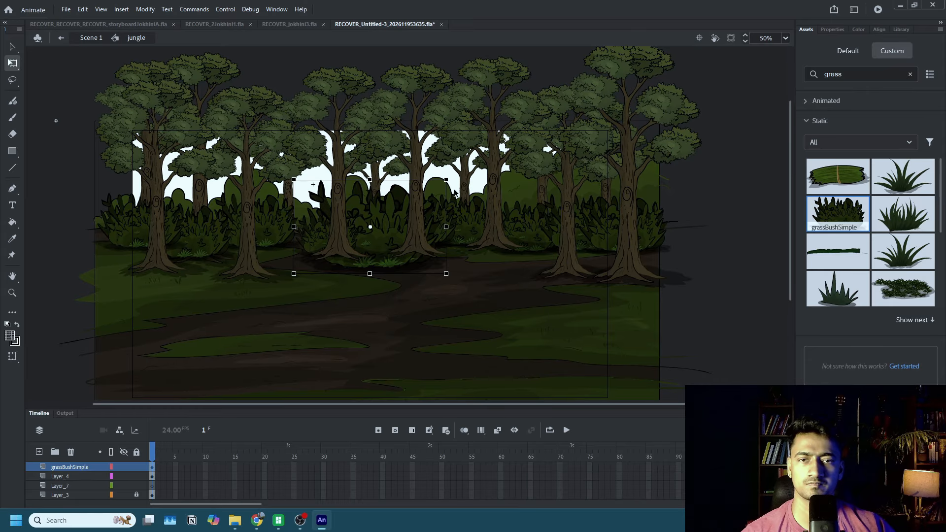
{"action": "left_click_drag", "start_coordinate": [447, 179], "coordinate": [438, 195]}
{"action": "left_click", "coordinate": [280, 226]}
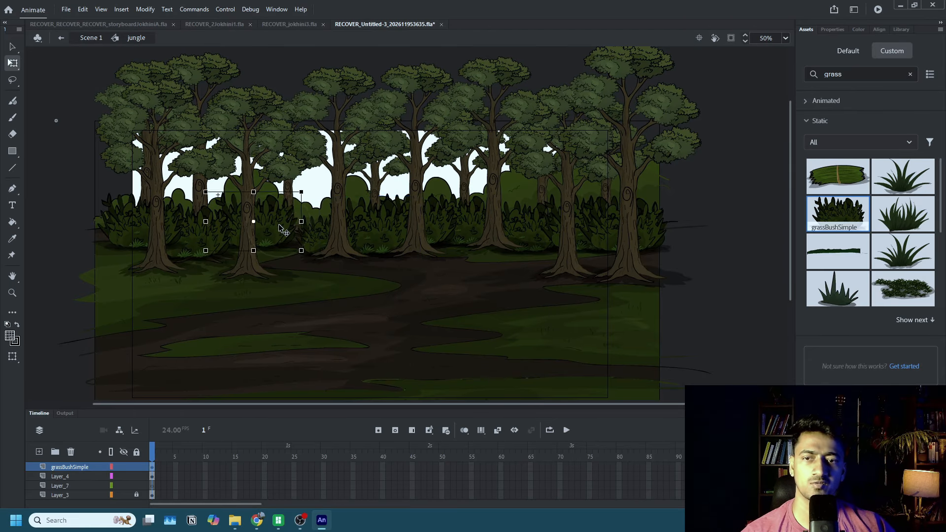
{"action": "double_click", "coordinate": [289, 228]}
{"action": "double_click", "coordinate": [185, 89]}
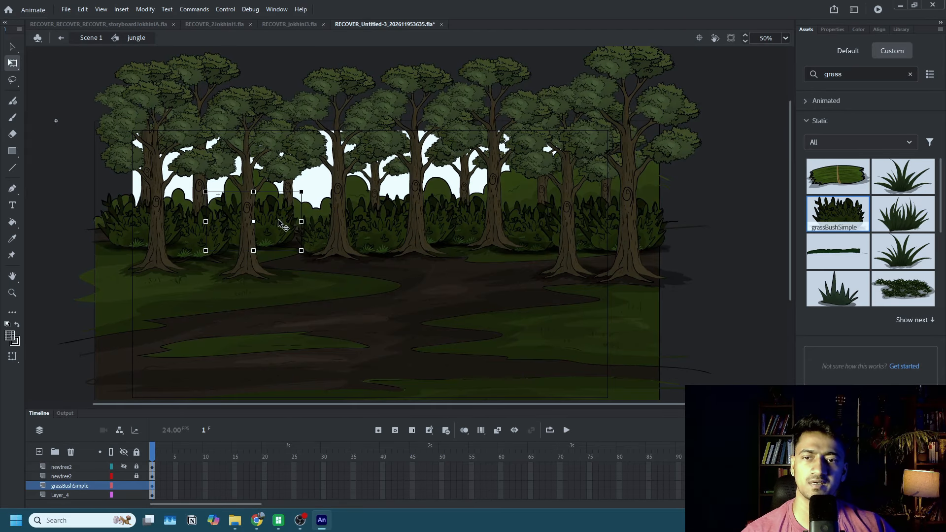
{"action": "left_click_drag", "start_coordinate": [282, 225], "coordinate": [294, 231]}
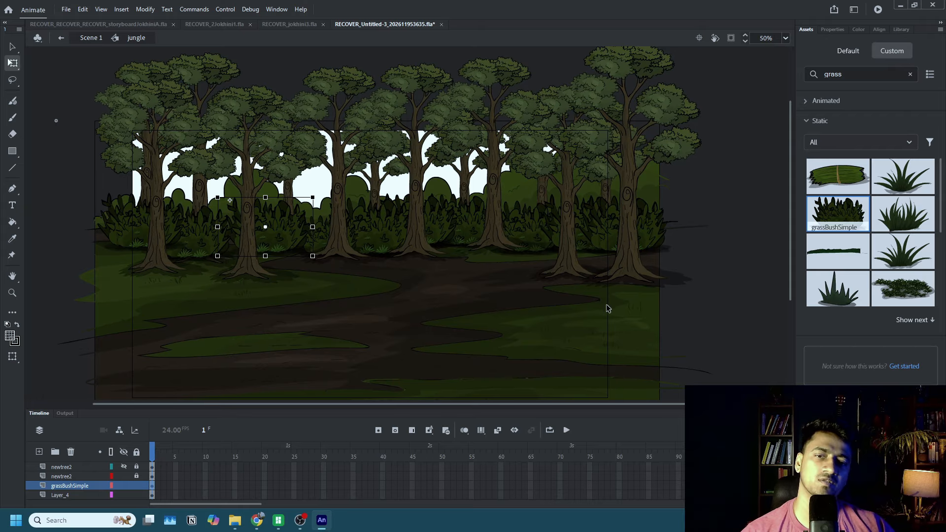
Add a layer between the two newtree2 layers and paste a copy of the bush on it.
{"action": "left_click", "coordinate": [286, 229]}
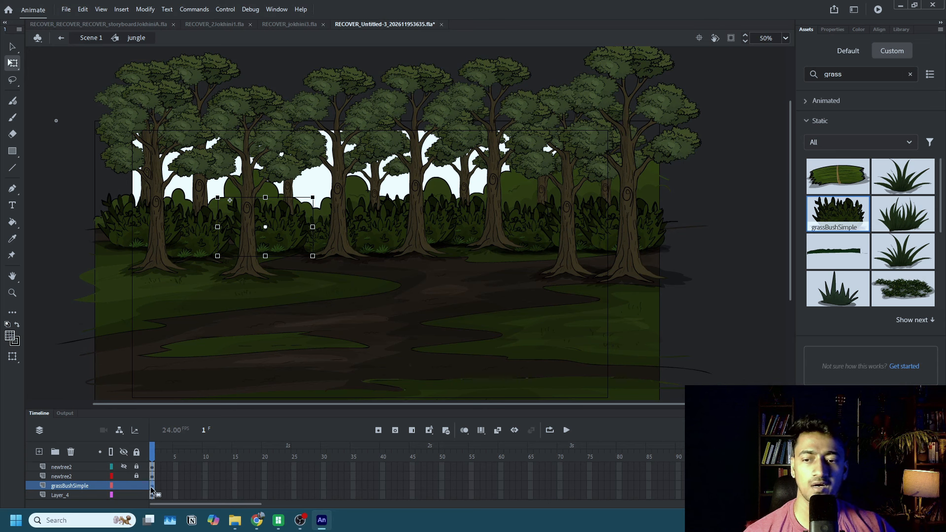
{"action": "left_click", "coordinate": [246, 270]}
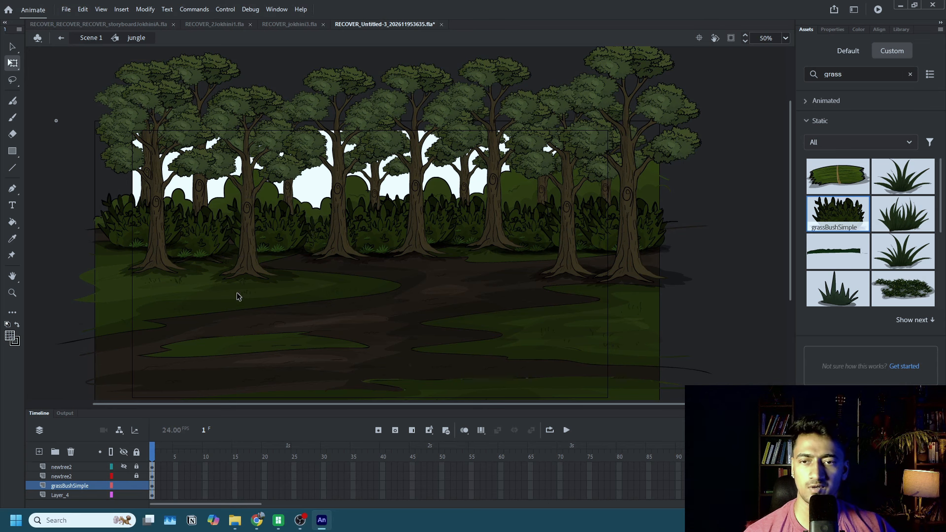
{"action": "left_click", "coordinate": [74, 476]}
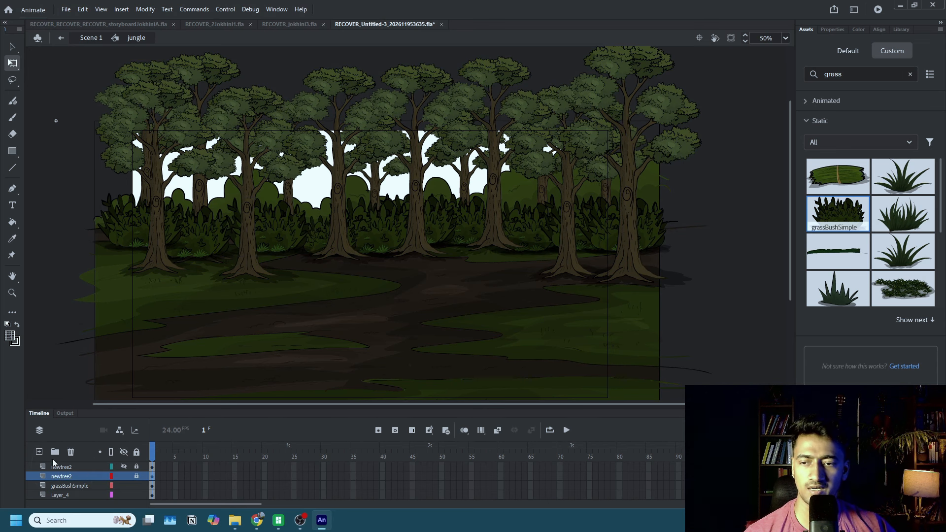
{"action": "left_click", "coordinate": [39, 451]}
{"action": "left_click", "coordinate": [152, 477]}
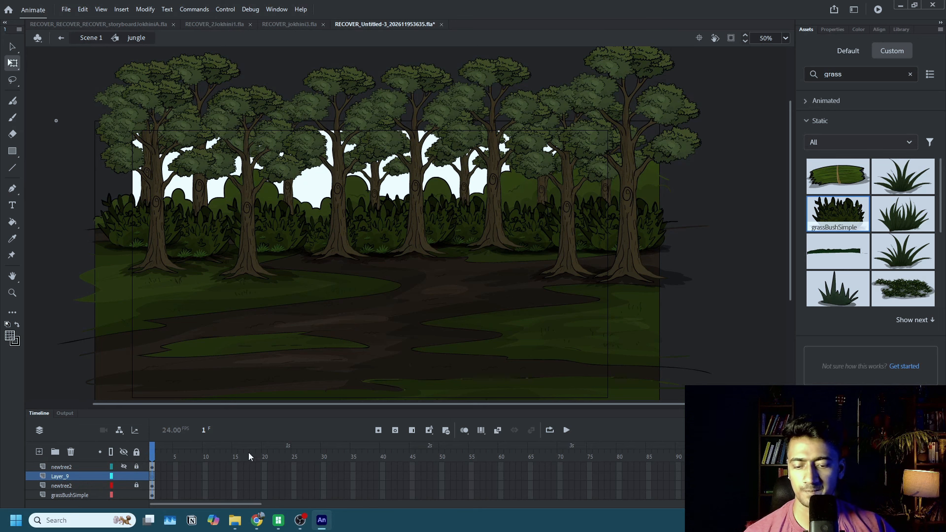
{"action": "key", "text": "ctrl+v"}
Duplicate the pasted bush into a front row covering the trunk bases across the full width of the scene.
{"action": "left_click_drag", "start_coordinate": [399, 237], "coordinate": [184, 269]}
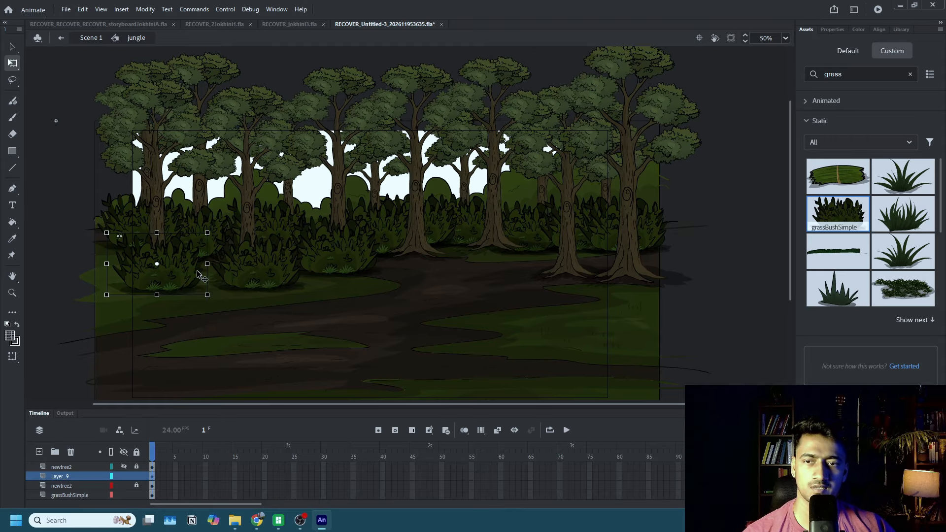
{"action": "left_click_drag", "start_coordinate": [121, 235], "coordinate": [649, 262]}
{"action": "left_click", "coordinate": [393, 266]}
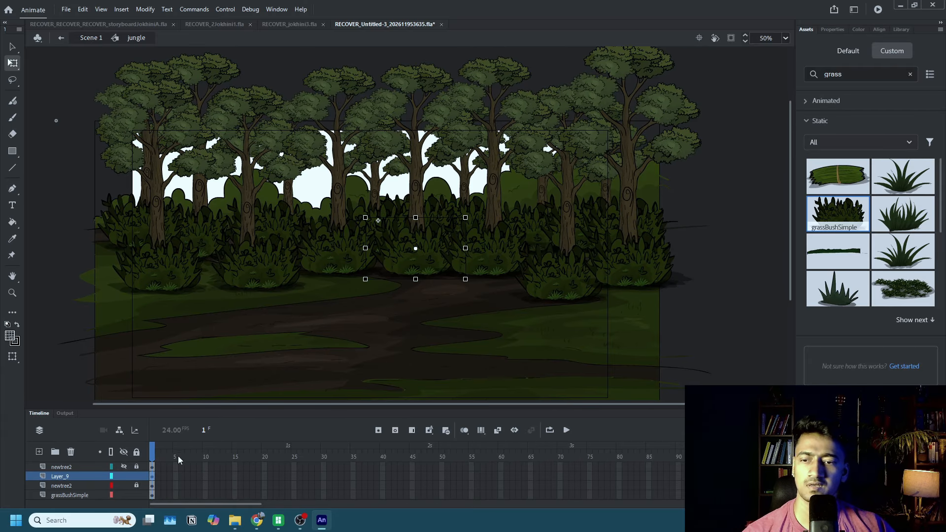
Enlarge all the front-row bushes on Layer_9 together and lock the layer.
{"action": "left_click", "coordinate": [152, 476]}
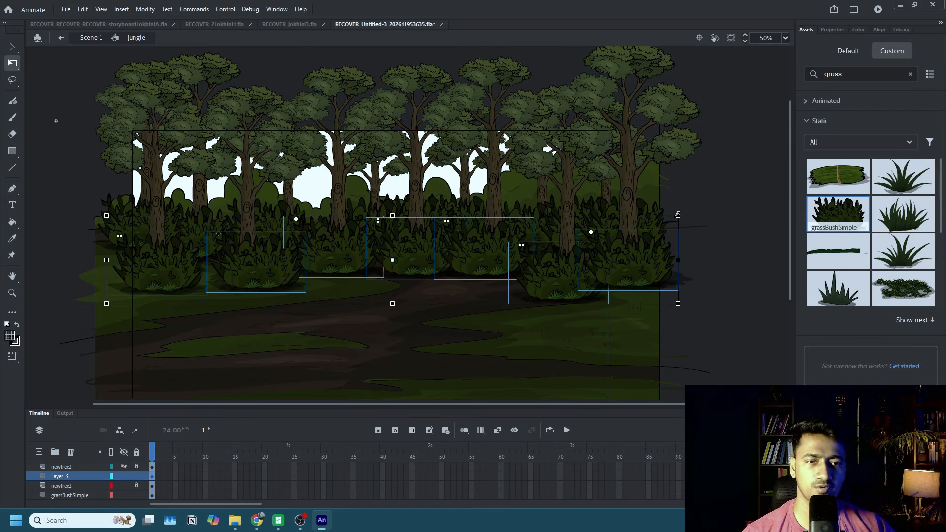
{"action": "left_click_drag", "start_coordinate": [677, 215], "coordinate": [717, 206]}
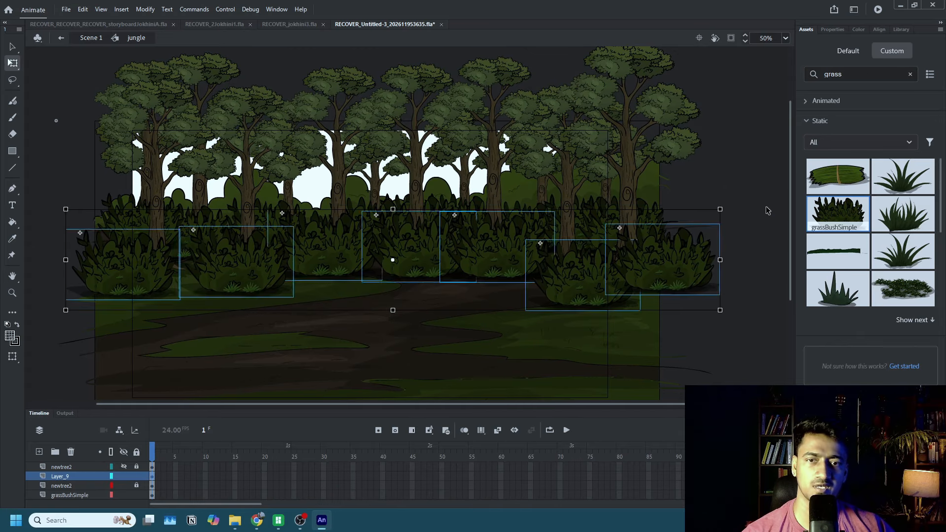
{"action": "left_click", "coordinate": [732, 231]}
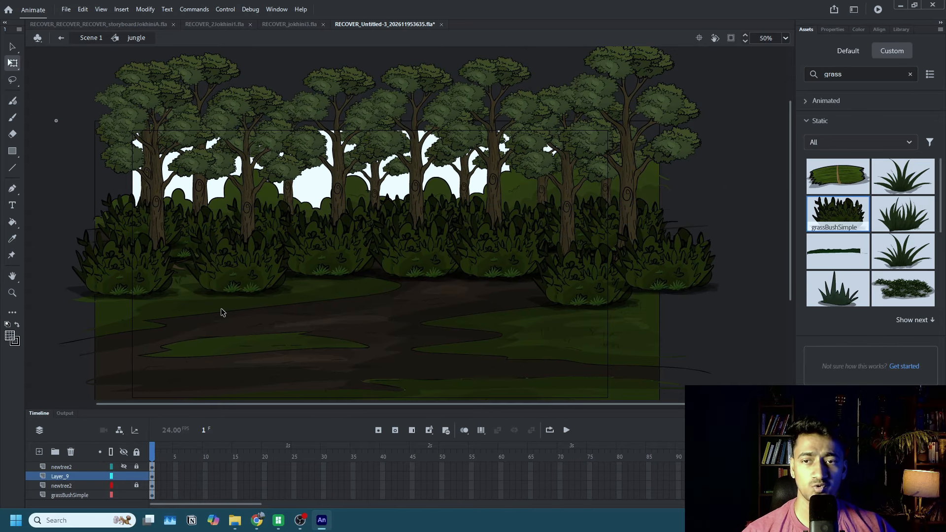
{"action": "left_click", "coordinate": [236, 280]}
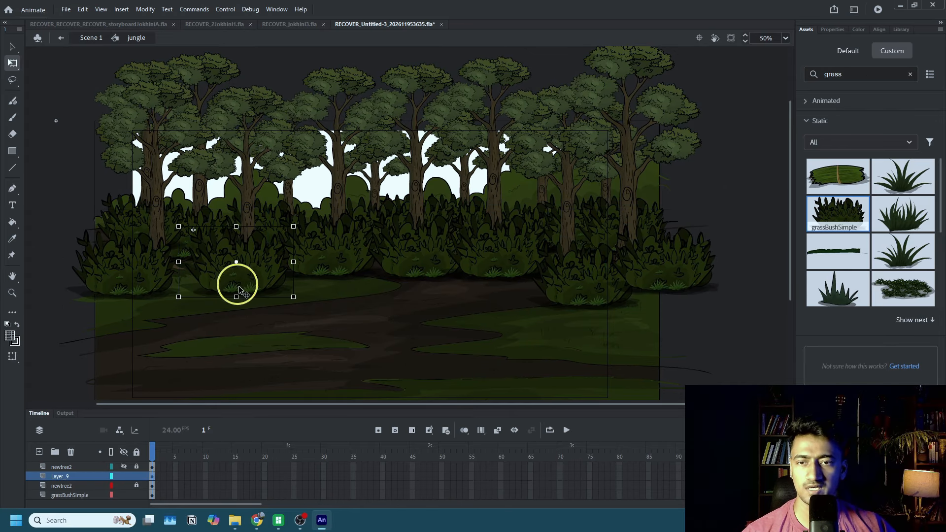
{"action": "scroll", "coordinate": [89, 478], "scroll_direction": "down", "scroll_amount": 1}
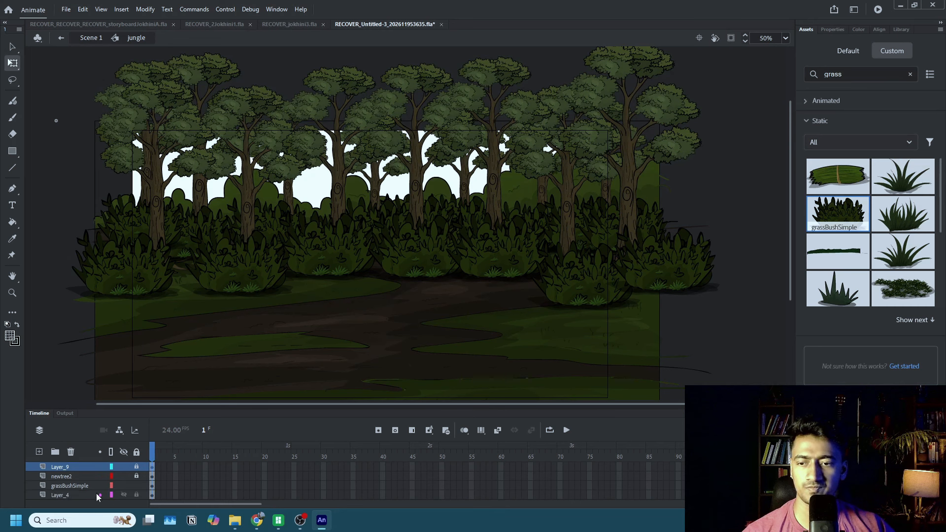
Darken the back row of bushes by applying a -48% Brightness color effect to the grassBushSimple frame.
{"action": "left_click", "coordinate": [78, 486]}
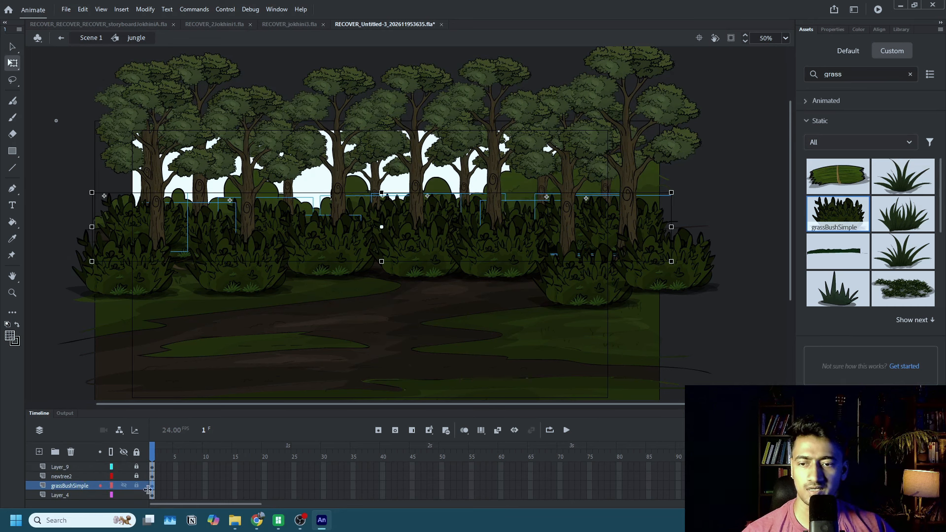
{"action": "left_click", "coordinate": [834, 30]}
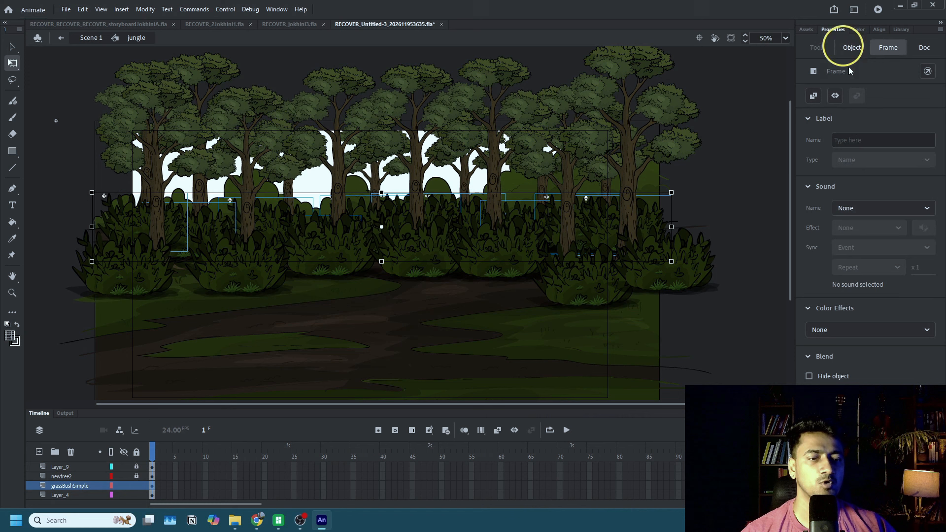
{"action": "left_click", "coordinate": [836, 329]}
{"action": "left_click", "coordinate": [828, 363]}
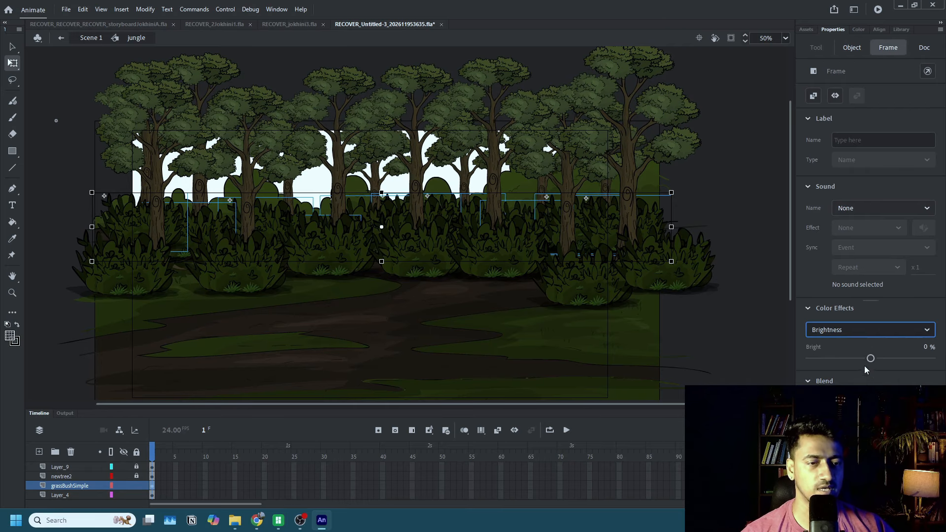
{"action": "left_click_drag", "start_coordinate": [869, 358], "coordinate": [842, 363]}
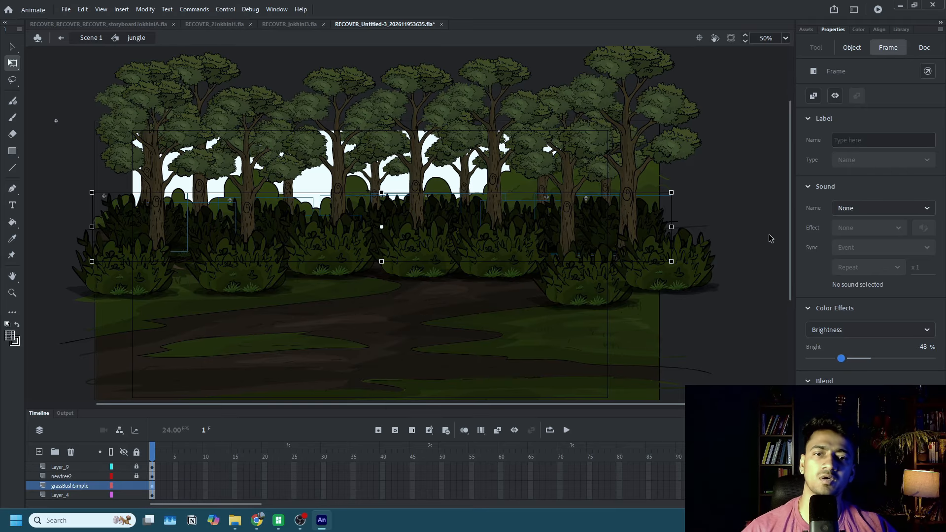
{"action": "left_click", "coordinate": [754, 195]}
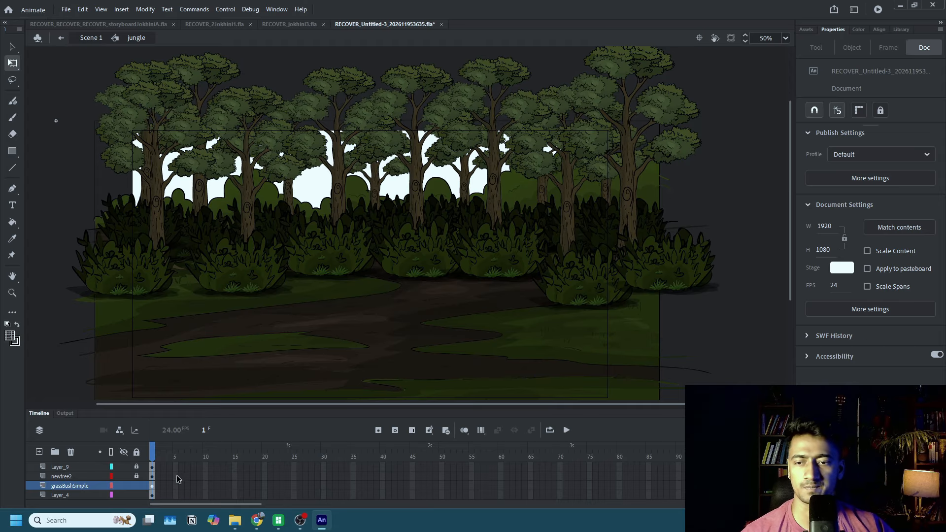
Unlock Layer_1 and change the fill of the darker distant foliage silhouette to #1E2906.
{"action": "scroll", "coordinate": [177, 479], "scroll_direction": "down", "scroll_amount": 2}
{"action": "left_click", "coordinate": [137, 495]}
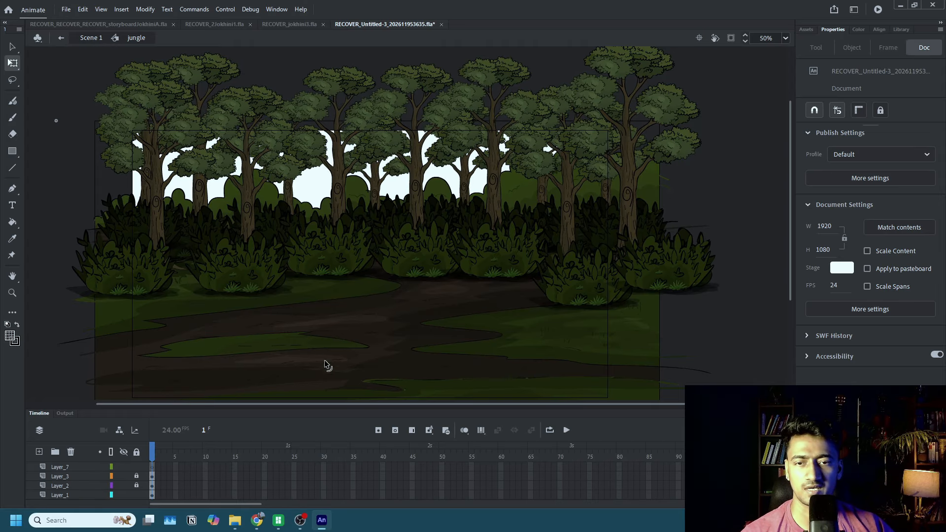
{"action": "left_click", "coordinate": [344, 328]}
{"action": "left_click", "coordinate": [447, 192]}
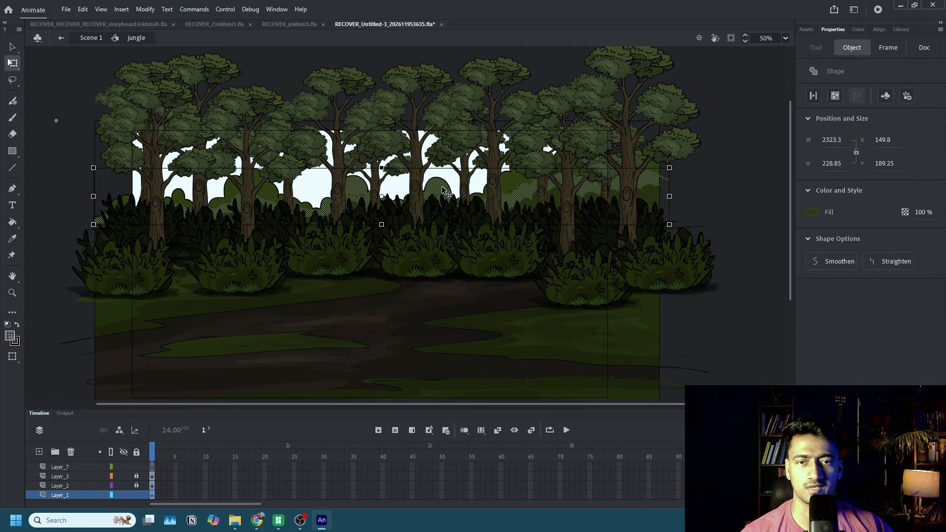
{"action": "left_click", "coordinate": [812, 212]}
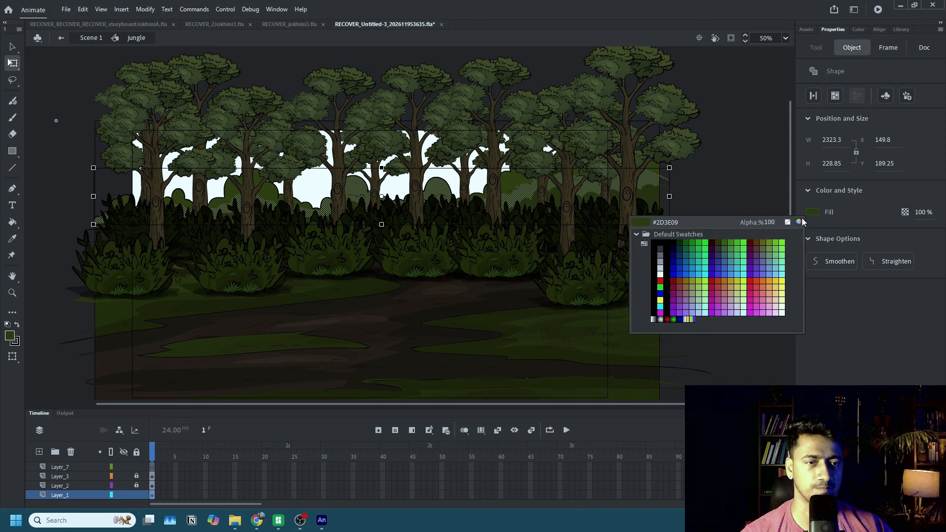
{"action": "left_click", "coordinate": [802, 223]}
{"action": "left_click", "coordinate": [469, 297]}
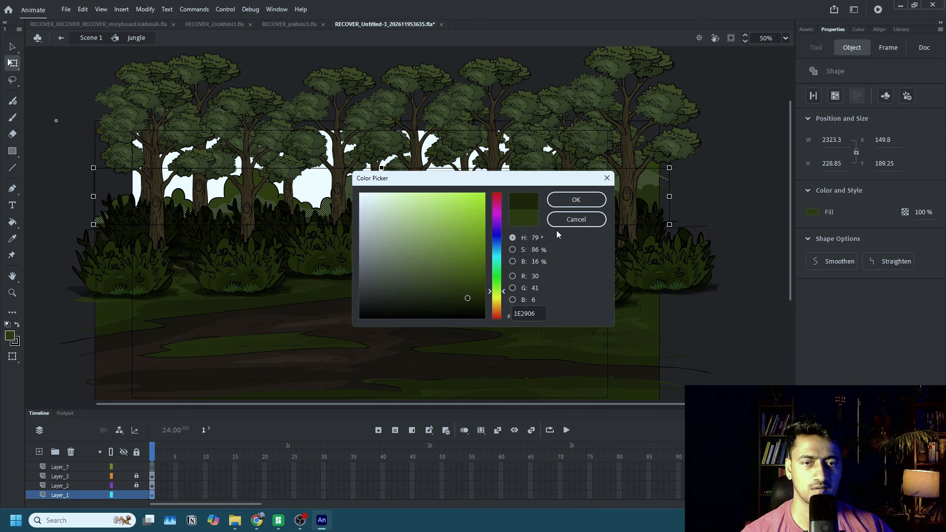
{"action": "left_click", "coordinate": [576, 200]}
{"action": "left_click", "coordinate": [752, 197]}
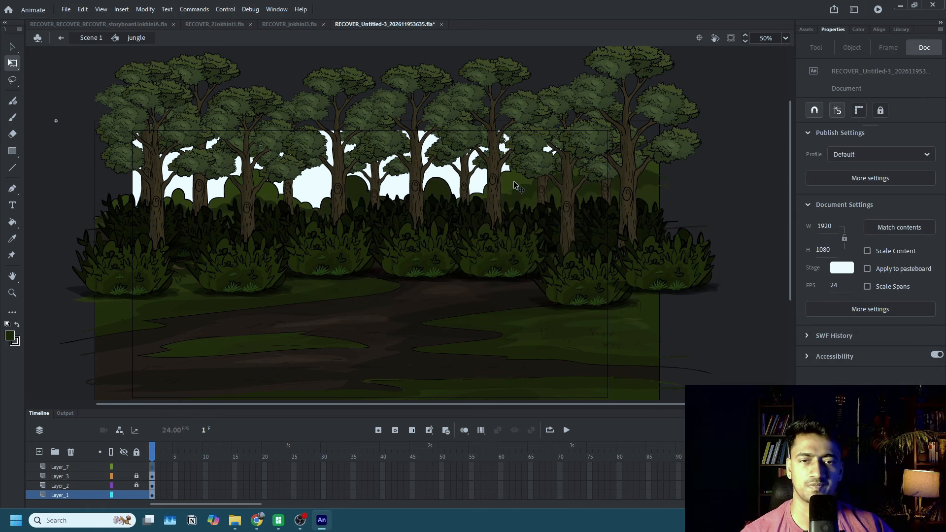
Change the fill of all visible areas of the lighter distant foliage silhouette to #212F06.
{"action": "left_click", "coordinate": [514, 181]}
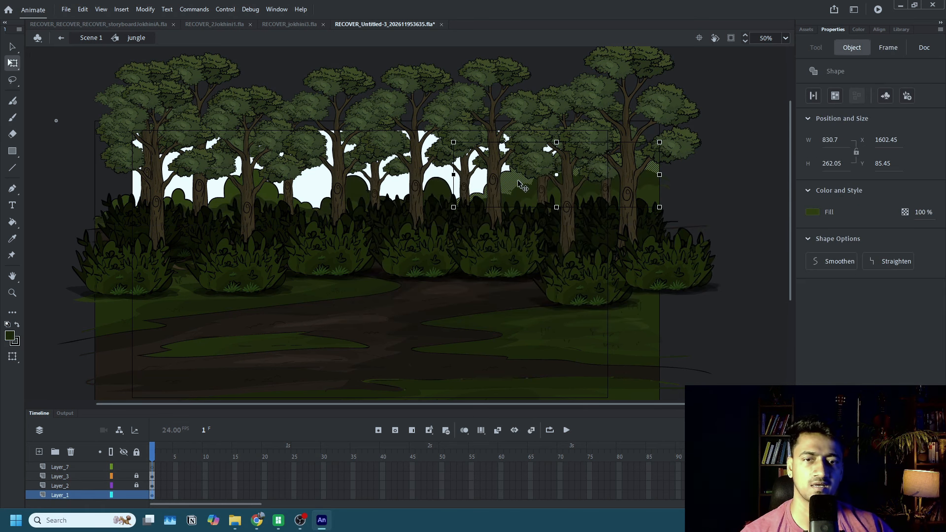
{"action": "left_click", "coordinate": [274, 199], "text": "shift"}
{"action": "left_click", "coordinate": [178, 204], "text": "shift"}
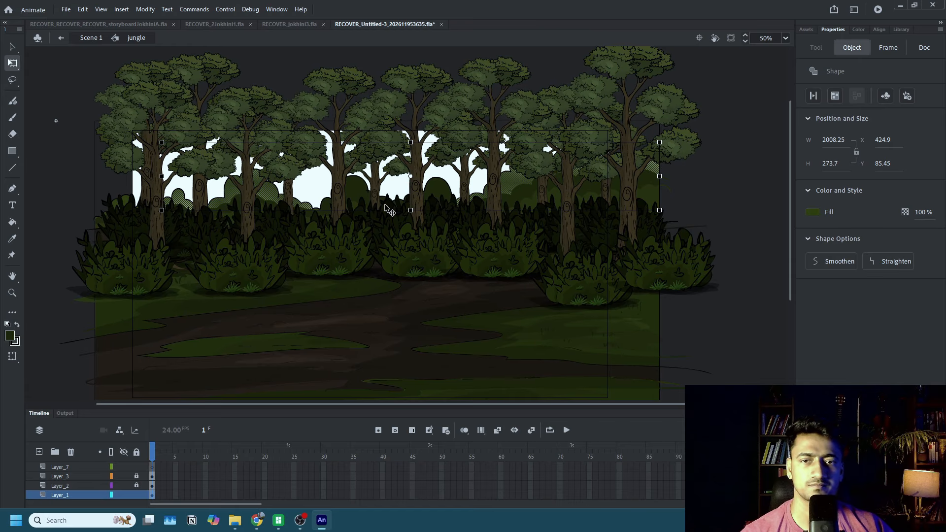
{"action": "left_click", "coordinate": [813, 212]}
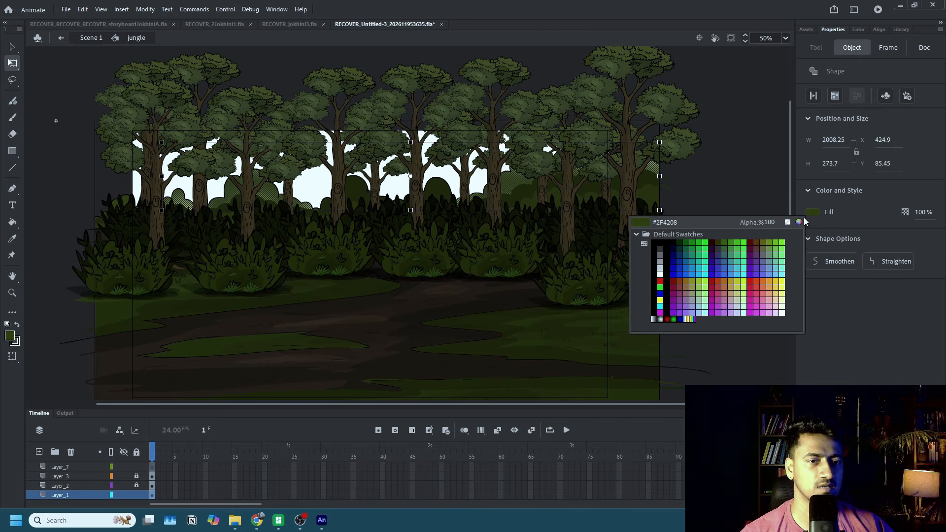
{"action": "left_click", "coordinate": [799, 222]}
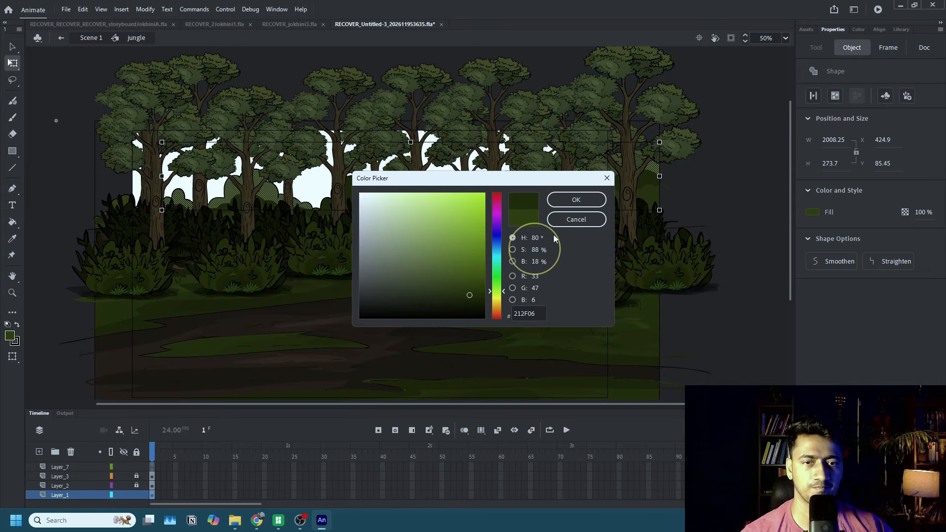
{"action": "left_click", "coordinate": [576, 199]}
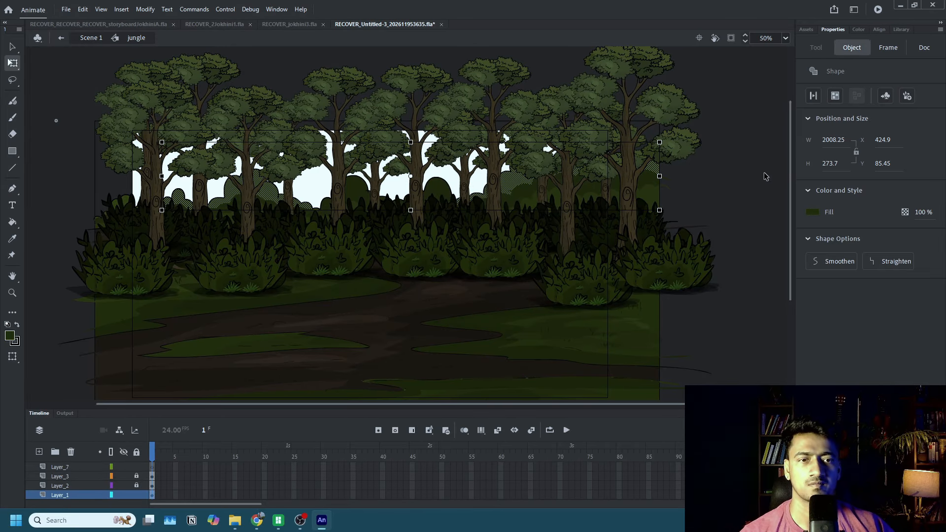
{"action": "left_click", "coordinate": [735, 183]}
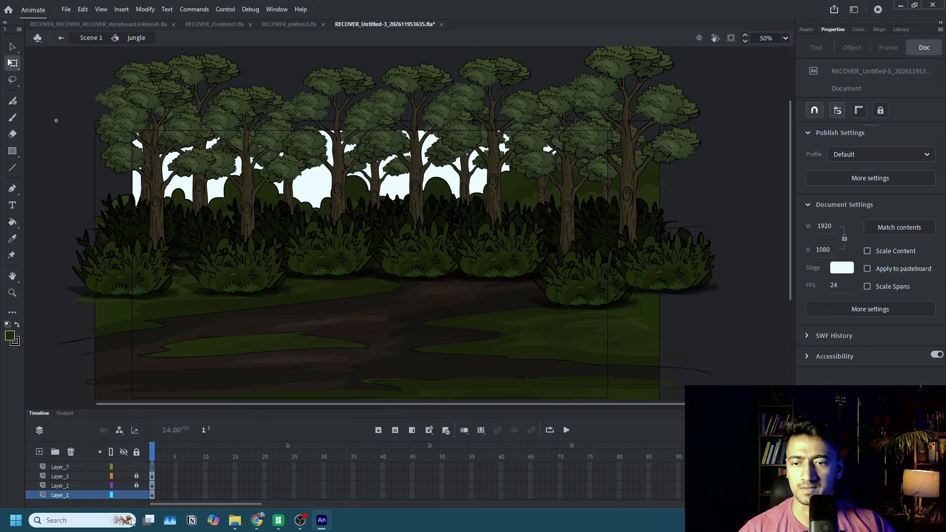
Lock Layer_1 and move Layer_7 beneath it to the bottom of the layer stack.
{"action": "mouse_move", "coordinate": [154, 504]}
{"action": "left_mouse_down"}
{"action": "mouse_move", "coordinate": [208, 505]}
{"action": "mouse_move", "coordinate": [158, 505]}
{"action": "left_mouse_up"}
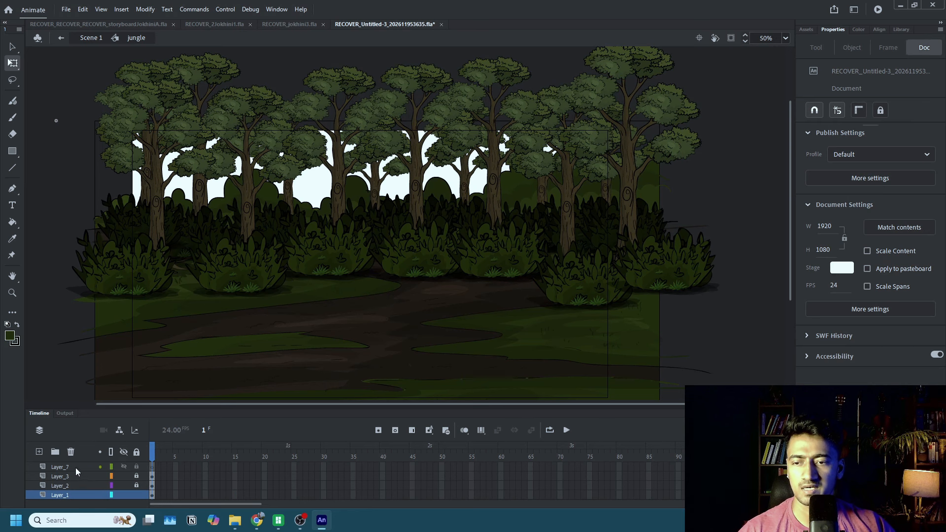
{"action": "left_click", "coordinate": [61, 467]}
{"action": "left_click_drag", "start_coordinate": [108, 411], "coordinate": [101, 370]}
{"action": "left_click", "coordinate": [60, 493]}
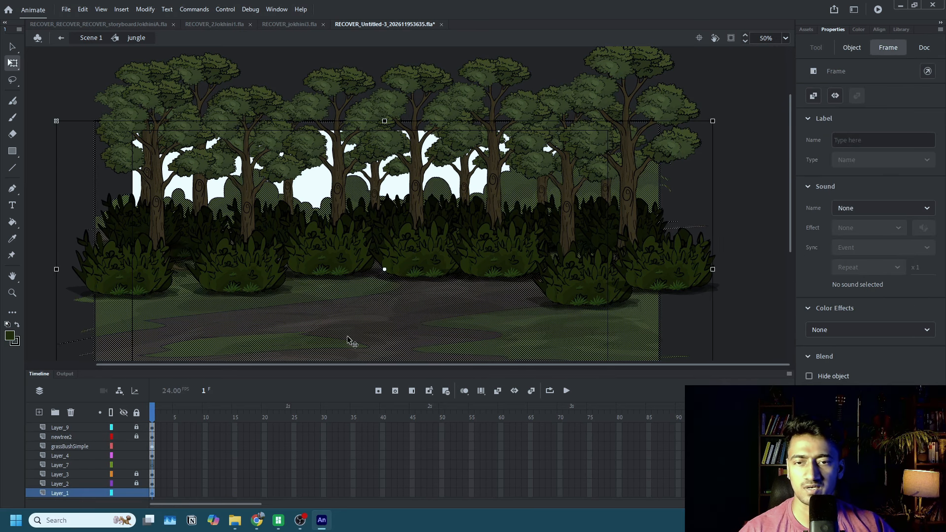
{"action": "left_click", "coordinate": [136, 493]}
{"action": "left_click", "coordinate": [72, 465]}
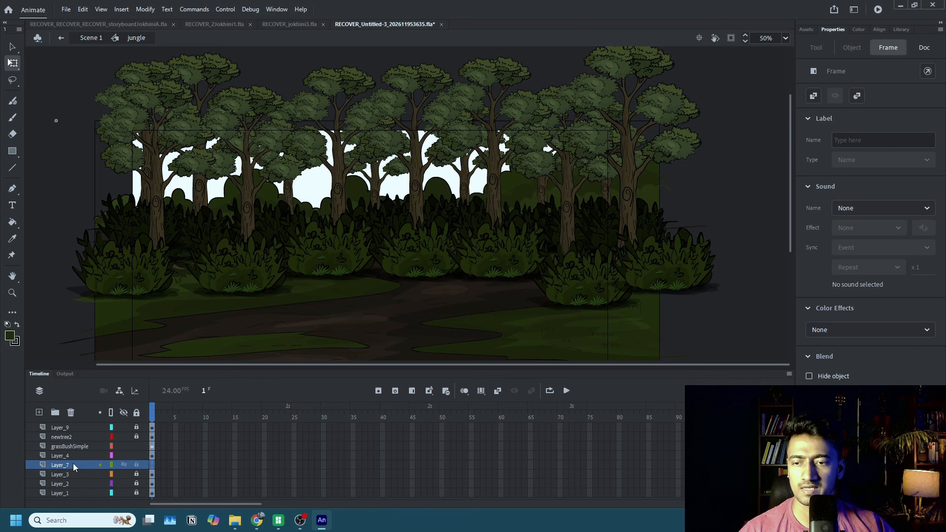
{"action": "left_click_drag", "start_coordinate": [73, 464], "coordinate": [70, 500]}
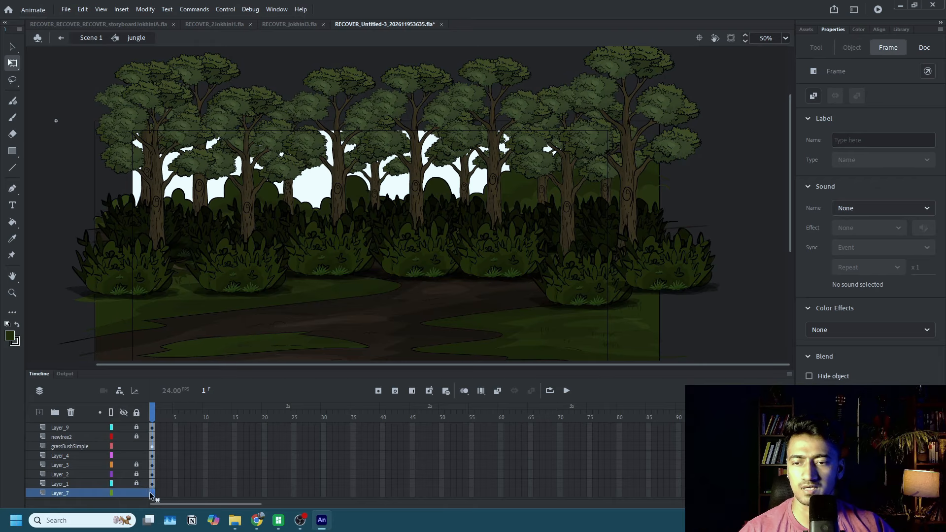
Add the newGrass1 custom asset behind the foliage, shrink it, and duplicate it across the background leftward to the scene's edge.
{"action": "left_click", "coordinate": [806, 29]}
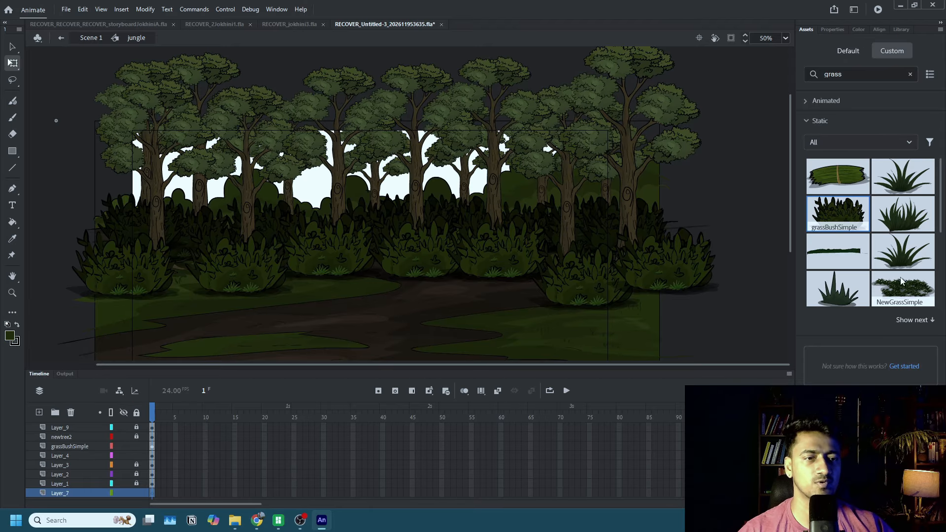
{"action": "left_click_drag", "start_coordinate": [905, 216], "coordinate": [529, 197]}
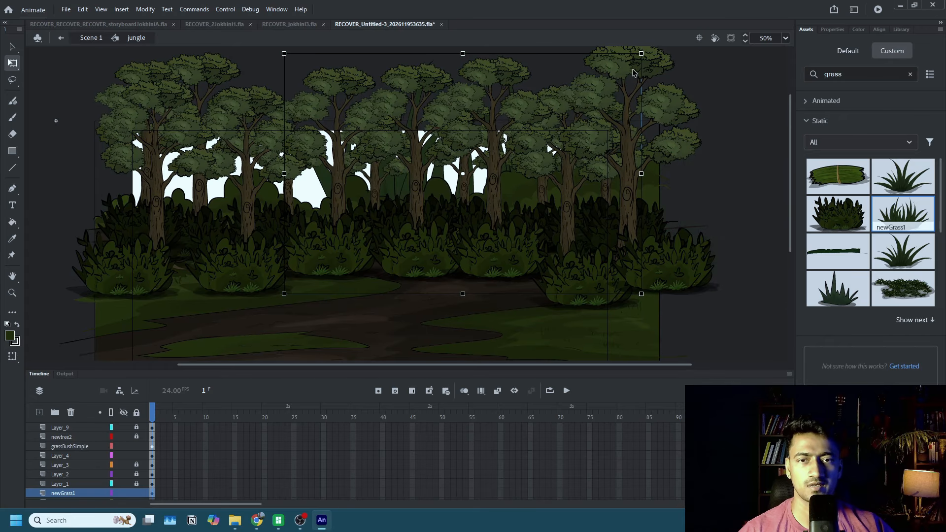
{"action": "left_click_drag", "start_coordinate": [640, 64], "coordinate": [523, 143]}
{"action": "left_click_drag", "start_coordinate": [456, 192], "coordinate": [89, 183]}
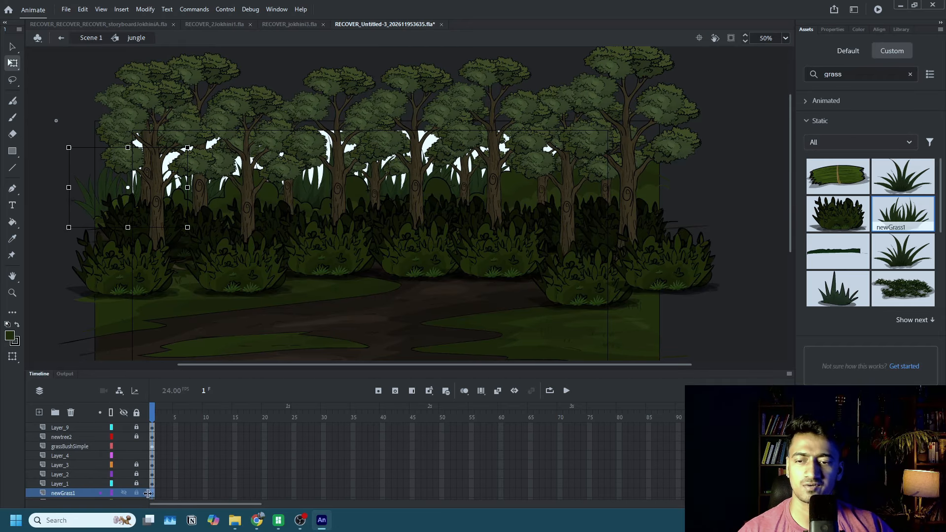
Darken the background grass by applying a -48% Brightness color effect to the newGrass1 frame.
{"action": "left_click", "coordinate": [152, 493]}
{"action": "left_click", "coordinate": [838, 39]}
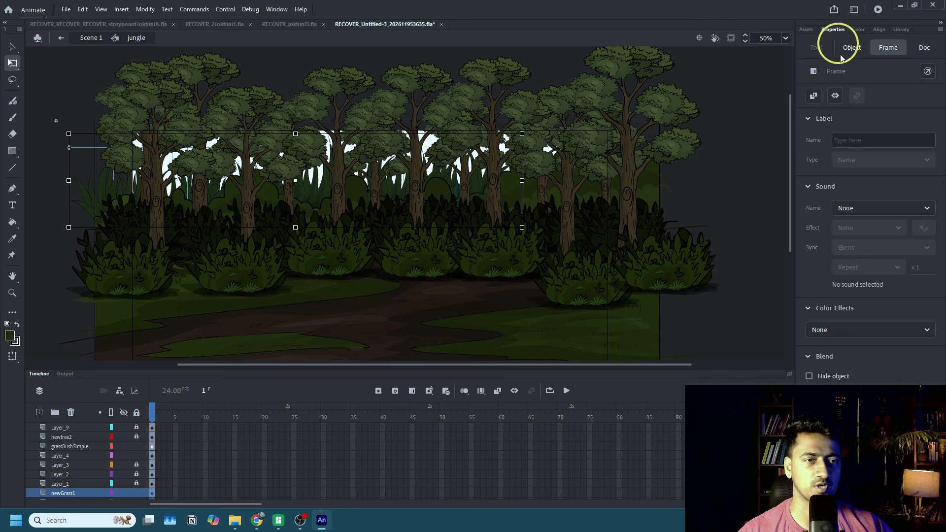
{"action": "left_click", "coordinate": [845, 330]}
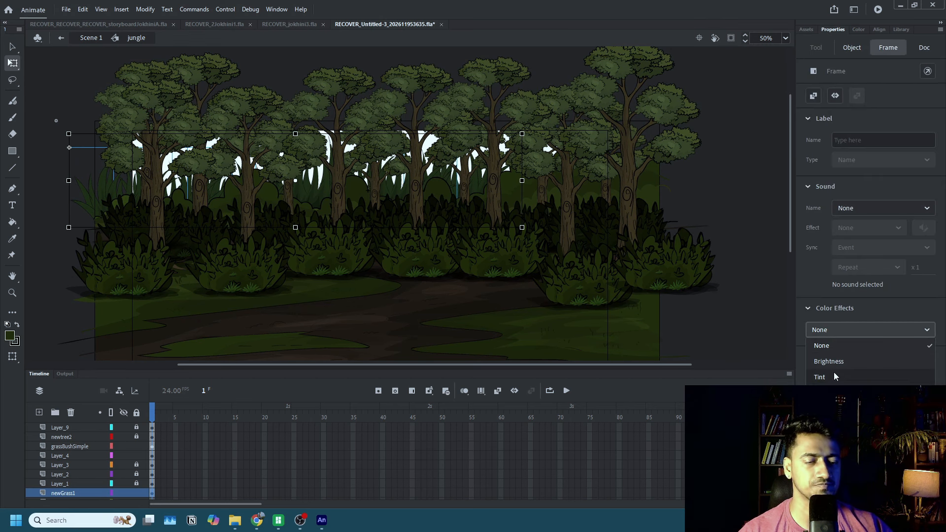
{"action": "left_click", "coordinate": [832, 361]}
{"action": "left_click", "coordinate": [840, 358]}
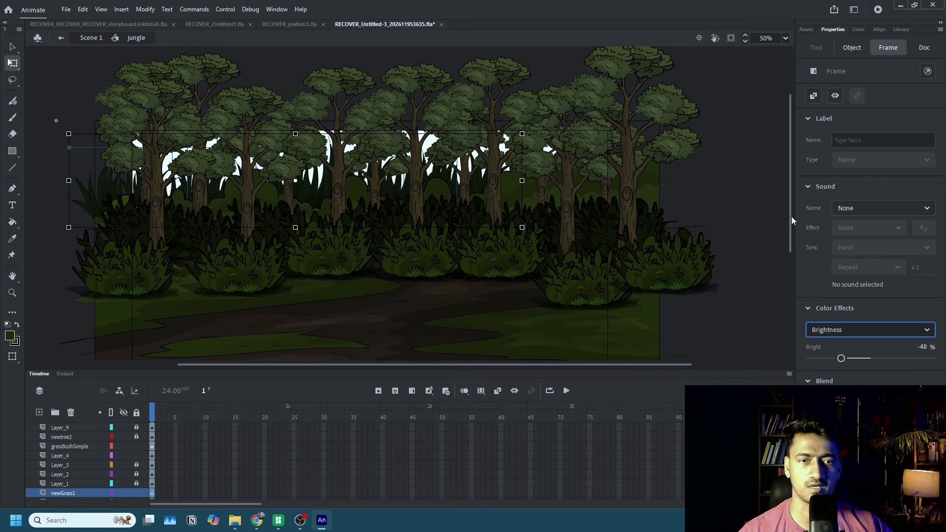
{"action": "left_click", "coordinate": [754, 215]}
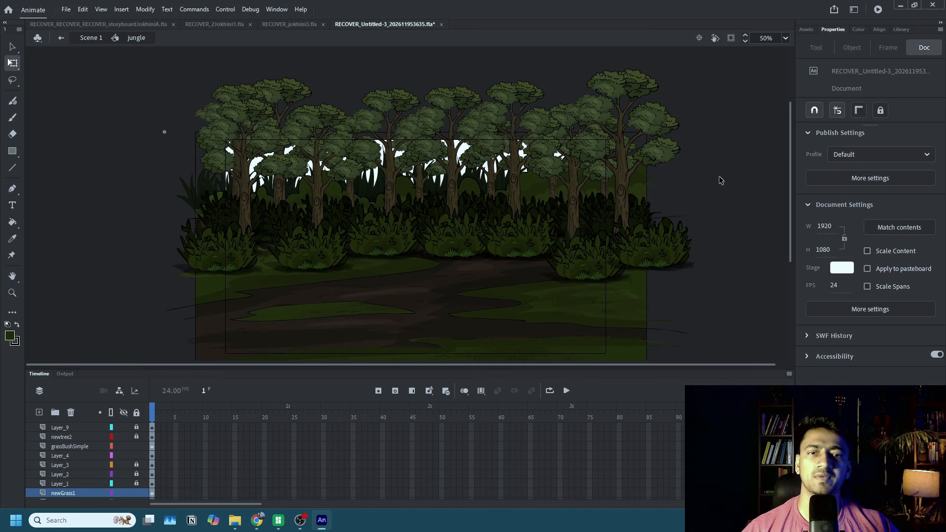
{"action": "scroll", "coordinate": [721, 181], "scroll_direction": "up", "scroll_amount": 1}
{"action": "scroll", "coordinate": [603, 183], "scroll_direction": "down", "scroll_amount": 1}
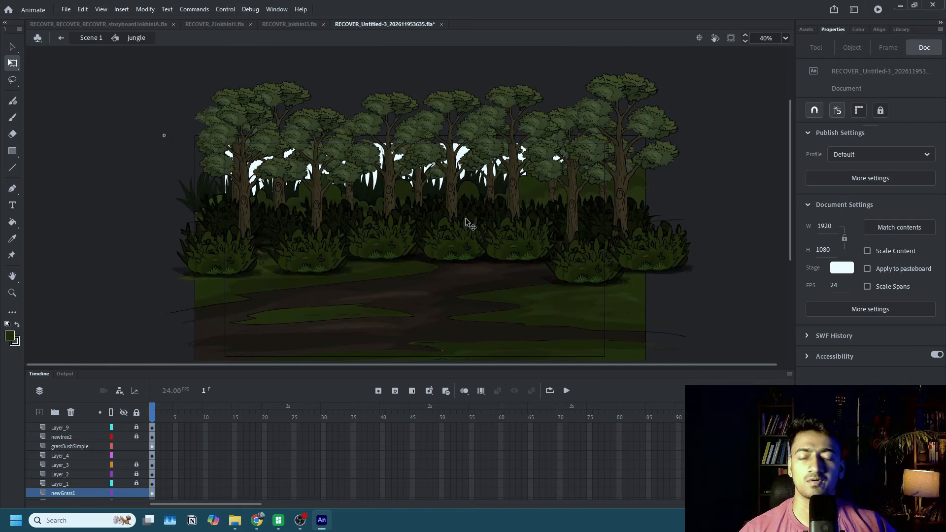
Darken the back row of trees by applying a -36% Brightness color effect to the Layer_4 frame.
{"action": "scroll", "coordinate": [490, 185], "scroll_direction": "up", "scroll_amount": 2}
{"action": "left_click", "coordinate": [490, 185], "text": "ctrl"}
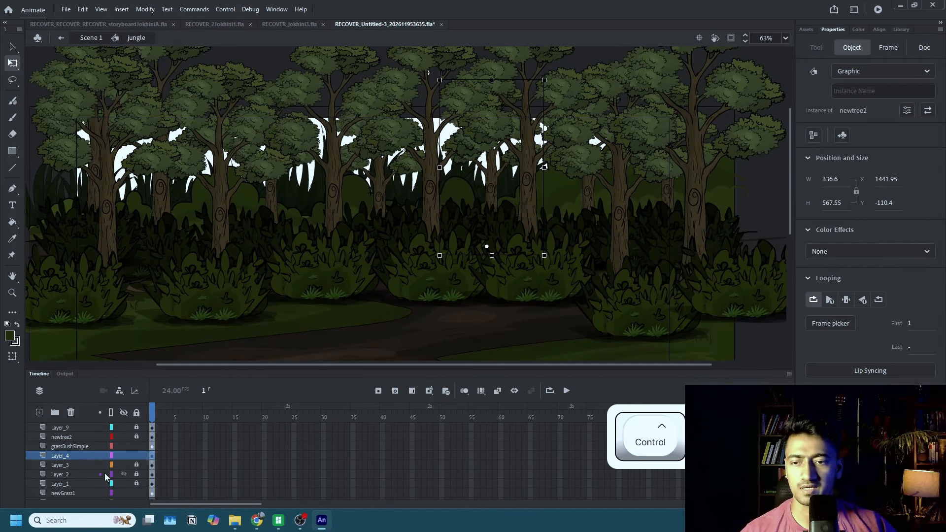
{"action": "left_click", "coordinate": [153, 455]}
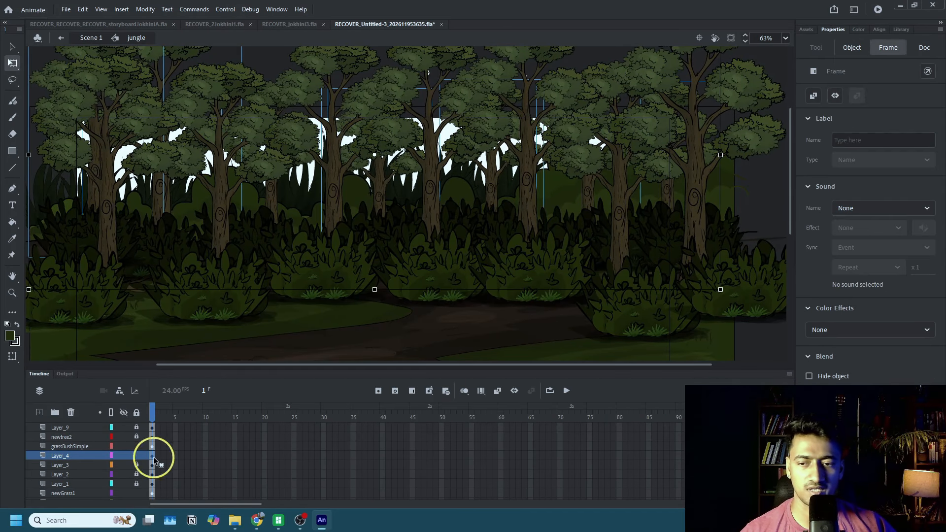
{"action": "left_click", "coordinate": [845, 330]}
{"action": "left_click", "coordinate": [831, 361]}
{"action": "left_click_drag", "start_coordinate": [841, 363], "coordinate": [853, 361]}
{"action": "scroll", "coordinate": [493, 236], "scroll_direction": "down", "scroll_amount": 2}
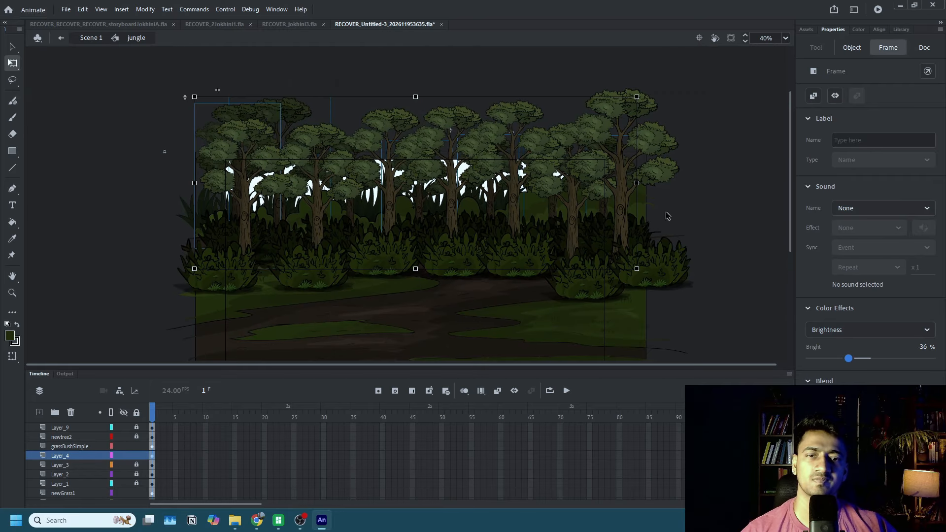
{"action": "left_click", "coordinate": [725, 198]}
{"action": "scroll", "coordinate": [661, 266], "scroll_direction": "down", "scroll_amount": 3}
{"action": "scroll", "coordinate": [661, 263], "scroll_direction": "up", "scroll_amount": 3}
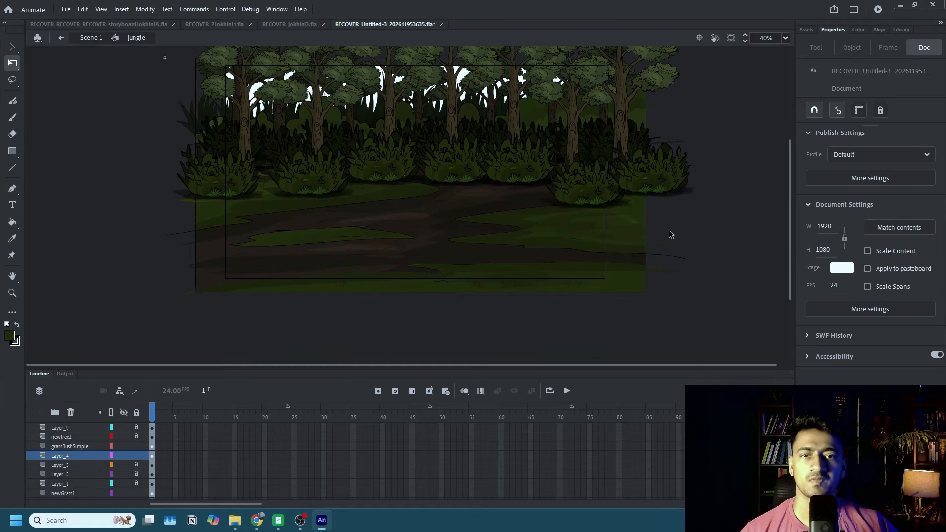
{"action": "scroll", "coordinate": [671, 234], "scroll_direction": "up", "scroll_amount": 2}
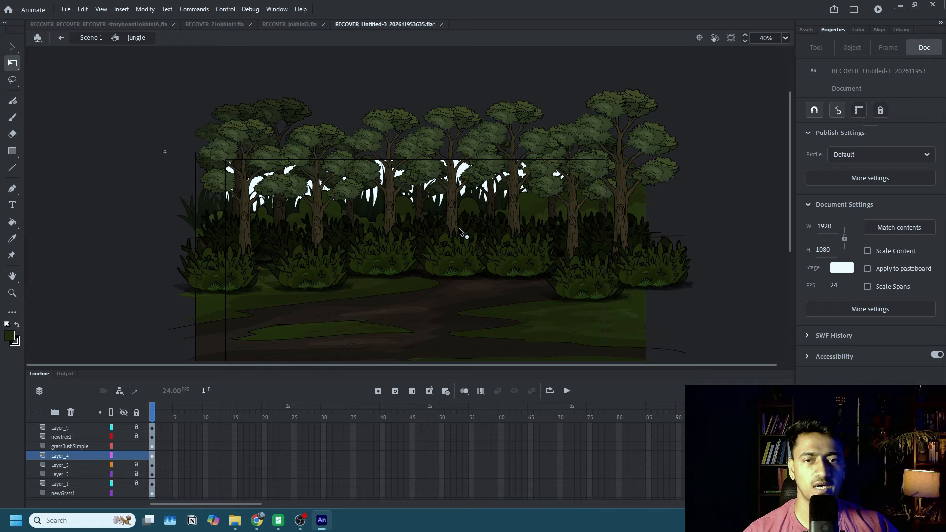
Lock the grassBushSimple and Layer_4 layers, and unlock newtree2 with its first frame selected.
{"action": "left_click_drag", "start_coordinate": [137, 446], "coordinate": [137, 455]}
{"action": "left_click", "coordinate": [137, 437]}
{"action": "left_click", "coordinate": [153, 437]}
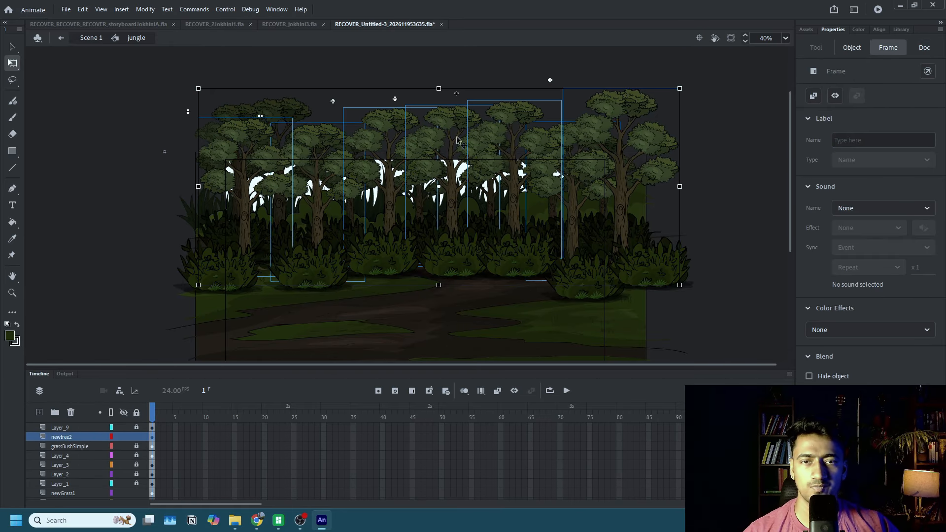
Enlarge the middle front tree to about 665 by 1122, the second from the left to about 603 by 1017, and the rightmost one slightly.
{"action": "left_click", "coordinate": [469, 102]}
{"action": "left_click", "coordinate": [450, 127]}
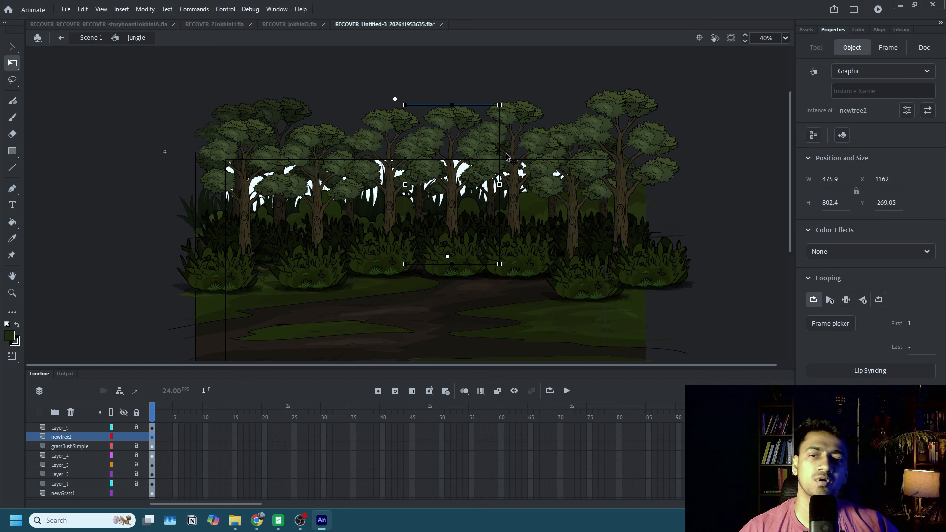
{"action": "left_click_drag", "start_coordinate": [500, 105], "coordinate": [547, 42]}
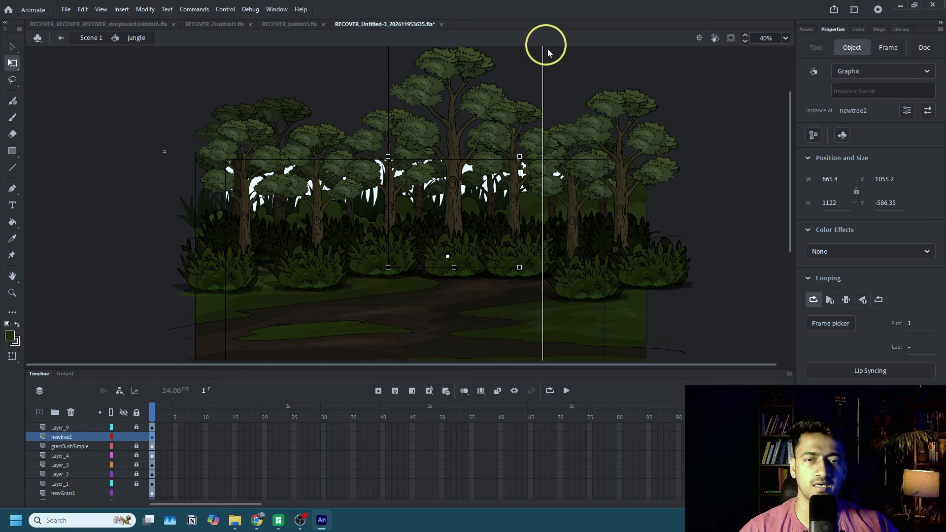
{"action": "left_click", "coordinate": [328, 144]}
{"action": "left_click_drag", "start_coordinate": [365, 122], "coordinate": [421, 81]}
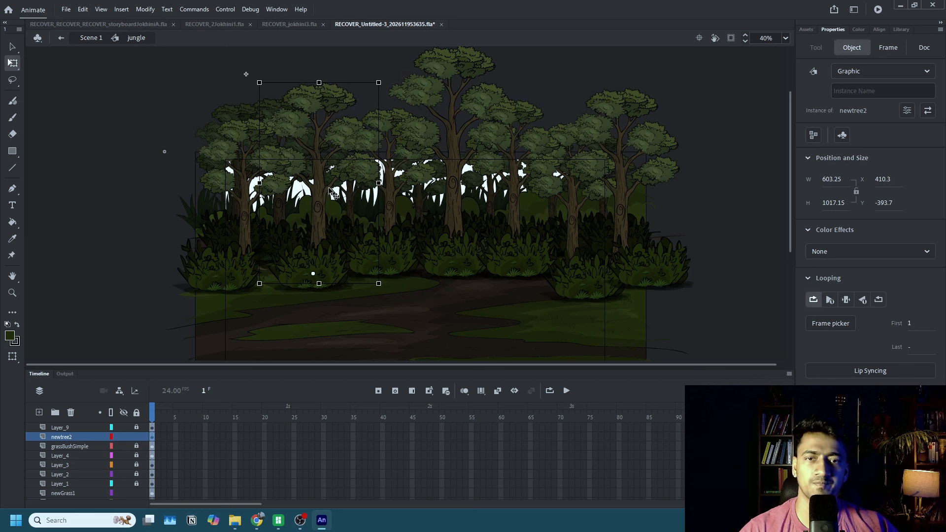
{"action": "left_click", "coordinate": [572, 222]}
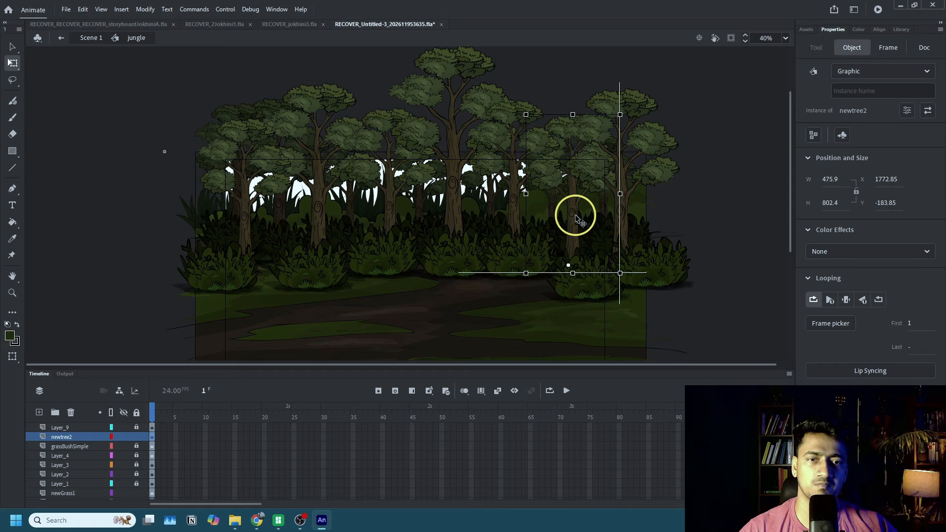
{"action": "left_click_drag", "start_coordinate": [620, 115], "coordinate": [689, 63]}
{"action": "left_click", "coordinate": [754, 120]}
Lock the newtree2 and newGrass1 layers.
{"action": "scroll", "coordinate": [682, 193], "scroll_direction": "down", "scroll_amount": 2}
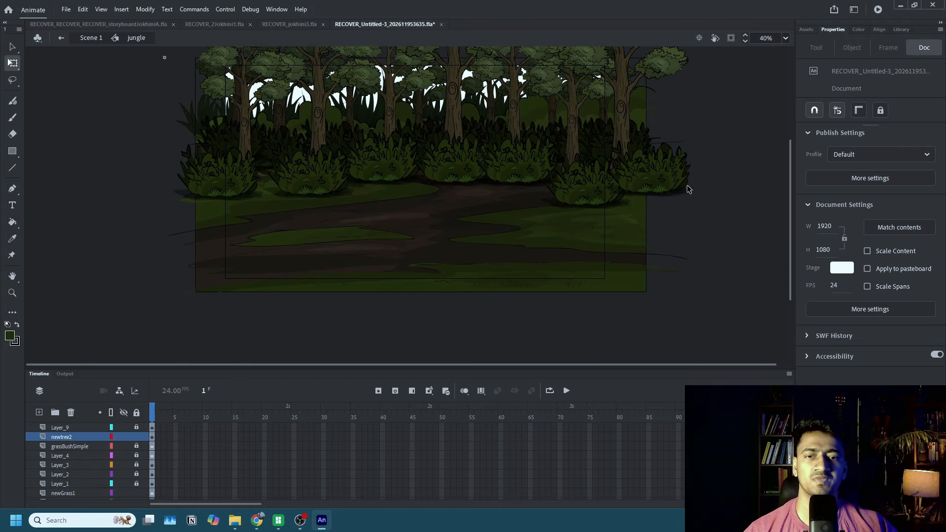
{"action": "scroll", "coordinate": [689, 207], "scroll_direction": "up", "scroll_amount": 2}
{"action": "scroll", "coordinate": [701, 220], "scroll_direction": "down", "scroll_amount": 2}
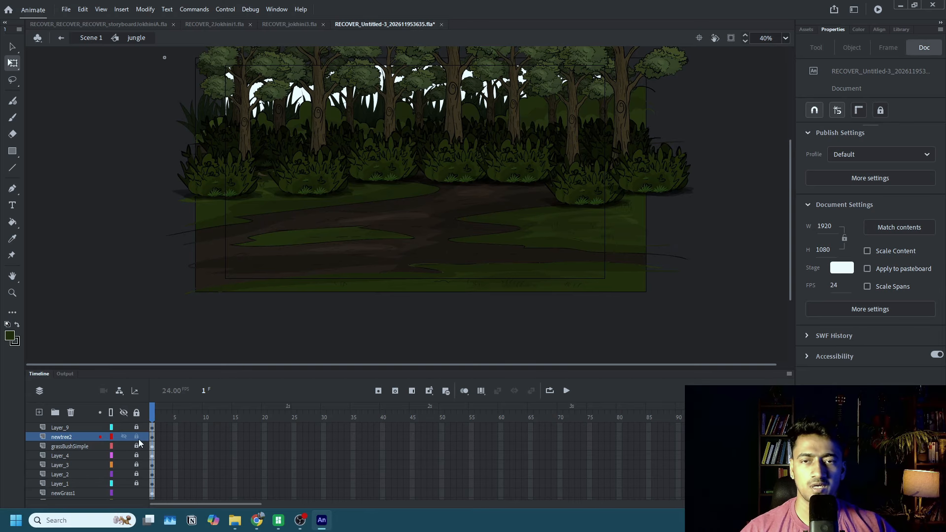
{"action": "scroll", "coordinate": [561, 211], "scroll_direction": "up", "scroll_amount": 2}
{"action": "scroll", "coordinate": [532, 276], "scroll_direction": "down", "scroll_amount": 4}
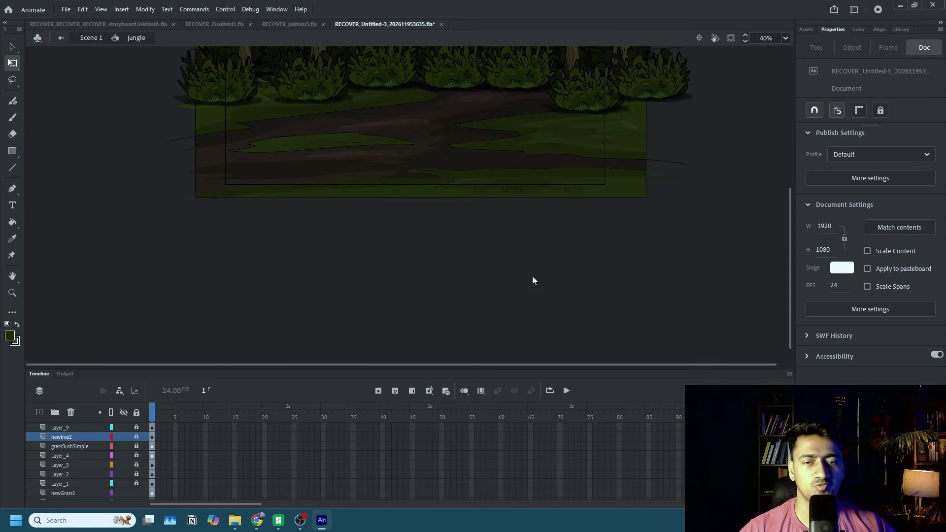
{"action": "scroll", "coordinate": [528, 270], "scroll_direction": "up", "scroll_amount": 4}
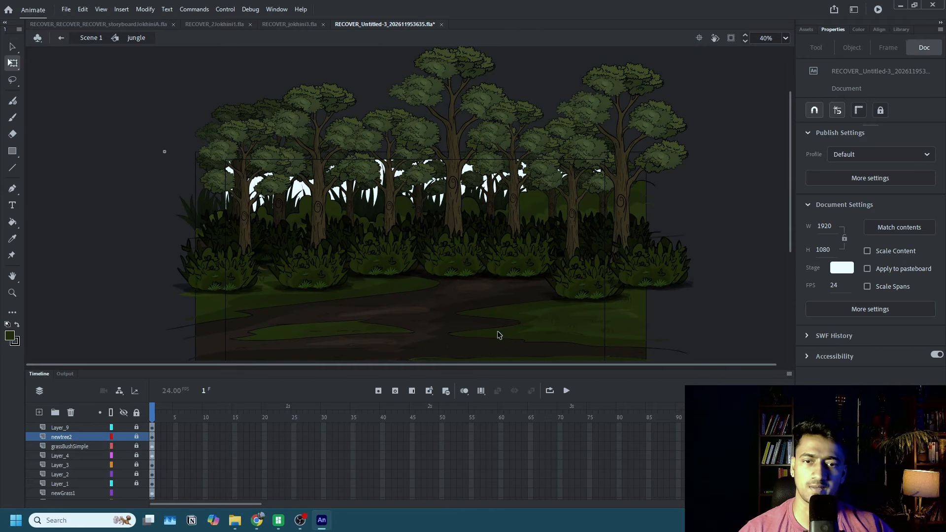
{"action": "scroll", "coordinate": [499, 331], "scroll_direction": "down", "scroll_amount": 2}
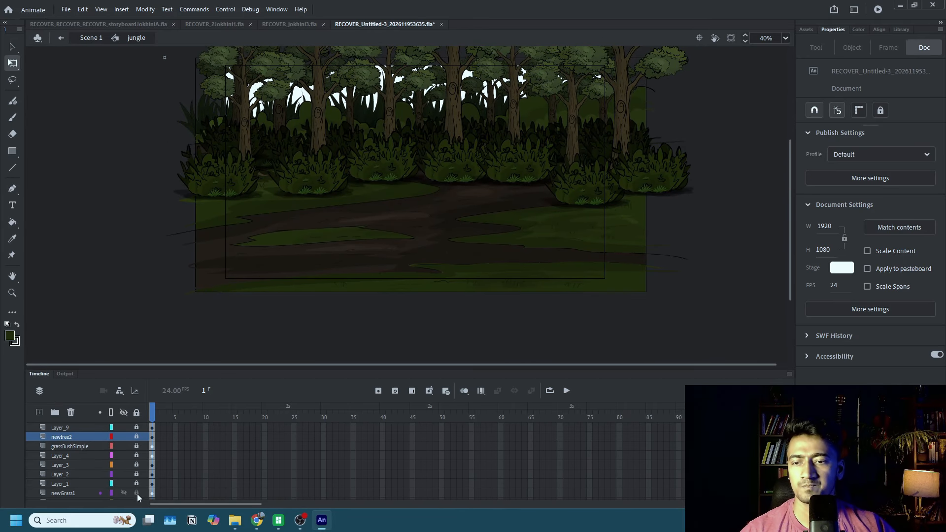
{"action": "scroll", "coordinate": [138, 495], "scroll_direction": "down", "scroll_amount": 1}
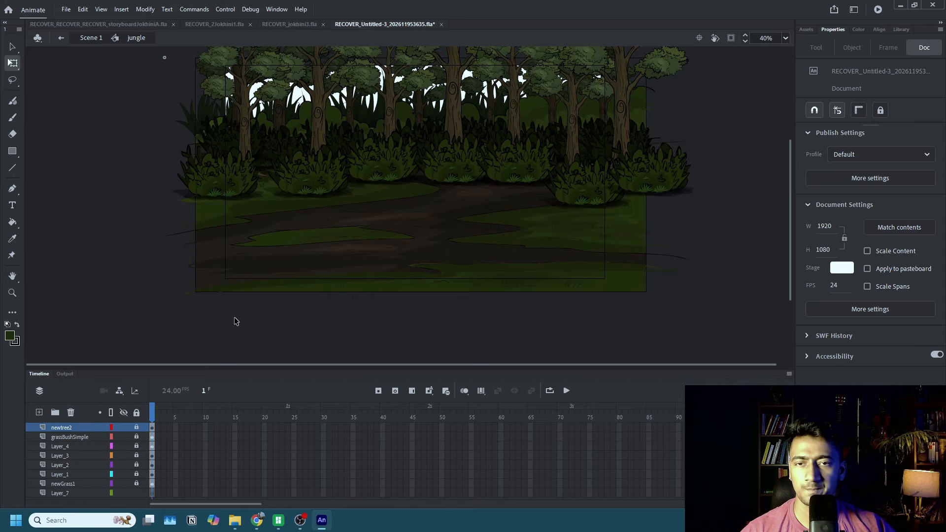
{"action": "left_click", "coordinate": [296, 262]}
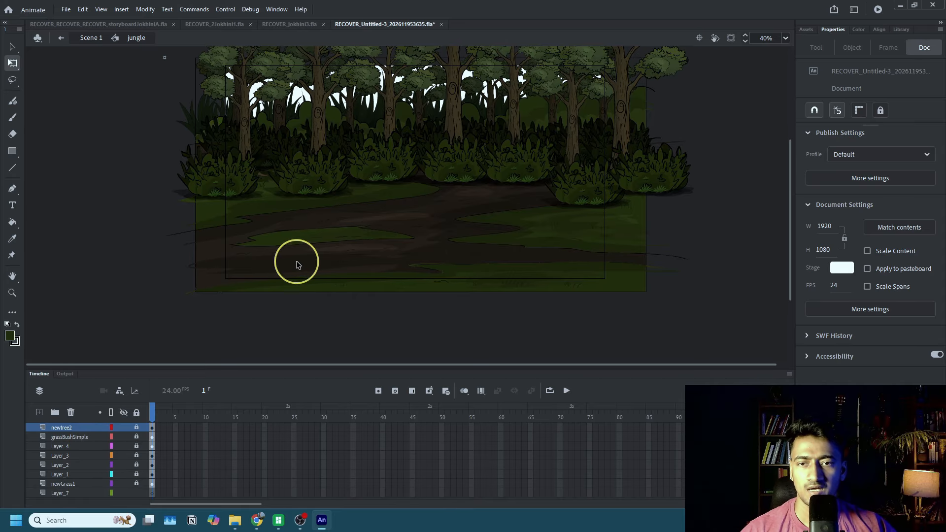
Keep Layer_3 locked, unlock Layer_4 and rename it as treeBack.
{"action": "left_click", "coordinate": [137, 454]}
{"action": "left_click", "coordinate": [78, 455]}
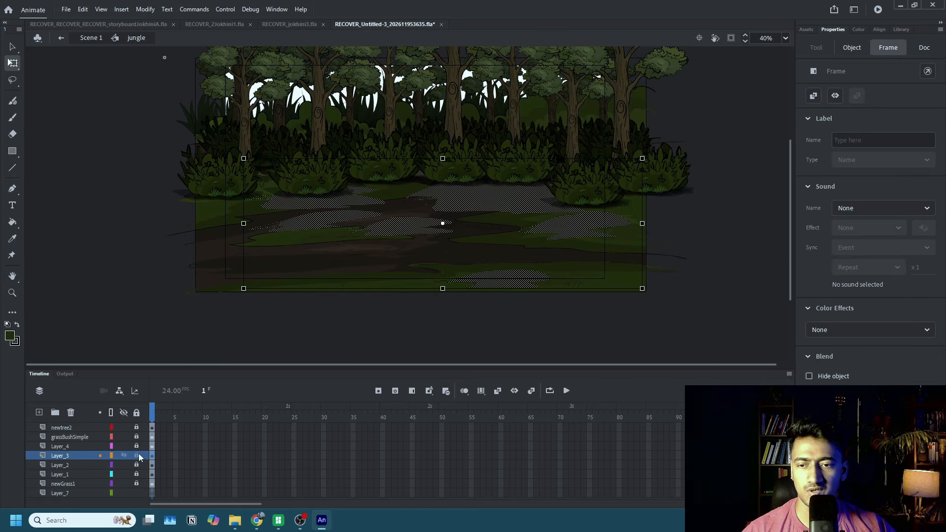
{"action": "left_click", "coordinate": [138, 454]}
{"action": "left_click", "coordinate": [138, 447]}
{"action": "left_click", "coordinate": [82, 448]}
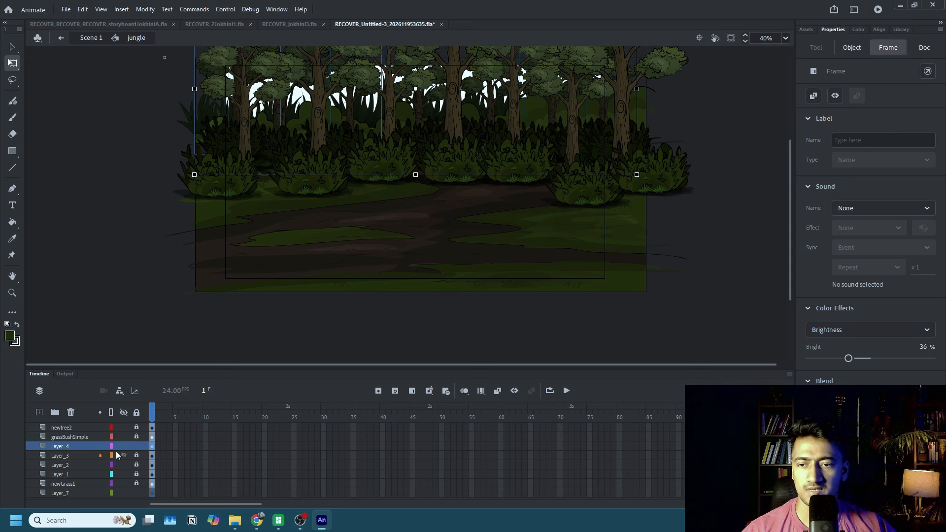
{"action": "double_click", "coordinate": [68, 446]}
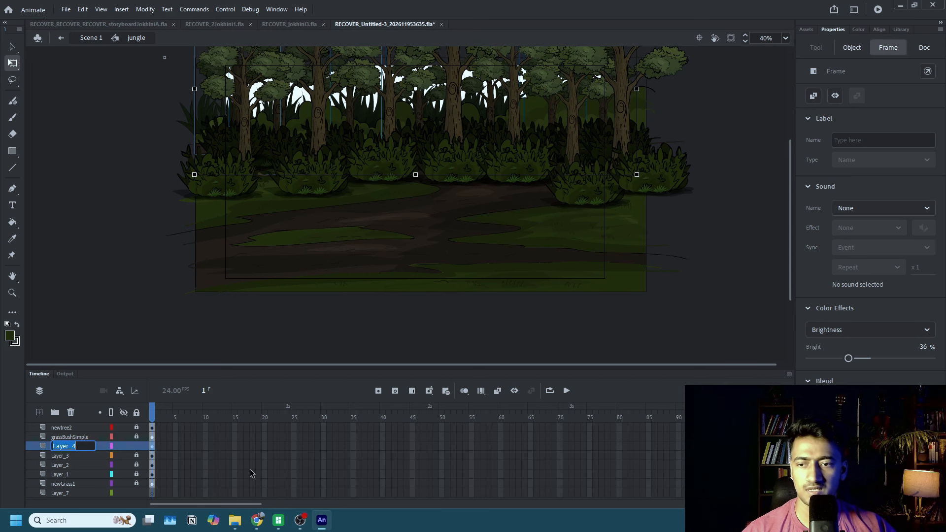
{"action": "type", "text": "treeBack"}
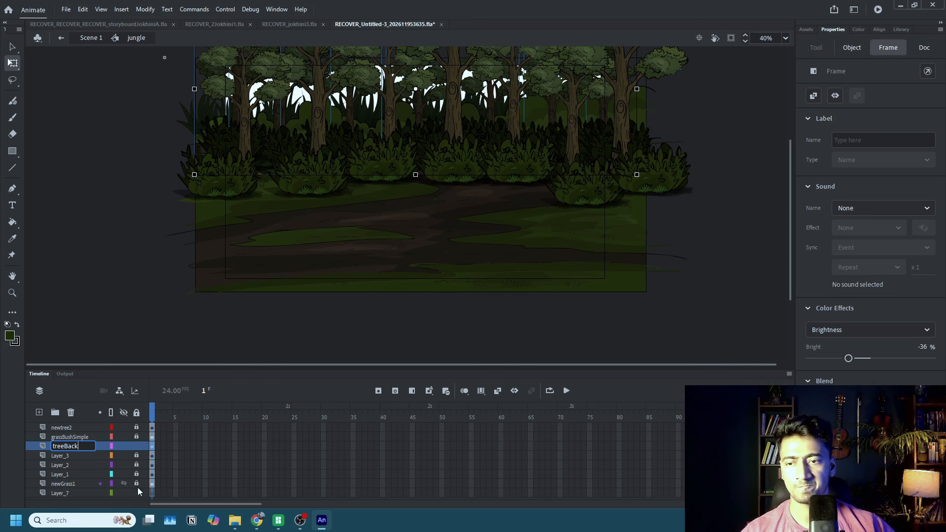
Add a new layer directly above Layer_3 and select its first frame.
{"action": "left_click", "coordinate": [82, 459]}
{"action": "left_click", "coordinate": [40, 413]}
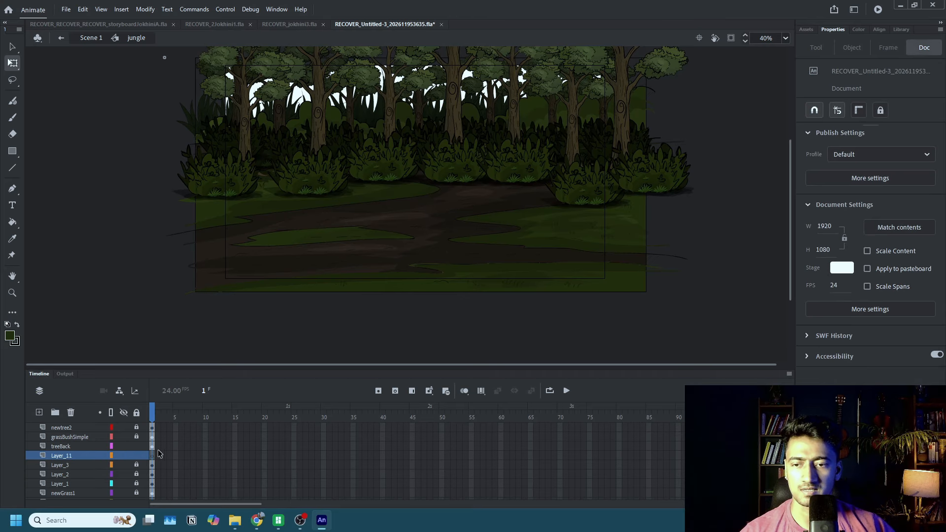
{"action": "left_click", "coordinate": [154, 455]}
{"action": "left_click", "coordinate": [153, 455]}
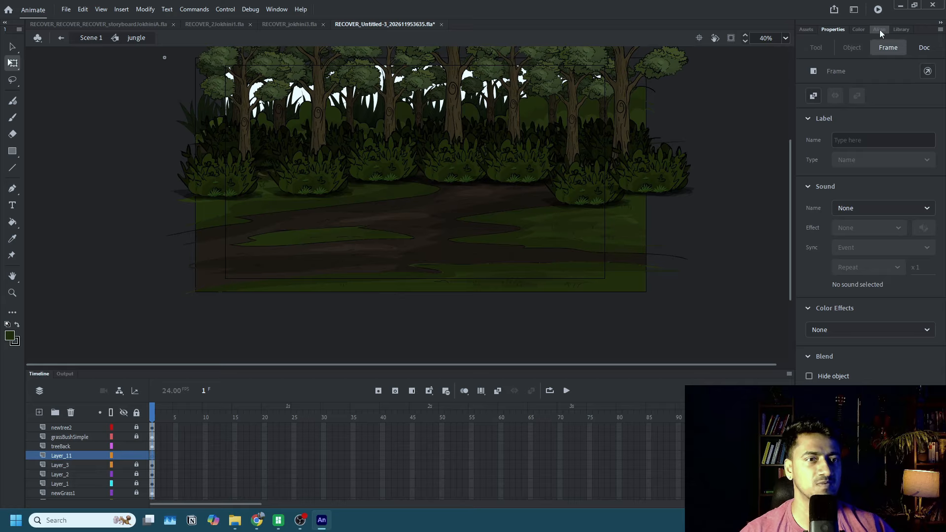
Bring in the NewGrass3 custom asset in place of a deleted newGrass1 trial, and move its layer directly above grassBushSimple.
{"action": "left_click", "coordinate": [812, 28]}
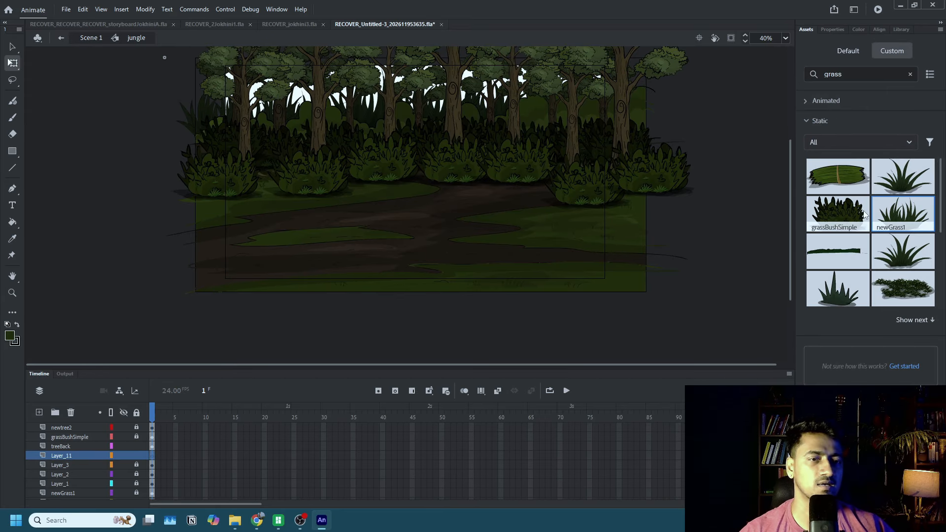
{"action": "left_click_drag", "start_coordinate": [906, 219], "coordinate": [477, 242]}
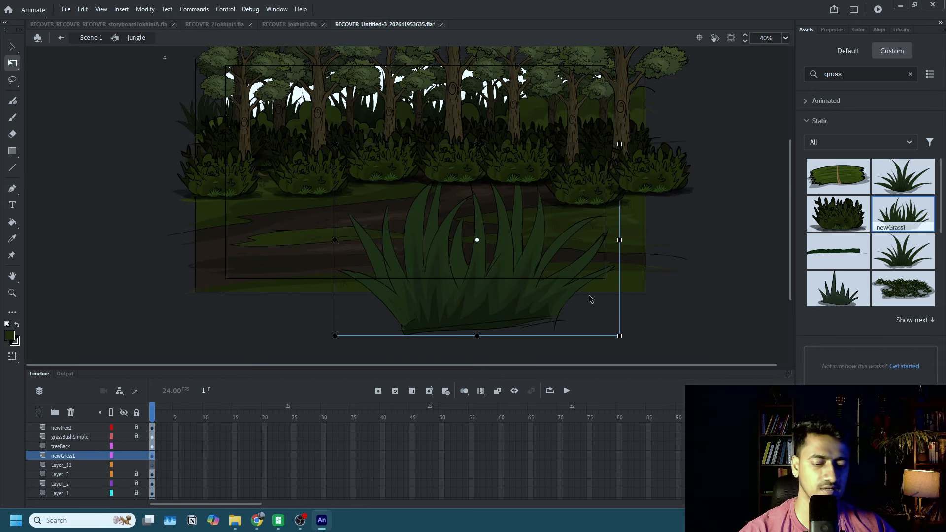
{"action": "key", "text": "Delete"}
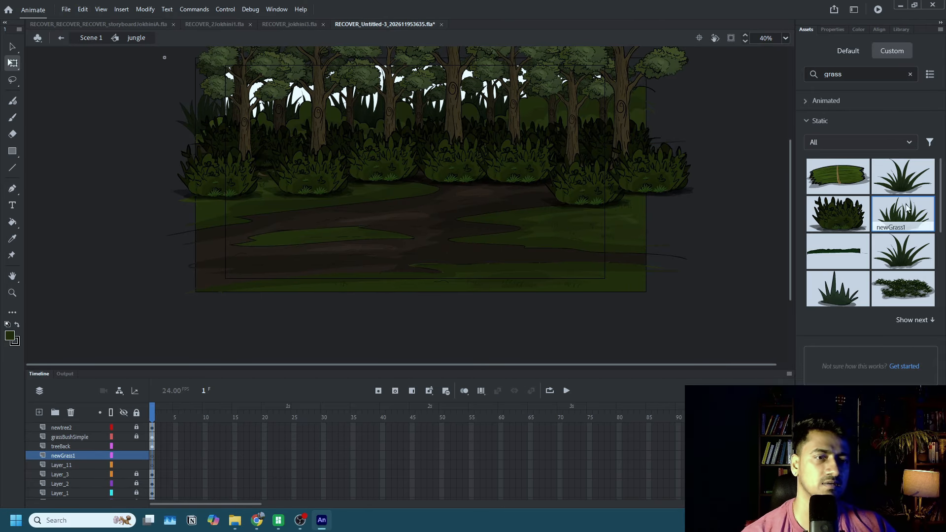
{"action": "left_click_drag", "start_coordinate": [906, 182], "coordinate": [412, 228]}
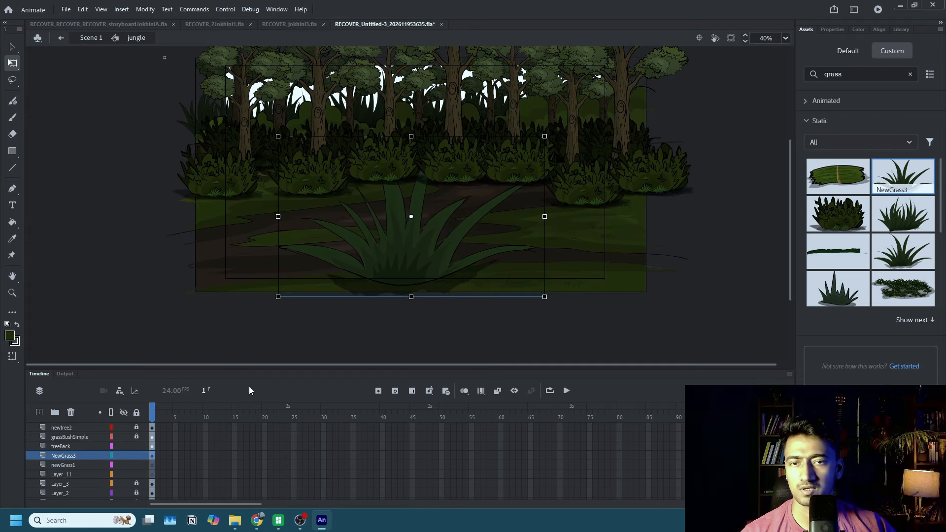
{"action": "left_click_drag", "start_coordinate": [79, 456], "coordinate": [77, 434]}
Shrink the NewGrass3 clump to a small tuft and scatter copies of varied size across the grass and dirt path.
{"action": "left_click_drag", "start_coordinate": [544, 137], "coordinate": [469, 210]}
{"action": "left_click_drag", "start_coordinate": [470, 210], "coordinate": [603, 224]}
{"action": "left_click_drag", "start_coordinate": [601, 224], "coordinate": [554, 267]}
{"action": "left_click", "coordinate": [411, 217]}
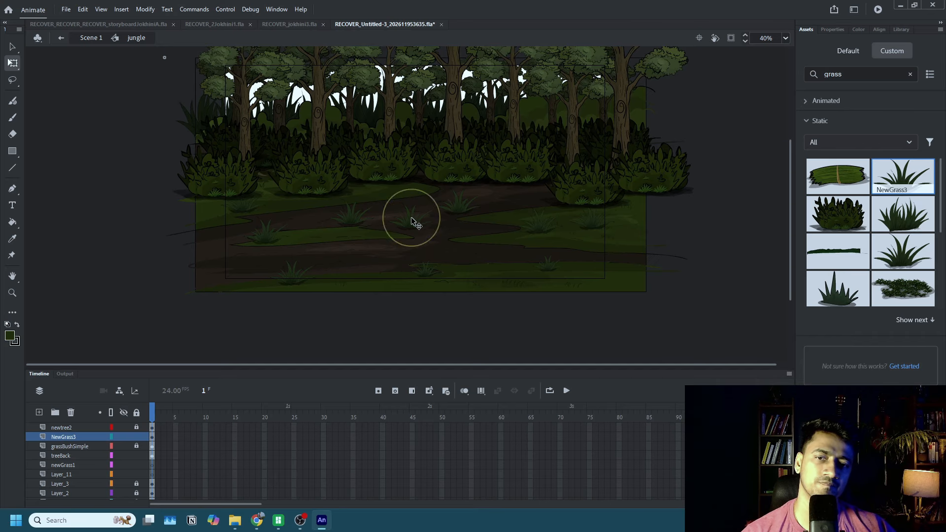
Add two more grass tufts, one near the bushes' base above the path and a slightly reduced one at the right grass edge.
{"action": "left_click_drag", "start_coordinate": [435, 203], "coordinate": [428, 157]}
{"action": "scroll", "coordinate": [414, 223], "scroll_direction": "up", "scroll_amount": 4}
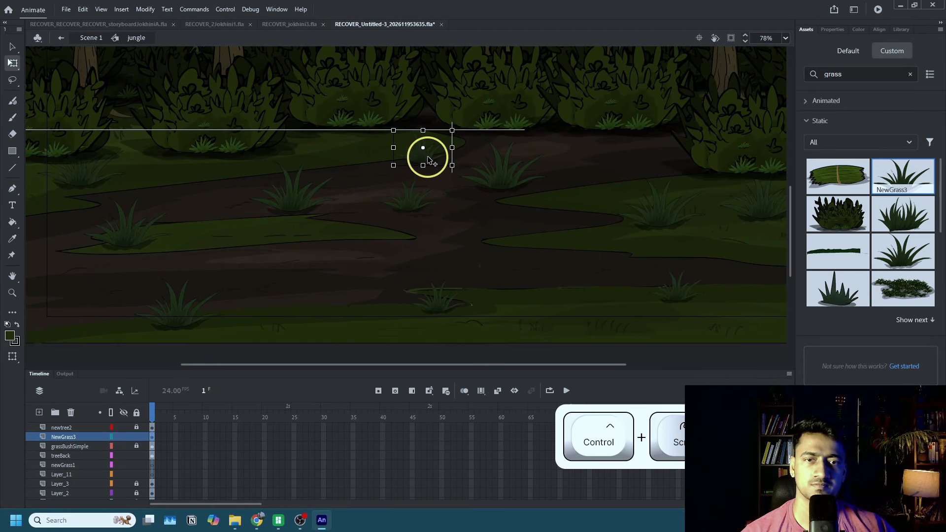
{"action": "left_click_drag", "start_coordinate": [496, 177], "coordinate": [551, 197]}
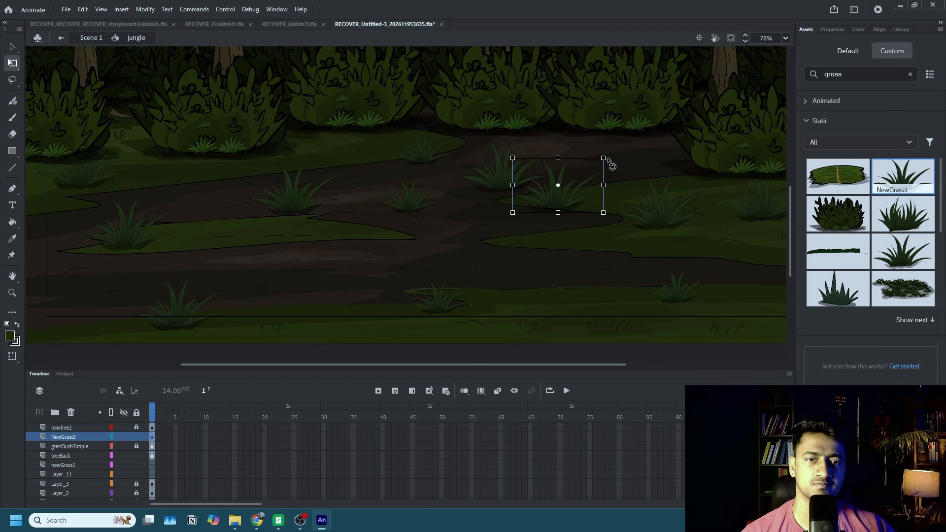
{"action": "left_click_drag", "start_coordinate": [604, 159], "coordinate": [592, 166]}
{"action": "scroll", "coordinate": [597, 183], "scroll_direction": "down", "scroll_amount": 3}
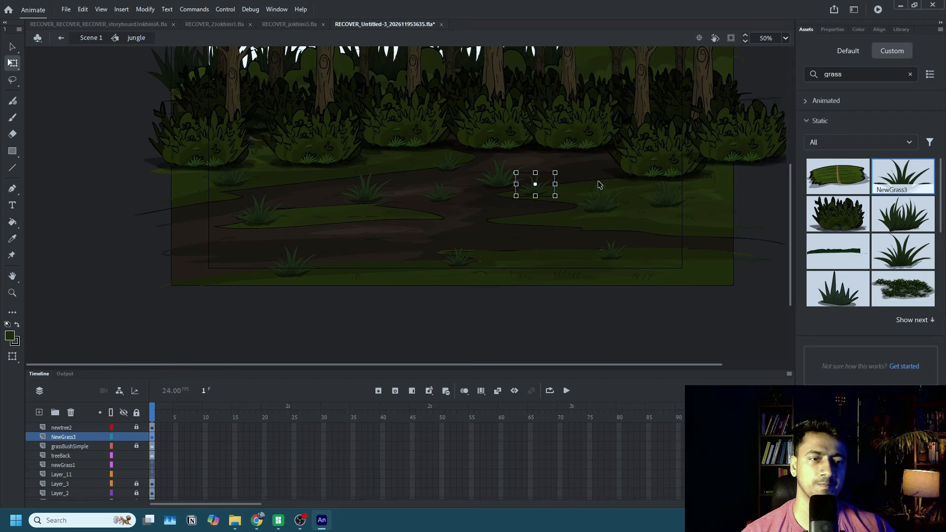
Place the NewGrassSimple asset on the path at a reduced size and put a copy on the left grass patch.
{"action": "left_click_drag", "start_coordinate": [904, 290], "coordinate": [539, 221]}
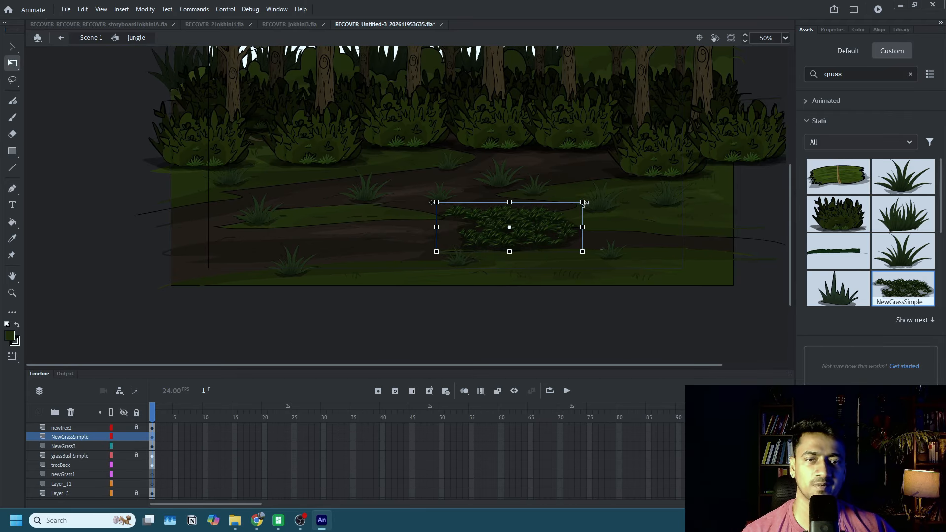
{"action": "left_click_drag", "start_coordinate": [583, 202], "coordinate": [331, 200]}
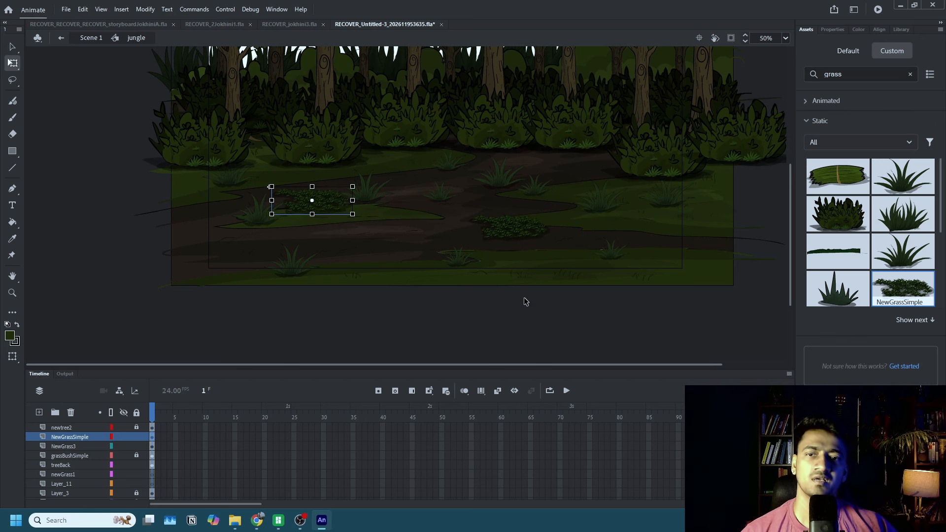
{"action": "left_click", "coordinate": [543, 313]}
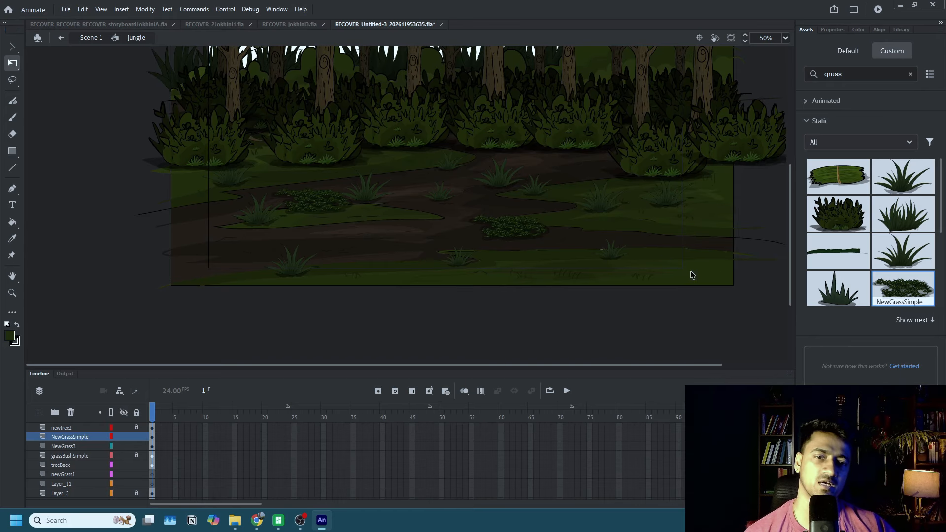
Search the custom assets for "leave" and place the static leavesAnimated asset over the jungle ground.
{"action": "left_click", "coordinate": [856, 74]}
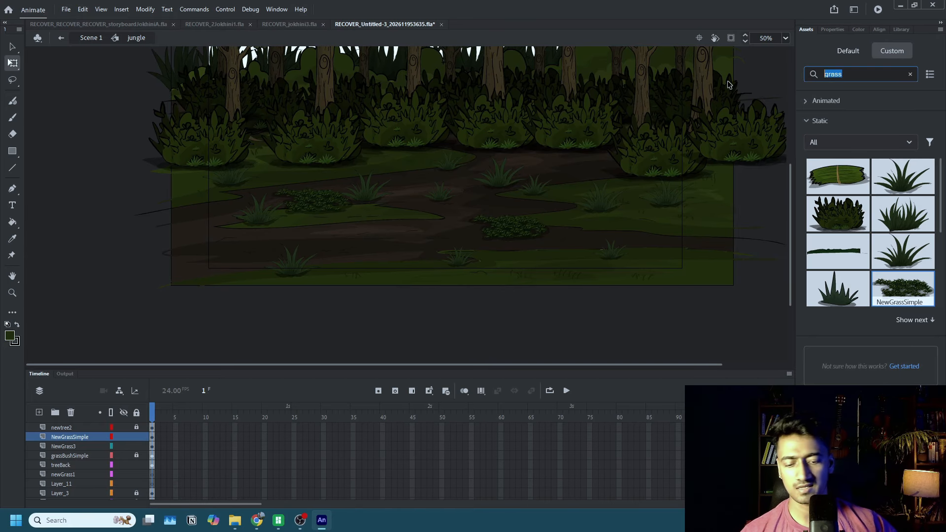
{"action": "type", "text": "leave"}
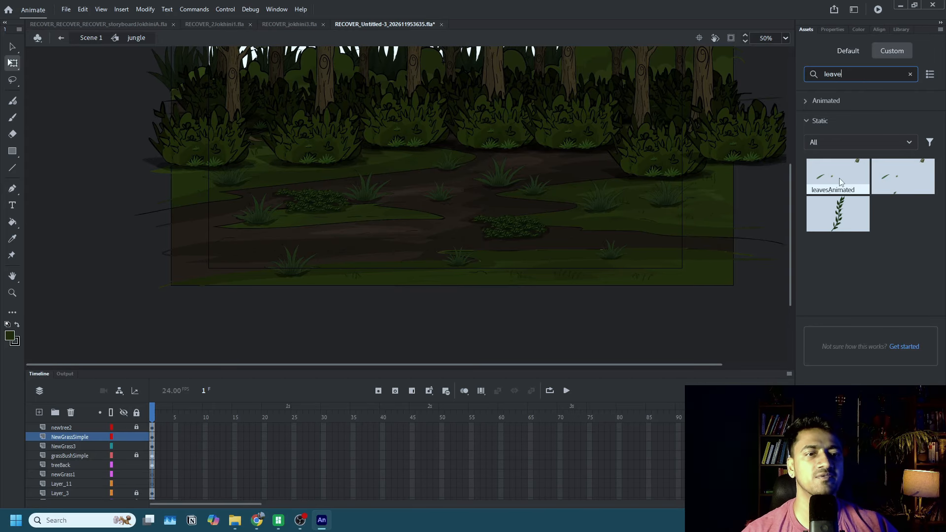
{"action": "left_click", "coordinate": [833, 123]}
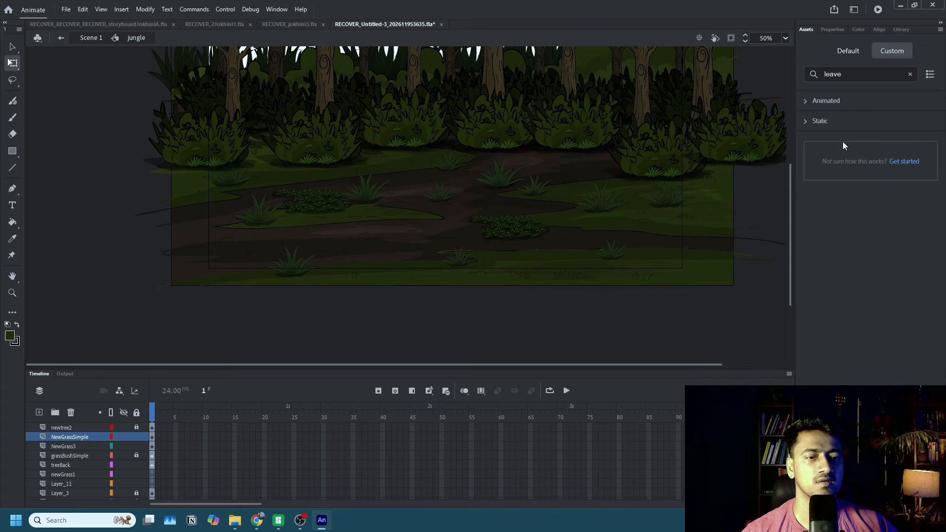
{"action": "left_click", "coordinate": [830, 103]}
{"action": "left_click", "coordinate": [837, 101]}
{"action": "left_click", "coordinate": [842, 121]}
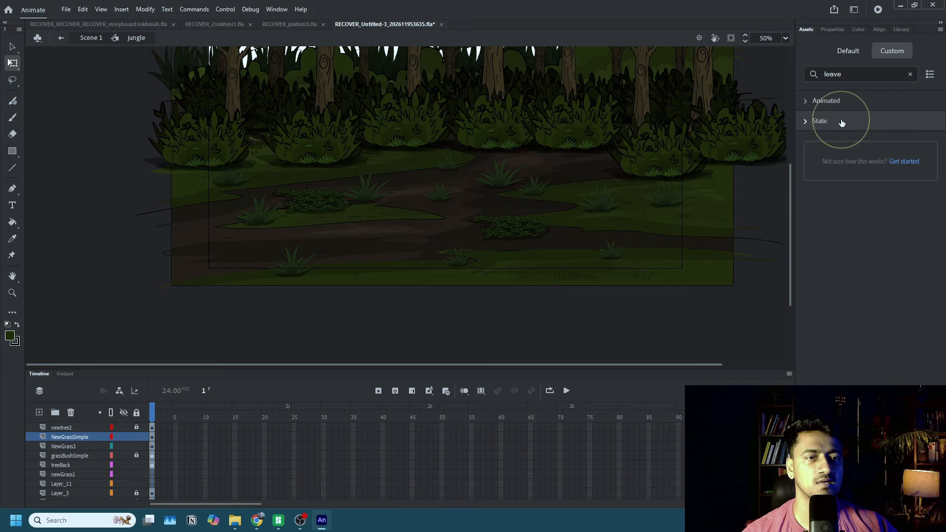
{"action": "left_click_drag", "start_coordinate": [837, 176], "coordinate": [548, 232]}
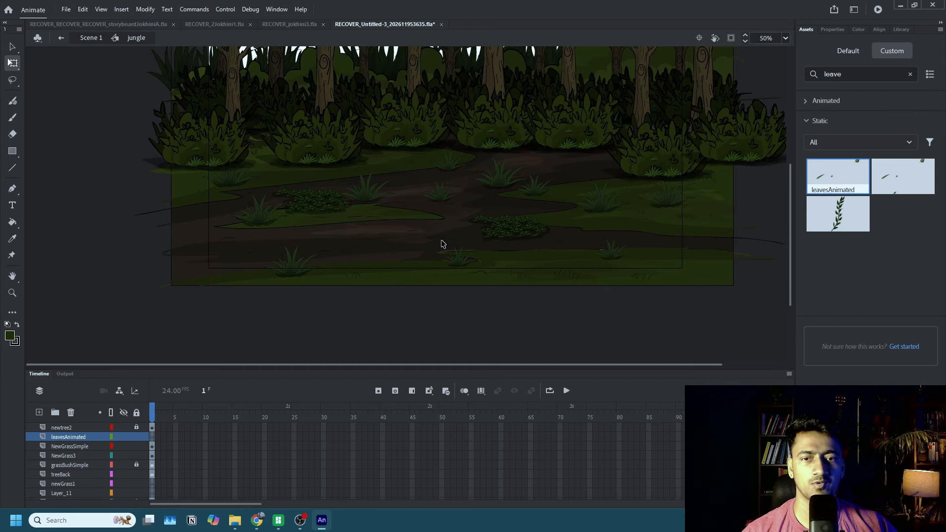
Undo a trial resize of the leavesAnimated instance and shift the instance up and slightly left.
{"action": "left_click_drag", "start_coordinate": [639, 70], "coordinate": [593, 133]}
{"action": "key", "text": "ctrl+z"}
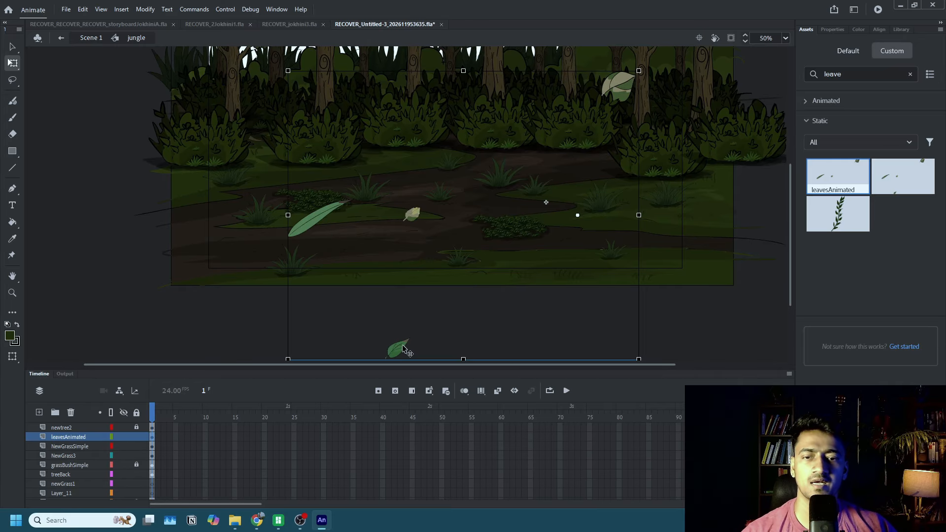
{"action": "left_click_drag", "start_coordinate": [409, 354], "coordinate": [380, 296]}
Copy the single green leaf from leaf1Animation inside leavesAnimated and paste it into the jungle symbol's leavesAnimated layer.
{"action": "double_click", "coordinate": [383, 297]}
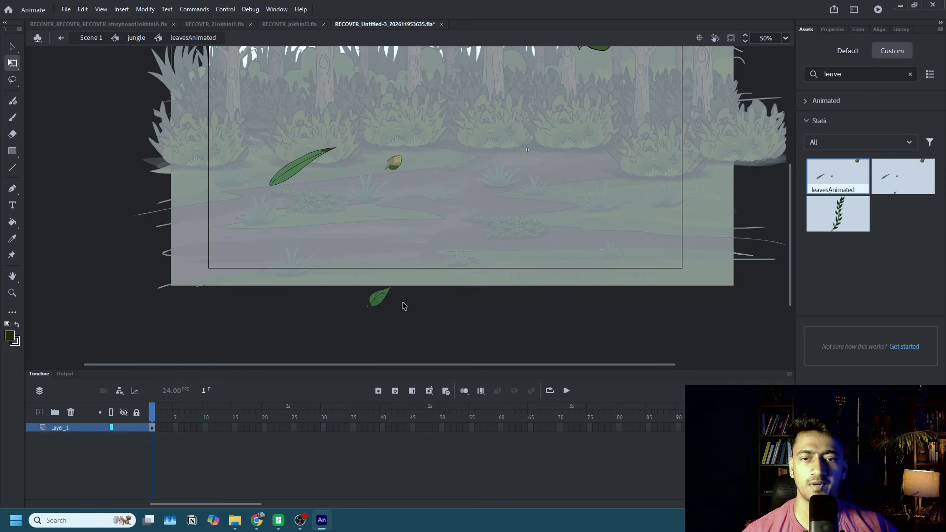
{"action": "left_click", "coordinate": [384, 299]}
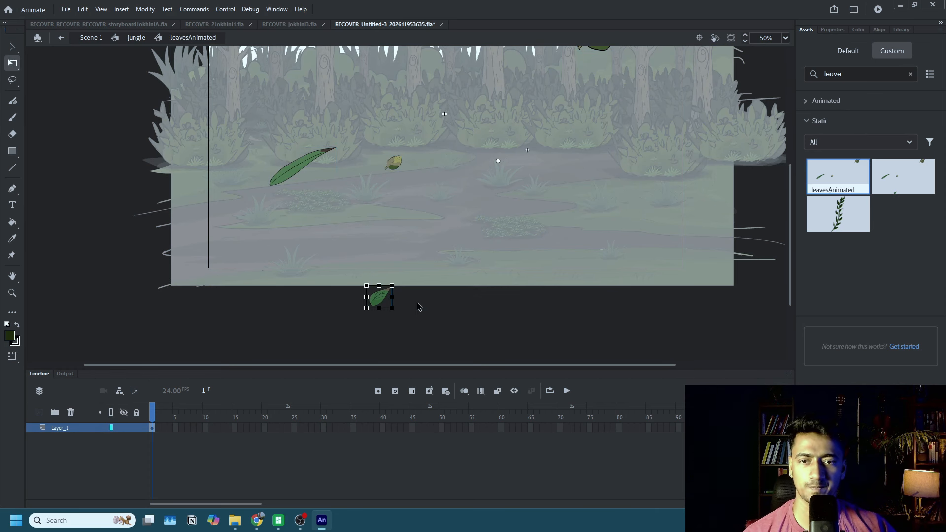
{"action": "double_click", "coordinate": [385, 298]}
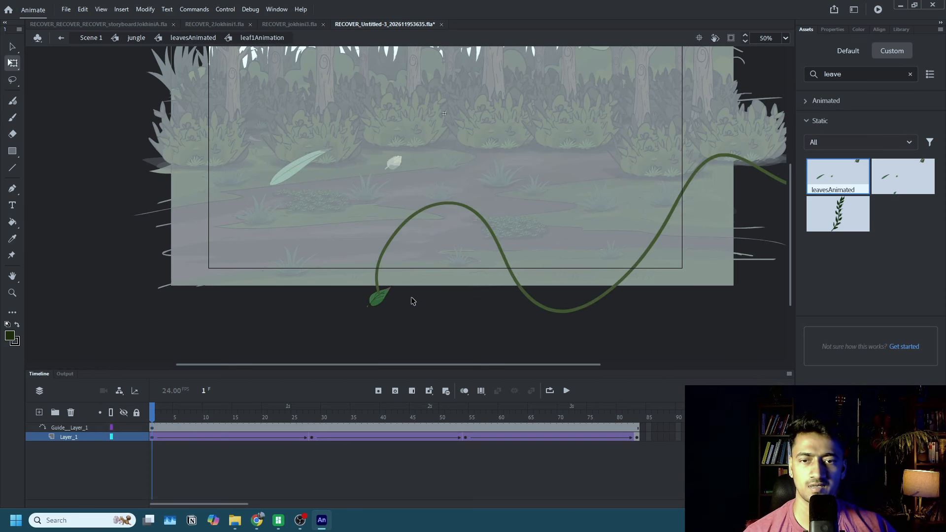
{"action": "left_click", "coordinate": [382, 305]}
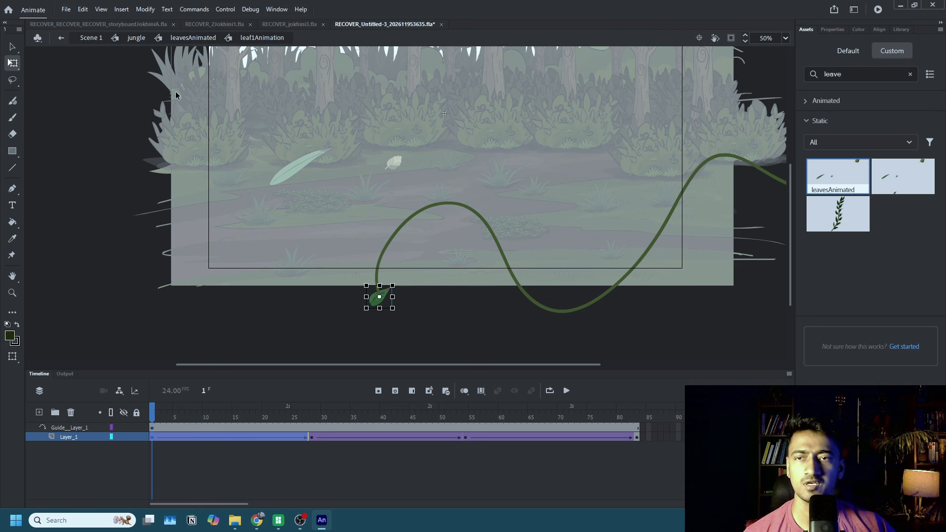
{"action": "left_click", "coordinate": [137, 38]}
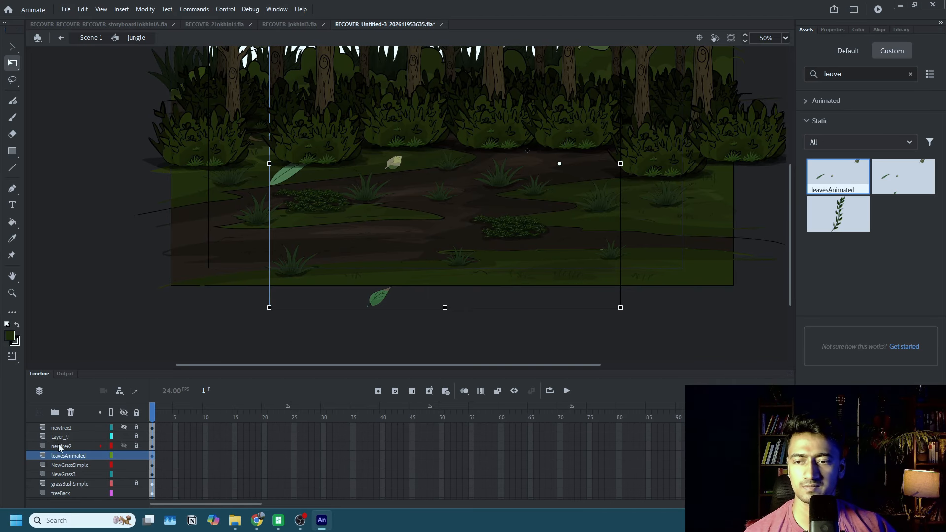
{"action": "key", "text": "ctrl+v"}
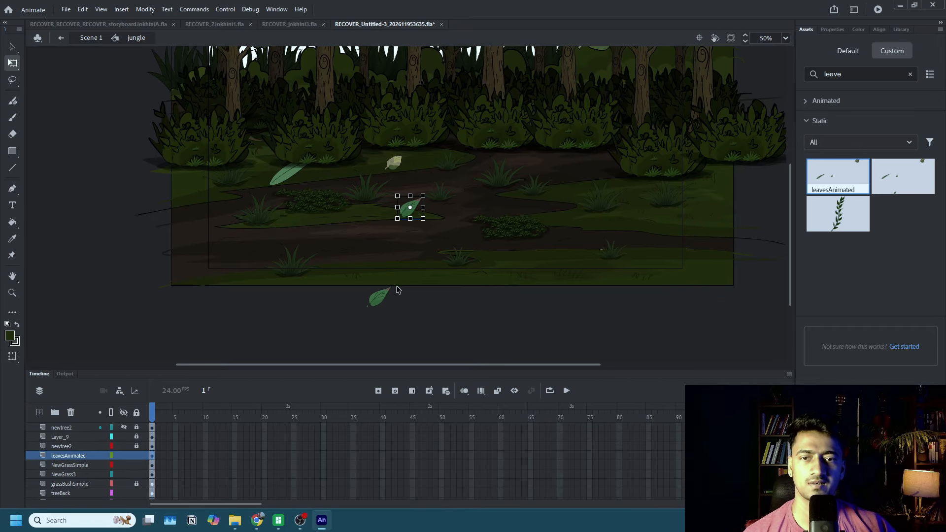
Copy the yellow leaf from leaf2Anim inside leavesAnimated, paste it into Scene 1's ground layer and move it beside the middle tree trunk.
{"action": "double_click", "coordinate": [398, 165]}
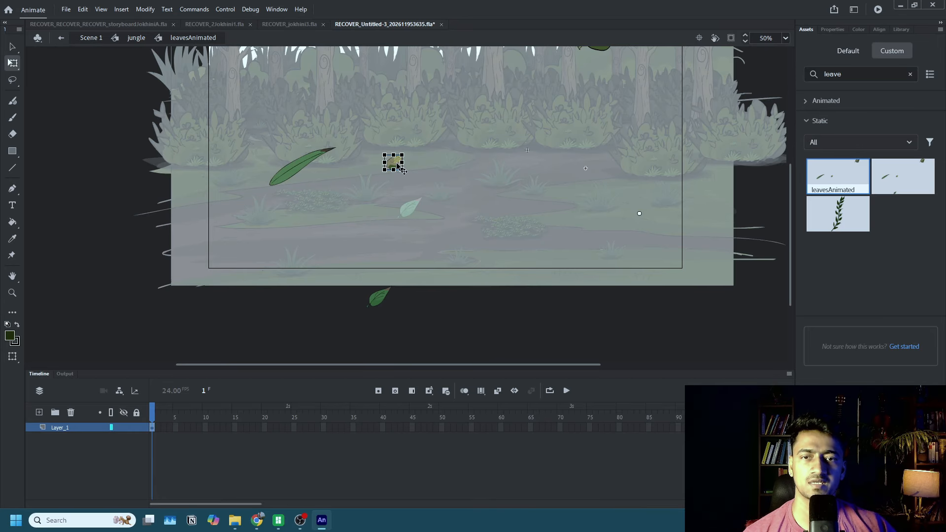
{"action": "double_click", "coordinate": [394, 163]}
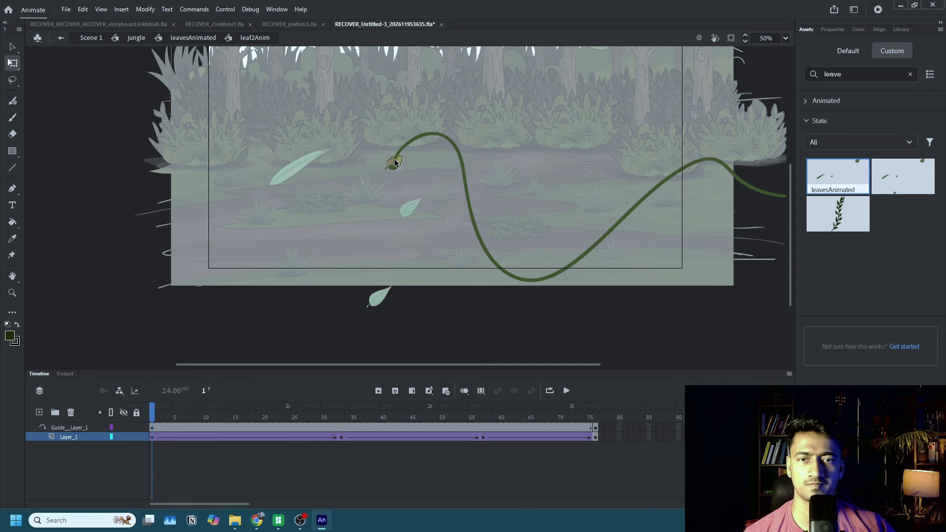
{"action": "left_click", "coordinate": [392, 164]}
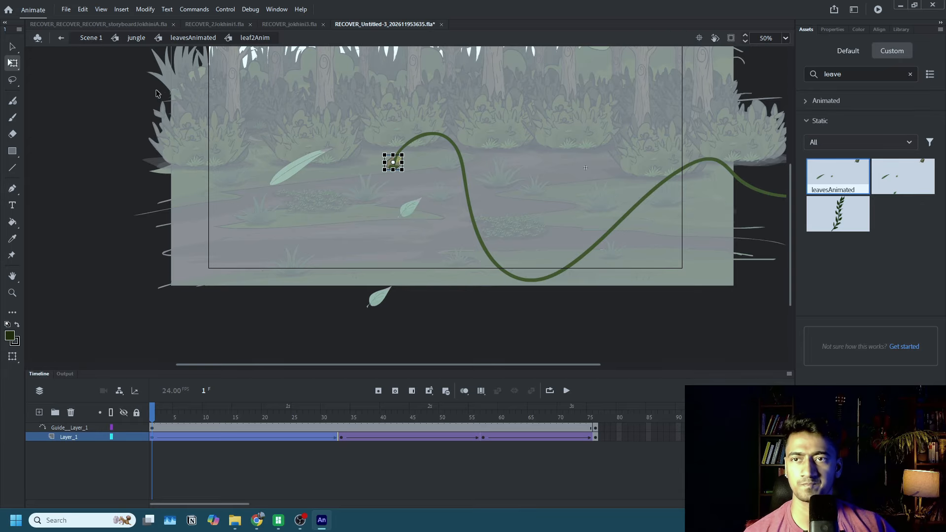
{"action": "left_click", "coordinate": [91, 39]}
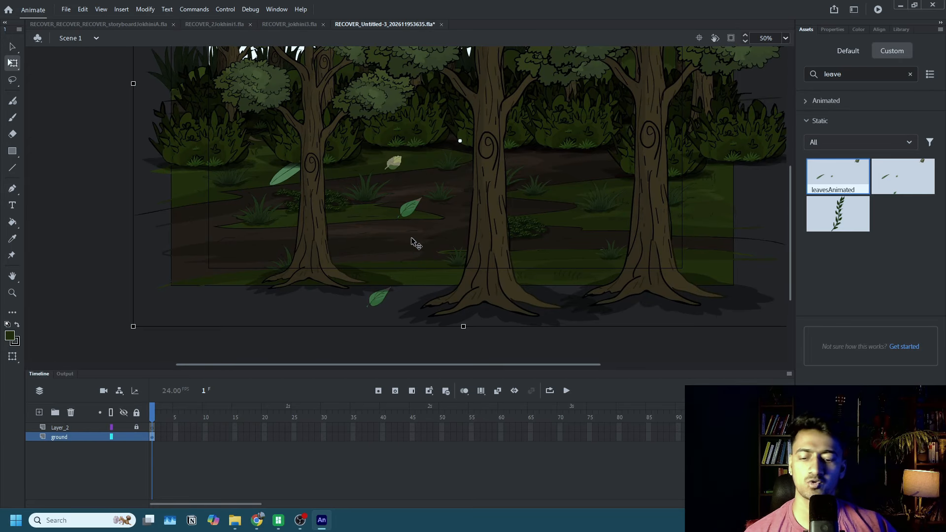
{"action": "key", "text": "ctrl+v"}
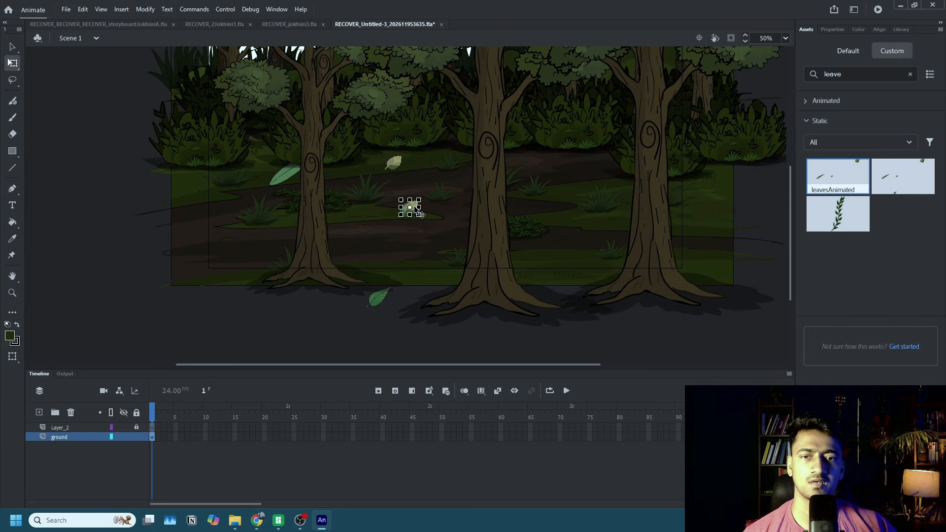
{"action": "left_click_drag", "start_coordinate": [420, 214], "coordinate": [463, 228]}
{"action": "left_click", "coordinate": [382, 296]}
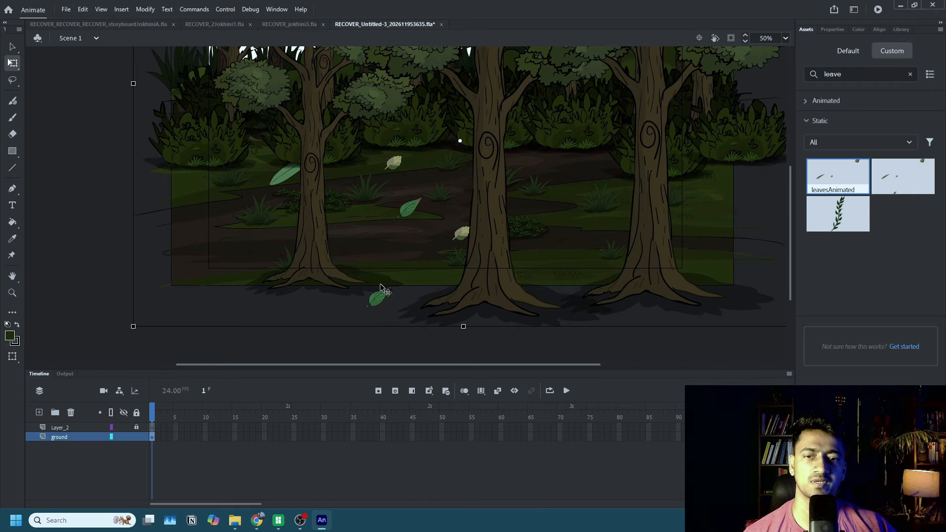
Restore the deleted jungle symbol, open it for editing, and move the green leaf and the leavesAnimated instance down and right on the ground.
{"action": "key", "text": "Delete"}
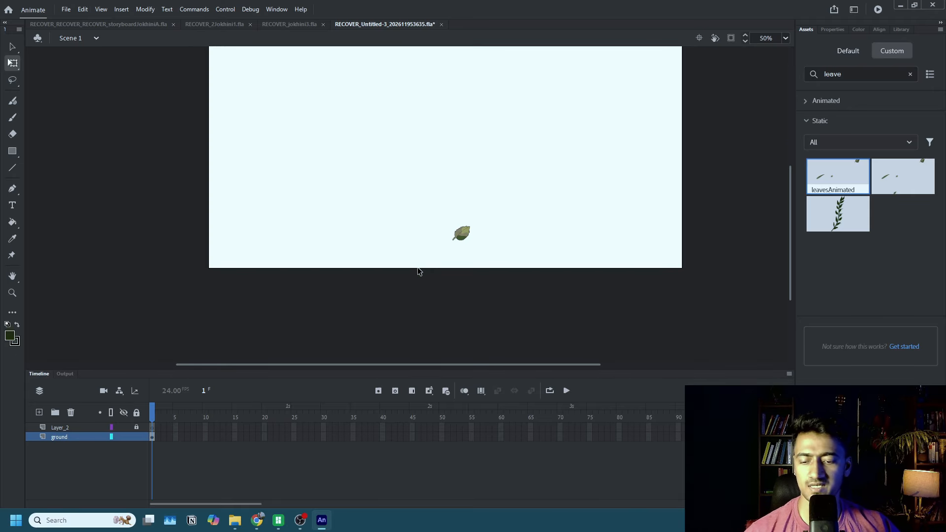
{"action": "key", "text": "ctrl+z"}
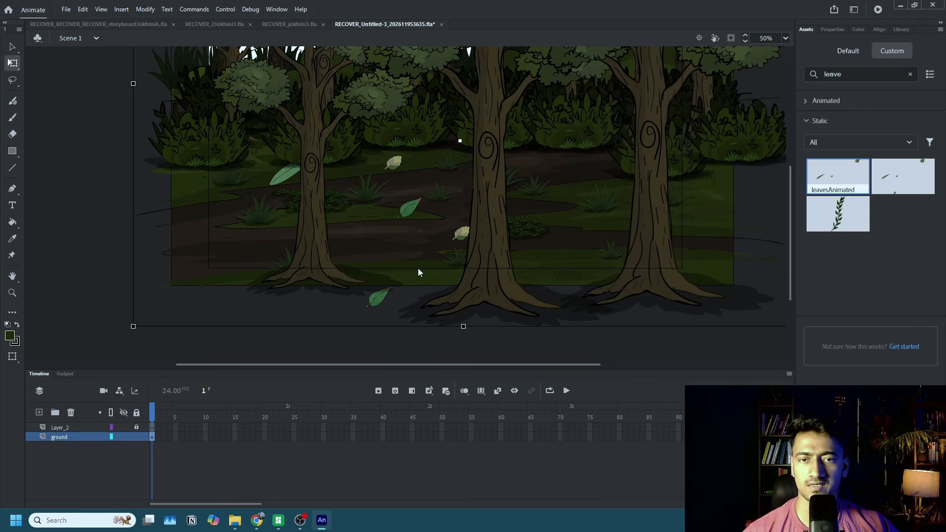
{"action": "double_click", "coordinate": [388, 295]}
{"action": "left_click_drag", "start_coordinate": [409, 211], "coordinate": [451, 240]}
{"action": "left_click_drag", "start_coordinate": [398, 166], "coordinate": [411, 197]}
Copy the yellow leaf from leaf2Anim inside leavesAnimated into the jungle symbol, and place it and the green leaf on the dirt path.
{"action": "double_click", "coordinate": [411, 196]}
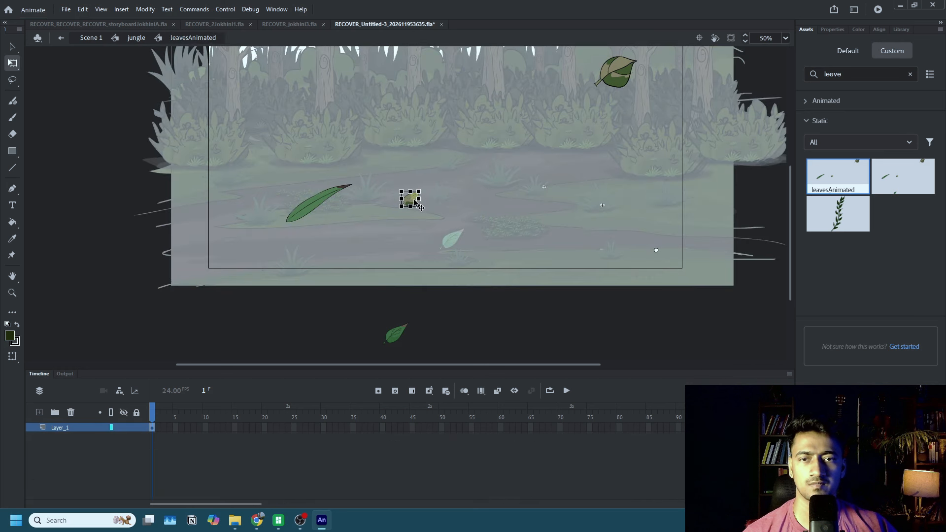
{"action": "left_click", "coordinate": [412, 199]}
{"action": "double_click", "coordinate": [410, 200]}
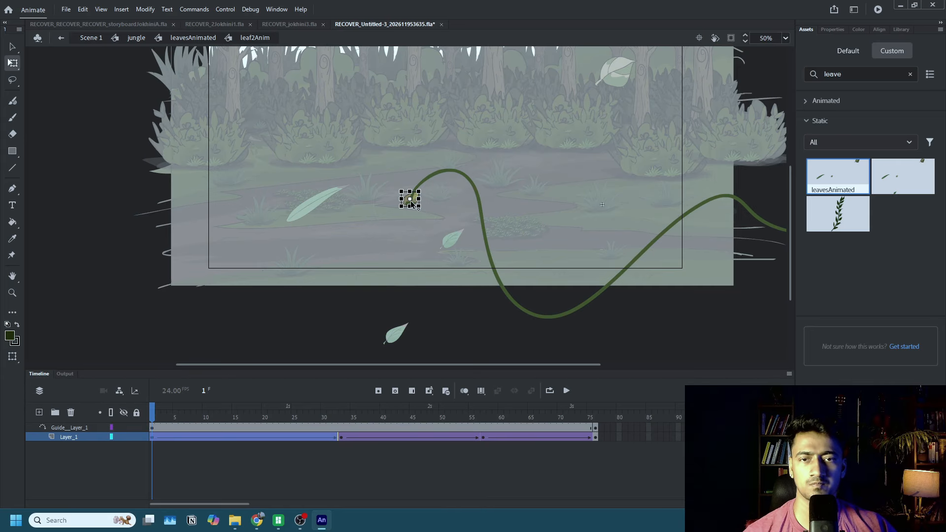
{"action": "left_click", "coordinate": [428, 212]}
{"action": "left_click", "coordinate": [407, 204]}
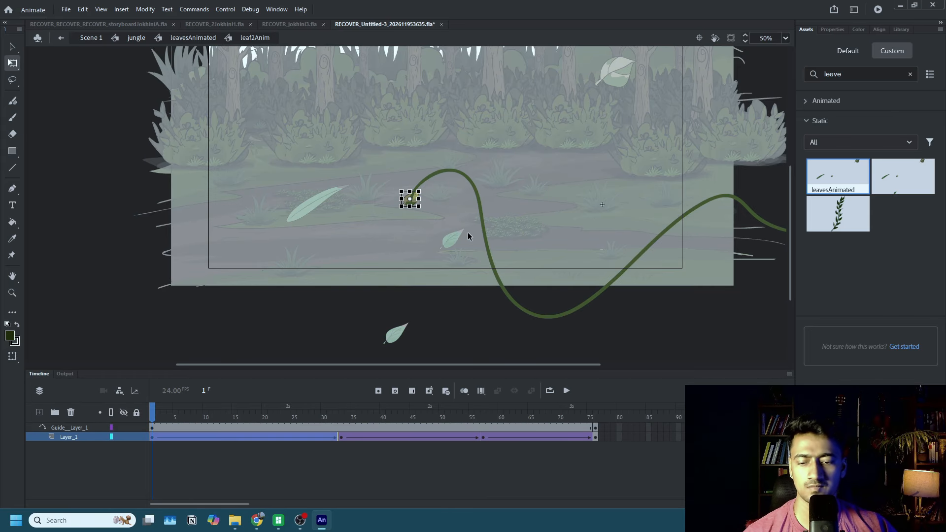
{"action": "left_click", "coordinate": [132, 38]}
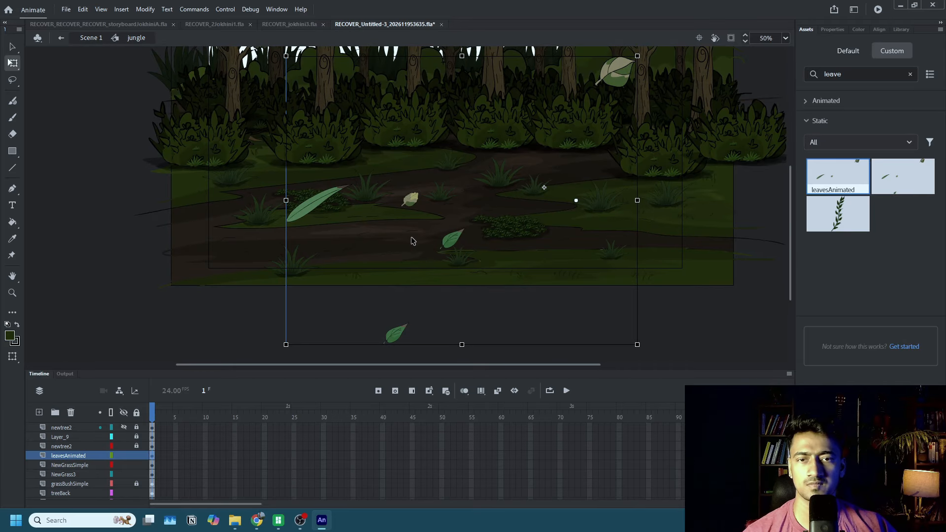
{"action": "left_click_drag", "start_coordinate": [450, 239], "coordinate": [326, 248]}
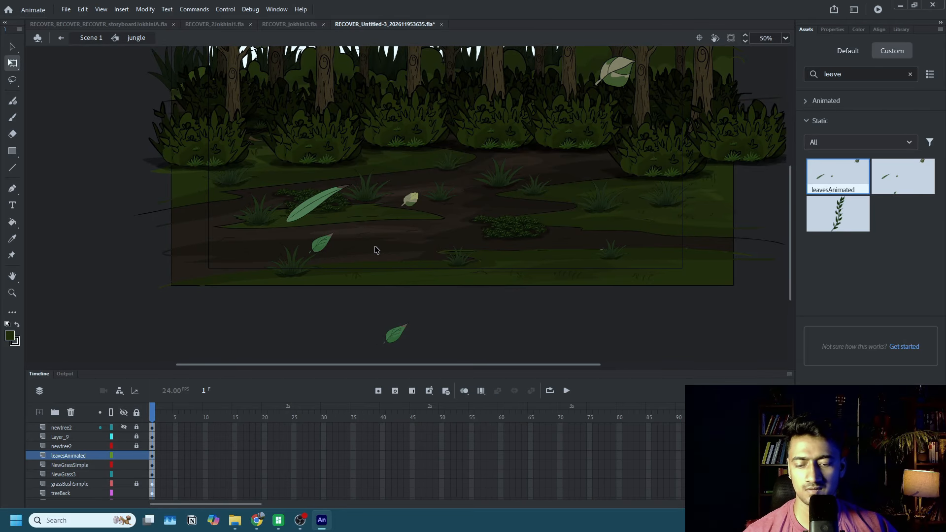
{"action": "left_click", "coordinate": [411, 204]}
{"action": "left_click", "coordinate": [420, 210]}
{"action": "left_click_drag", "start_coordinate": [416, 211], "coordinate": [444, 228]}
Delete the leavesAnimated instance and move the remaining green leaf up and right, beside the yellow leaf.
{"action": "left_click", "coordinate": [316, 206]}
{"action": "key", "text": "Delete"}
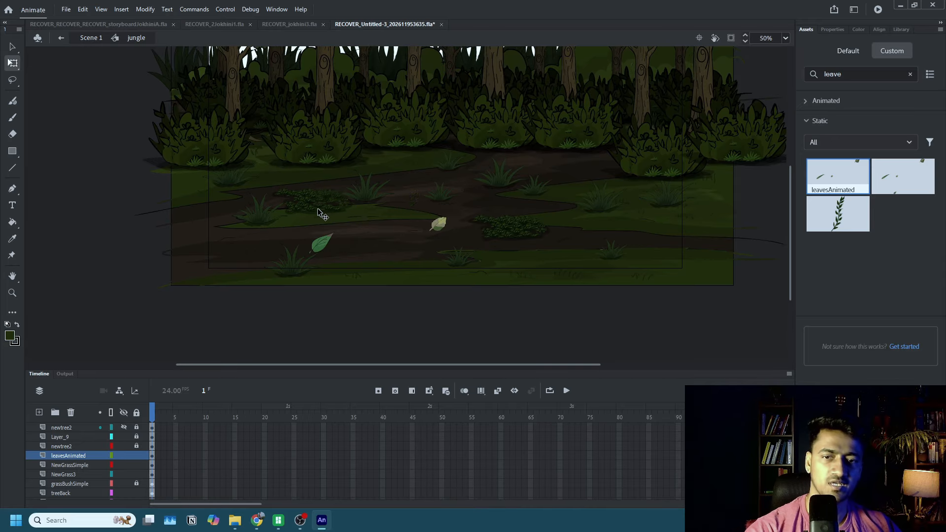
{"action": "left_click", "coordinate": [334, 241]}
{"action": "left_click_drag", "start_coordinate": [333, 241], "coordinate": [411, 195]}
Shrink the yellow leaf and place it just above the low grass patch right of the path's centre.
{"action": "scroll", "coordinate": [416, 192], "scroll_direction": "up", "scroll_amount": 2}
{"action": "left_click", "coordinate": [450, 236]}
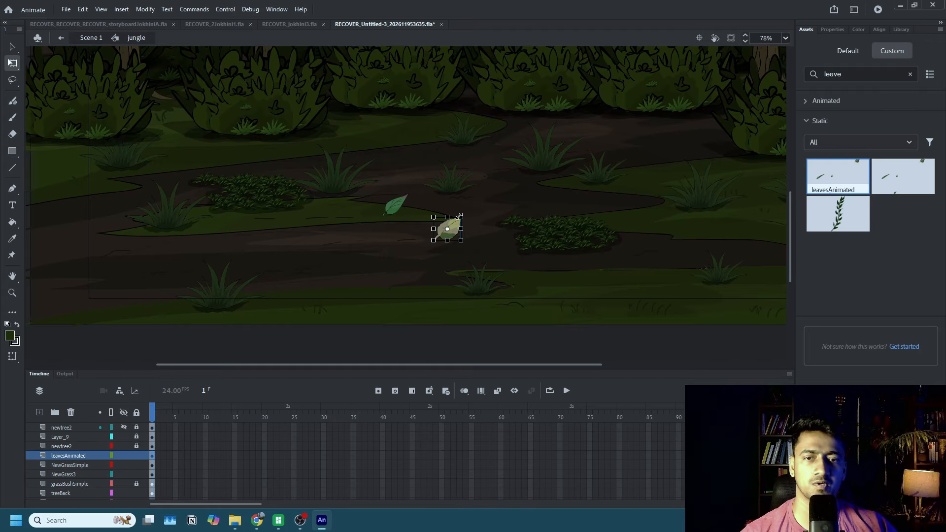
{"action": "left_click_drag", "start_coordinate": [462, 218], "coordinate": [676, 153]}
{"action": "scroll", "coordinate": [462, 221], "scroll_direction": "up", "scroll_amount": 5}
{"action": "left_click", "coordinate": [440, 201]}
{"action": "key", "text": "super"}
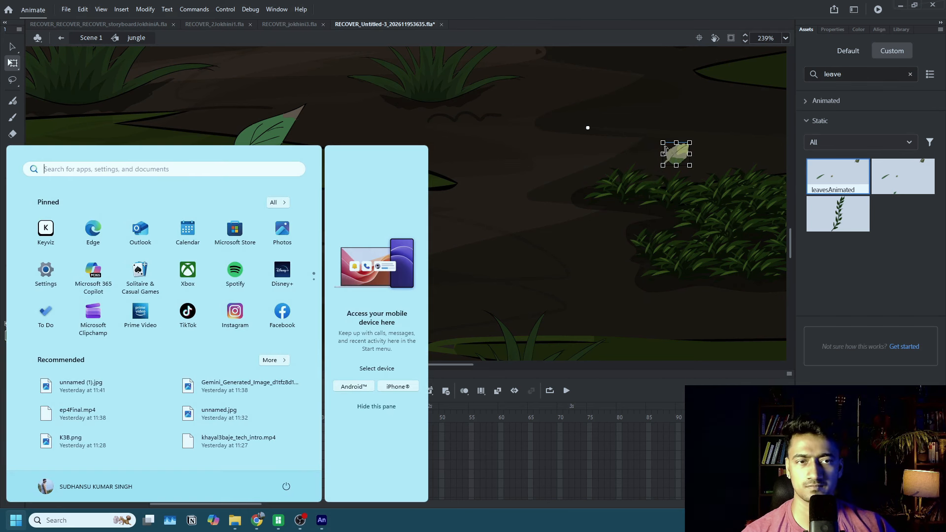
Duplicate the small yellow leaf so that four of them are scattered across the central dirt path.
{"action": "left_click", "coordinate": [665, 150]}
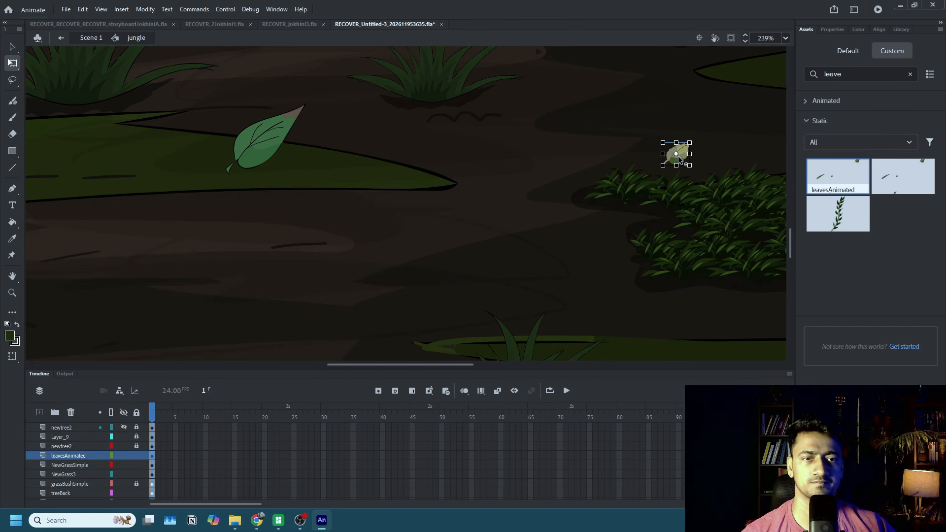
{"action": "left_click_drag", "start_coordinate": [678, 155], "coordinate": [619, 97]}
{"action": "key", "text": "ctrl+z"}
{"action": "scroll", "coordinate": [578, 139], "scroll_direction": "down", "scroll_amount": 2}
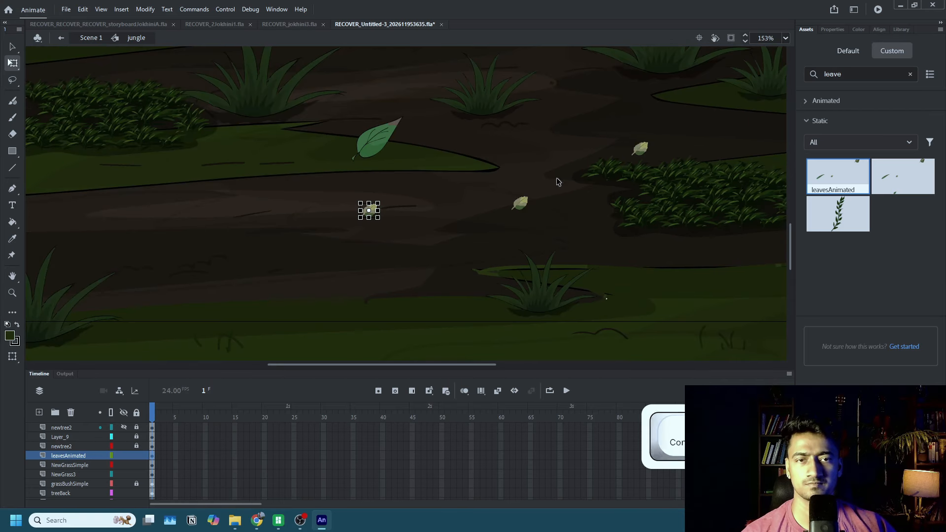
{"action": "left_click_drag", "start_coordinate": [520, 201], "coordinate": [565, 91]}
Shrink the green leaf and scatter copies along the path, rotating the leftmost yellow leaf and the original green leaf for variety.
{"action": "left_click", "coordinate": [380, 139]}
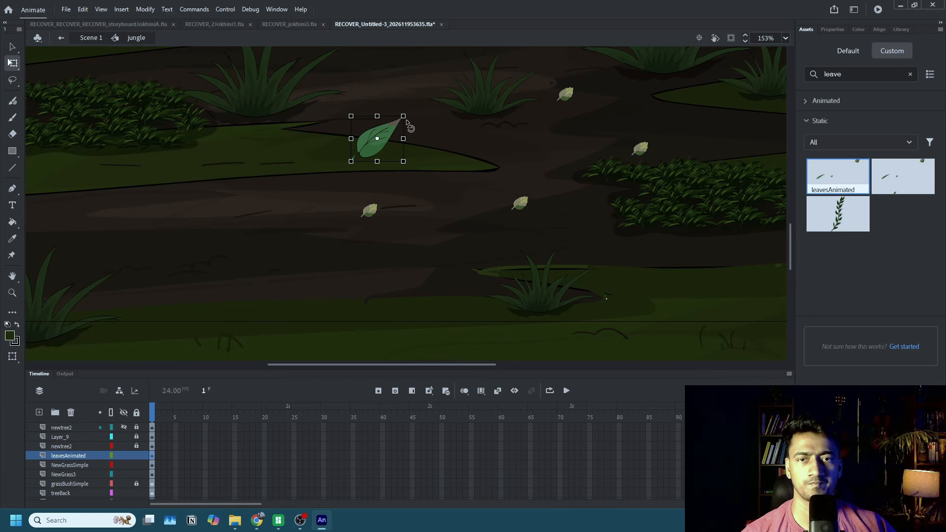
{"action": "left_click_drag", "start_coordinate": [403, 117], "coordinate": [216, 234]}
{"action": "left_click", "coordinate": [374, 209]}
{"action": "left_click_drag", "start_coordinate": [383, 200], "coordinate": [384, 216]}
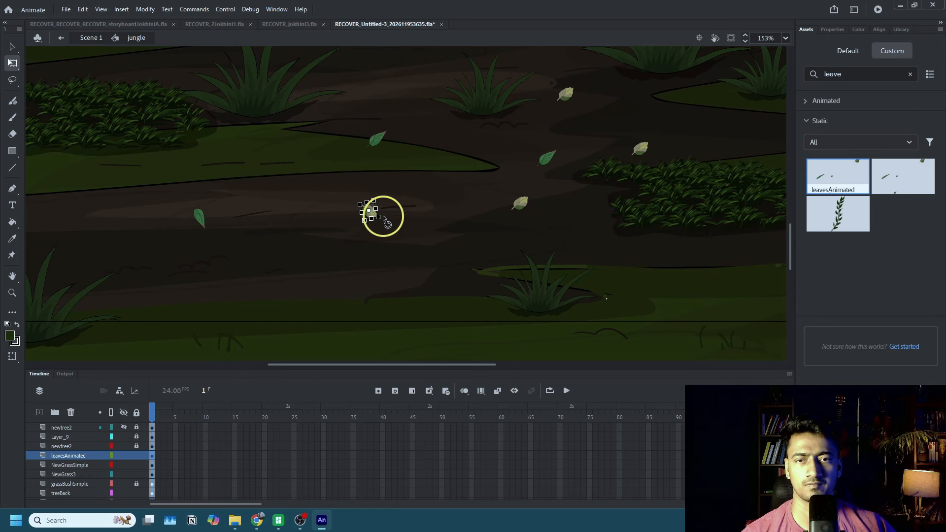
{"action": "left_click", "coordinate": [384, 133]}
{"action": "left_click_drag", "start_coordinate": [391, 126], "coordinate": [394, 144]}
Place more copies of the yellow and green leaves on the ground toward the right side, rotating the upper green one.
{"action": "scroll", "coordinate": [428, 118], "scroll_direction": "down", "scroll_amount": 3}
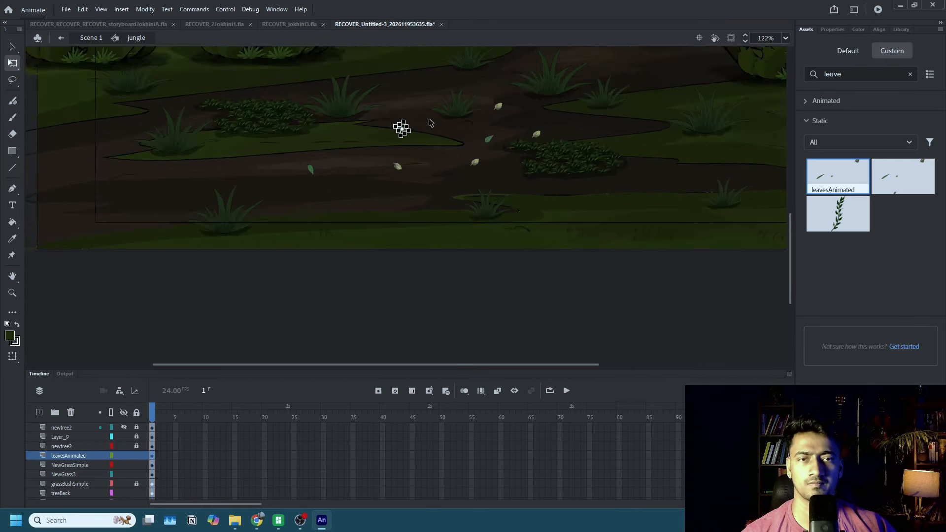
{"action": "scroll", "coordinate": [429, 119], "scroll_direction": "down", "scroll_amount": 2}
{"action": "left_click", "coordinate": [517, 214]}
{"action": "left_click_drag", "start_coordinate": [492, 128], "coordinate": [562, 110], "text": "alt"}
{"action": "left_click", "coordinate": [561, 86]}
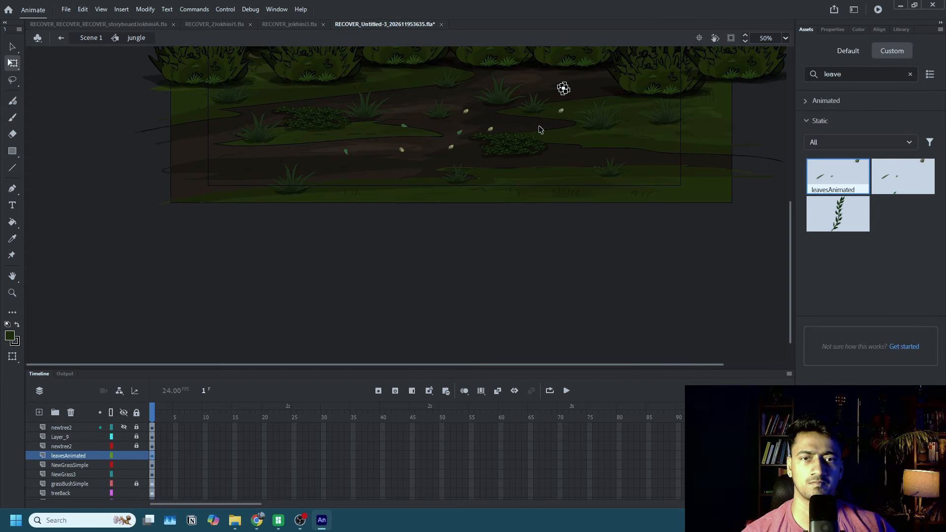
{"action": "left_click_drag", "start_coordinate": [490, 128], "coordinate": [673, 160], "text": "alt"}
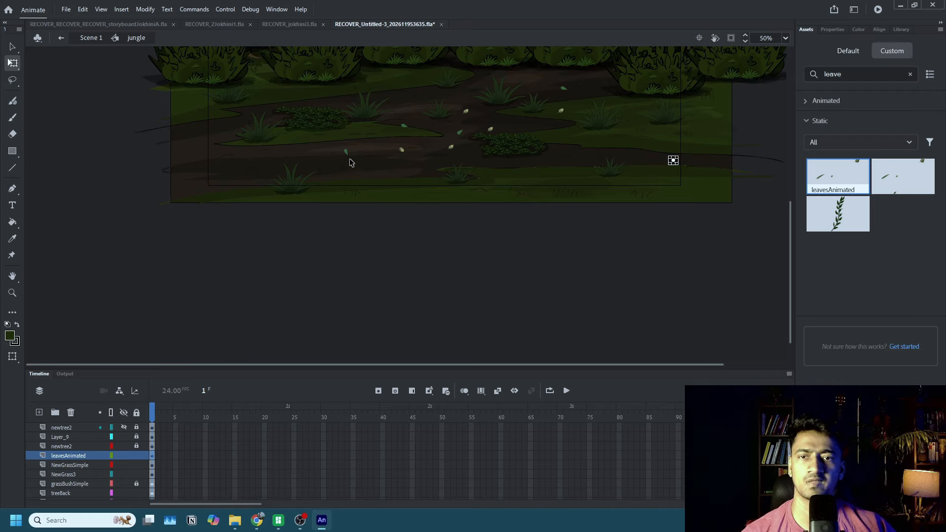
Scatter further leaf copies over the left ground, below the bushes at the back, and near the lower right grass clump.
{"action": "left_click_drag", "start_coordinate": [350, 162], "coordinate": [227, 154], "text": "alt"}
{"action": "left_click_drag", "start_coordinate": [404, 123], "coordinate": [387, 80], "text": "alt"}
{"action": "left_click_drag", "start_coordinate": [452, 147], "coordinate": [621, 161], "text": "alt"}
{"action": "scroll", "coordinate": [634, 206], "scroll_direction": "up", "scroll_amount": 4}
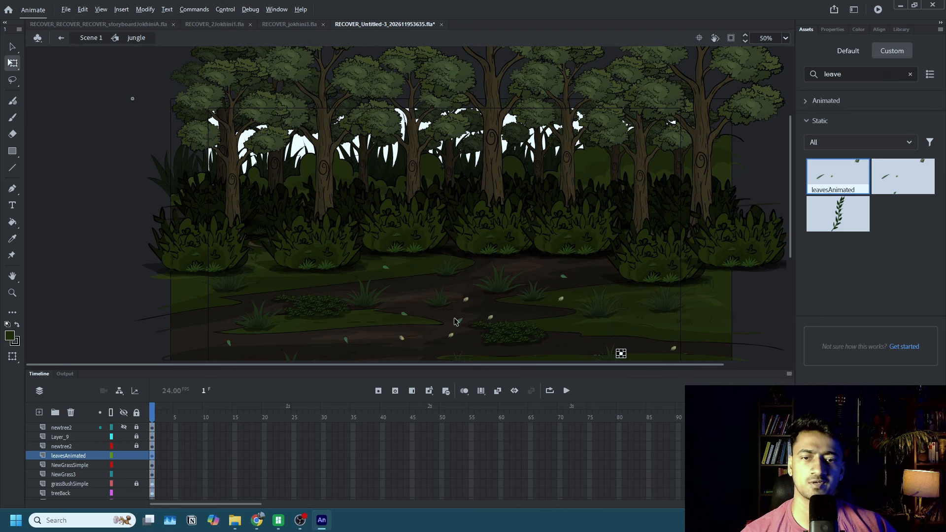
{"action": "left_click_drag", "start_coordinate": [456, 320], "coordinate": [535, 268], "text": "alt"}
{"action": "left_click_drag", "start_coordinate": [387, 268], "coordinate": [312, 280], "text": "alt"}
{"action": "scroll", "coordinate": [374, 212], "scroll_direction": "down", "scroll_amount": 2}
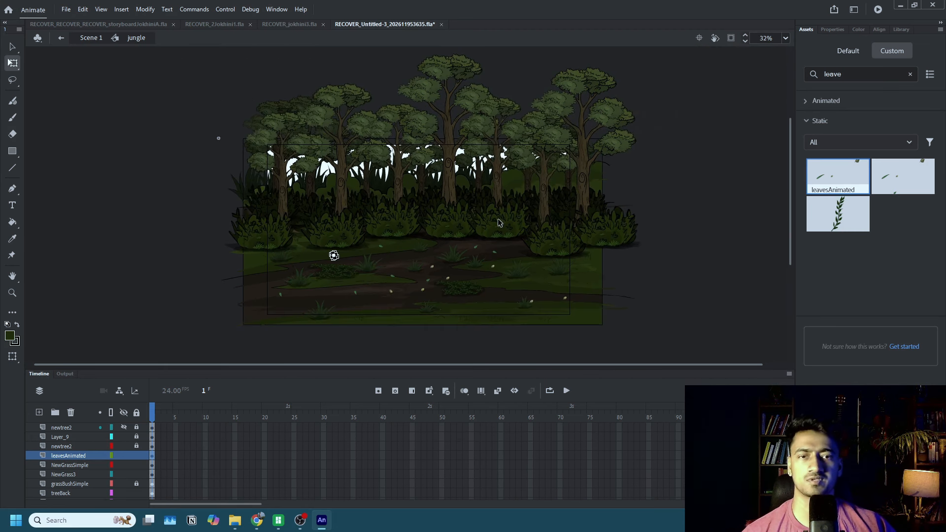
Show and unlock the topmost newtree2 layer, and lock the layers from leavesAnimated down to treeBack.
{"action": "left_click", "coordinate": [711, 239], "text": "ctrl"}
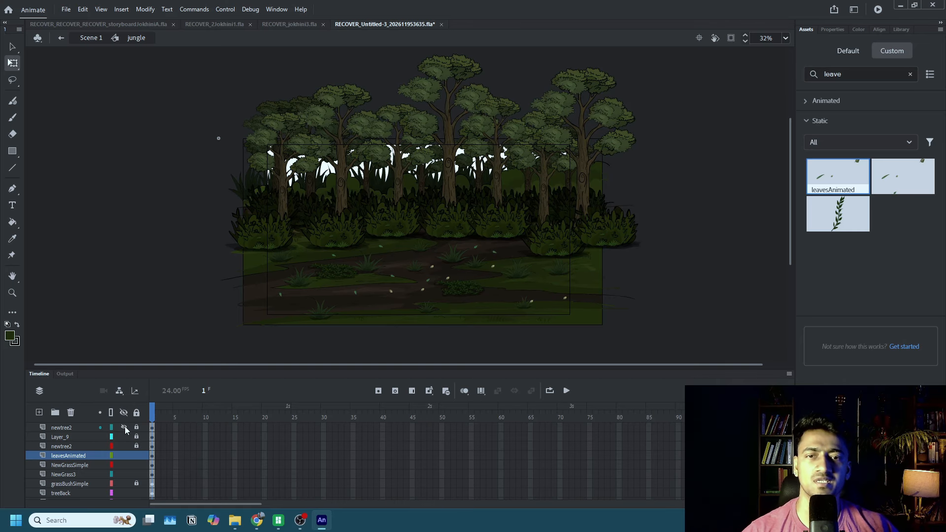
{"action": "left_click", "coordinate": [124, 427]}
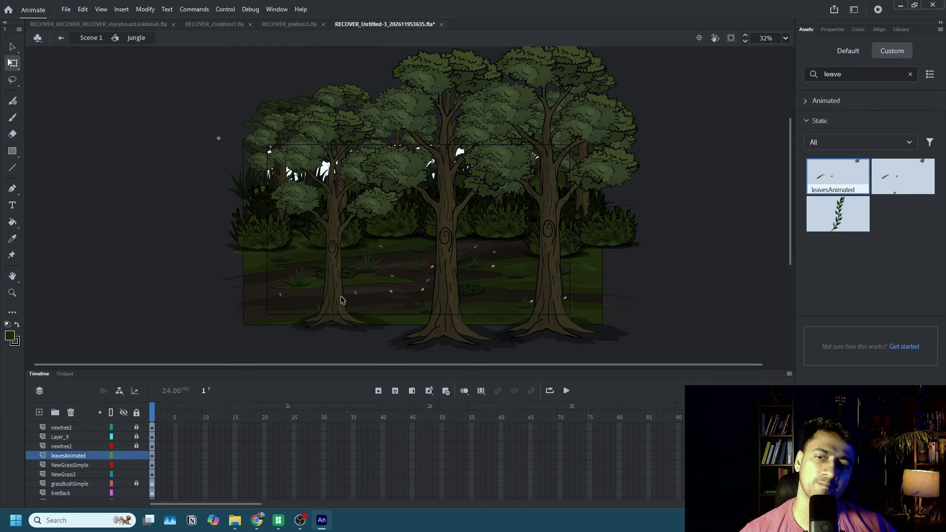
{"action": "left_click_drag", "start_coordinate": [343, 299], "coordinate": [326, 299]}
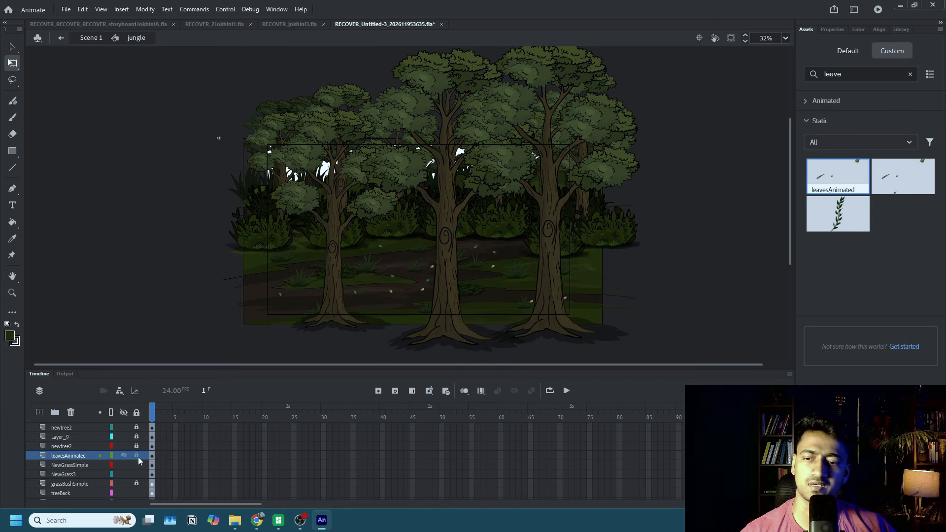
{"action": "left_click_drag", "start_coordinate": [138, 457], "coordinate": [138, 493]}
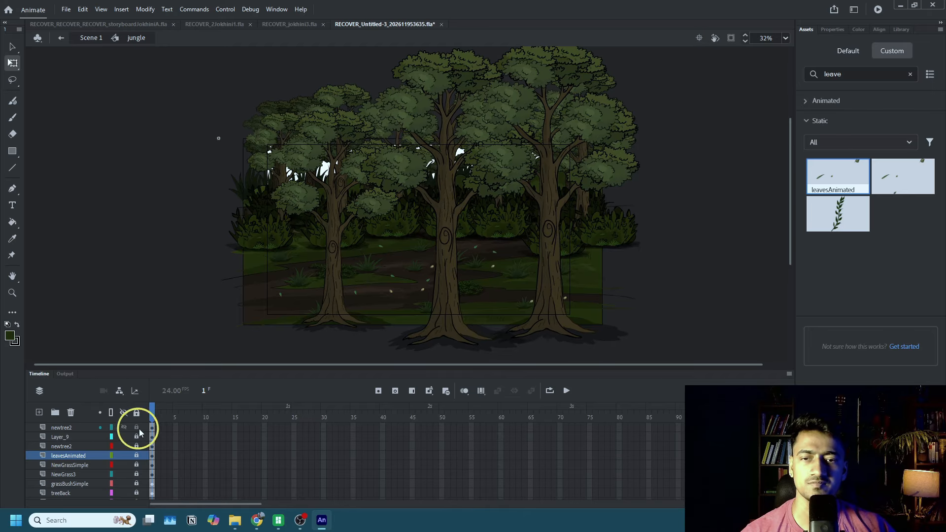
Move the left foreground tree further left and up, then shrink the middle foreground tree and shift it left.
{"action": "left_click_drag", "start_coordinate": [325, 306], "coordinate": [286, 283]}
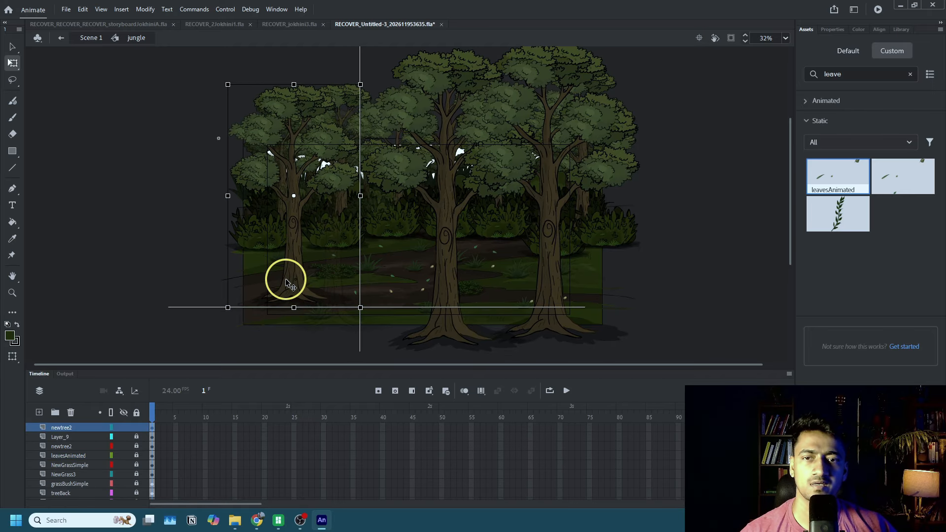
{"action": "left_click_drag", "start_coordinate": [439, 296], "coordinate": [425, 260]}
{"action": "scroll", "coordinate": [519, 181], "scroll_direction": "up", "scroll_amount": 3}
{"action": "left_click_drag", "start_coordinate": [522, 107], "coordinate": [488, 197]}
{"action": "left_click_drag", "start_coordinate": [439, 317], "coordinate": [416, 318]}
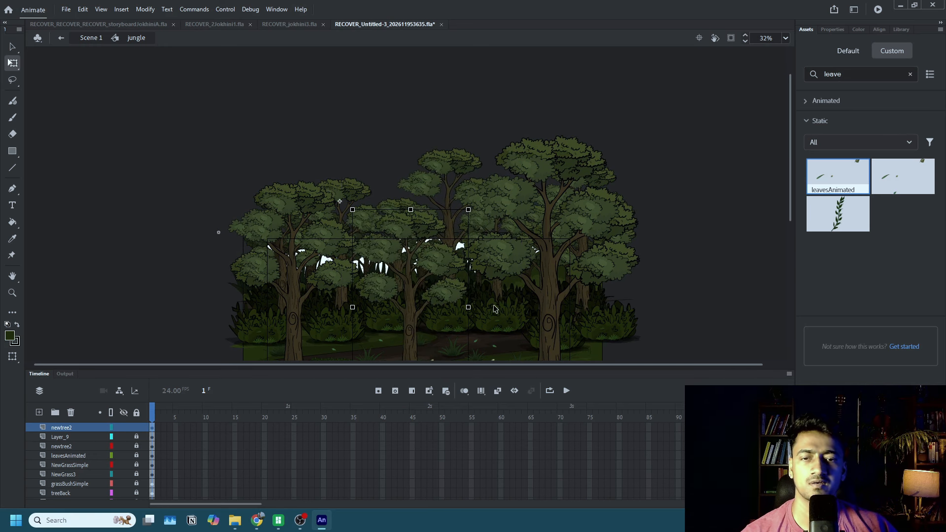
Shrink the right foreground tree and move it up and slightly left so its base stands on the ground.
{"action": "left_click", "coordinate": [549, 301]}
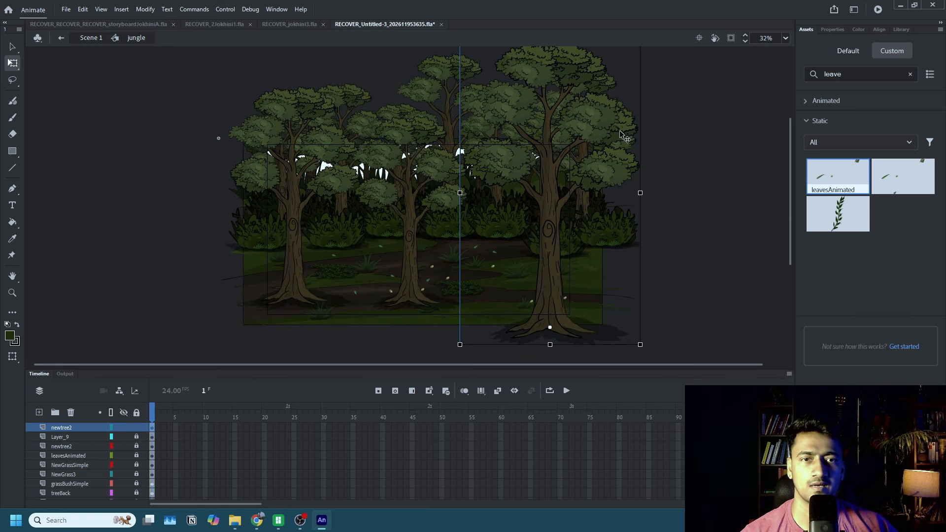
{"action": "left_click_drag", "start_coordinate": [642, 133], "coordinate": [577, 188]}
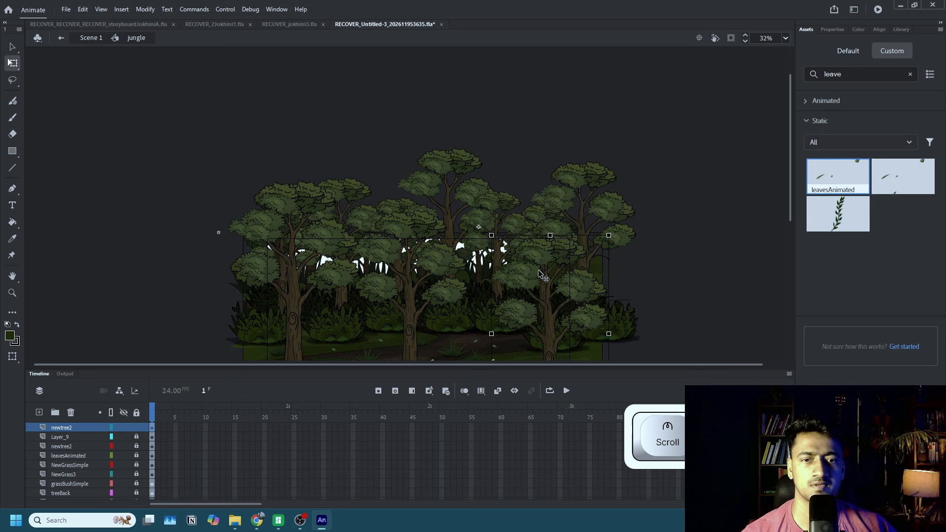
{"action": "left_click_drag", "start_coordinate": [508, 231], "coordinate": [517, 224]}
{"action": "scroll", "coordinate": [502, 229], "scroll_direction": "down", "scroll_amount": 3}
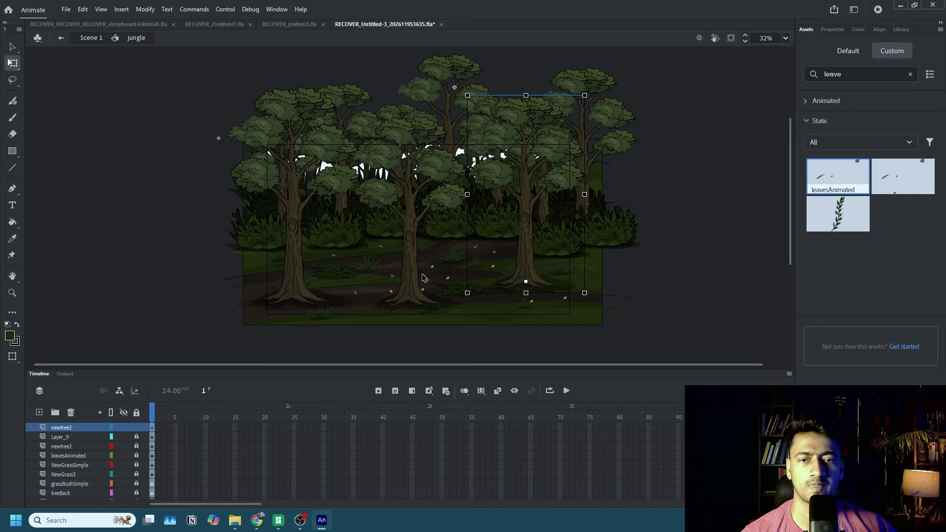
Reposition the right foreground tree level with the left one, and centre the middle tree between them.
{"action": "left_click_drag", "start_coordinate": [417, 275], "coordinate": [421, 289]}
{"action": "left_click_drag", "start_coordinate": [523, 276], "coordinate": [523, 288]}
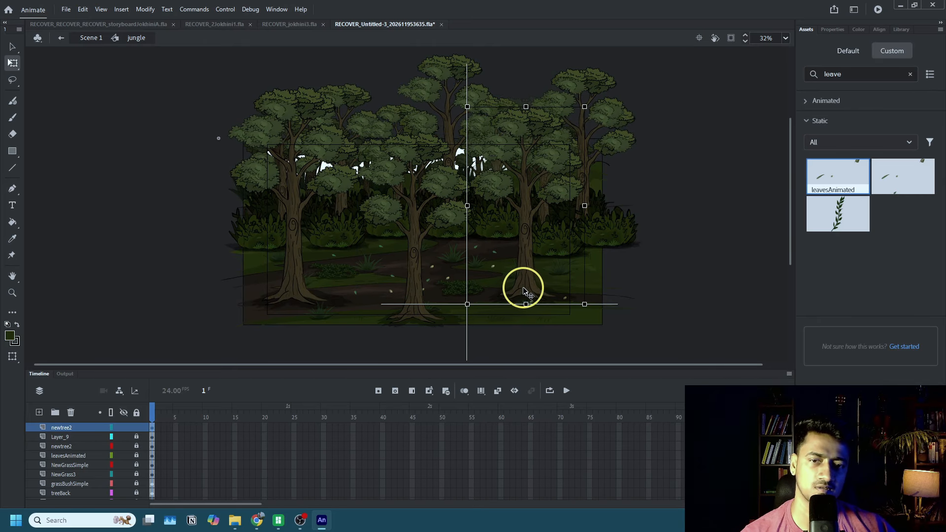
{"action": "left_click", "coordinate": [523, 288]}
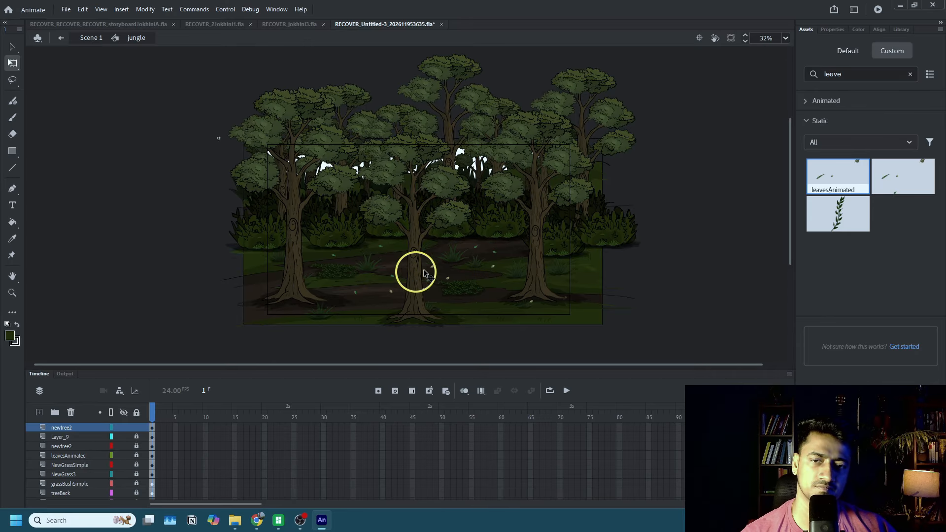
{"action": "left_click_drag", "start_coordinate": [417, 272], "coordinate": [443, 258]}
{"action": "scroll", "coordinate": [441, 242], "scroll_direction": "up", "scroll_amount": 3}
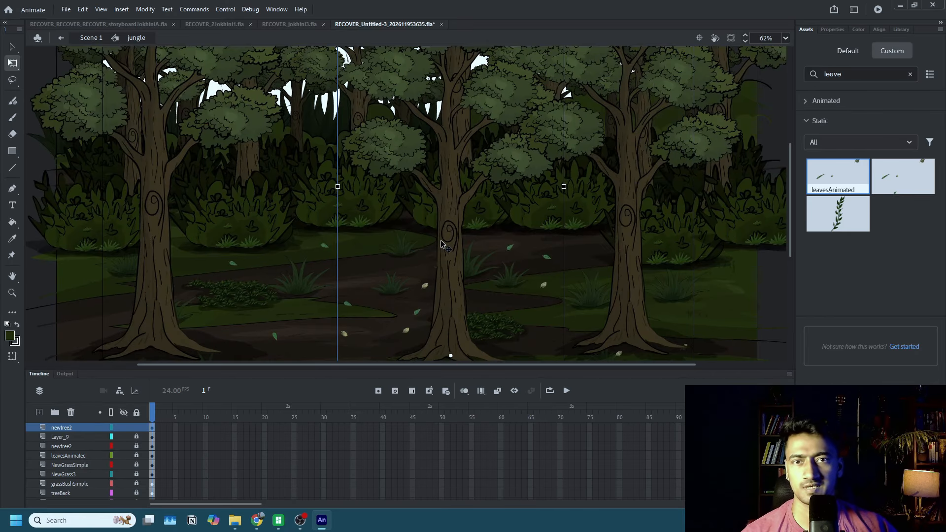
{"action": "scroll", "coordinate": [442, 242], "scroll_direction": "down", "scroll_amount": 2}
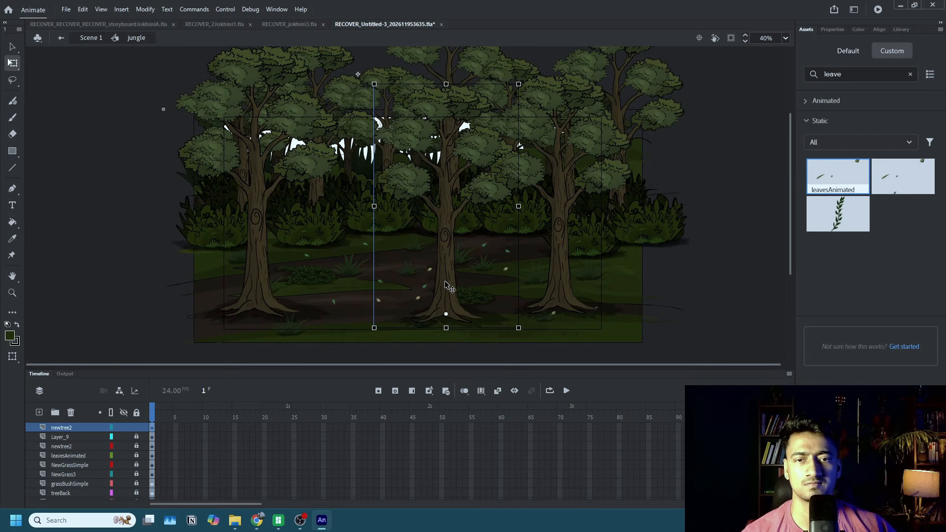
Move the middle foreground tree up and left toward the background bushes and shrink it further.
{"action": "left_click_drag", "start_coordinate": [445, 284], "coordinate": [402, 233]}
{"action": "scroll", "coordinate": [471, 187], "scroll_direction": "up", "scroll_amount": 4}
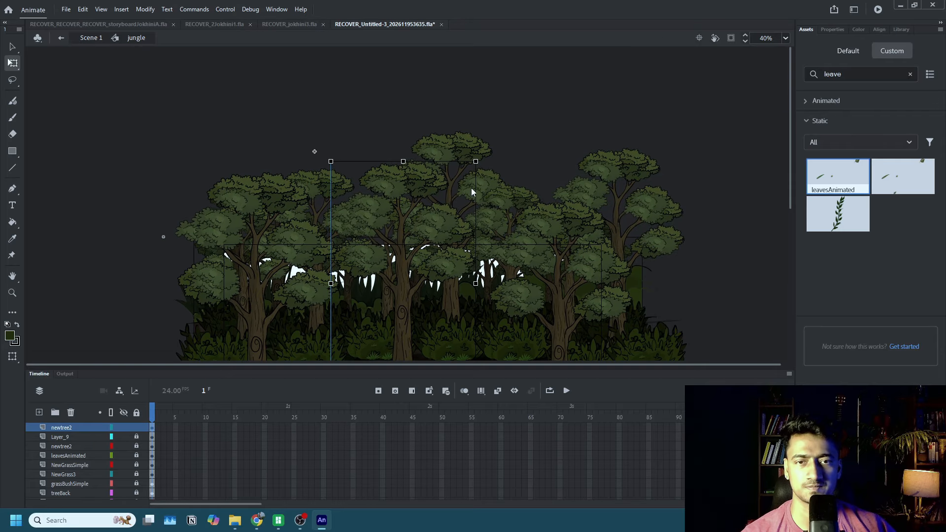
{"action": "left_click_drag", "start_coordinate": [477, 162], "coordinate": [463, 203]}
{"action": "scroll", "coordinate": [463, 203], "scroll_direction": "down", "scroll_amount": 6}
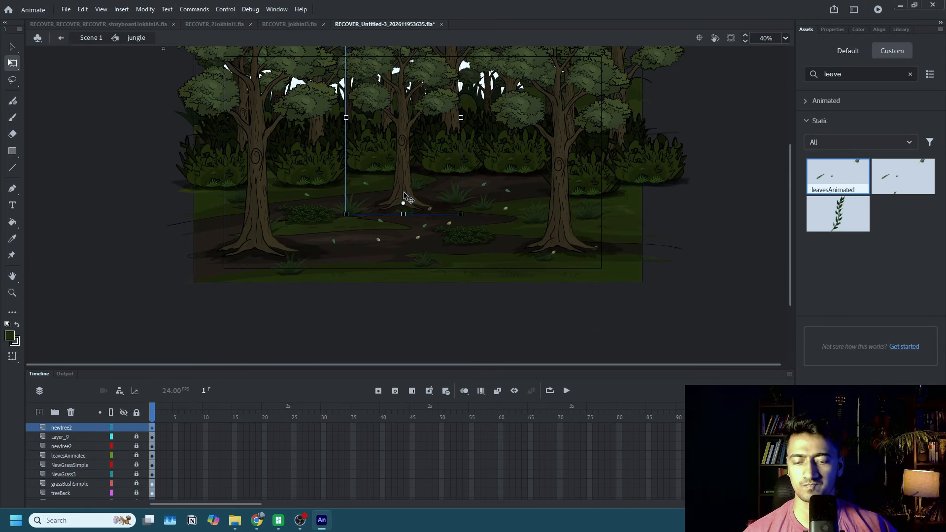
Lower the right foreground tree slightly, and move the small middle tree onto a new layer below the top newtree2 layer, behind the path.
{"action": "left_click_drag", "start_coordinate": [403, 192], "coordinate": [553, 252]}
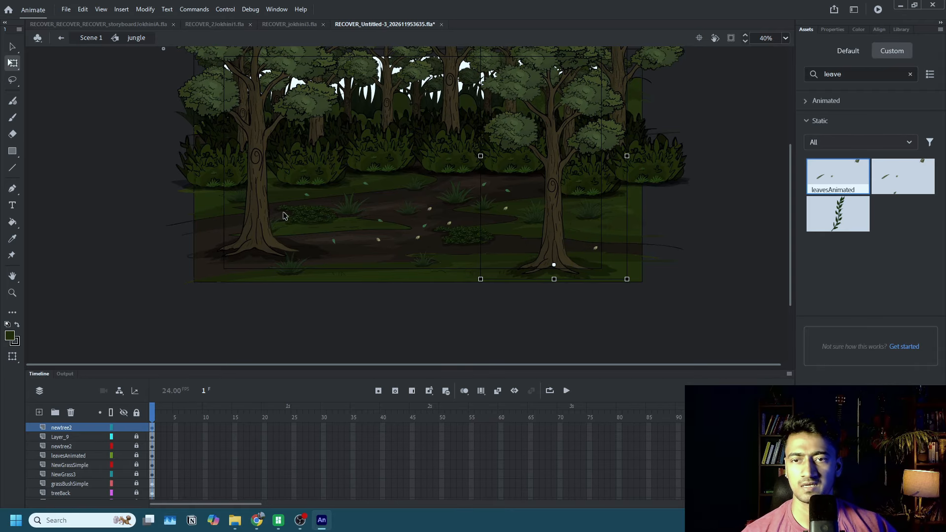
{"action": "left_click", "coordinate": [257, 230]}
{"action": "left_click", "coordinate": [39, 412]}
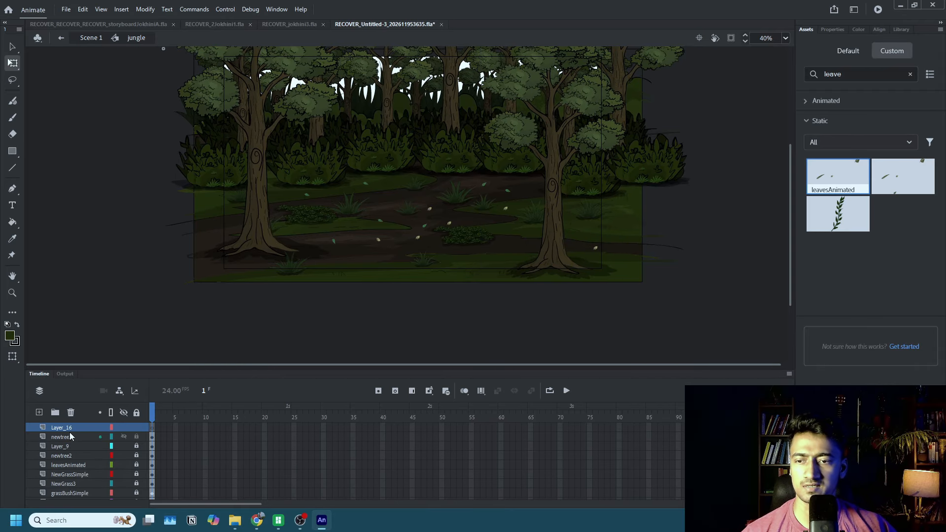
{"action": "left_click_drag", "start_coordinate": [68, 430], "coordinate": [68, 439]}
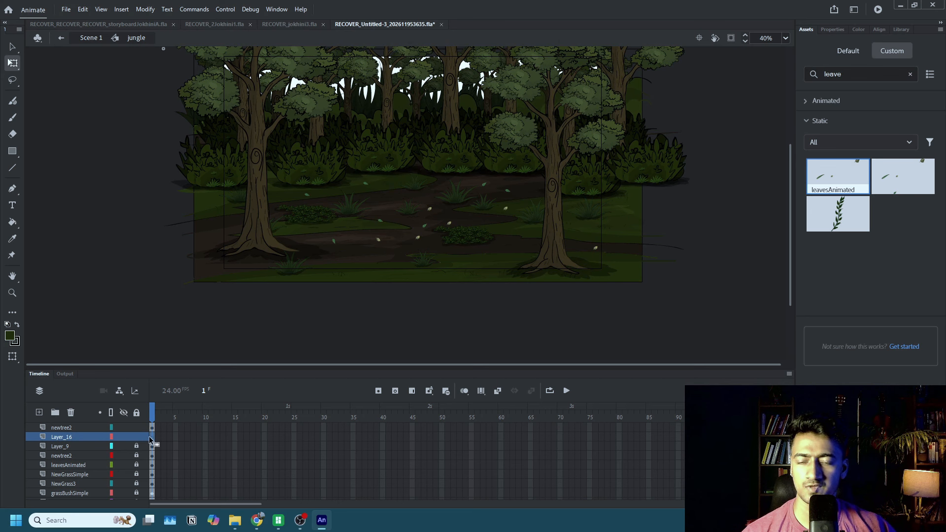
{"action": "key", "text": "ctrl+v"}
{"action": "left_click_drag", "start_coordinate": [413, 209], "coordinate": [415, 139]}
{"action": "left_click", "coordinate": [454, 196]}
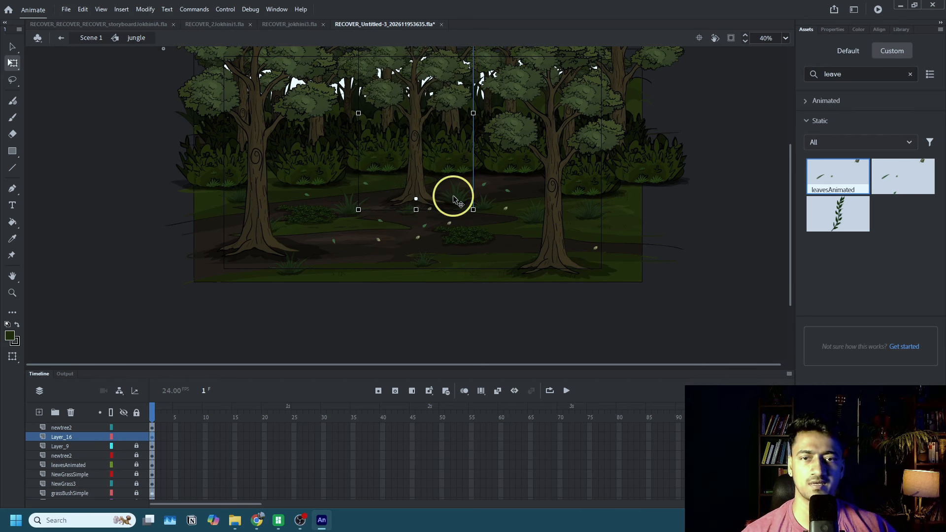
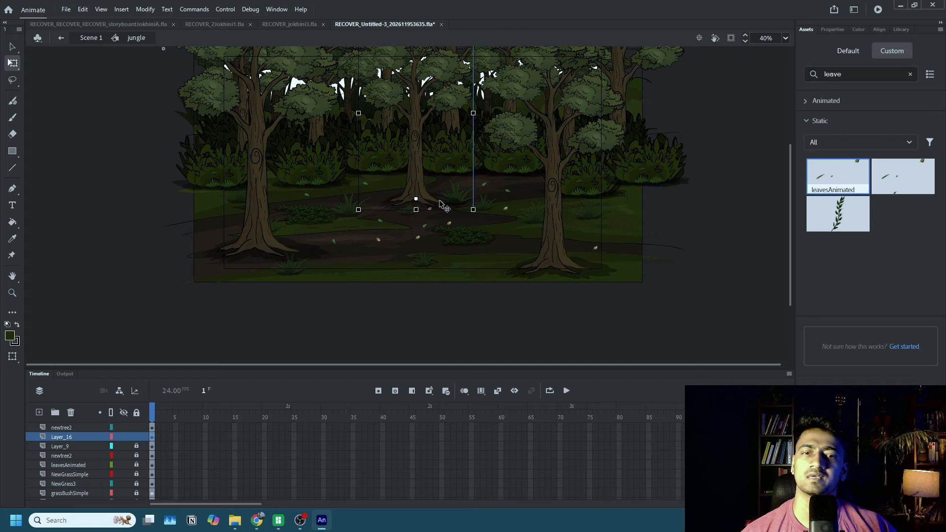
Unlock the layers from Layer_9 through NewGrass3 and copy the small grass tuft beside the middle foreground tree's base.
{"action": "left_click", "coordinate": [465, 193]}
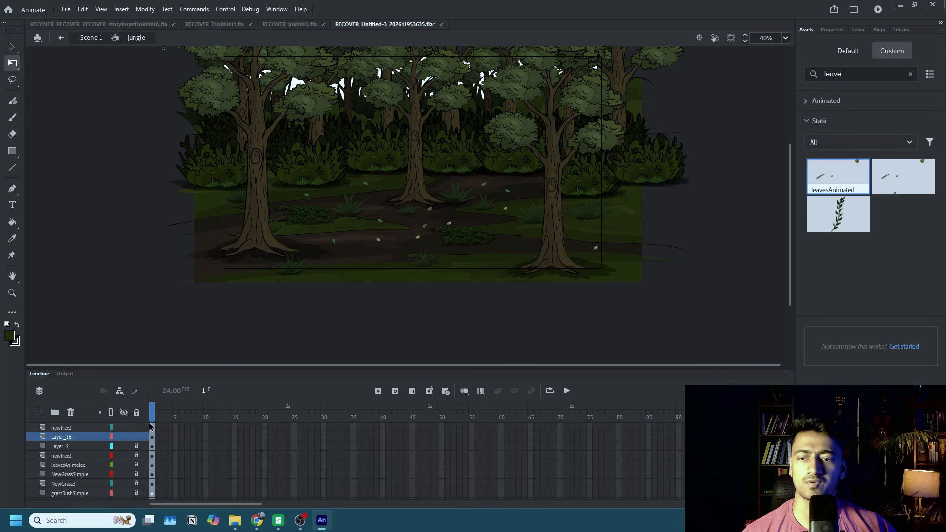
{"action": "left_click_drag", "start_coordinate": [136, 447], "coordinate": [136, 483]}
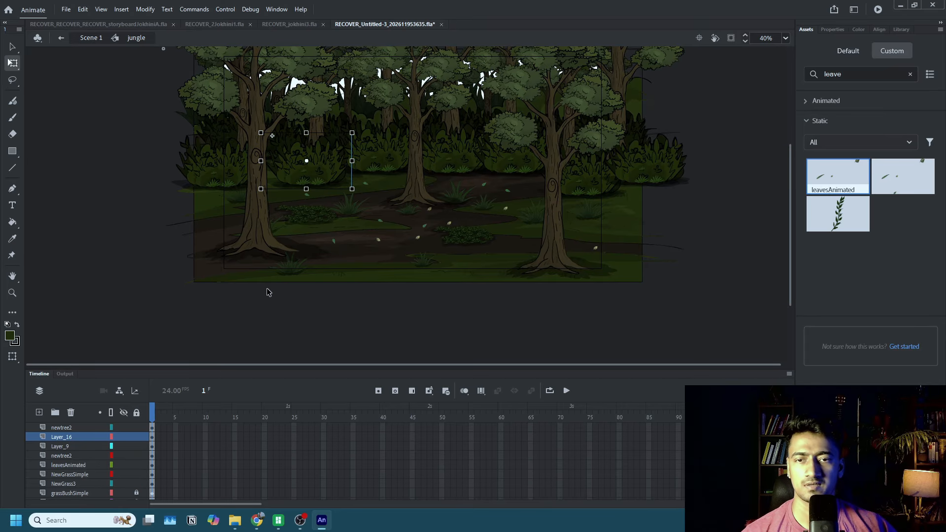
{"action": "left_click", "coordinate": [414, 294]}
{"action": "left_click", "coordinate": [457, 188]}
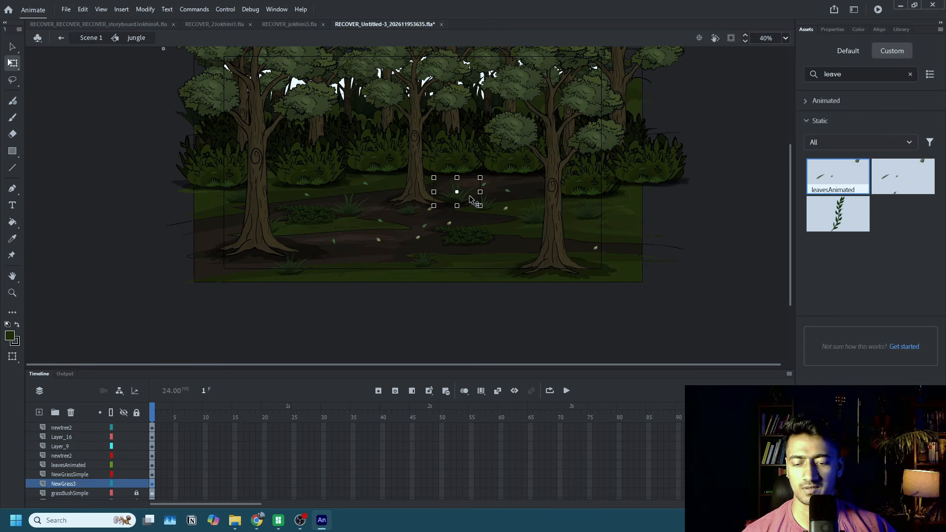
Add a new layer above the middle foreground tree's Layer_16 and paste the grass tuft onto it.
{"action": "left_click", "coordinate": [430, 187]}
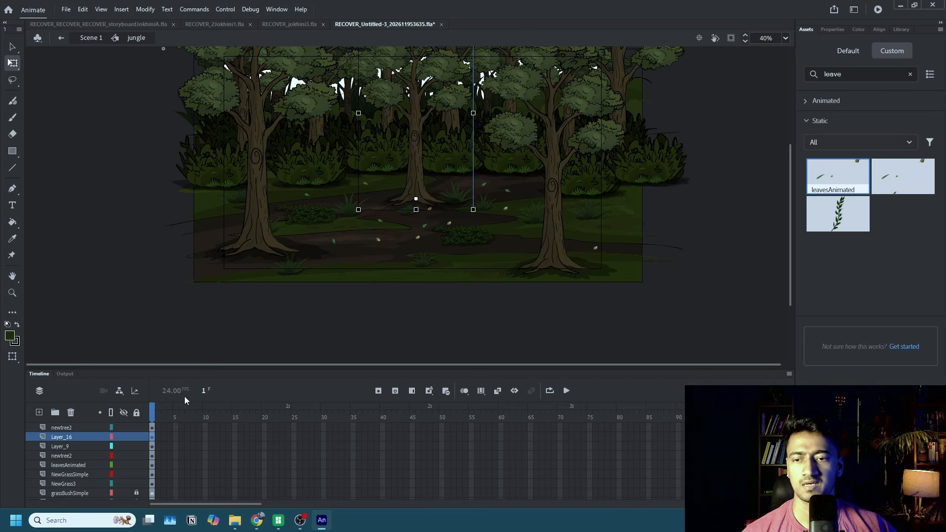
{"action": "left_click", "coordinate": [39, 412]}
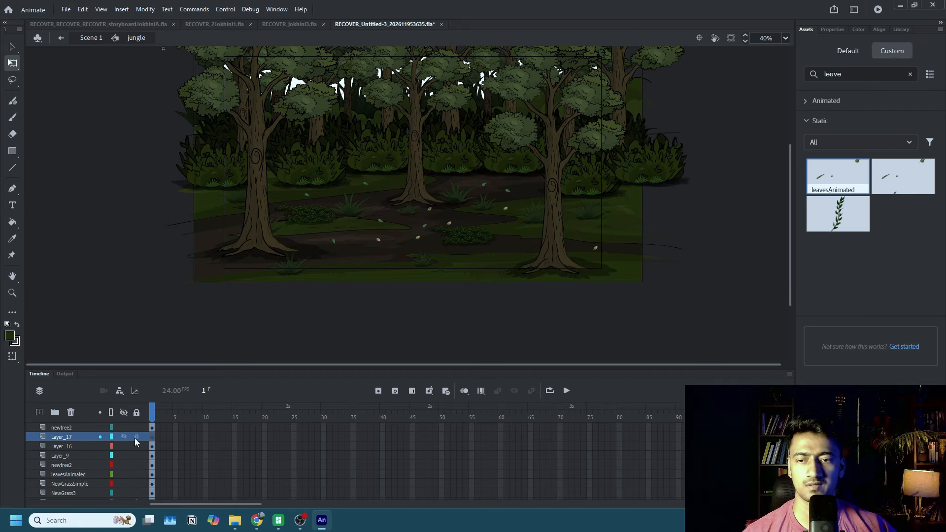
{"action": "left_click", "coordinate": [172, 437]}
{"action": "key", "text": "ctrl+v"}
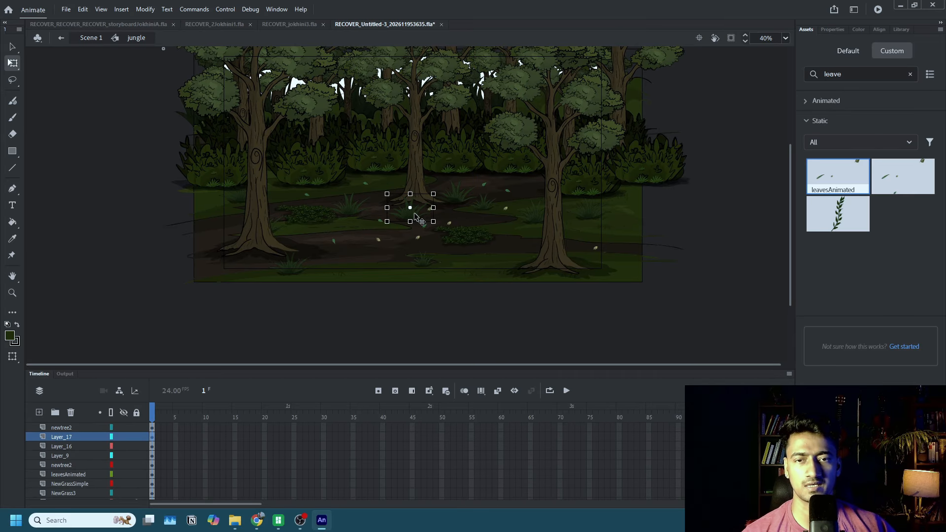
Enlarge the pasted grass tuft over the middle tree's base and place a second copy just left of it.
{"action": "left_click_drag", "start_coordinate": [412, 215], "coordinate": [445, 177]}
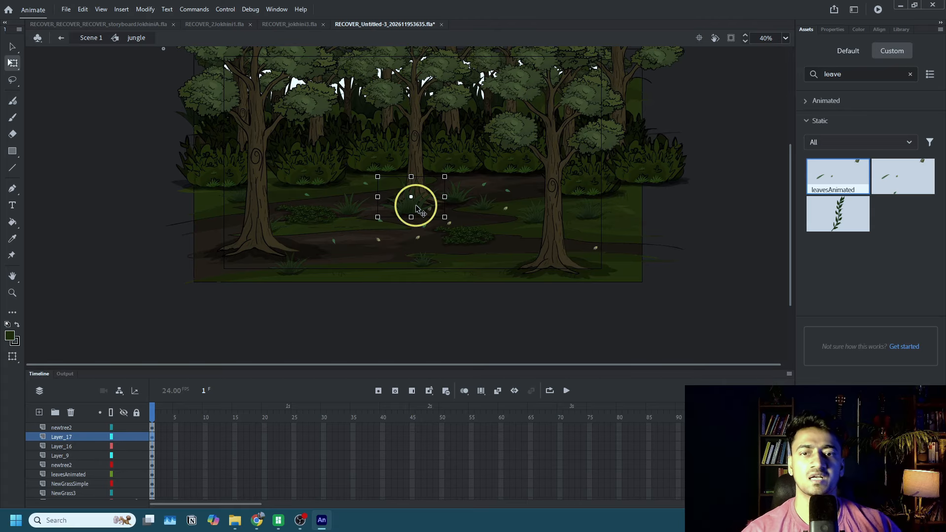
{"action": "left_click_drag", "start_coordinate": [413, 205], "coordinate": [393, 205]}
{"action": "left_click", "coordinate": [384, 291]}
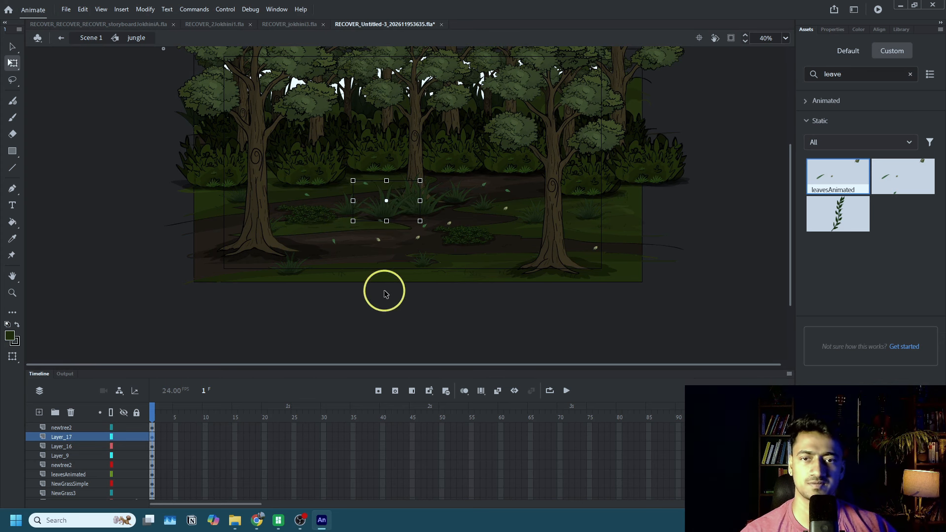
{"action": "left_click", "coordinate": [389, 211]}
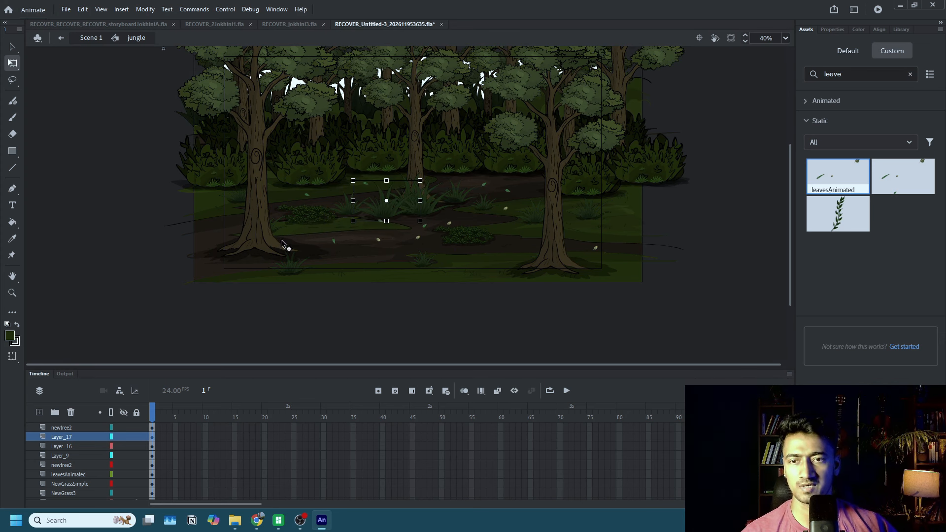
Paste the enlarged grass tuft onto a new layer above the top newtree2 layer and place it at the left foreground tree's base.
{"action": "left_click", "coordinate": [260, 239]}
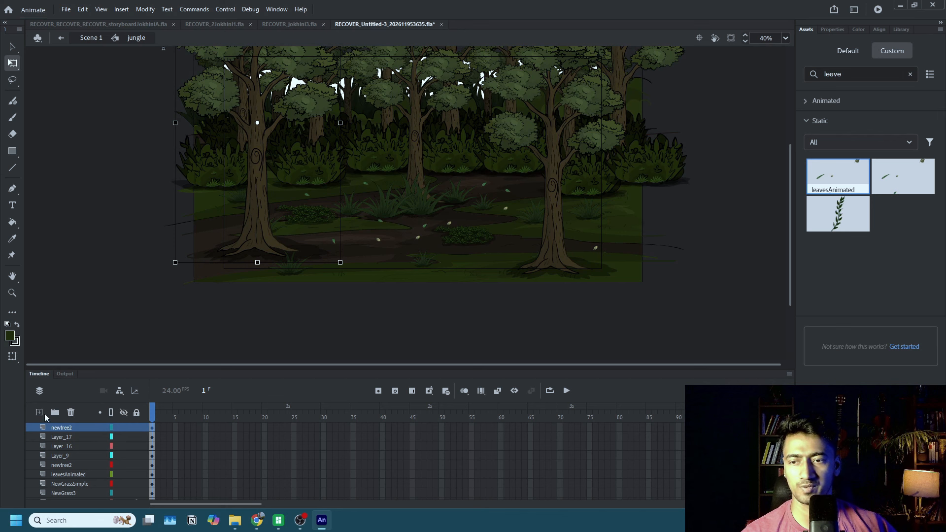
{"action": "left_click", "coordinate": [38, 413]}
{"action": "key", "text": "ctrl+v"}
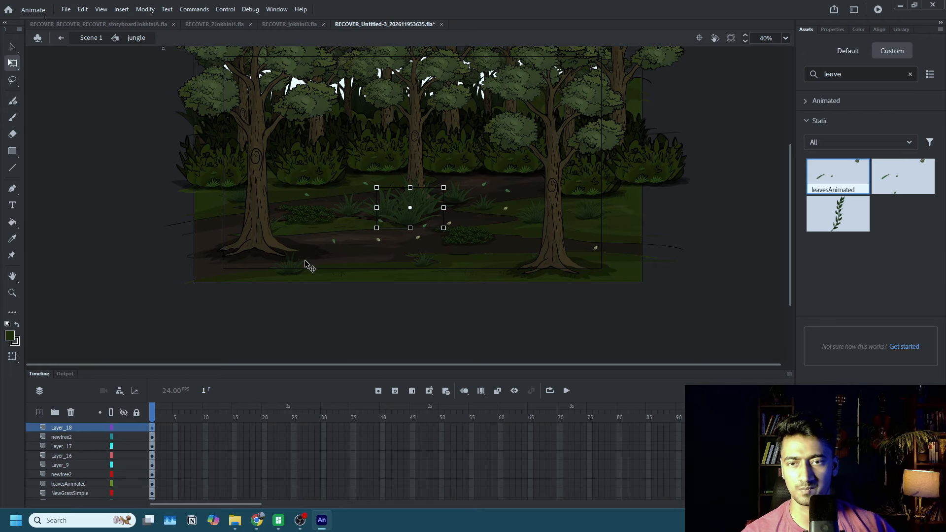
{"action": "left_click_drag", "start_coordinate": [407, 229], "coordinate": [256, 249]}
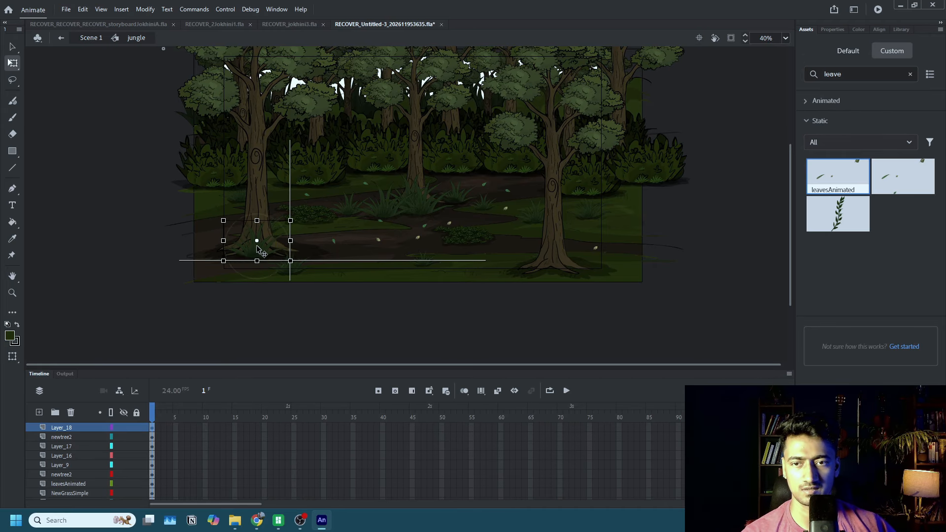
Enlarge the grass tuft at the left tree's base and place a copy at the right foreground tree's base.
{"action": "left_click_drag", "start_coordinate": [289, 220], "coordinate": [312, 208]}
{"action": "left_click_drag", "start_coordinate": [271, 260], "coordinate": [577, 261]}
{"action": "left_click", "coordinate": [653, 225]}
{"action": "scroll", "coordinate": [664, 237], "scroll_direction": "up", "scroll_amount": 1}
{"action": "scroll", "coordinate": [667, 233], "scroll_direction": "down", "scroll_amount": 1}
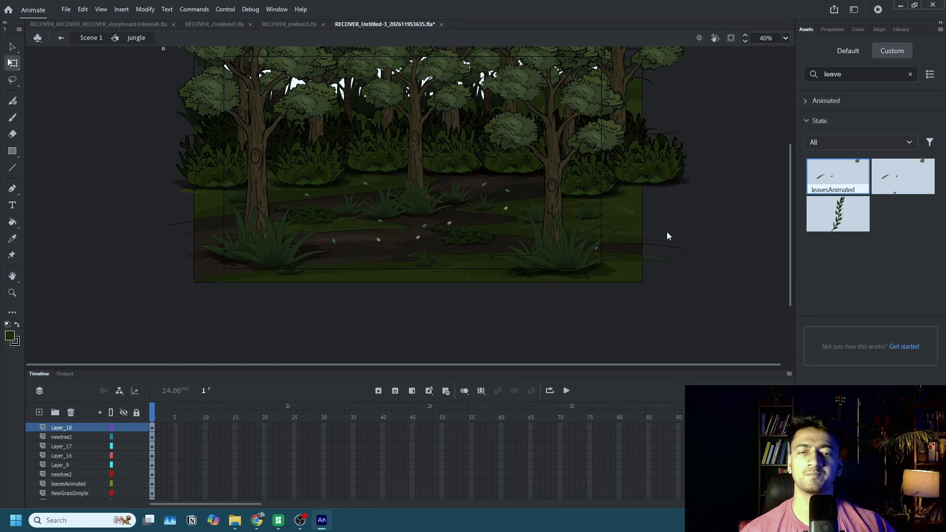
Delete the tallest tree behind the middle foreground tree and lower the middle foreground tree slightly.
{"action": "scroll", "coordinate": [670, 228], "scroll_direction": "up", "scroll_amount": 1}
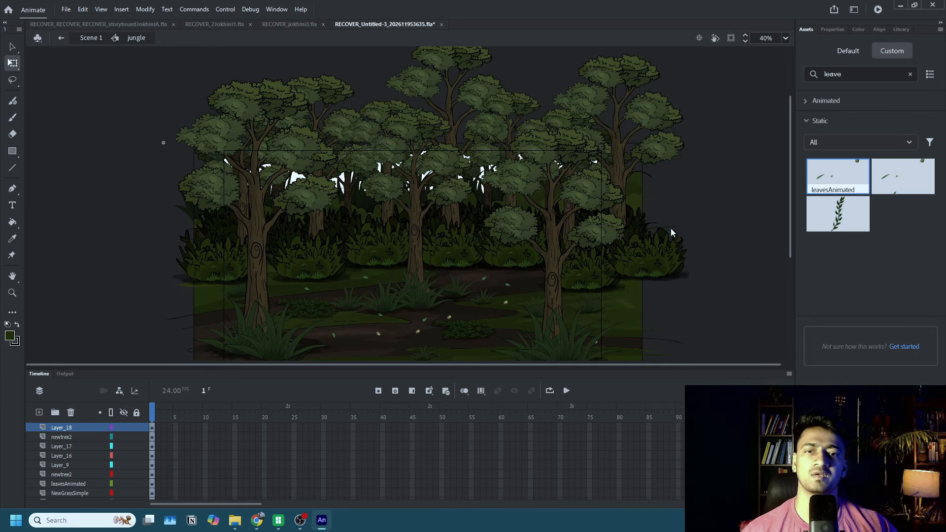
{"action": "left_click", "coordinate": [447, 116]}
{"action": "key", "text": "Delete"}
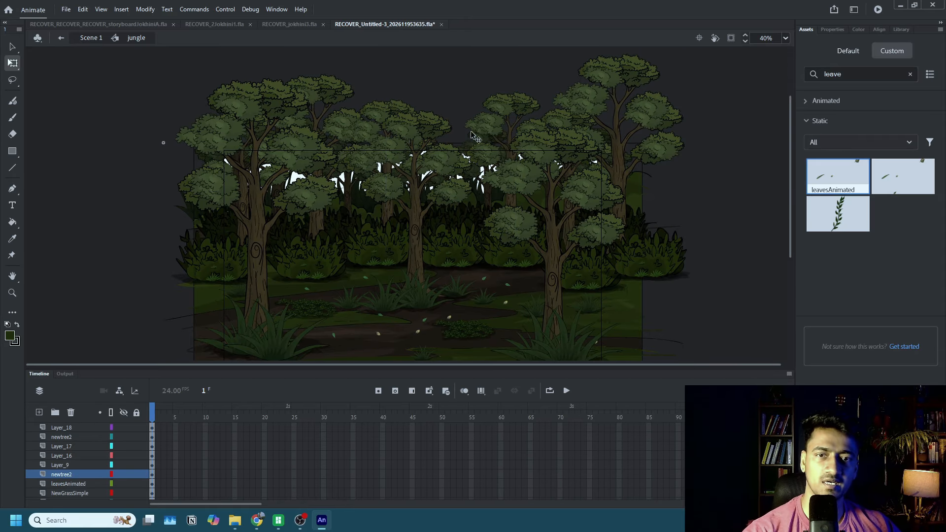
{"action": "mouse_move", "coordinate": [409, 139]}
{"action": "left_mouse_down"}
{"action": "mouse_move", "coordinate": [418, 213]}
{"action": "mouse_move", "coordinate": [559, 353]}
{"action": "mouse_move", "coordinate": [460, 209]}
{"action": "mouse_move", "coordinate": [414, 173]}
{"action": "mouse_move", "coordinate": [412, 146]}
{"action": "left_mouse_up"}
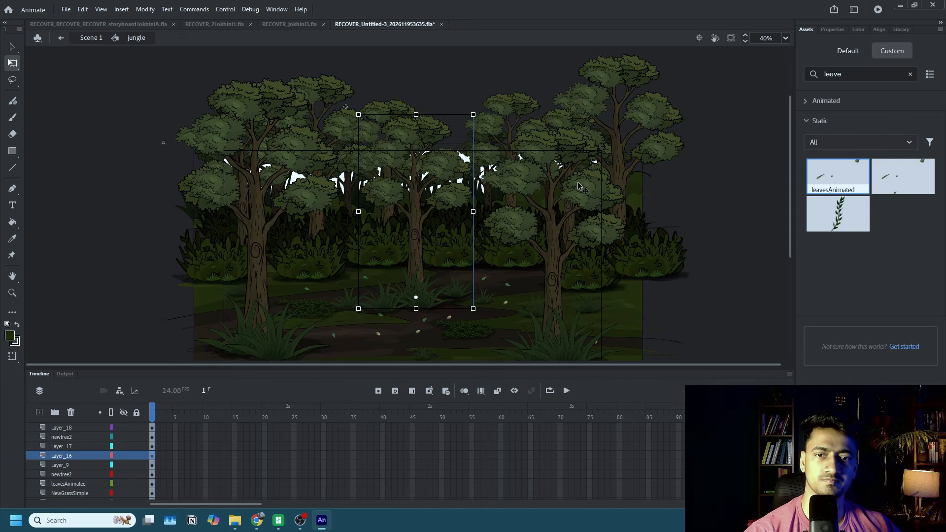
{"action": "left_click", "coordinate": [725, 255]}
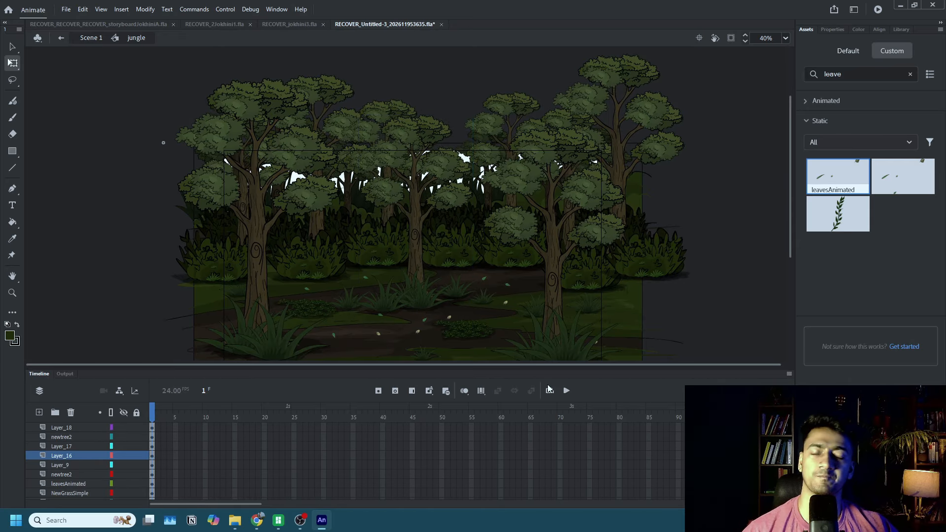
{"action": "scroll", "coordinate": [406, 280], "scroll_direction": "up", "scroll_amount": 3}
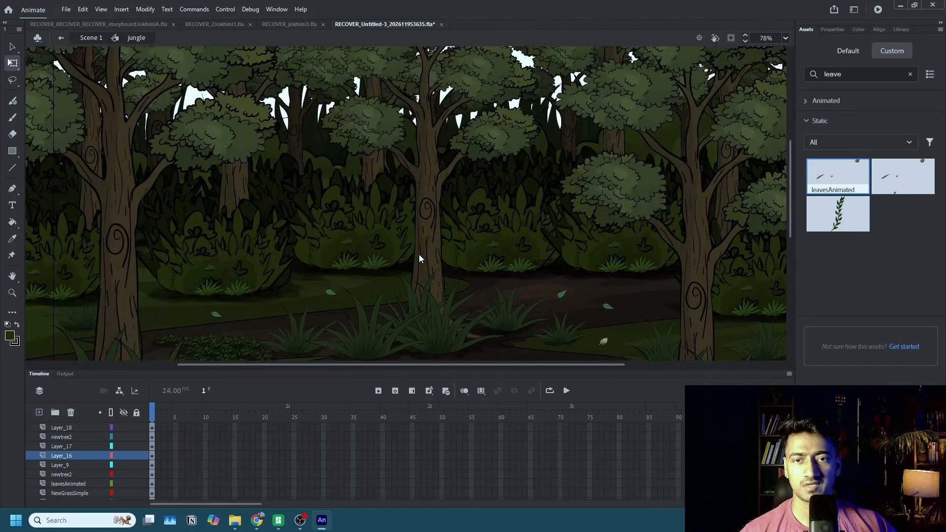
{"action": "scroll", "coordinate": [423, 253], "scroll_direction": "down", "scroll_amount": 3}
{"action": "left_click", "coordinate": [469, 206]}
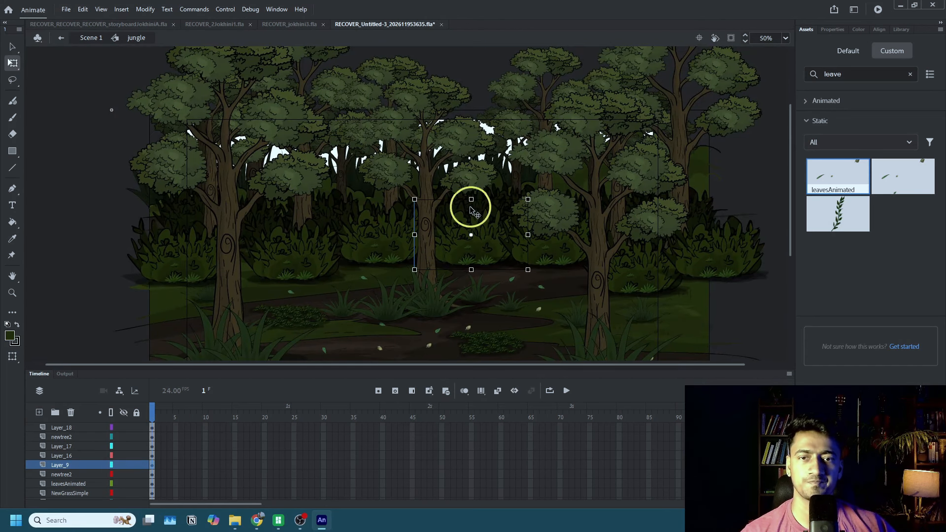
{"action": "left_click", "coordinate": [357, 180]}
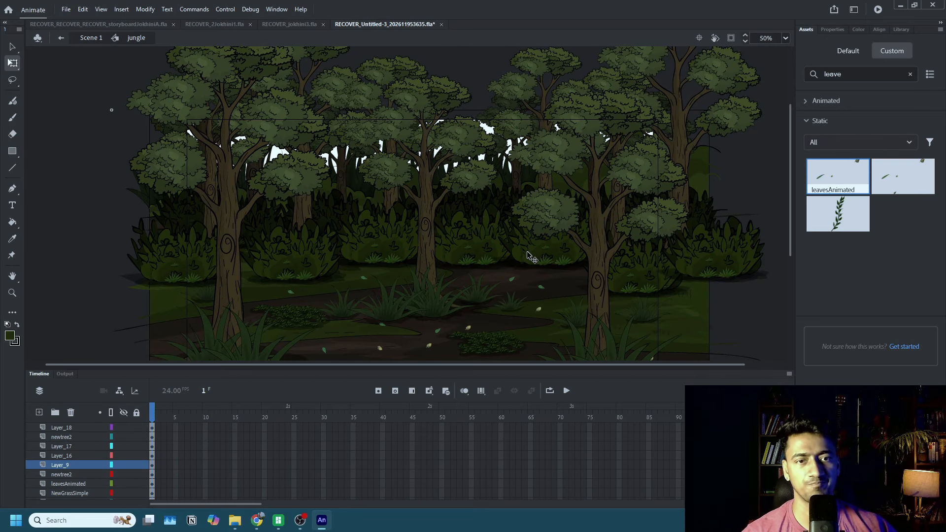
{"action": "scroll", "coordinate": [507, 224], "scroll_direction": "down", "scroll_amount": 2}
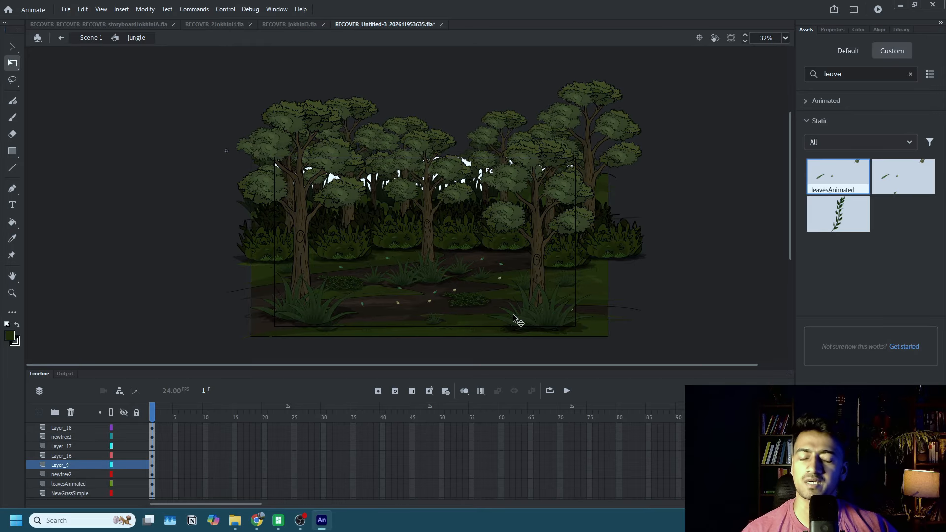
{"action": "scroll", "coordinate": [234, 445], "scroll_direction": "down", "scroll_amount": 3}
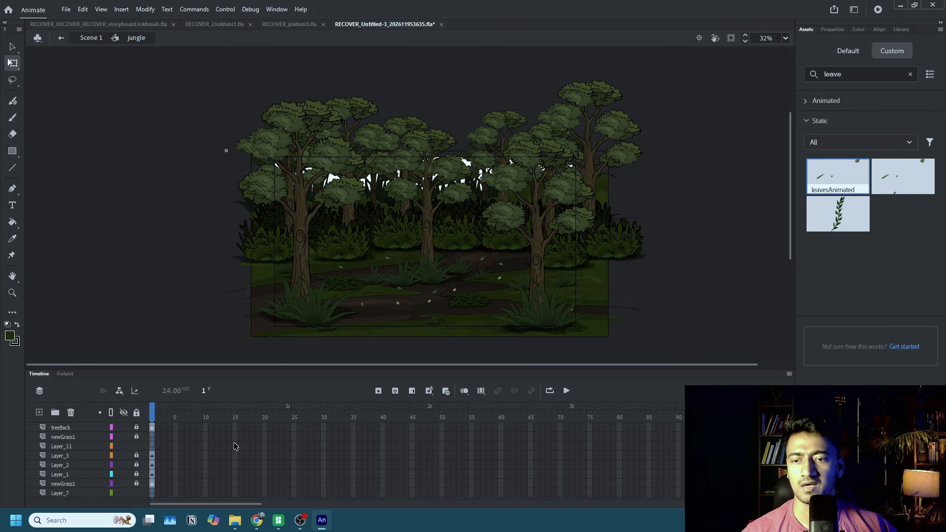
{"action": "scroll", "coordinate": [207, 446], "scroll_direction": "up", "scroll_amount": 3}
Return to Scene 1, shift the jungle slightly left and delete the stray larger leaf on the path.
{"action": "left_click", "coordinate": [91, 43]}
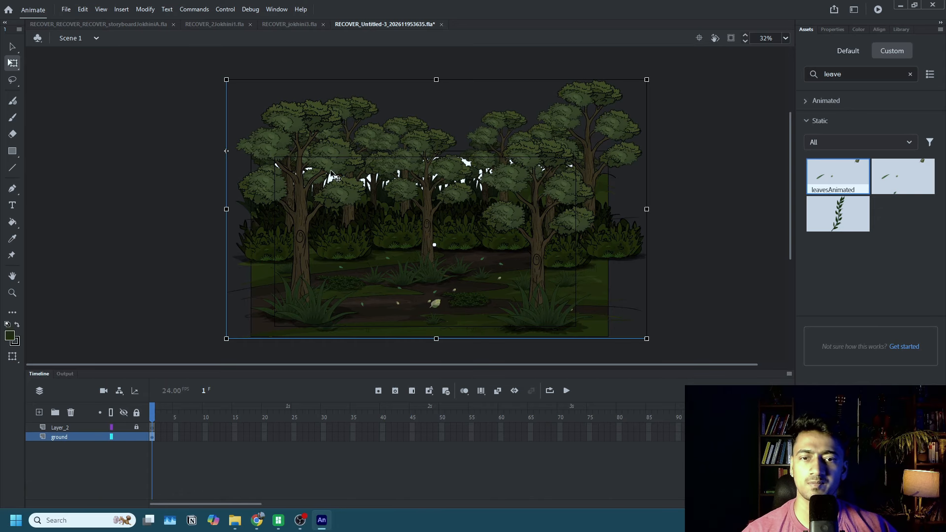
{"action": "left_click_drag", "start_coordinate": [437, 262], "coordinate": [473, 246]}
{"action": "left_click", "coordinate": [435, 302]}
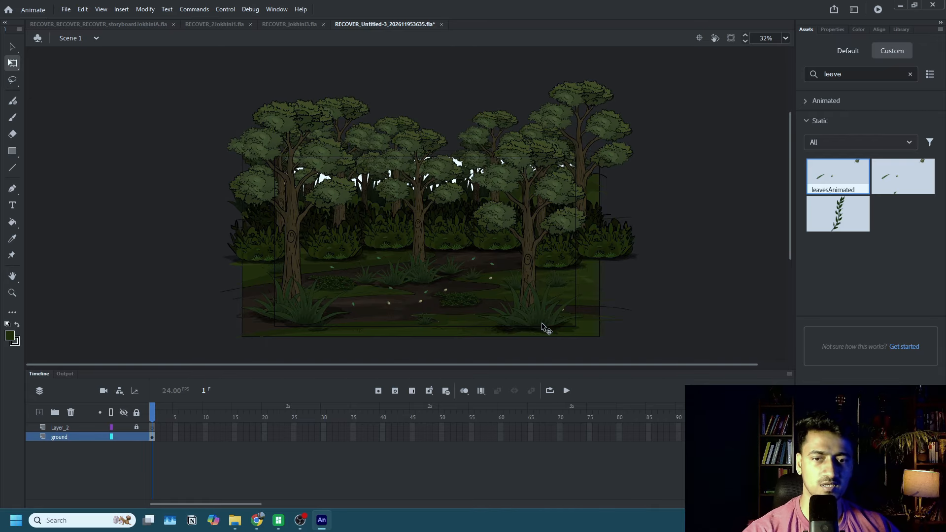
Move the ground layer above Layer_2, select Layer_2's first frame, and search the custom assets for "sk".
{"action": "left_click_drag", "start_coordinate": [67, 438], "coordinate": [65, 427]}
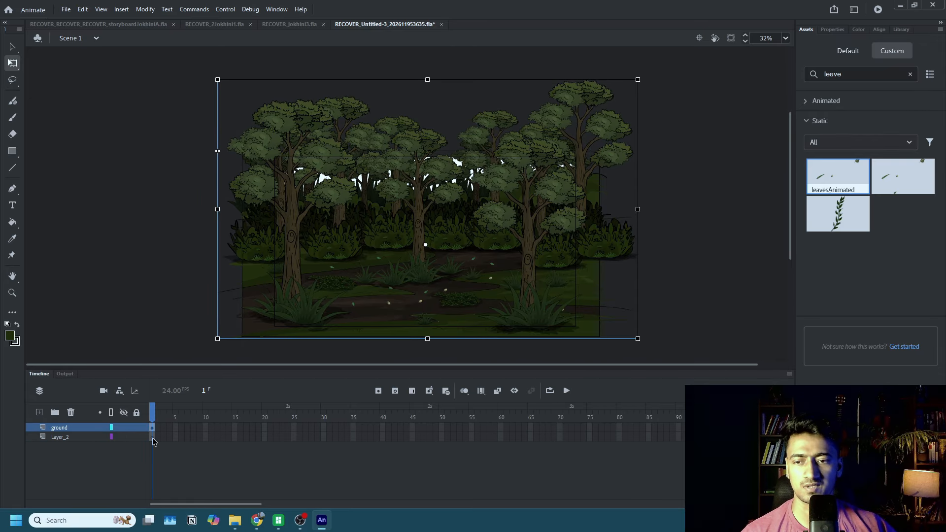
{"action": "left_click", "coordinate": [153, 438]}
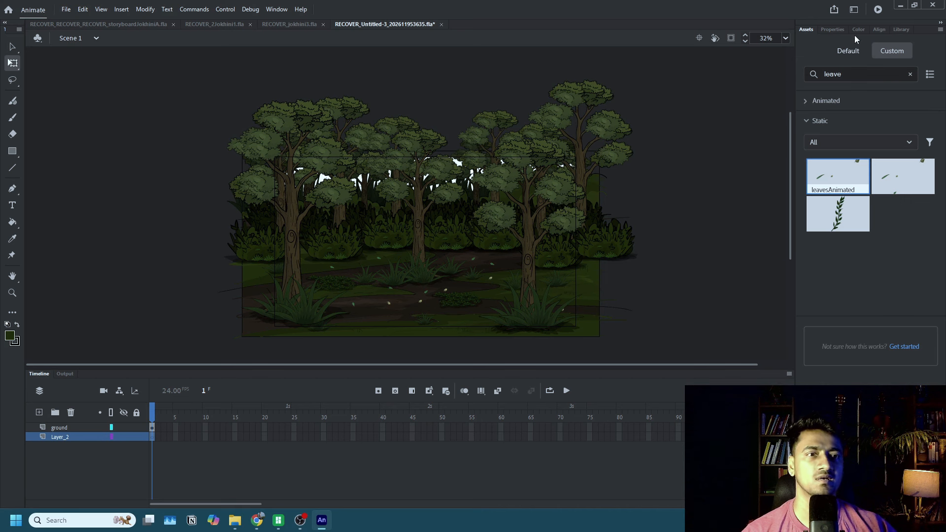
{"action": "double_click", "coordinate": [852, 70]}
{"action": "type", "text": "ski"}
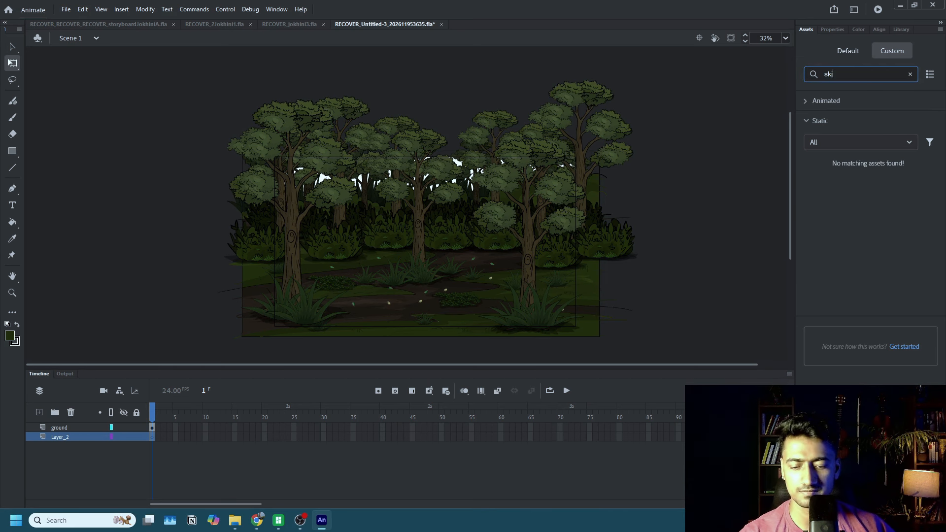
{"action": "key", "text": "BackSpace"}
{"action": "key", "text": "BackSpace"}
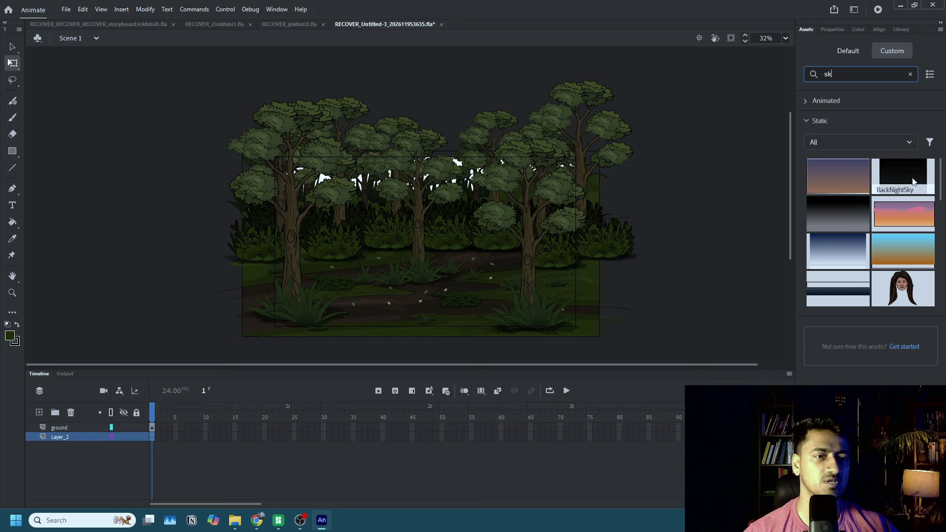
Place the BackNightSky asset behind the jungle and scale it up to cover the whole scene.
{"action": "left_click_drag", "start_coordinate": [911, 180], "coordinate": [445, 192]}
{"action": "left_click_drag", "start_coordinate": [314, 105], "coordinate": [160, 42]}
{"action": "left_click_drag", "start_coordinate": [323, 84], "coordinate": [336, 101]}
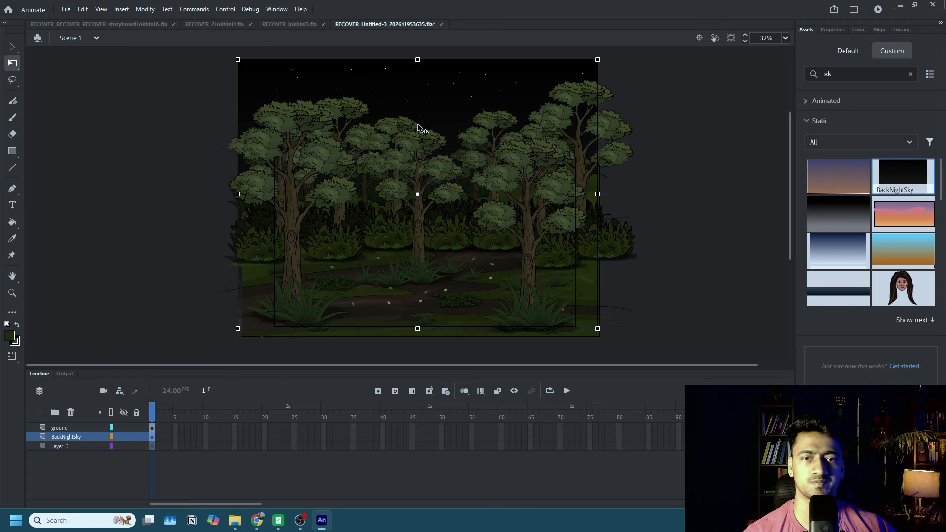
View the contents of the BackNightSky symbol, return to Scene 1 and lower the sky slightly behind the jungle.
{"action": "double_click", "coordinate": [501, 89]}
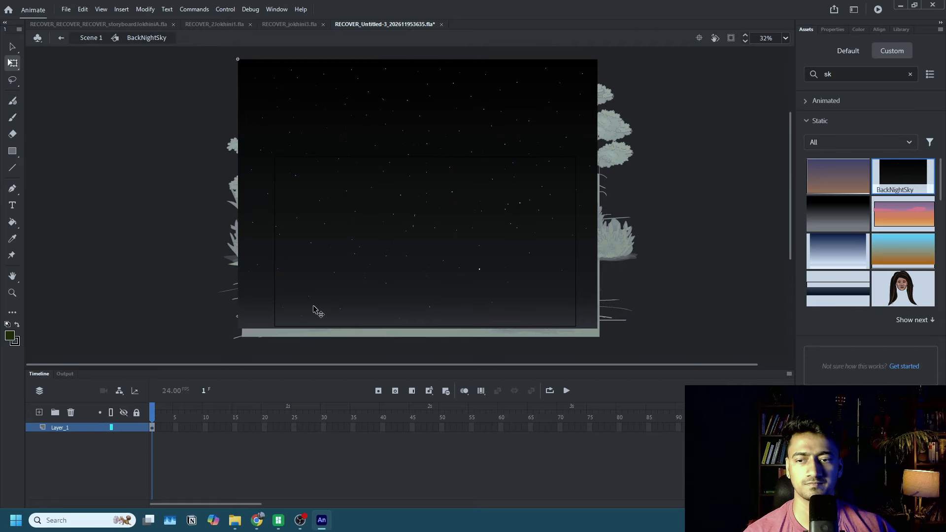
{"action": "left_click", "coordinate": [94, 38]}
{"action": "scroll", "coordinate": [547, 197], "scroll_direction": "down", "scroll_amount": 3}
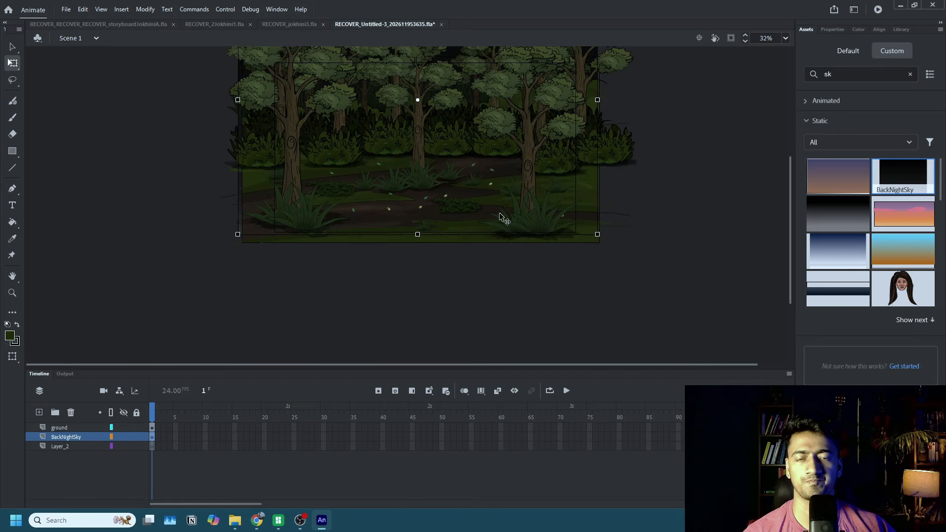
{"action": "scroll", "coordinate": [382, 153], "scroll_direction": "up", "scroll_amount": 3}
{"action": "left_click_drag", "start_coordinate": [409, 153], "coordinate": [412, 170]}
{"action": "scroll", "coordinate": [443, 144], "scroll_direction": "down", "scroll_amount": 3}
{"action": "scroll", "coordinate": [728, 198], "scroll_direction": "up", "scroll_amount": 3}
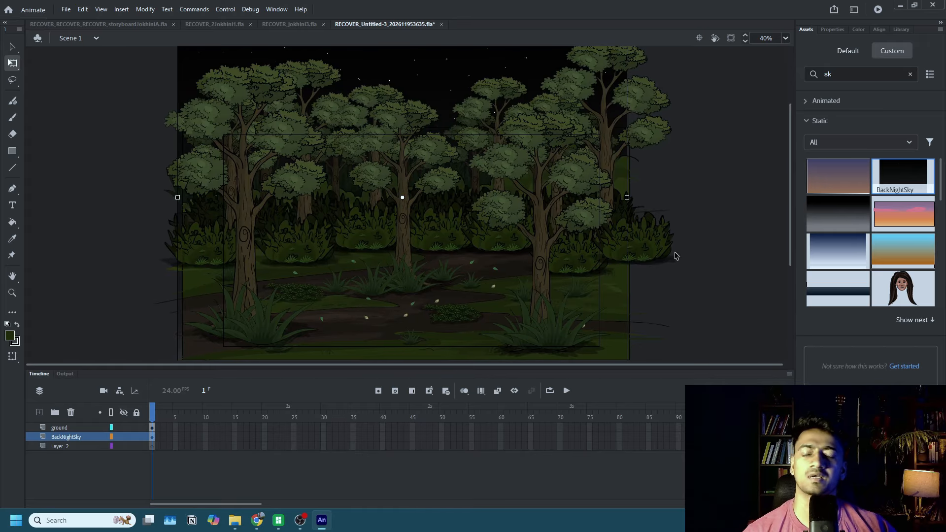
Darken the whole jungle instance with a color effect so it suits the night sky.
{"action": "left_click", "coordinate": [460, 340]}
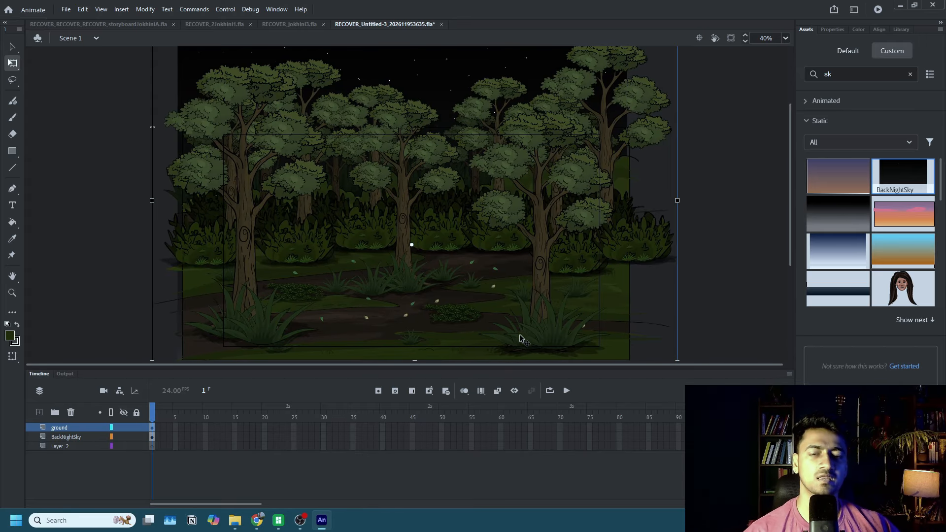
{"action": "left_click", "coordinate": [840, 33]}
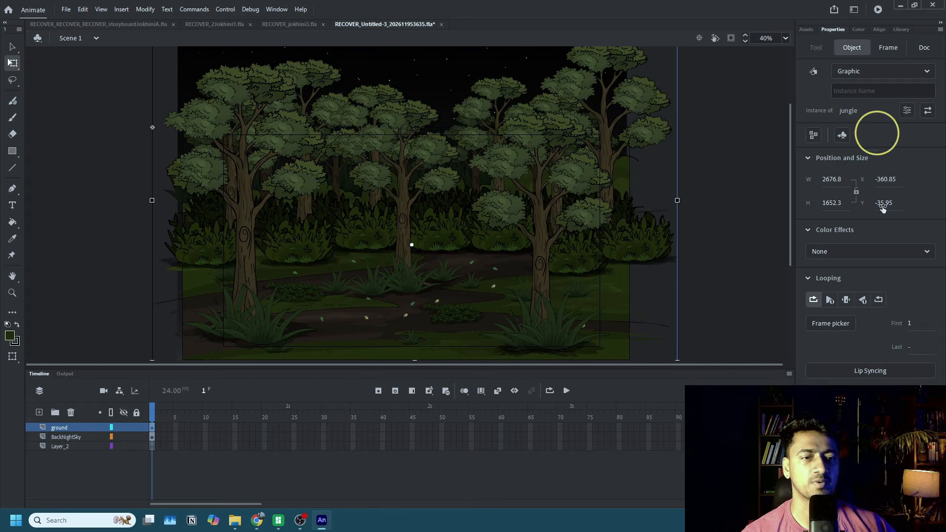
{"action": "left_click", "coordinate": [844, 252]}
{"action": "left_click", "coordinate": [840, 284]}
{"action": "left_click_drag", "start_coordinate": [847, 279], "coordinate": [854, 279]}
{"action": "left_click", "coordinate": [697, 165]}
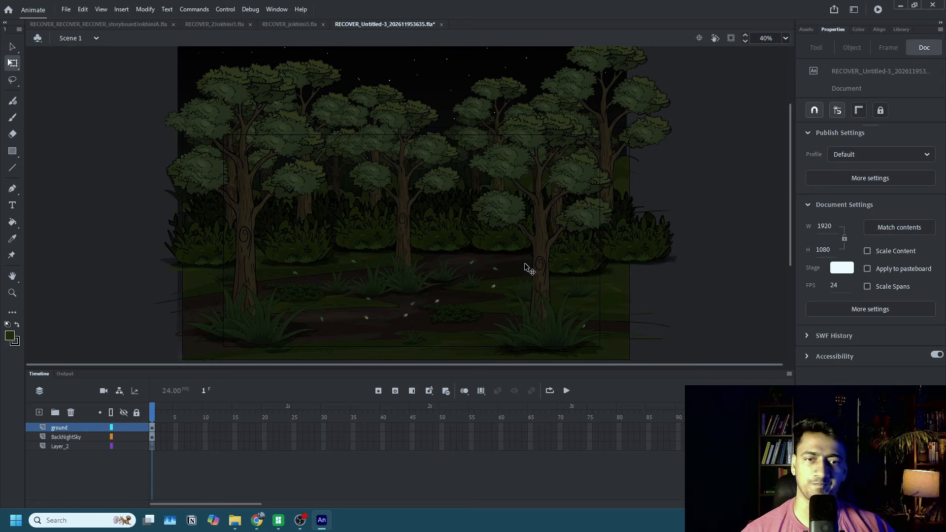
Copy the first frames of the jungle and night sky layers and switch to the RECOVER_2Jokhini1.fla document.
{"action": "left_click", "coordinate": [169, 437]}
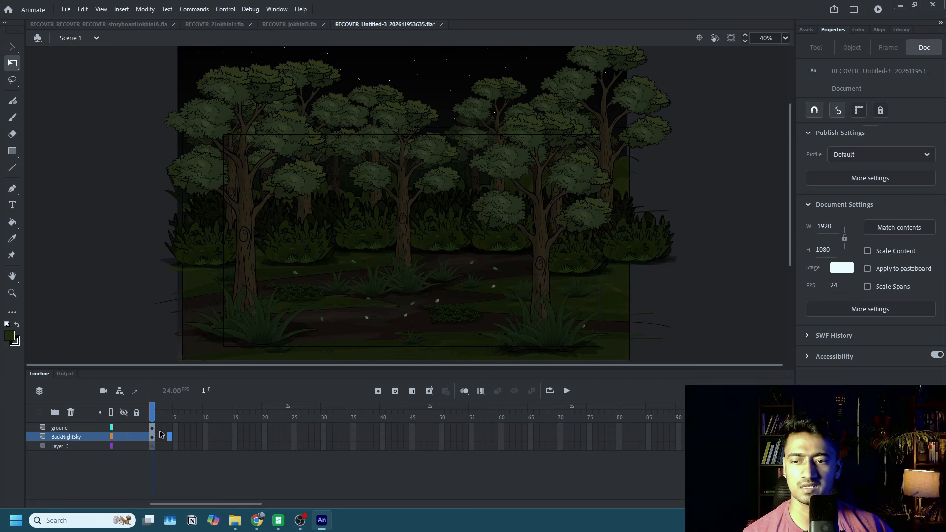
{"action": "left_click", "coordinate": [153, 436]}
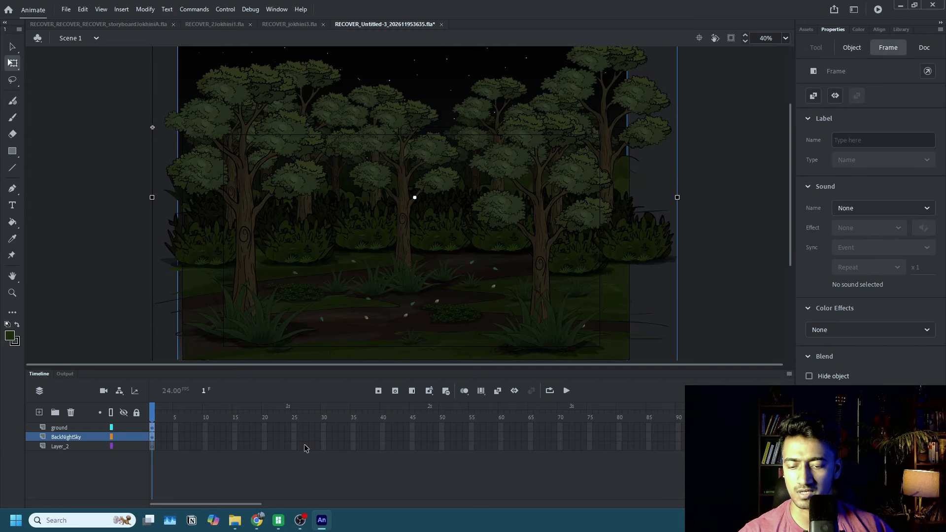
{"action": "left_click", "coordinate": [214, 25]}
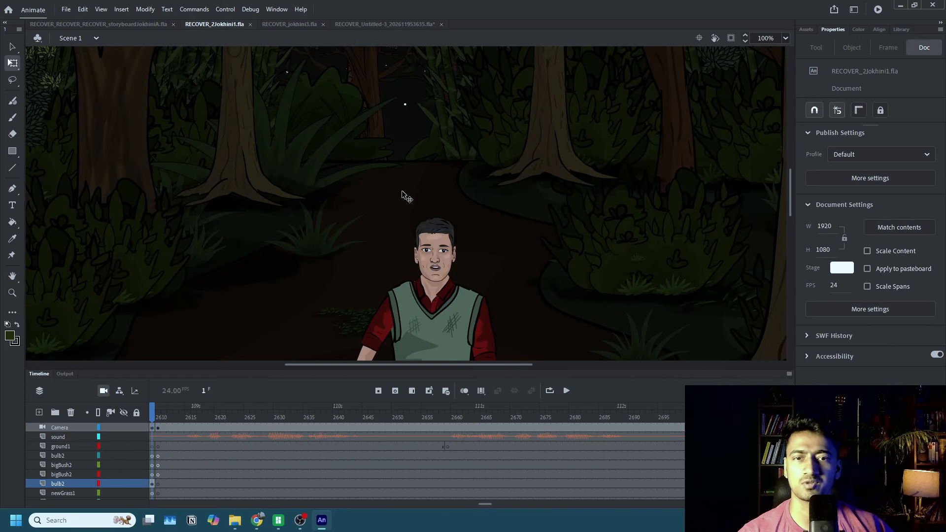
{"action": "scroll", "coordinate": [405, 197], "scroll_direction": "down", "scroll_amount": 5}
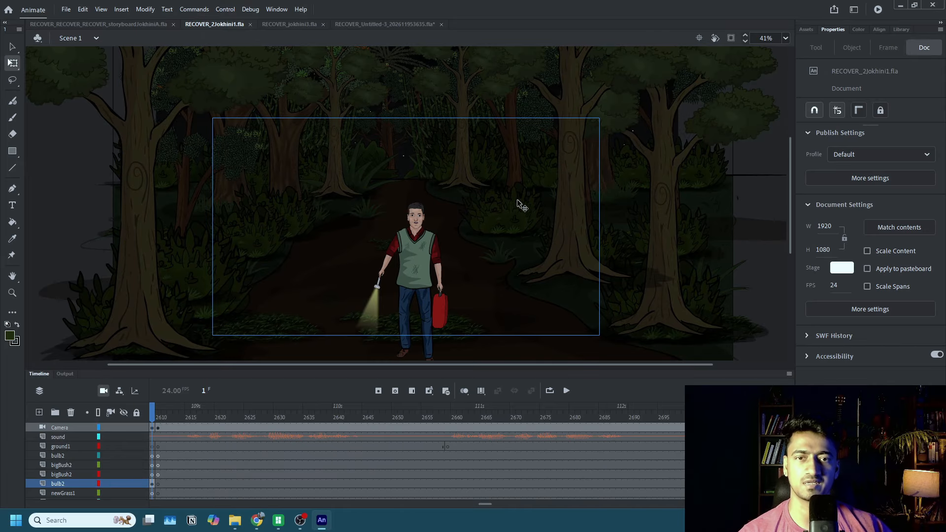
{"action": "scroll", "coordinate": [458, 187], "scroll_direction": "down", "scroll_amount": 3}
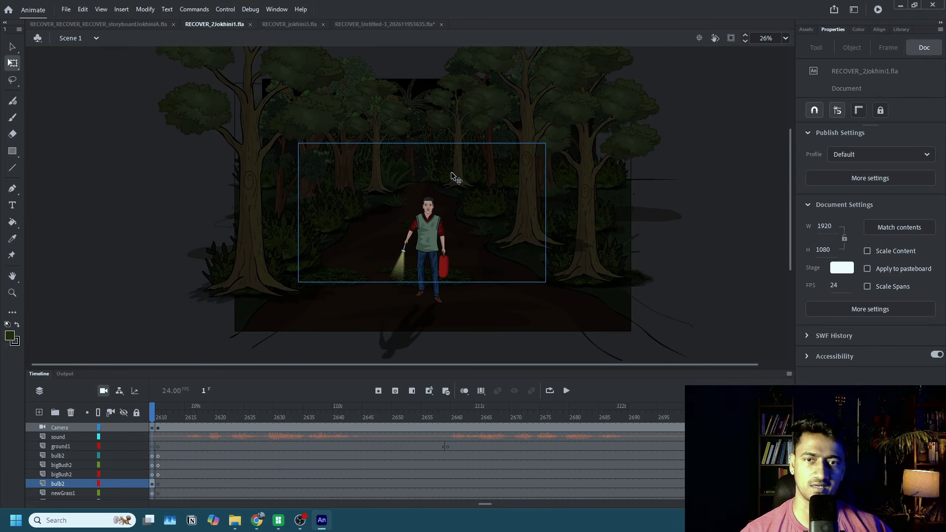
{"action": "scroll", "coordinate": [171, 490], "scroll_direction": "down", "scroll_amount": 5}
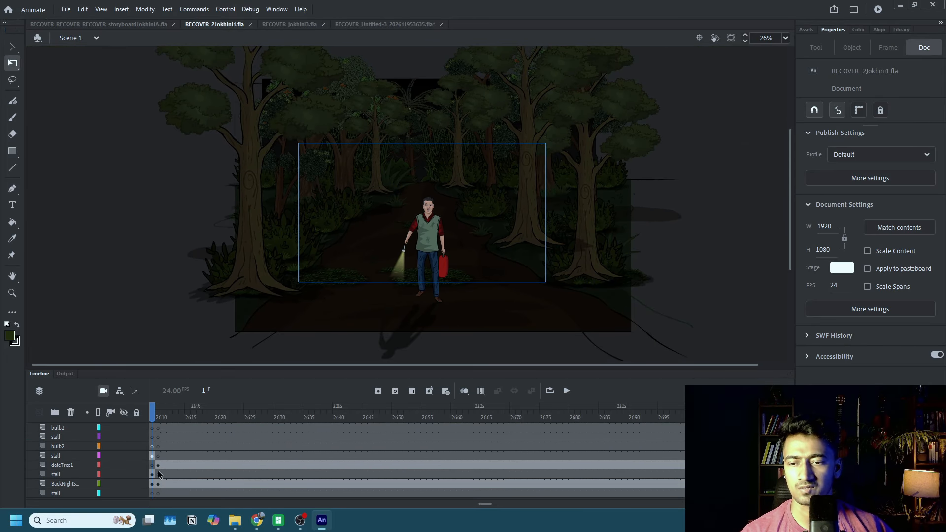
Paste the copied frames at frame 2610 on the BackNightSky layer and the stall layer below it, putting duplicate items into a folder.
{"action": "left_click", "coordinate": [158, 467]}
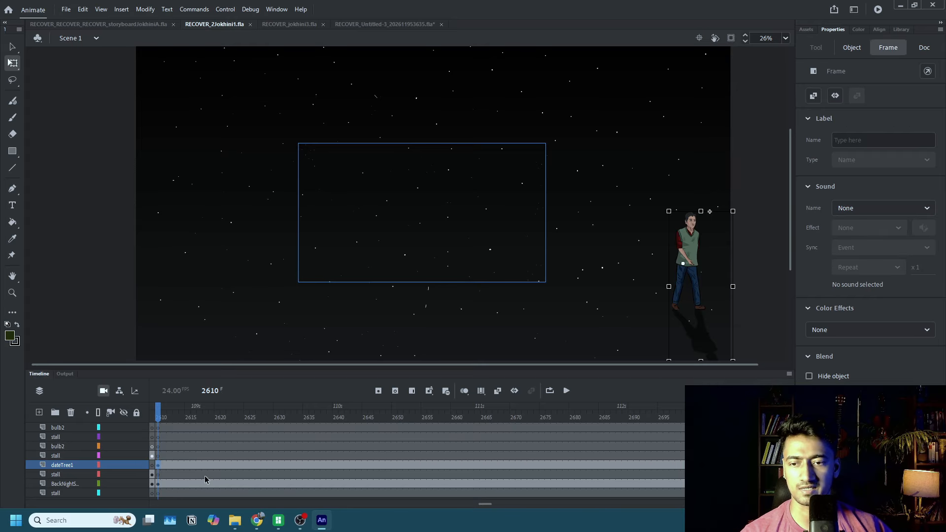
{"action": "left_click", "coordinate": [159, 484]}
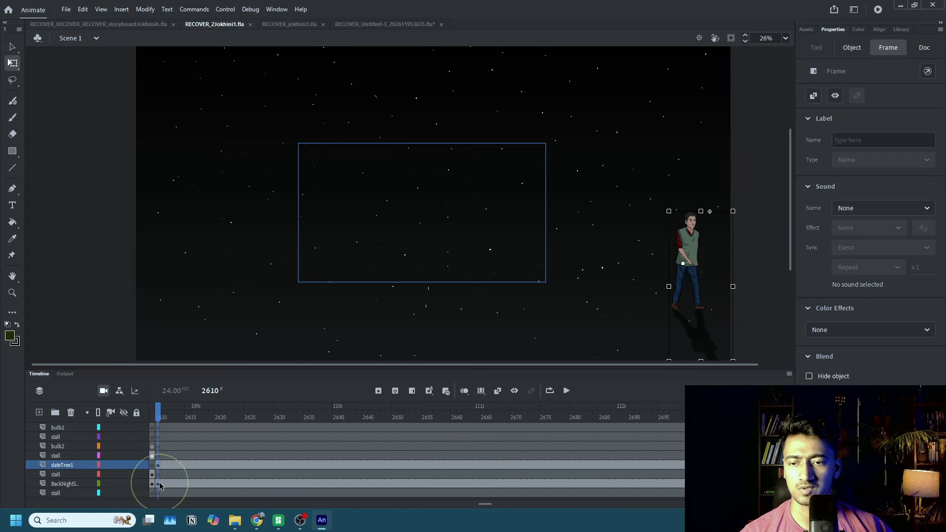
{"action": "left_click_drag", "start_coordinate": [168, 476], "coordinate": [160, 492]}
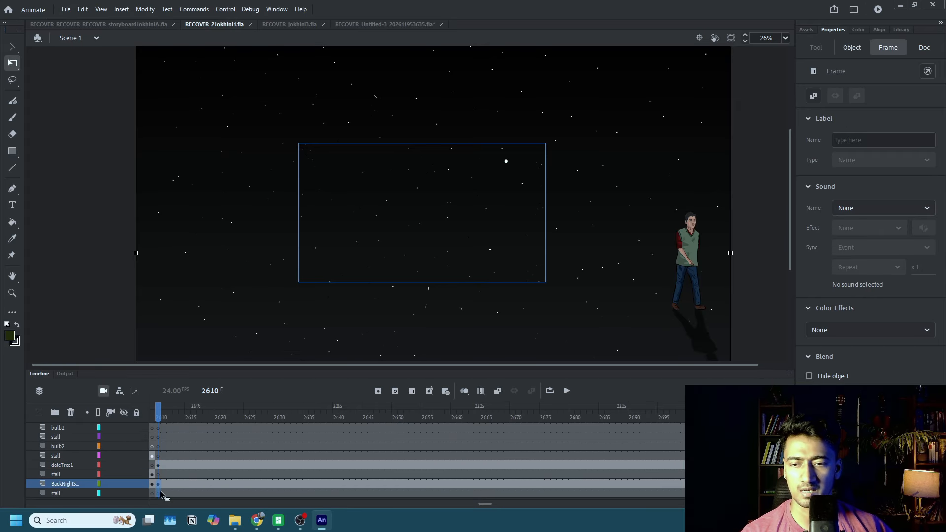
{"action": "key", "text": "ctrl+alt+v"}
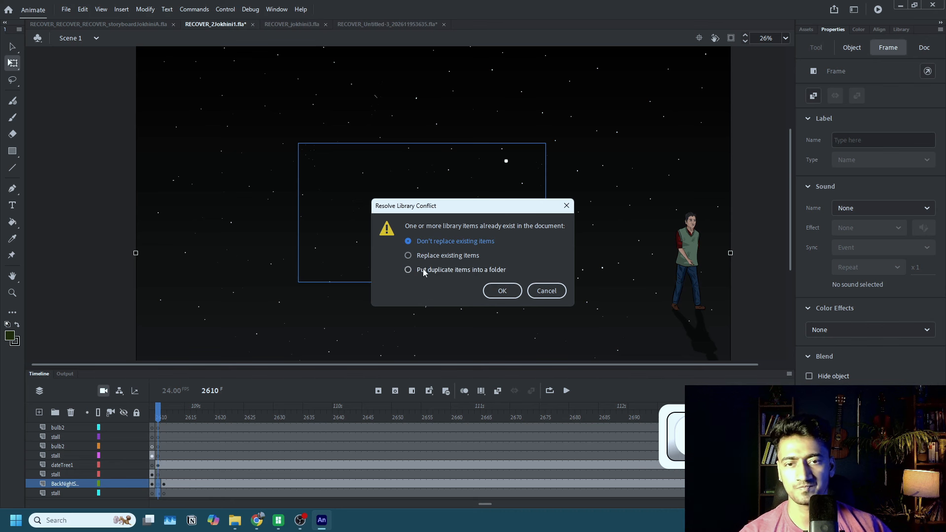
{"action": "left_click", "coordinate": [408, 270]}
{"action": "left_click", "coordinate": [503, 292]}
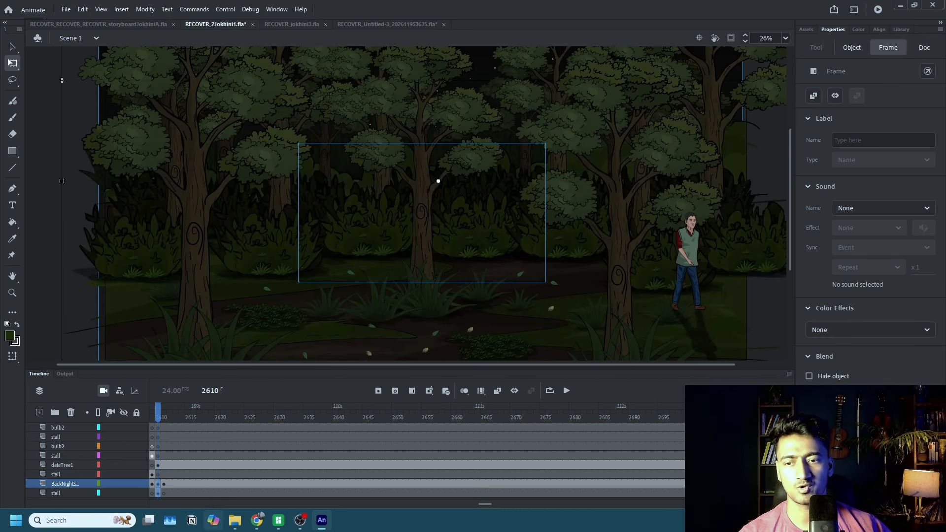
Switch the keyboard layout preset to Shortcuts.
{"action": "left_click", "coordinate": [164, 492]}
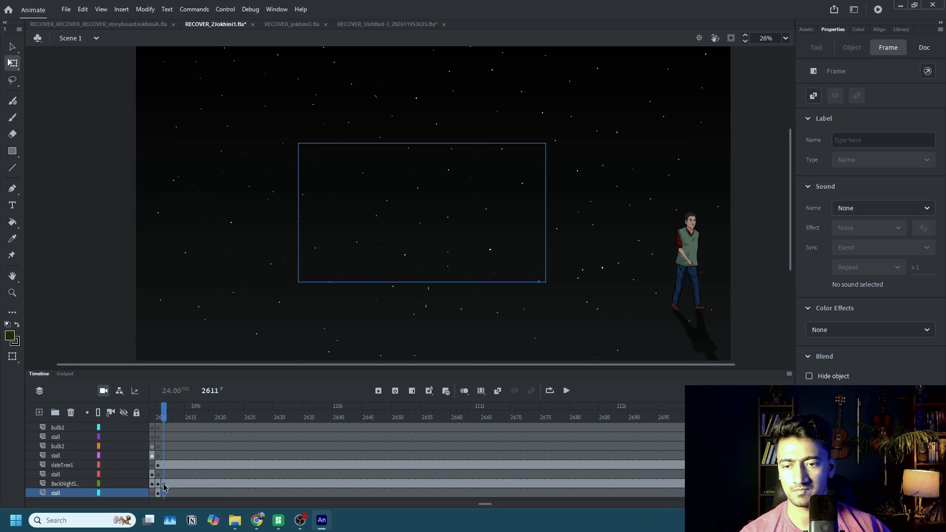
{"action": "left_click", "coordinate": [166, 485]}
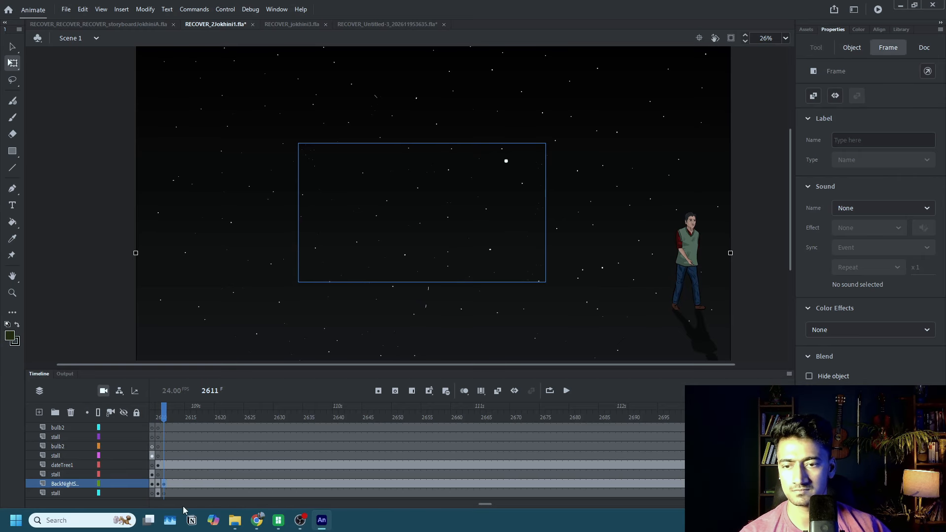
{"action": "left_click", "coordinate": [82, 9]}
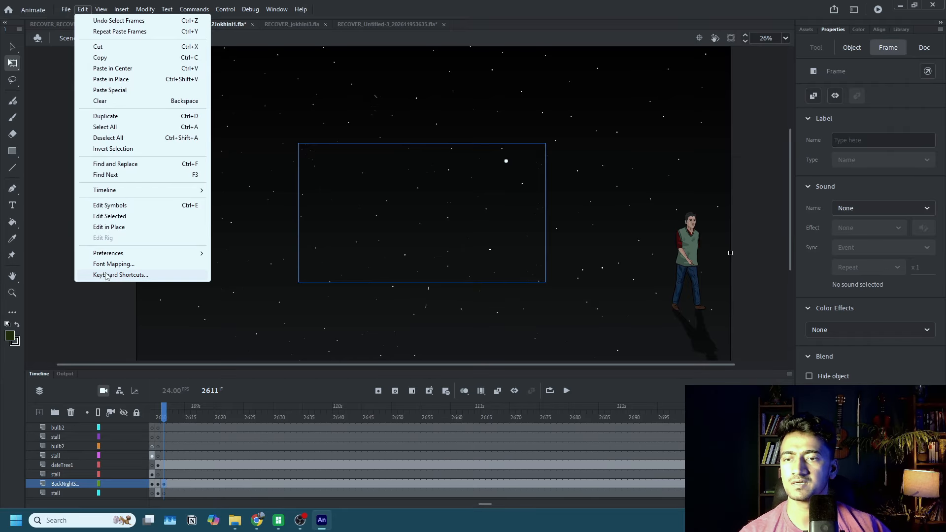
{"action": "left_click", "coordinate": [106, 275]}
{"action": "left_click", "coordinate": [417, 165]}
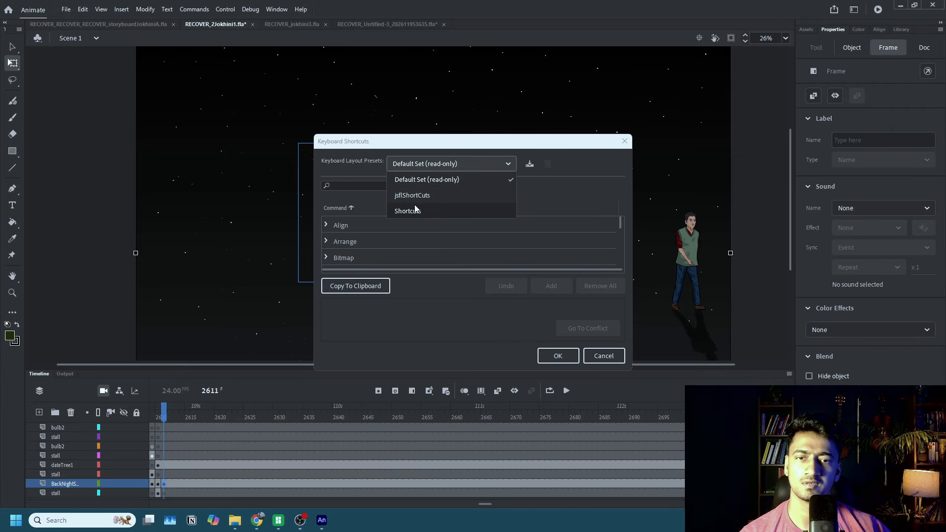
{"action": "left_click", "coordinate": [416, 211]}
{"action": "left_click", "coordinate": [547, 354]}
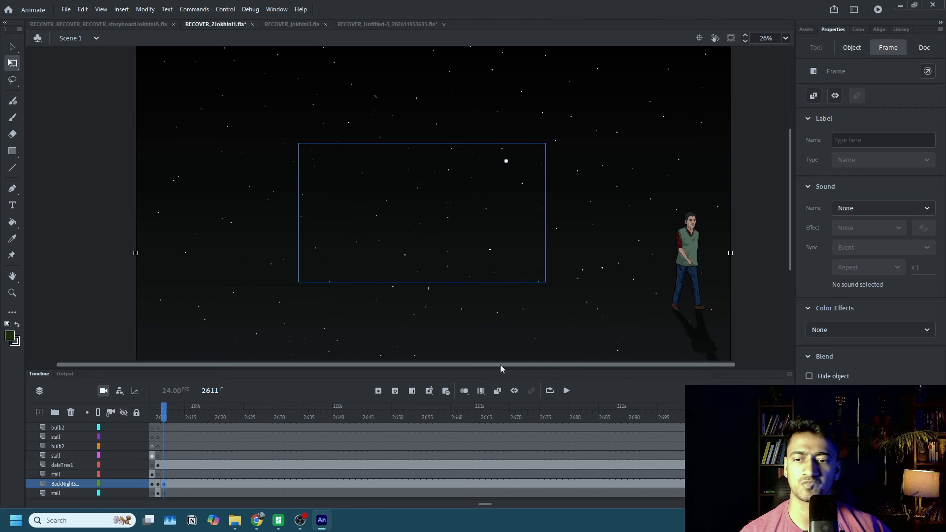
Clear the keyframes at frame 2611 on the BackNightSky layer and the stall layer below it so the pasted jungle and sky extend.
{"action": "key", "text": "Delete"}
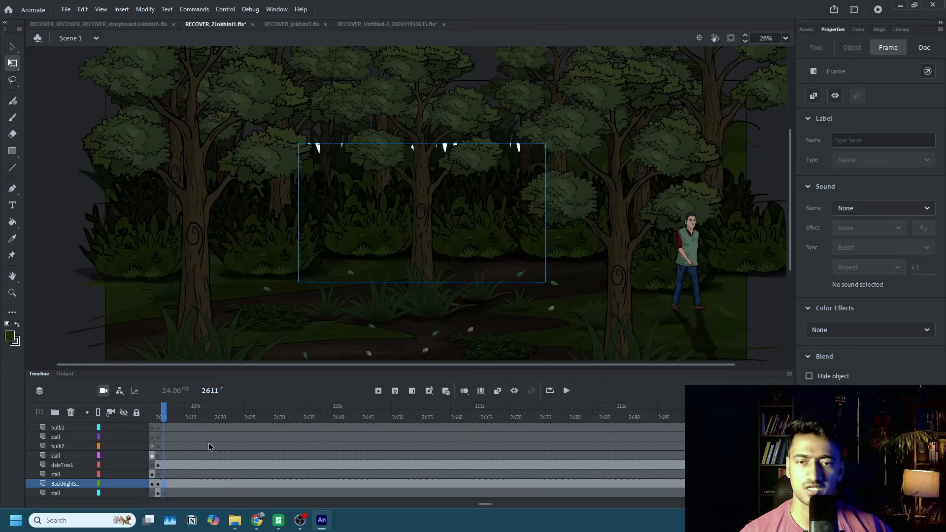
{"action": "scroll", "coordinate": [443, 165], "scroll_direction": "down", "scroll_amount": 2}
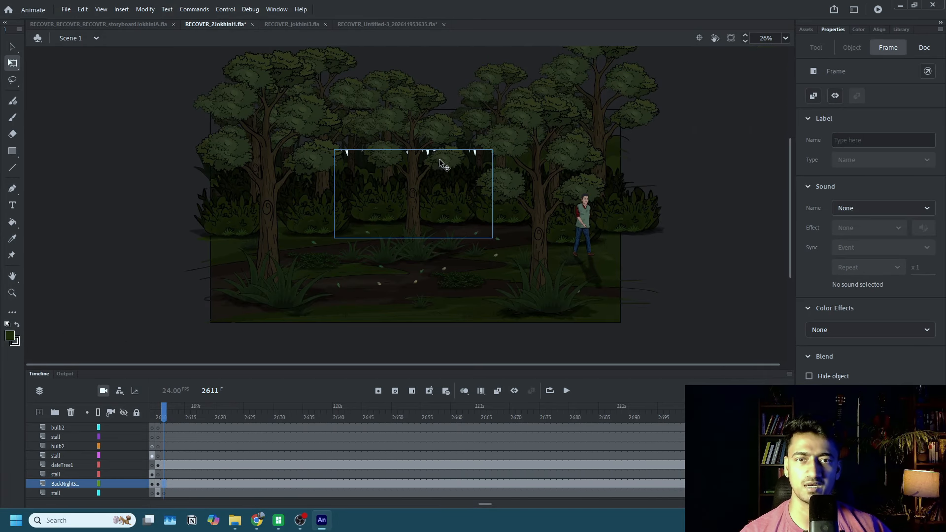
{"action": "left_click", "coordinate": [170, 494]}
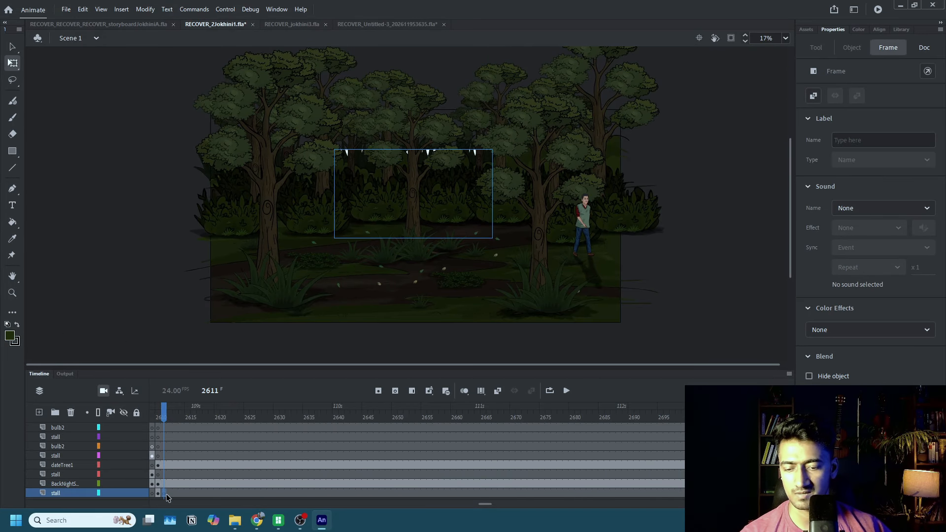
{"action": "key", "text": "ctrl+z"}
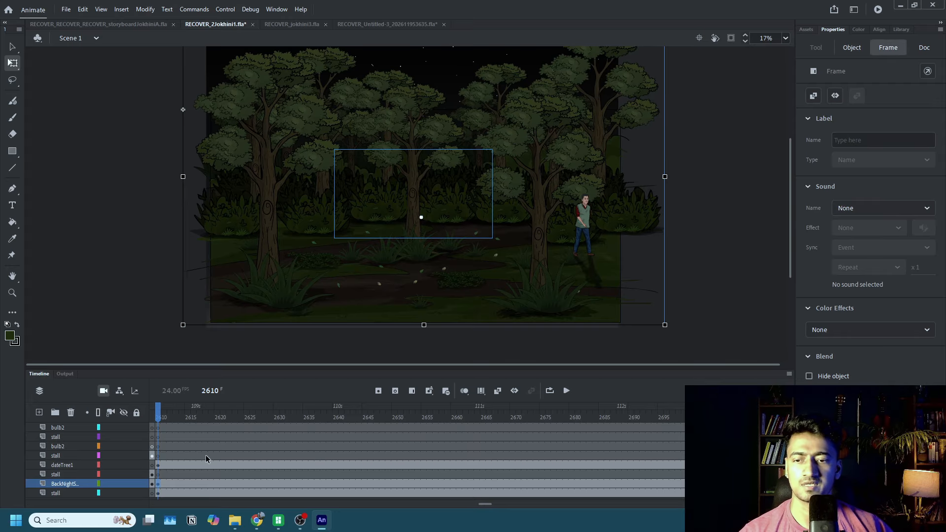
Zoom the camera out to 93% at frame 2610, center the jungle in its view and save the document.
{"action": "scroll", "coordinate": [184, 458], "scroll_direction": "up", "scroll_amount": 5}
{"action": "left_click", "coordinate": [160, 429]}
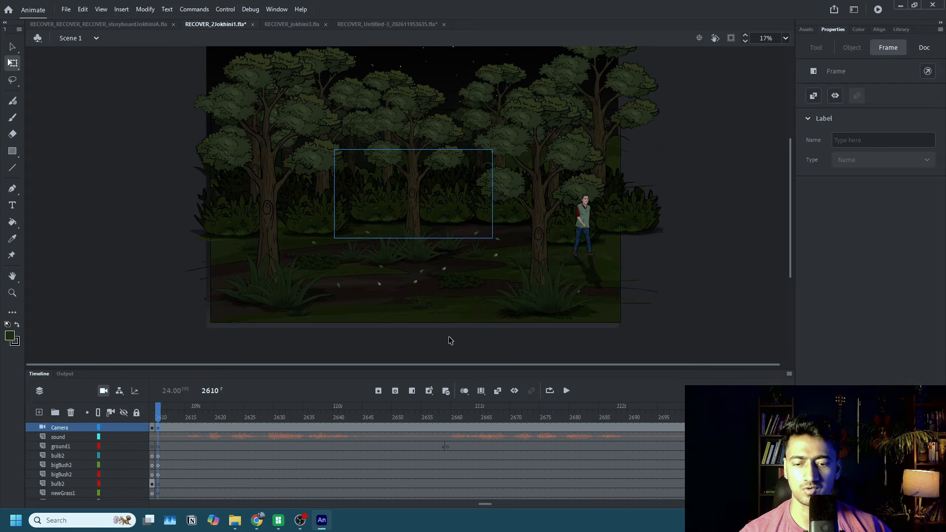
{"action": "left_click", "coordinate": [104, 391]}
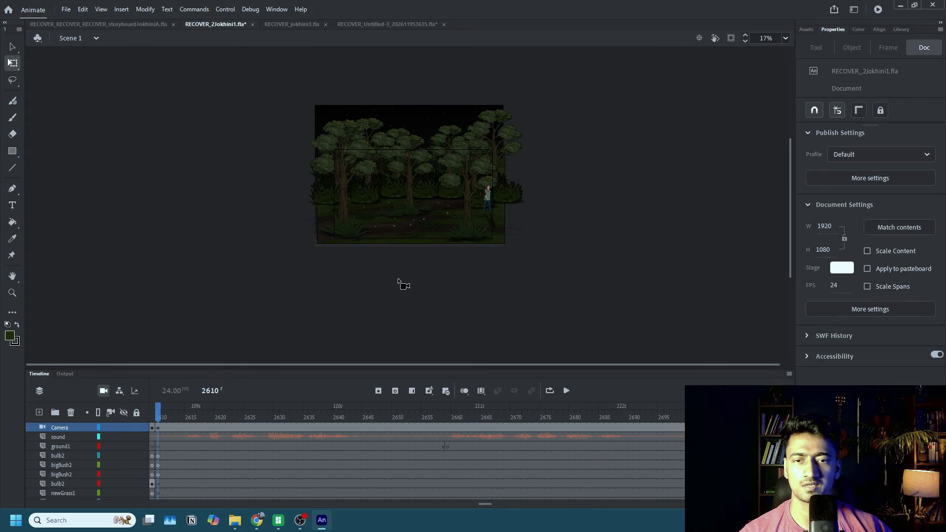
{"action": "left_click_drag", "start_coordinate": [423, 348], "coordinate": [319, 340]}
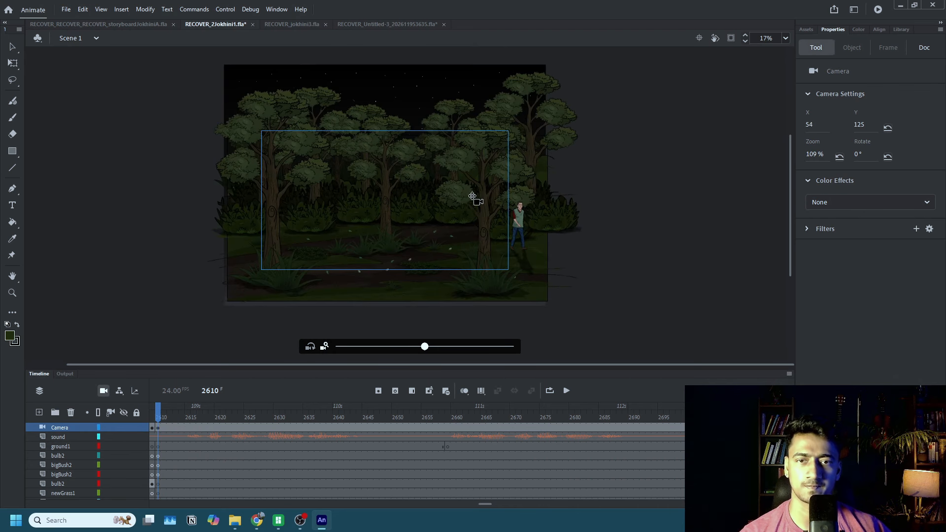
{"action": "left_click_drag", "start_coordinate": [464, 208], "coordinate": [472, 209]}
{"action": "left_click_drag", "start_coordinate": [422, 347], "coordinate": [409, 346]}
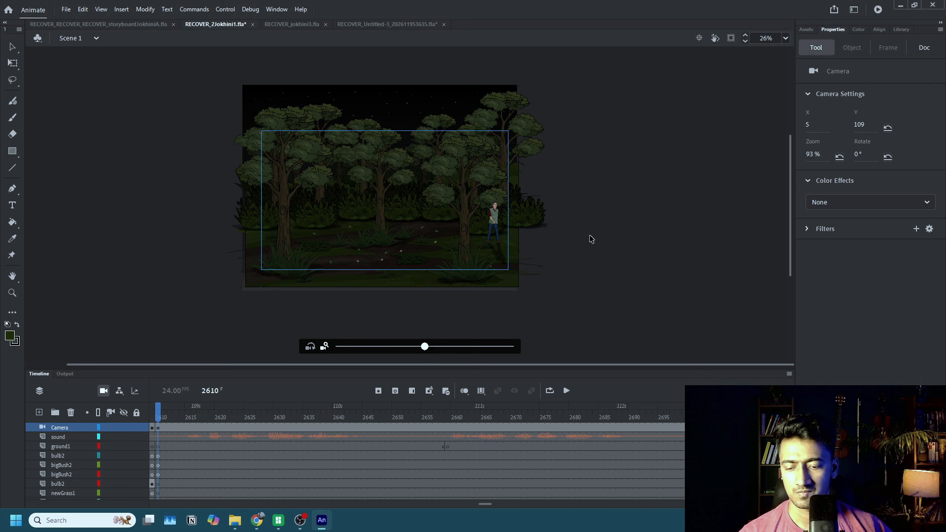
{"action": "key", "text": "ctrl+s"}
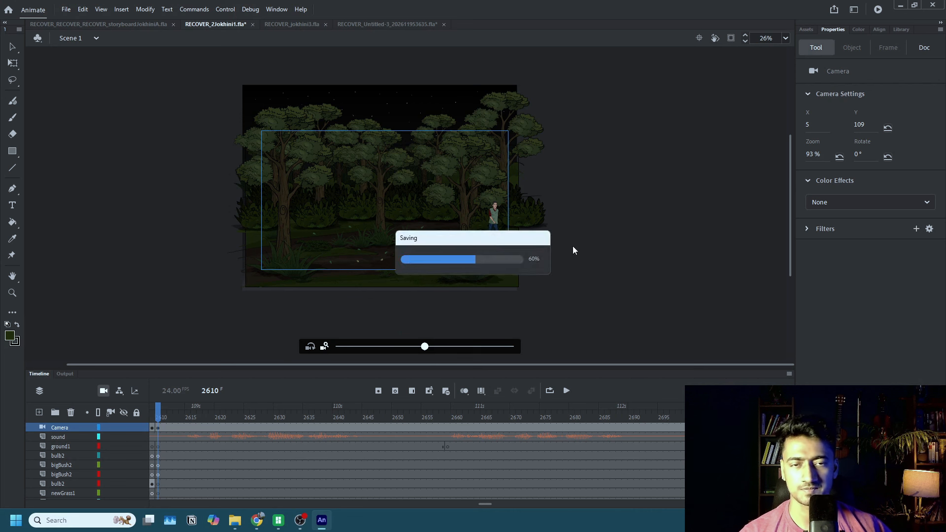
Move the walking man out of the camera view, beyond the jungle's right edge at about X 2479, Y 359.
{"action": "key", "text": "q"}
{"action": "left_click", "coordinate": [492, 216]}
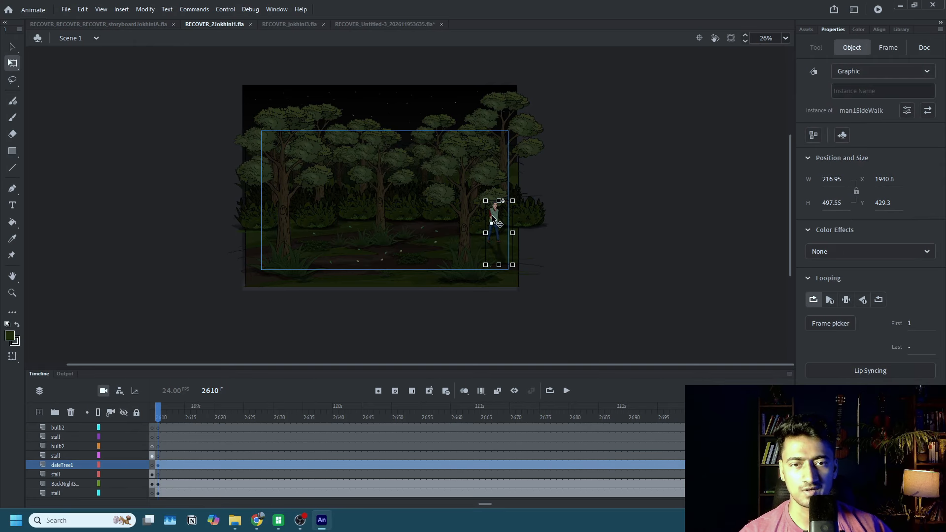
{"action": "left_click_drag", "start_coordinate": [494, 216], "coordinate": [575, 207]}
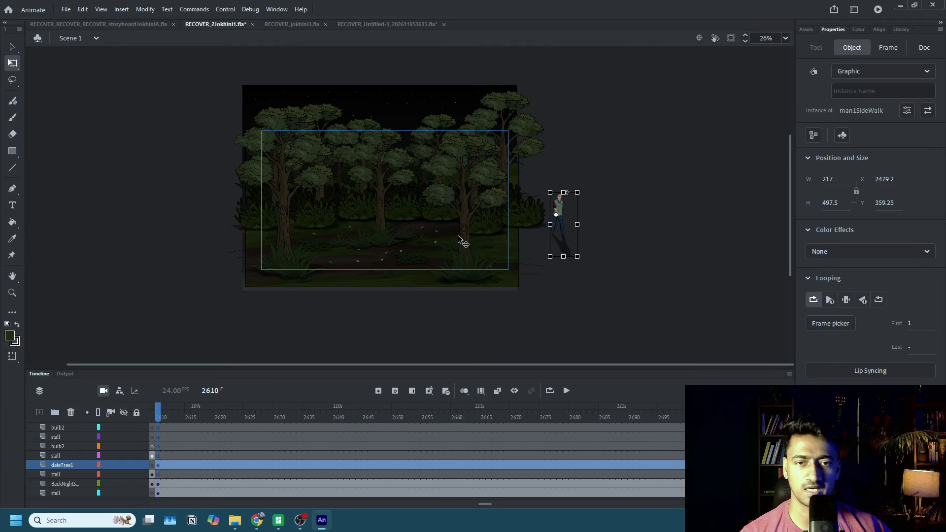
Cut the foreground tree and grass frames out of the jungle symbol and return to Scene 1.
{"action": "double_click", "coordinate": [466, 237]}
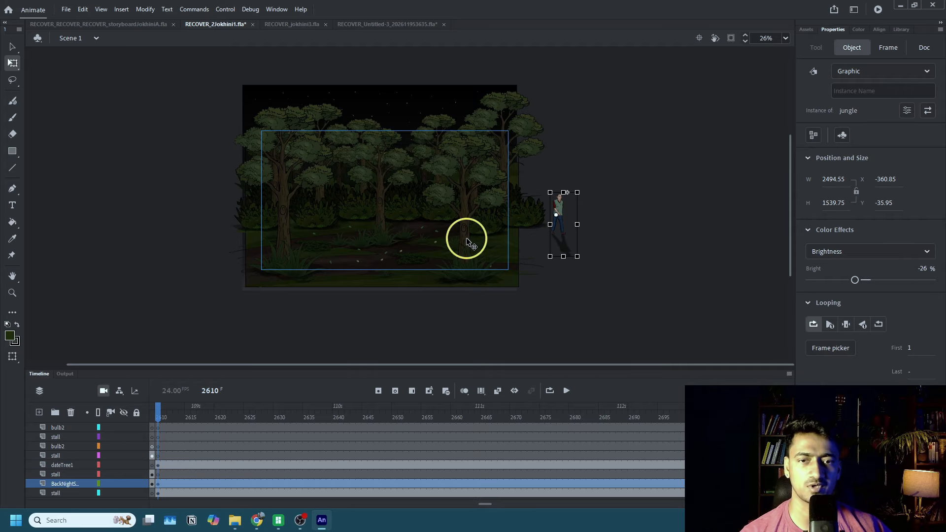
{"action": "left_click", "coordinate": [467, 241]}
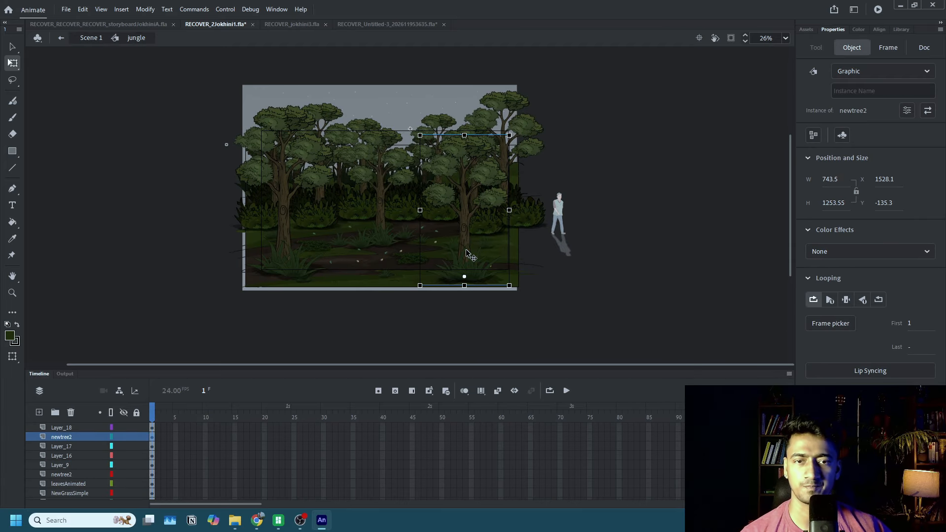
{"action": "left_click", "coordinate": [152, 432]}
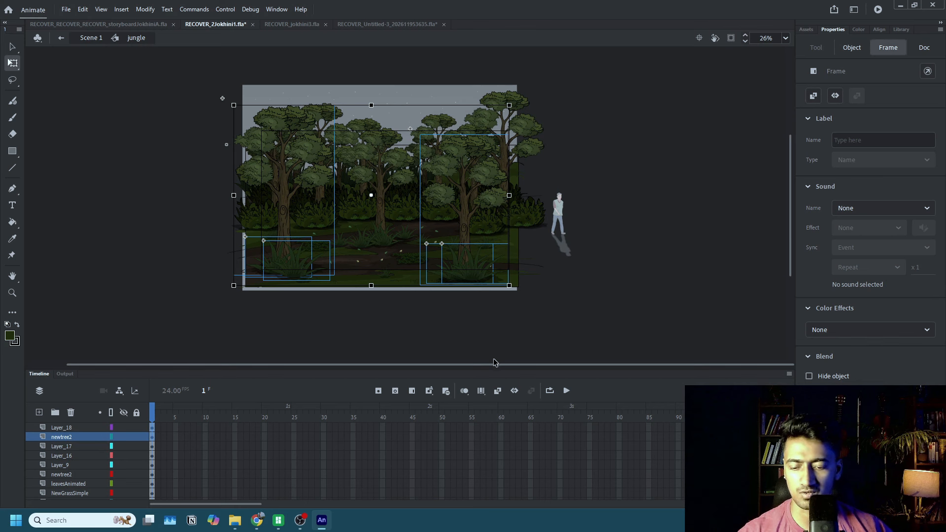
{"action": "key", "text": "Delete"}
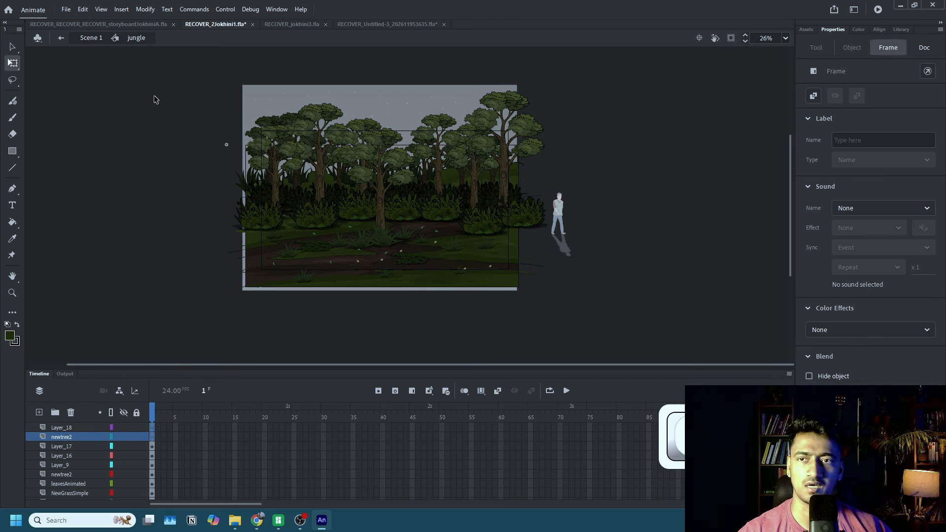
{"action": "left_click", "coordinate": [90, 39]}
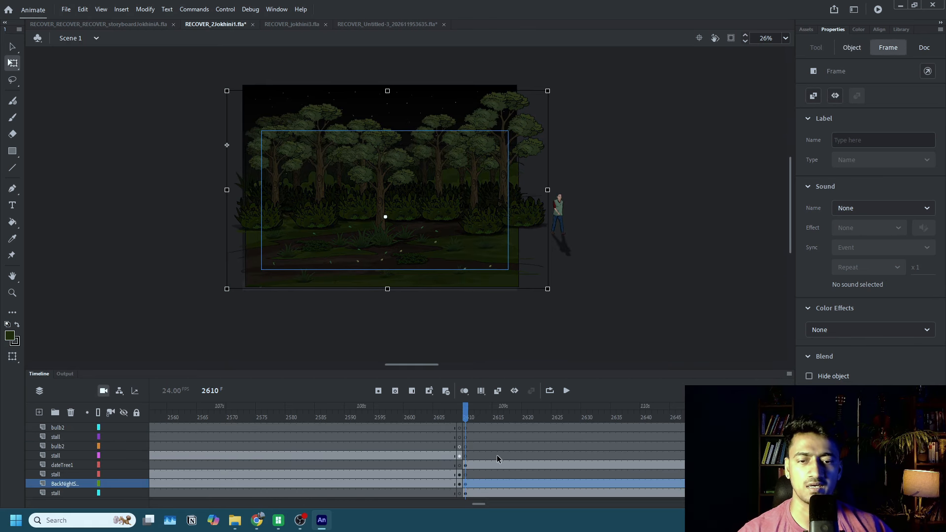
Paste the foreground trees at frame 2610 on the bulb2 and stall layers above the man and position them over the jungle.
{"action": "scroll", "coordinate": [497, 458], "scroll_direction": "up", "scroll_amount": 1}
{"action": "left_click", "coordinate": [559, 215]}
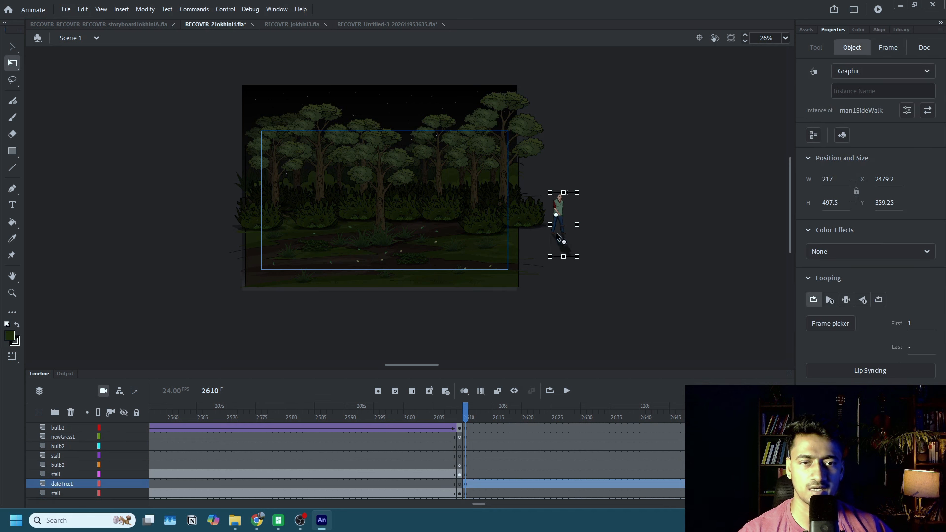
{"action": "left_click_drag", "start_coordinate": [466, 450], "coordinate": [477, 453]}
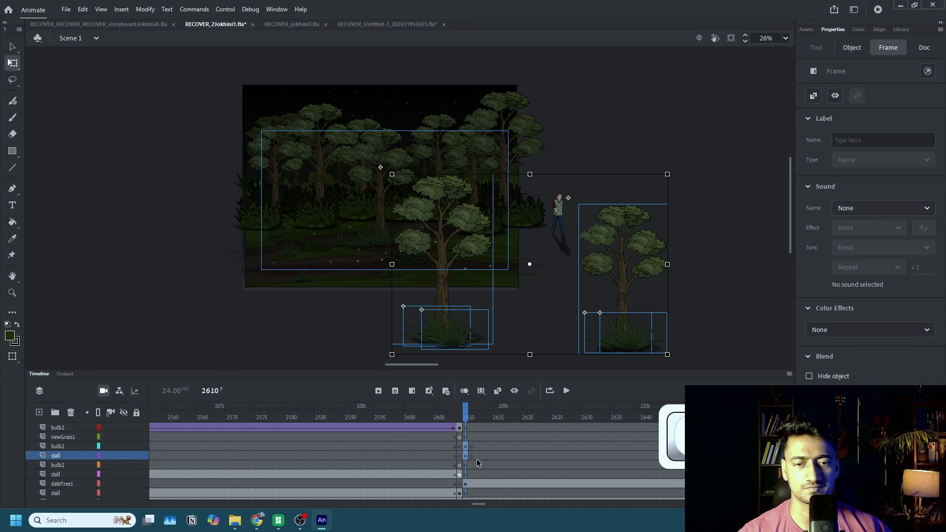
{"action": "left_click_drag", "start_coordinate": [449, 333], "coordinate": [310, 271]}
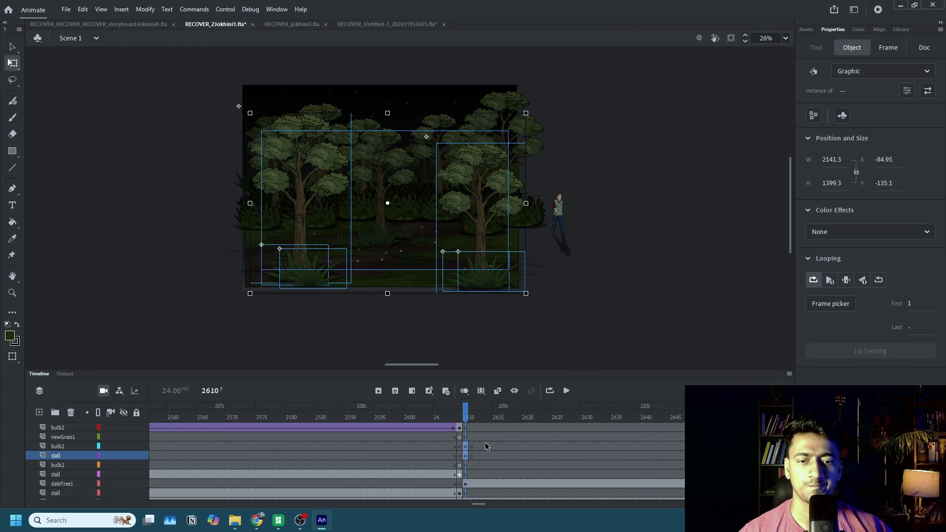
Clear the keyframes at frame 2611 on the bulb2 and stall layers so the foreground trees extend along the timeline.
{"action": "left_click", "coordinate": [501, 447]}
{"action": "left_click_drag", "start_coordinate": [472, 448], "coordinate": [472, 455]}
{"action": "key", "text": "shift+F6"}
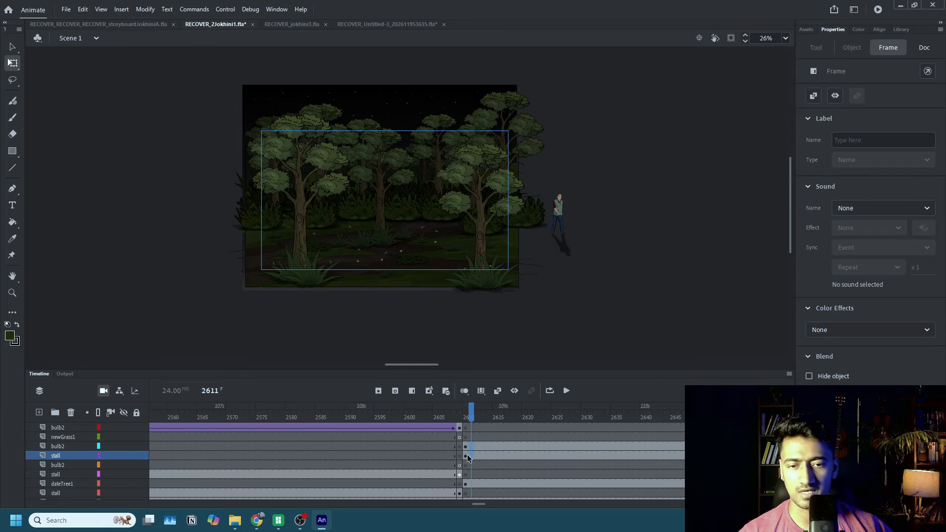
Shift the walking man outward to about X 2561, Y 469 and set the foreground tree frames' brightness to -34% at frame 2610.
{"action": "mouse_move", "coordinate": [557, 212]}
{"action": "left_mouse_down"}
{"action": "mouse_move", "coordinate": [480, 230]}
{"action": "mouse_move", "coordinate": [568, 220]}
{"action": "left_mouse_up"}
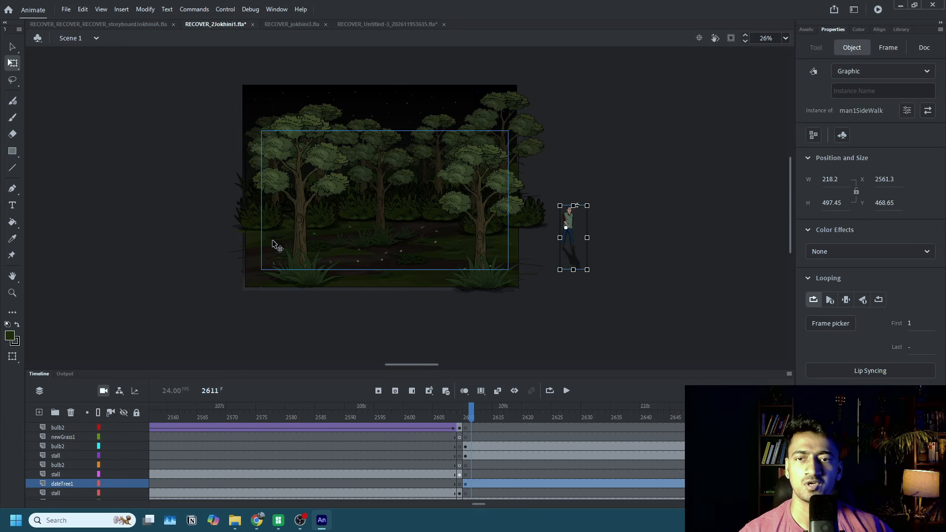
{"action": "left_click", "coordinate": [302, 245]}
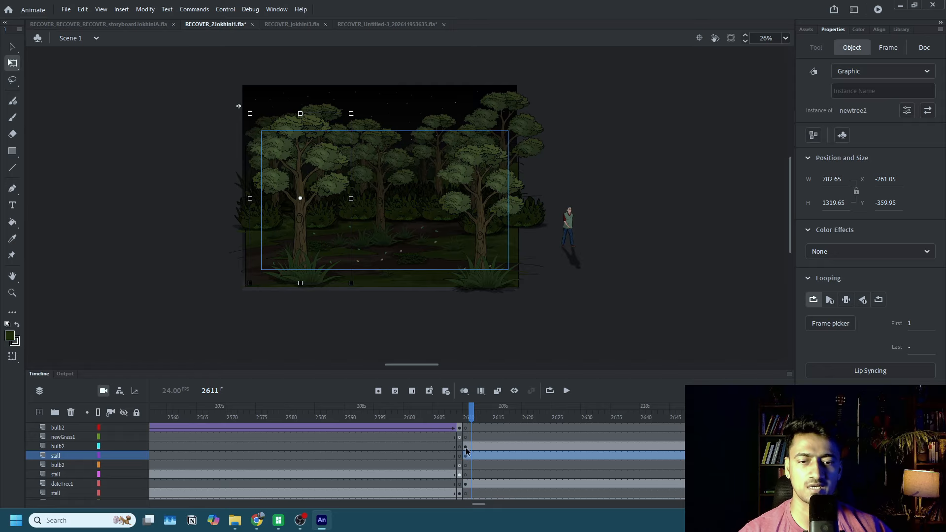
{"action": "left_click", "coordinate": [466, 450]}
{"action": "left_click", "coordinate": [843, 335]}
{"action": "left_click", "coordinate": [841, 364]}
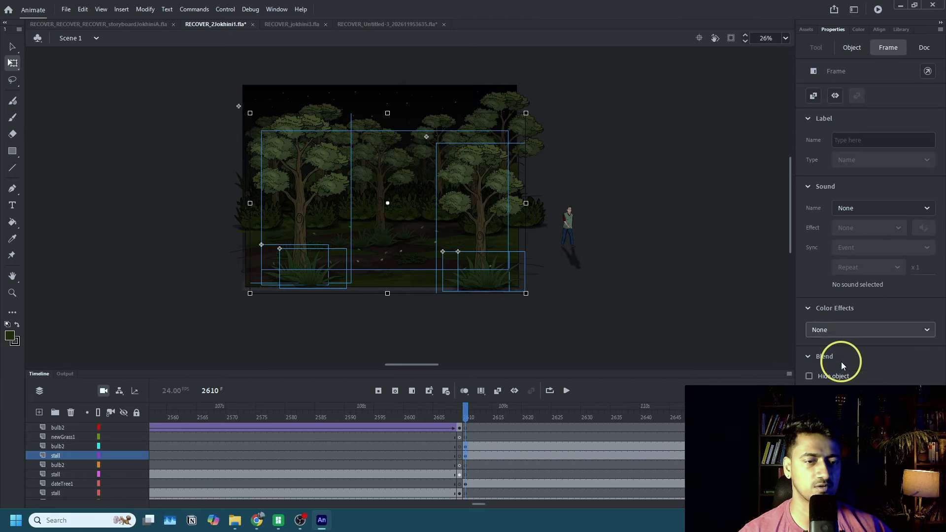
{"action": "left_click", "coordinate": [847, 360]}
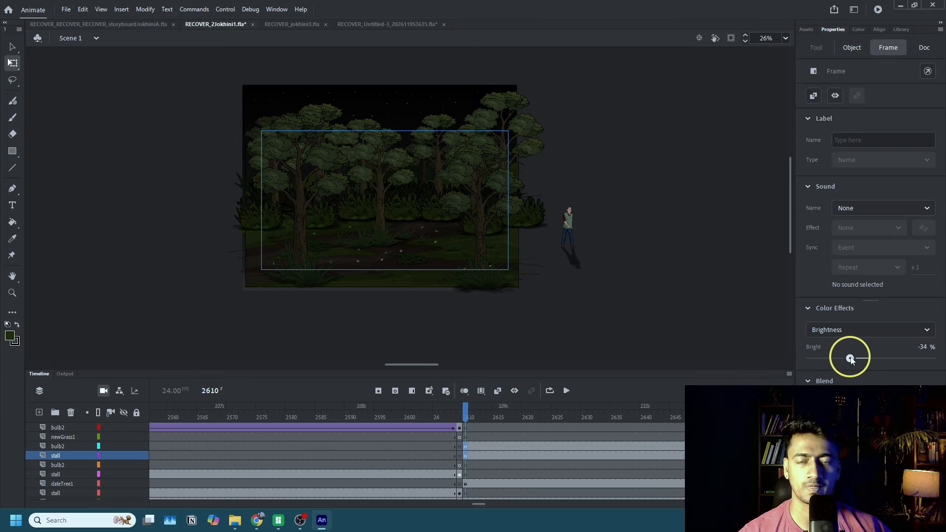
{"action": "left_click", "coordinate": [634, 298]}
Enlarge the right foreground tree to about 982 × 1656 and move it toward the scene's centre at about X 658, Y -718.
{"action": "left_click", "coordinate": [476, 233]}
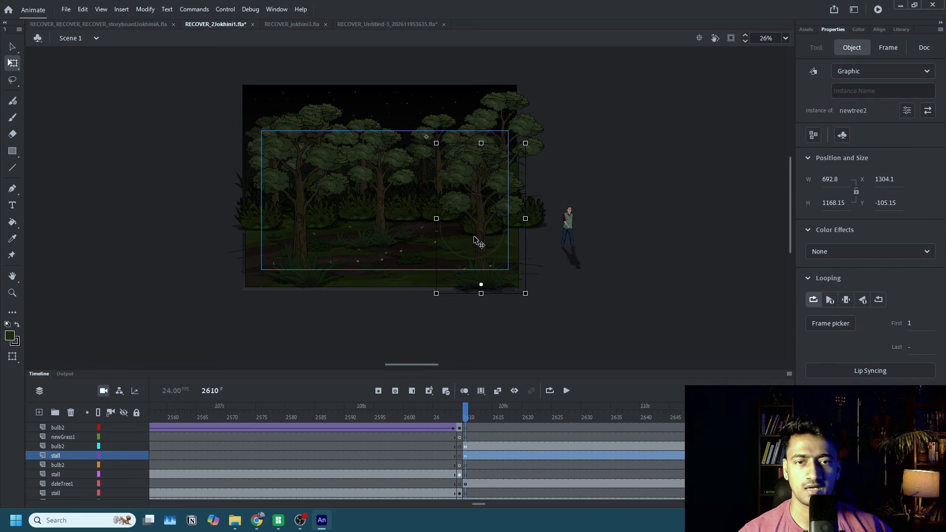
{"action": "left_click_drag", "start_coordinate": [525, 143], "coordinate": [635, 82]}
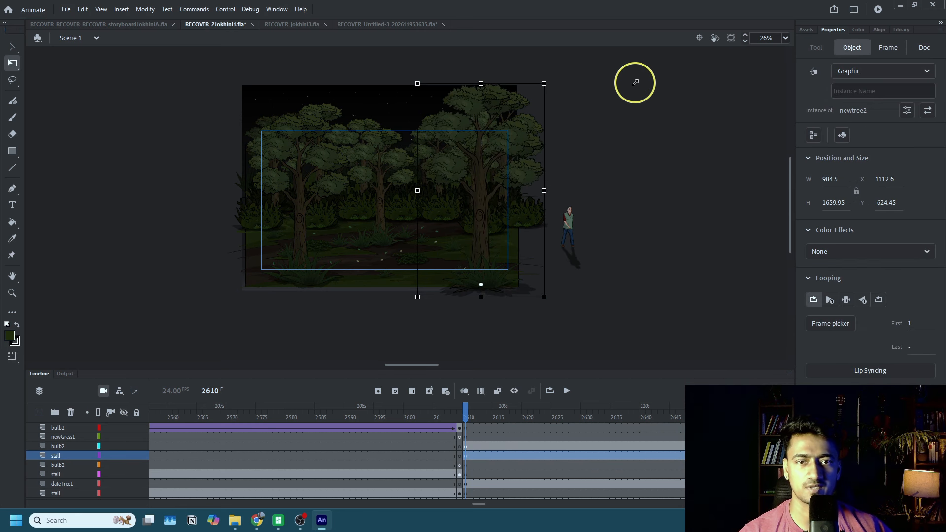
{"action": "left_click_drag", "start_coordinate": [476, 230], "coordinate": [422, 218]}
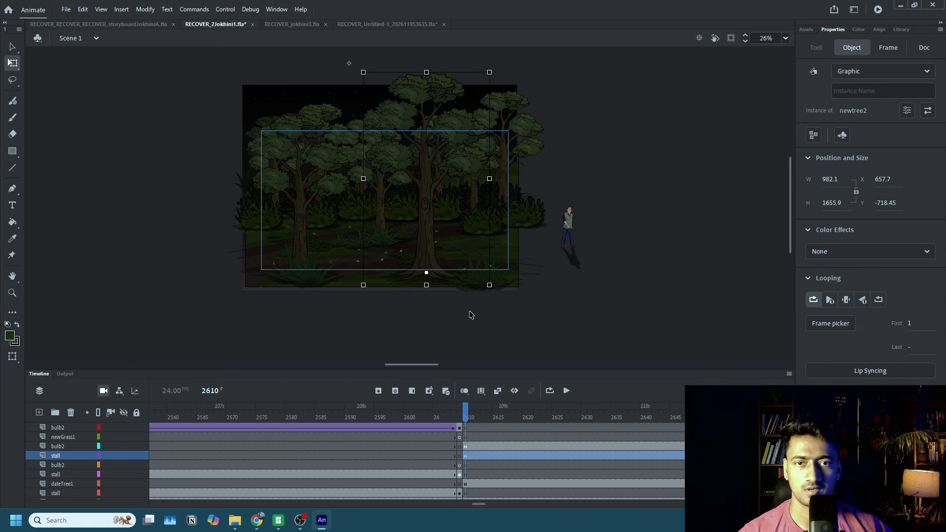
Move the right foreground grass to the base of the enlarged tree, at about X 1096, Y 780.
{"action": "left_click", "coordinate": [469, 315]}
{"action": "scroll", "coordinate": [486, 281], "scroll_direction": "up", "scroll_amount": 3}
{"action": "left_click_drag", "start_coordinate": [553, 275], "coordinate": [488, 254]}
{"action": "scroll", "coordinate": [273, 239], "scroll_direction": "down", "scroll_amount": 2}
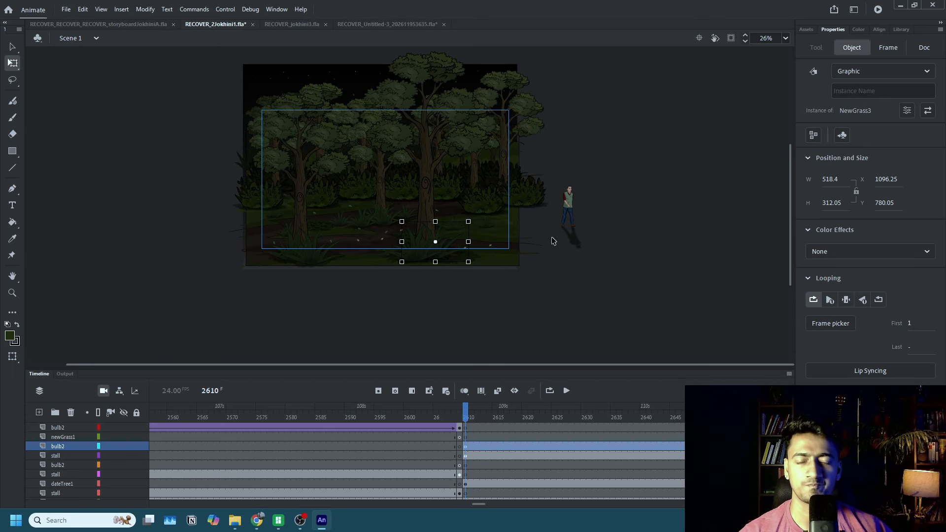
Flip the walking man horizontally, place him at the camera frame's right edge at about X 1964, Y 469, and save the file.
{"action": "scroll", "coordinate": [406, 197], "scroll_direction": "up", "scroll_amount": 1}
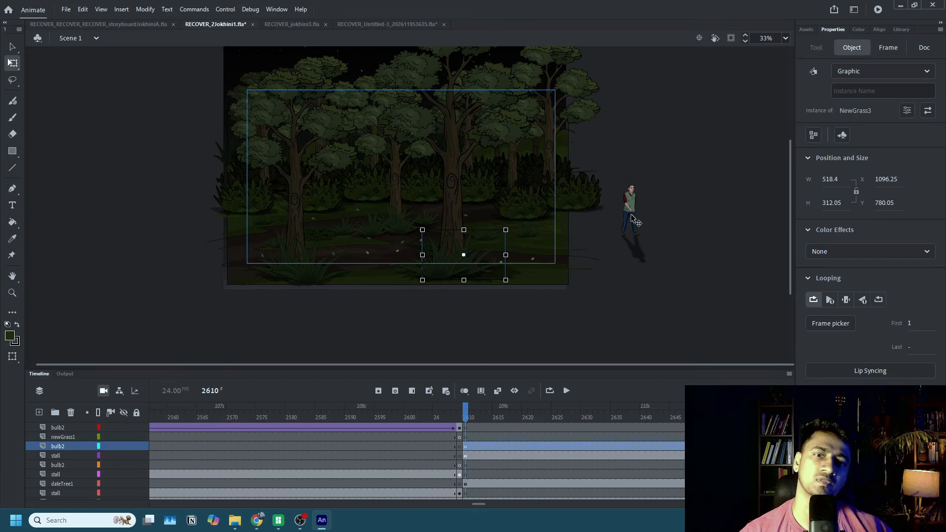
{"action": "left_click_drag", "start_coordinate": [632, 217], "coordinate": [565, 204]}
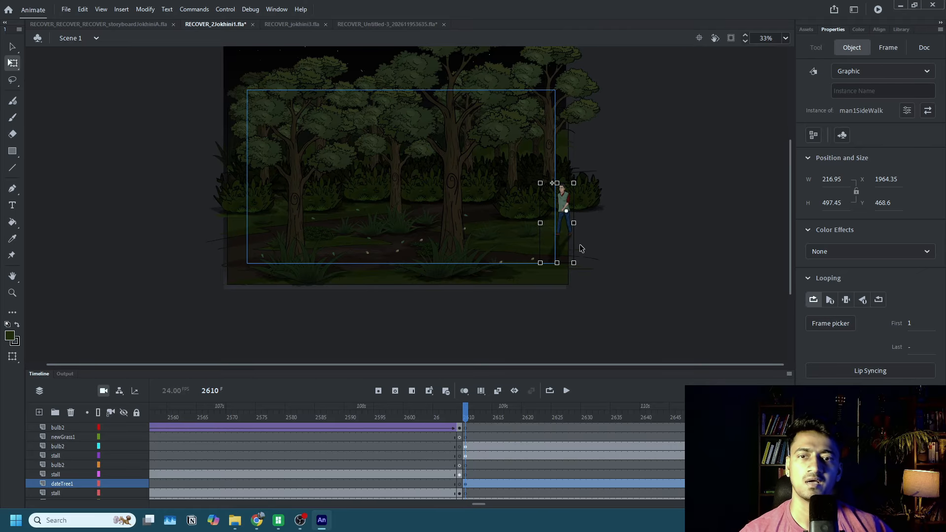
{"action": "key", "text": "ctrl+s"}
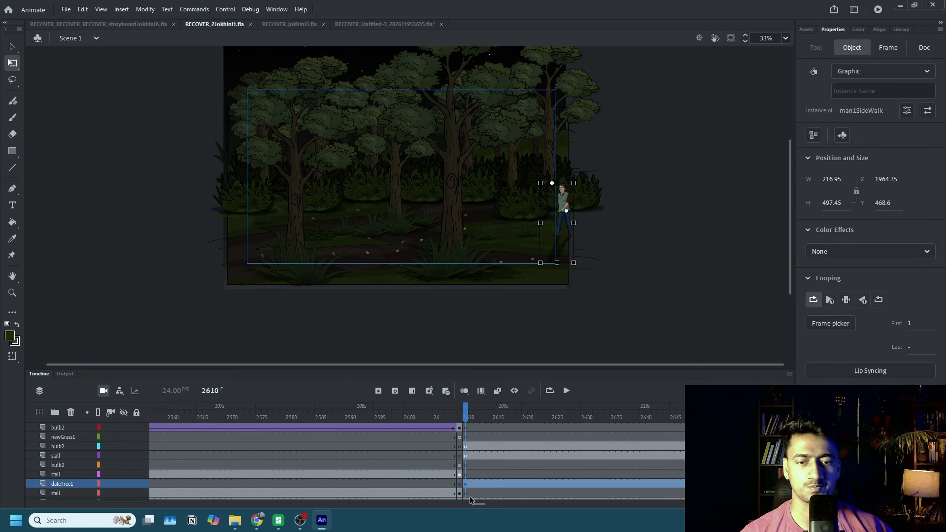
Play the scene through to frame 2836 to find where the man's walk should end.
{"action": "left_click_drag", "start_coordinate": [471, 501], "coordinate": [485, 502]}
{"action": "left_click", "coordinate": [529, 485]}
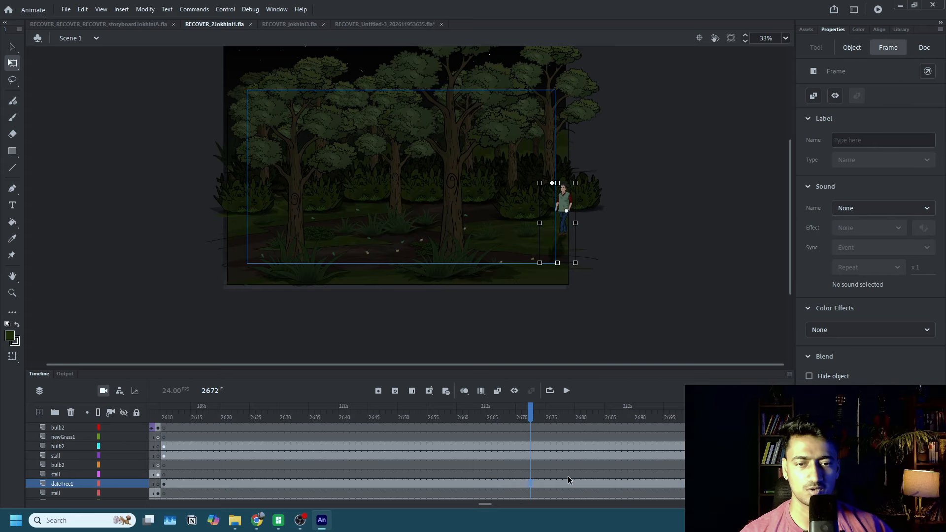
{"action": "scroll", "coordinate": [567, 480], "scroll_direction": "up", "scroll_amount": 3}
{"action": "left_click", "coordinate": [498, 485]}
{"action": "left_click", "coordinate": [566, 391]}
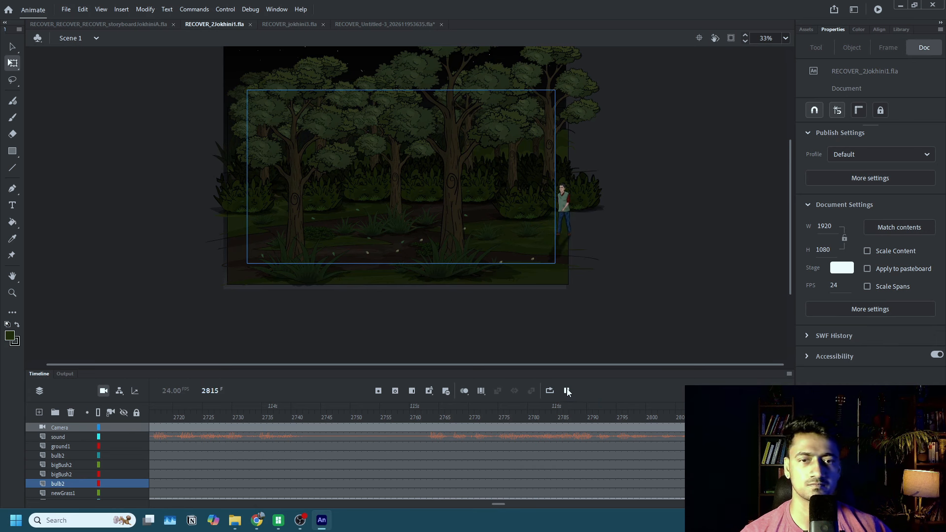
{"action": "left_click", "coordinate": [567, 391]}
Insert a dateTree1 keyframe at frame 2836, move the man to the jungle's left edge there, and create a classic tween for the walk.
{"action": "scroll", "coordinate": [253, 488], "scroll_direction": "down", "scroll_amount": 3}
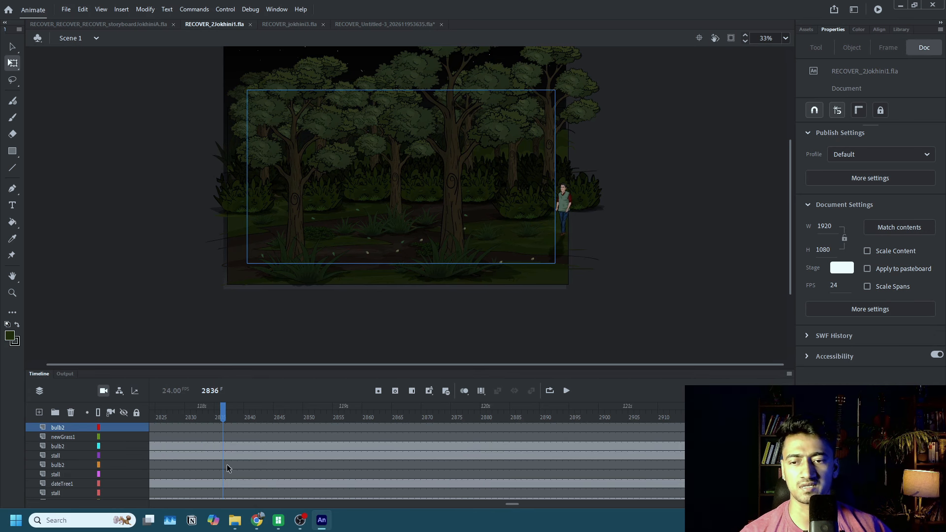
{"action": "scroll", "coordinate": [229, 473], "scroll_direction": "down", "scroll_amount": 1}
{"action": "left_click", "coordinate": [565, 206]}
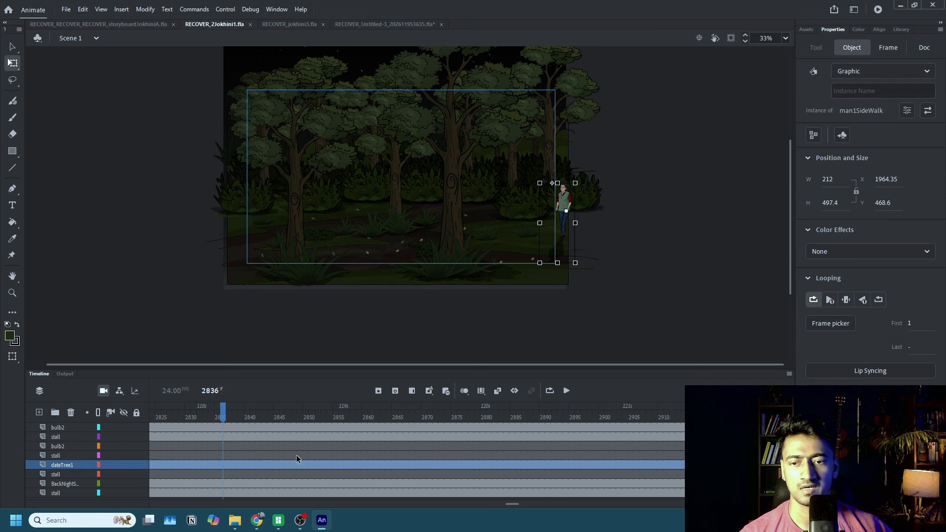
{"action": "left_click", "coordinate": [223, 465]}
{"action": "key", "text": "F6"}
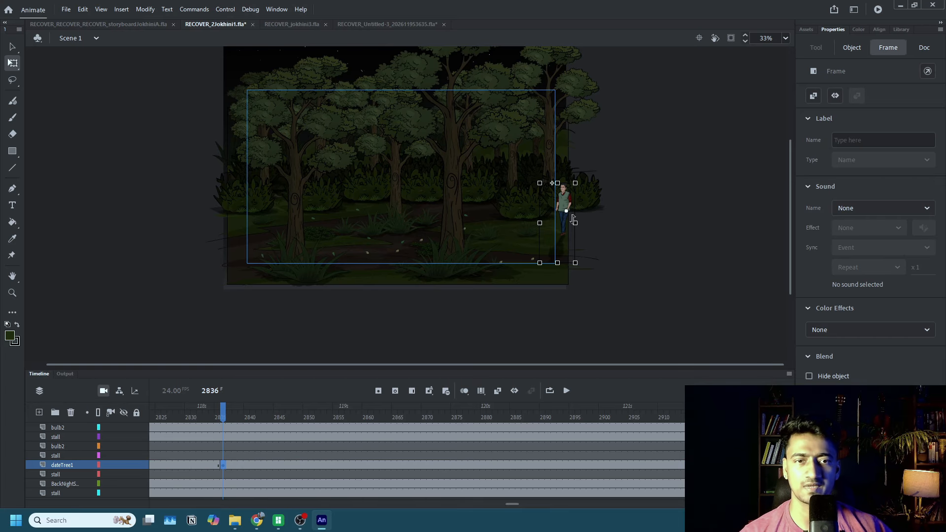
{"action": "left_click_drag", "start_coordinate": [569, 200], "coordinate": [224, 201]}
{"action": "left_click", "coordinate": [211, 466]}
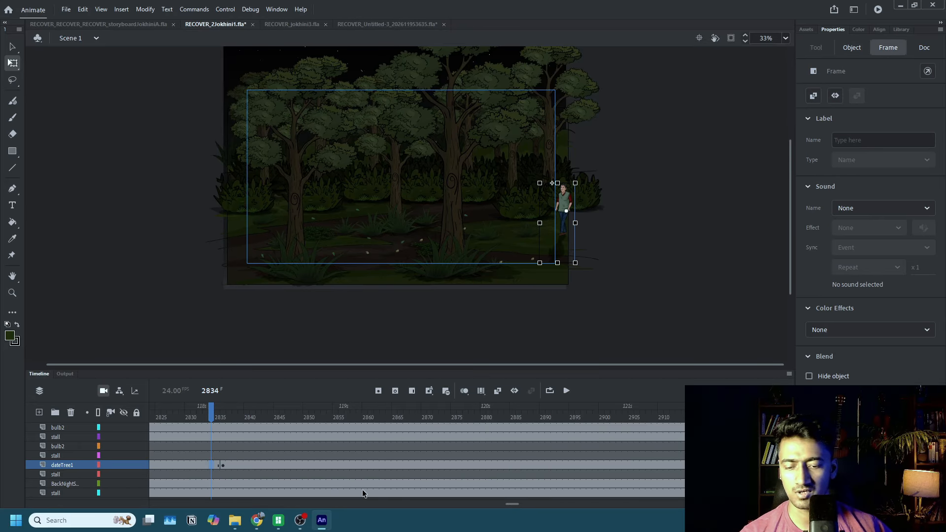
Play the man's tweened walk through the jungle from frame 2611.
{"action": "left_click_drag", "start_coordinate": [510, 506], "coordinate": [484, 507]}
{"action": "double_click", "coordinate": [226, 204]}
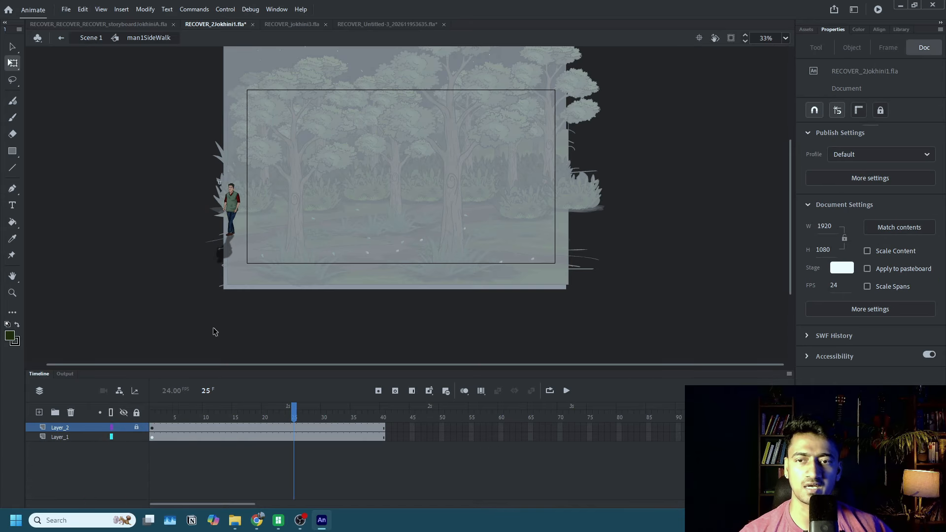
{"action": "double_click", "coordinate": [232, 204]}
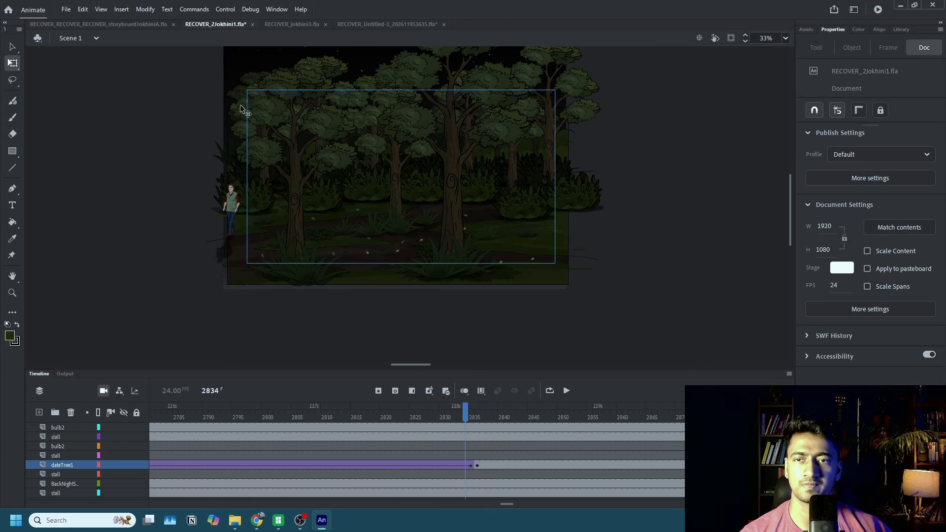
{"action": "left_click_drag", "start_coordinate": [506, 505], "coordinate": [480, 504]}
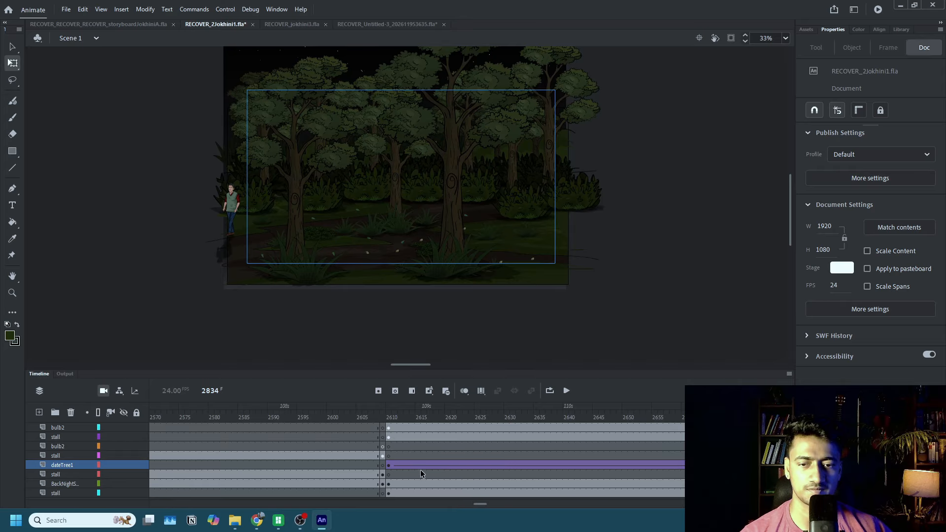
{"action": "left_click", "coordinate": [395, 456]}
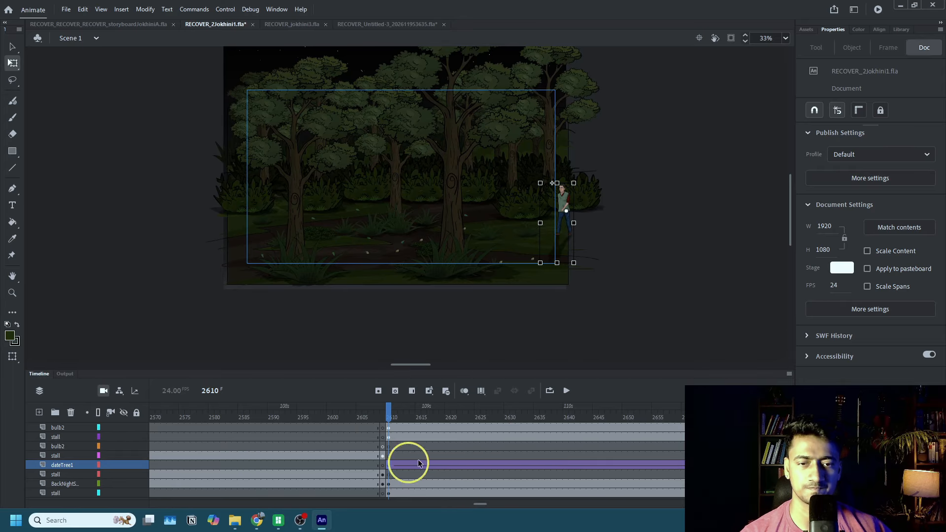
{"action": "left_click", "coordinate": [567, 390]}
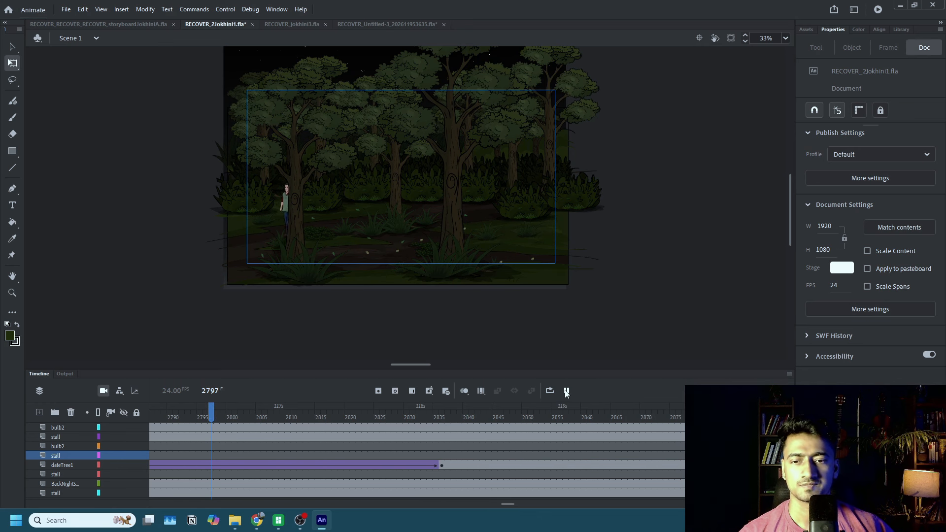
Move the man's end position at frame 2836 to about X 720, Y 528 and replay the shorter walk.
{"action": "left_click", "coordinate": [442, 464]}
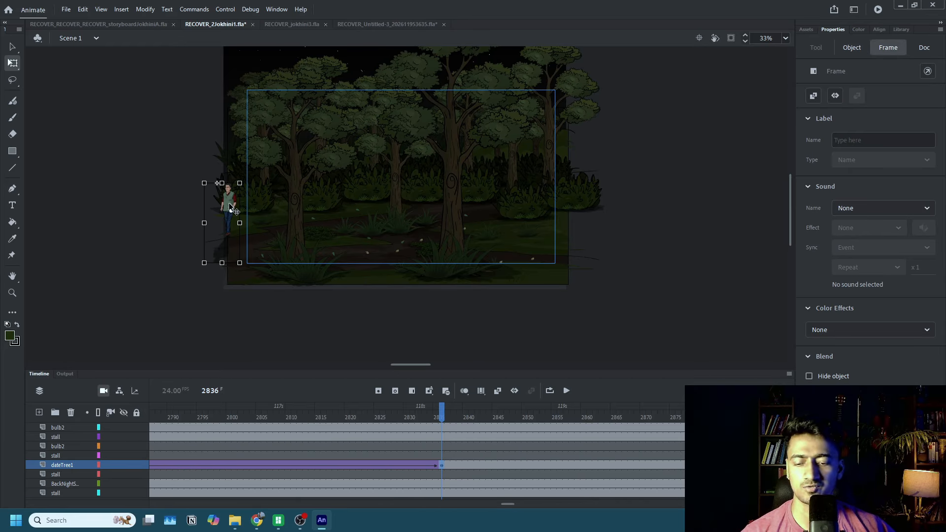
{"action": "left_click_drag", "start_coordinate": [229, 203], "coordinate": [375, 214]}
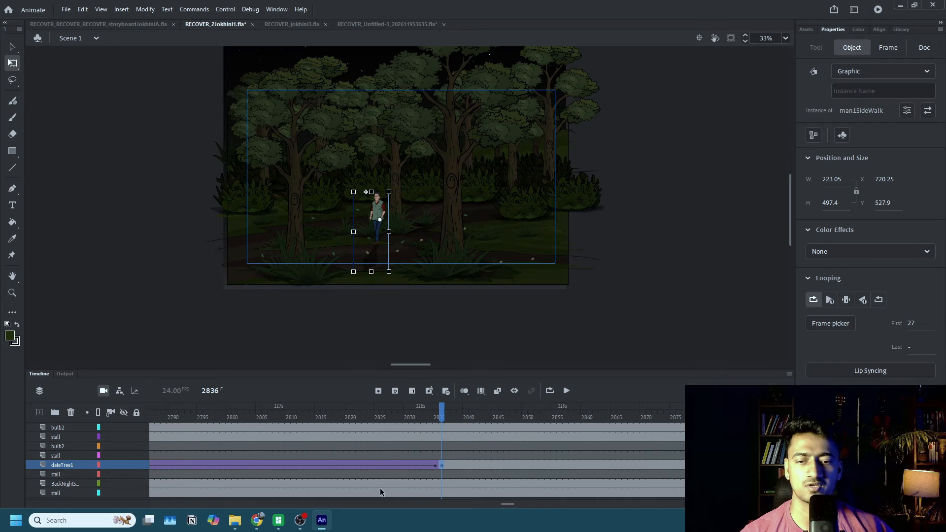
{"action": "left_click_drag", "start_coordinate": [510, 502], "coordinate": [485, 510]}
{"action": "left_click", "coordinate": [452, 481]}
{"action": "left_click", "coordinate": [567, 391]}
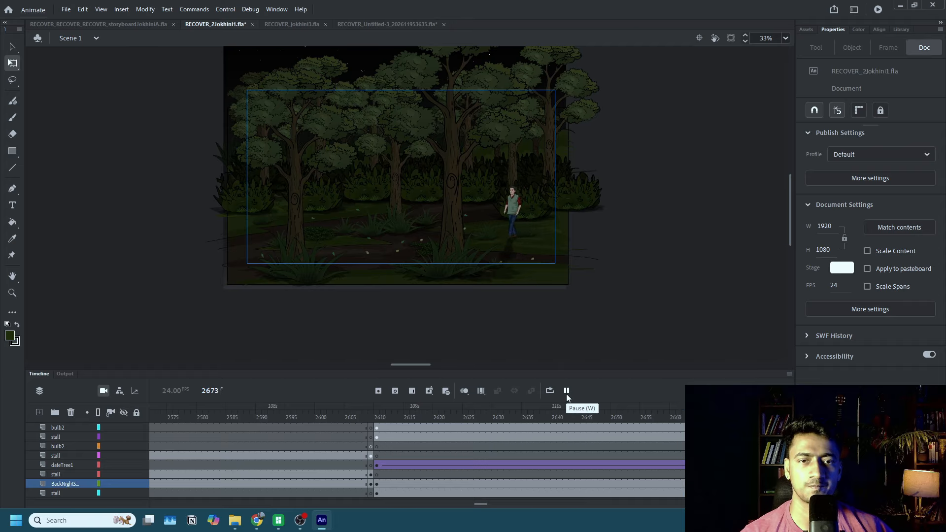
{"action": "left_click", "coordinate": [566, 392]}
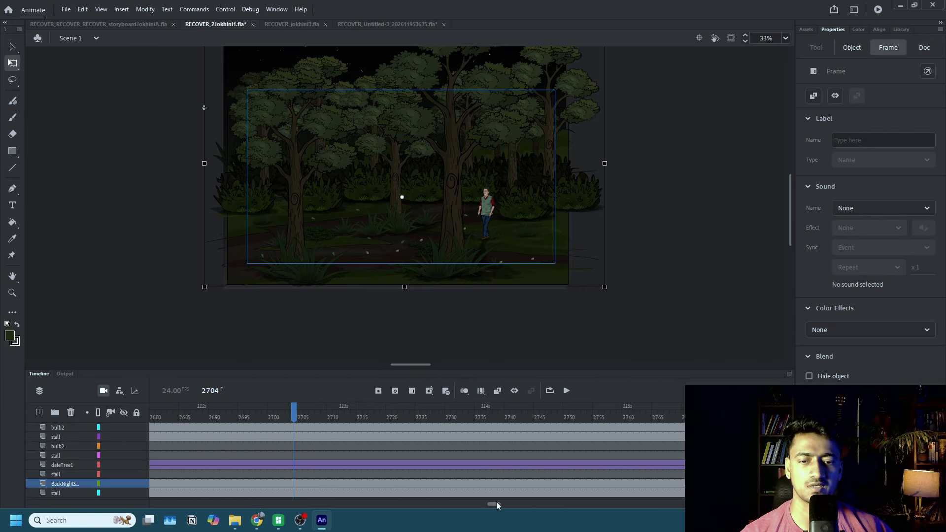
Shift the man's end position at frame 2836 toward the enlarged tree and his start position at frame 2610 to about X 1800, Y 469.
{"action": "left_click_drag", "start_coordinate": [496, 501], "coordinate": [508, 503]}
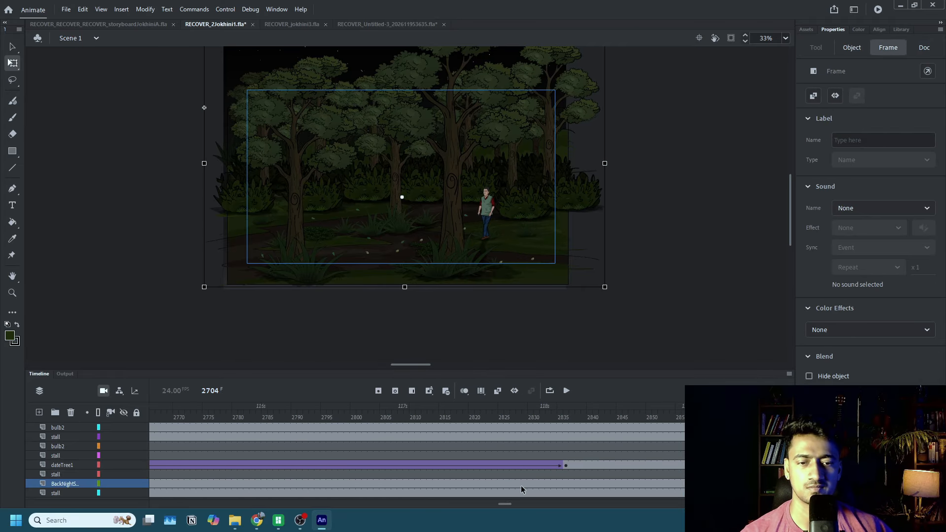
{"action": "left_click", "coordinate": [564, 465]}
{"action": "left_click_drag", "start_coordinate": [376, 215], "coordinate": [406, 217]}
{"action": "left_click_drag", "start_coordinate": [501, 502], "coordinate": [474, 500]}
{"action": "left_click", "coordinate": [457, 465]}
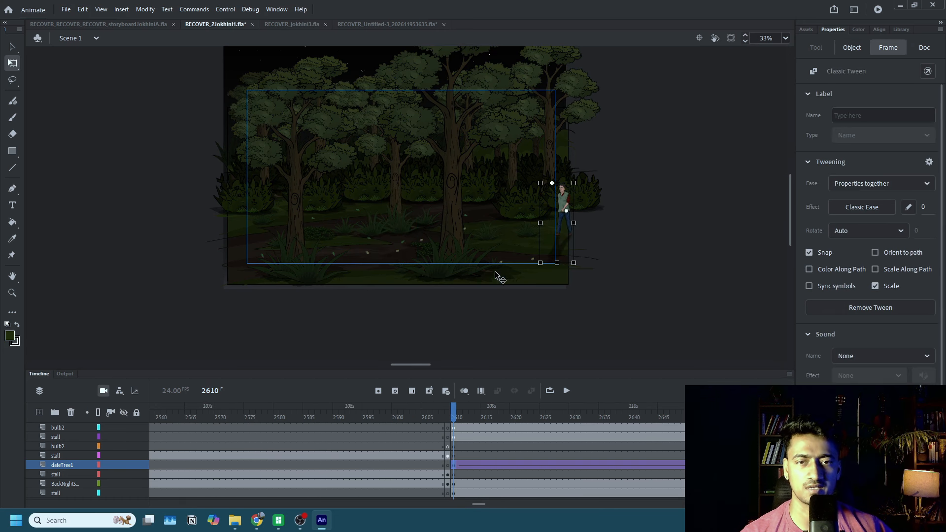
{"action": "left_click_drag", "start_coordinate": [555, 196], "coordinate": [537, 198]}
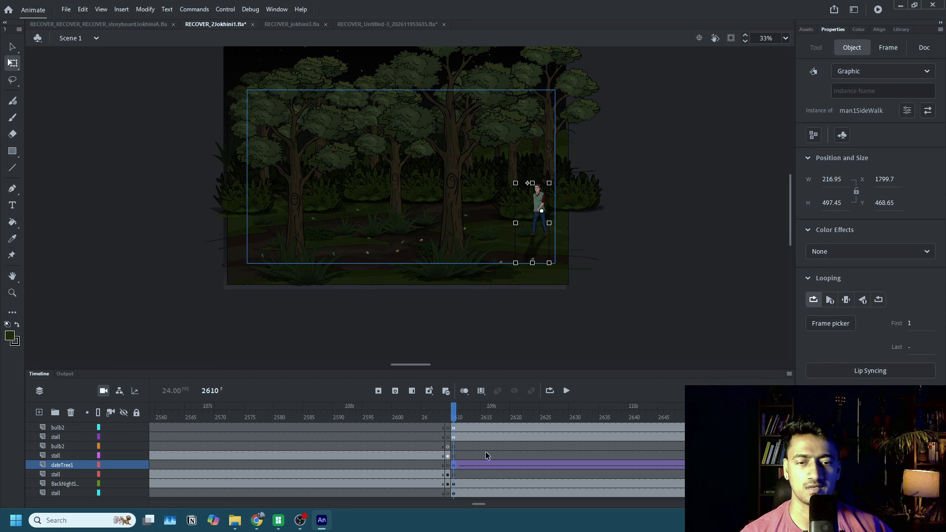
Replay the walk and move the man's end position at frame 2836 to about X 1028, Y 528, beside the enlarged tree.
{"action": "left_click", "coordinate": [484, 454]}
{"action": "left_click", "coordinate": [564, 387]}
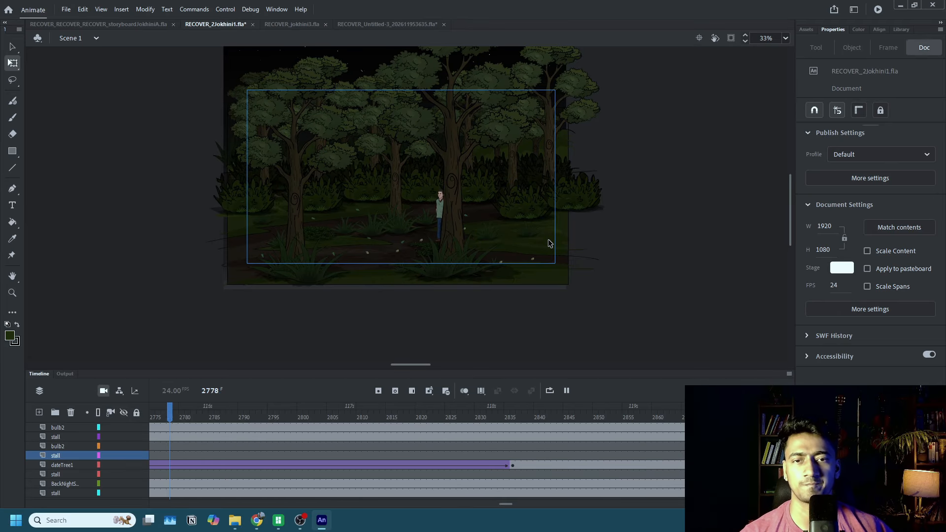
{"action": "left_click", "coordinate": [513, 466]}
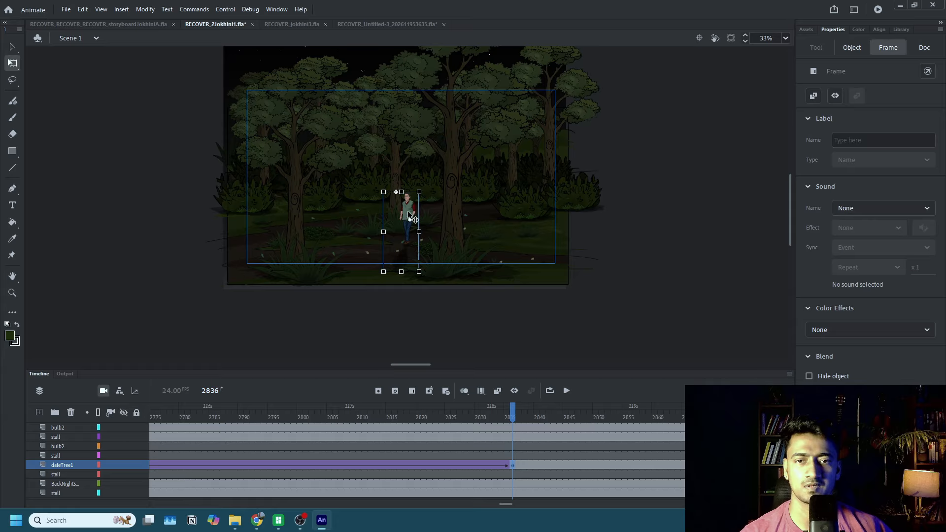
{"action": "left_click_drag", "start_coordinate": [410, 206], "coordinate": [423, 209]}
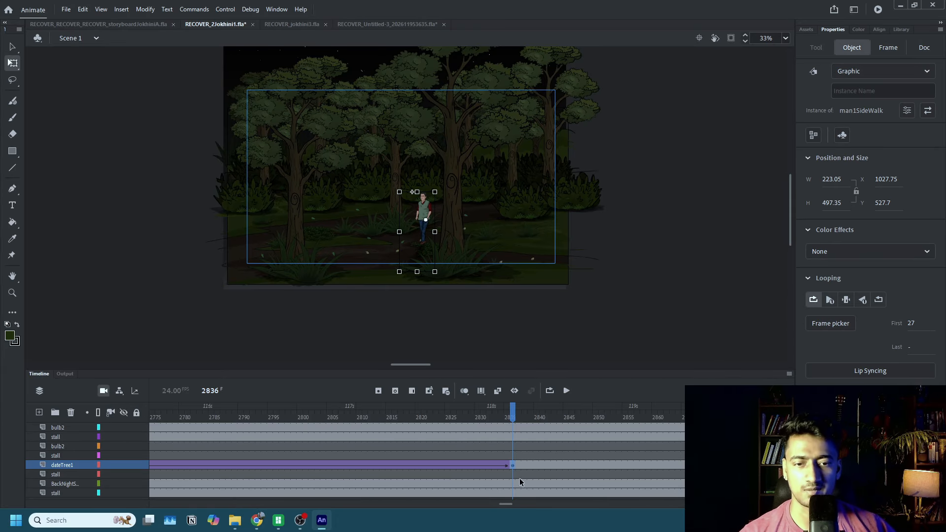
Inspect the enlarged foreground tree and its stall layer frame at frame 2836.
{"action": "scroll", "coordinate": [537, 454], "scroll_direction": "up", "scroll_amount": 5}
{"action": "left_click", "coordinate": [456, 204]}
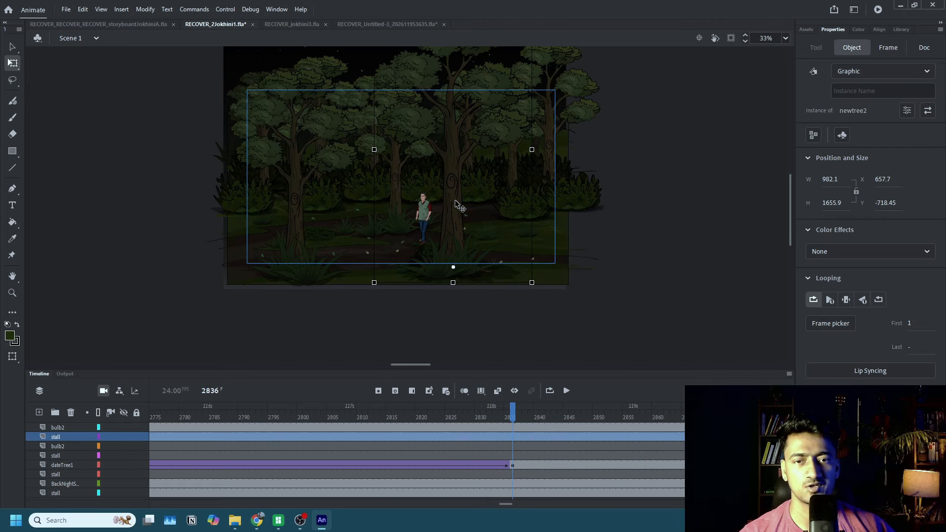
{"action": "left_click", "coordinate": [512, 436]}
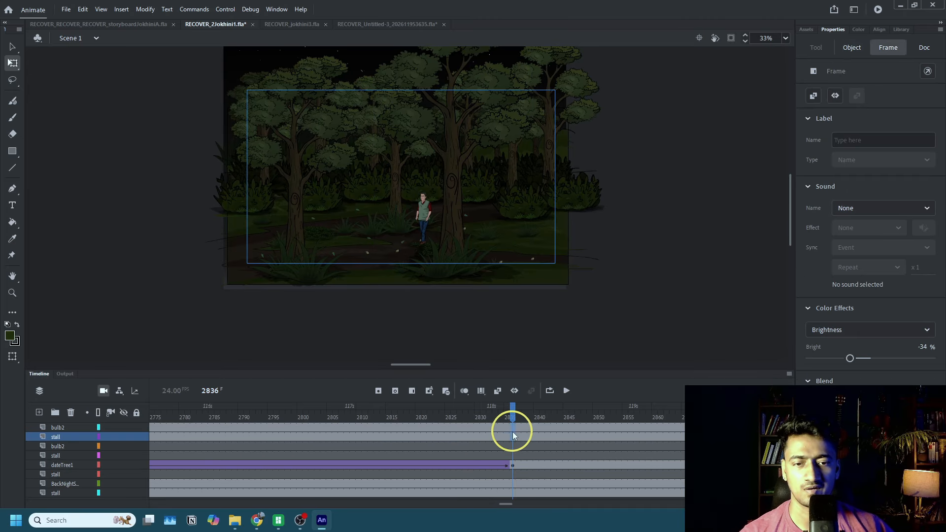
{"action": "left_click", "coordinate": [591, 312]}
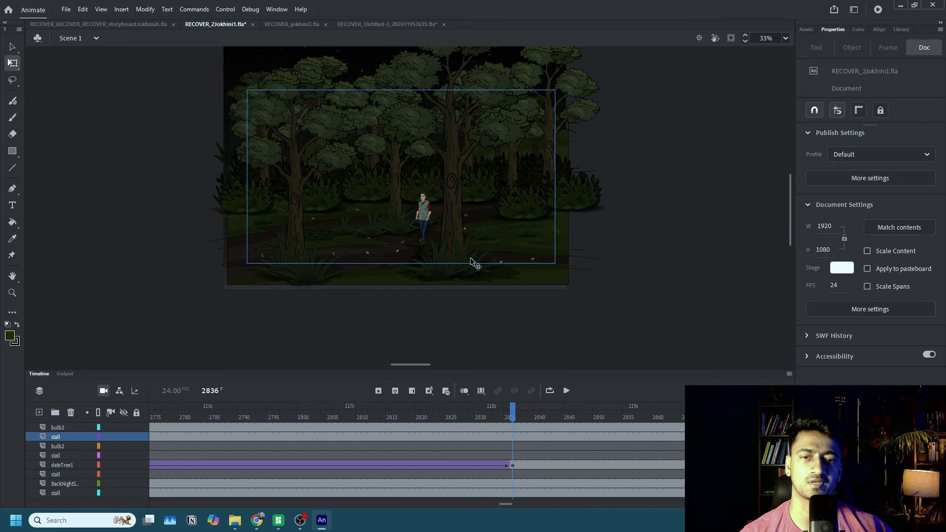
Duplicate the enlarged foreground tree's newtree2 symbol under the name newtree2 copy.
{"action": "left_click", "coordinate": [454, 215]}
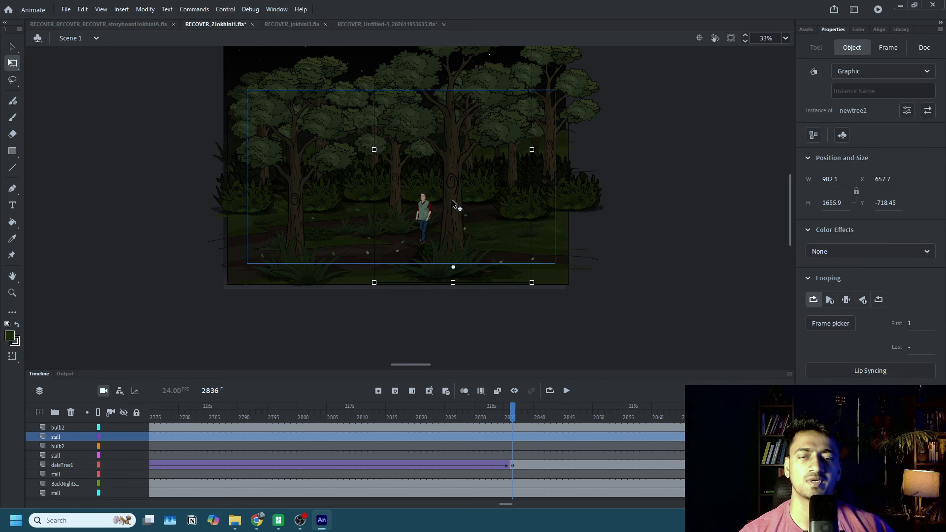
{"action": "right_click", "coordinate": [454, 204]}
{"action": "left_click", "coordinate": [509, 432]}
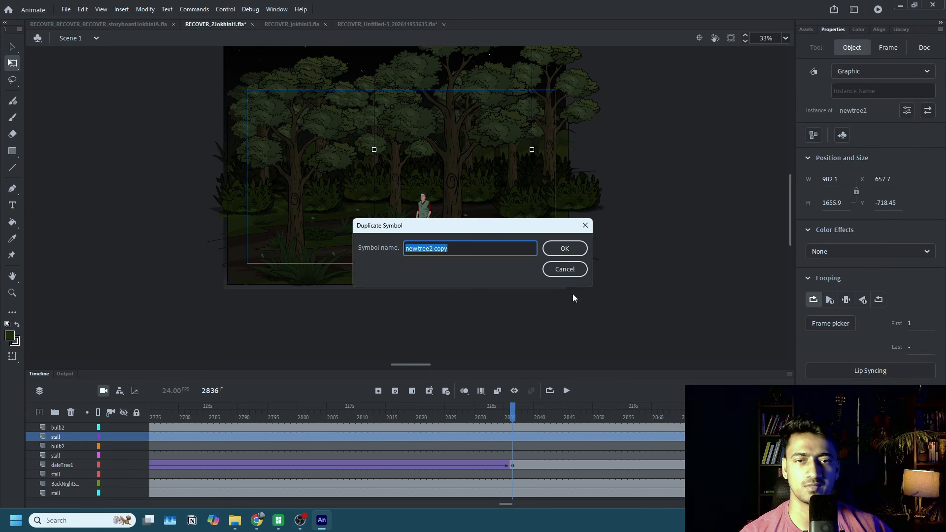
{"action": "left_click", "coordinate": [564, 248]}
Cut the two NewGrass3 clumps at the base of the enlarged foreground tree.
{"action": "left_click", "coordinate": [445, 267]}
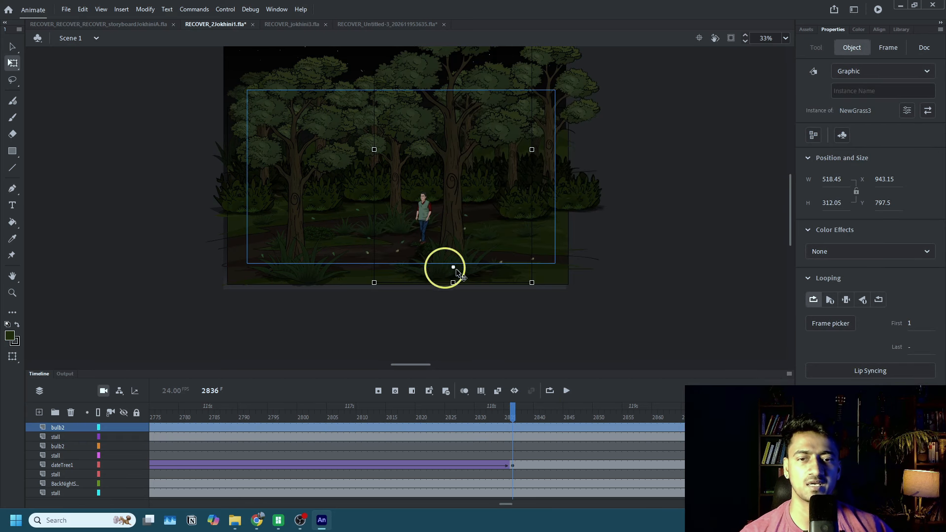
{"action": "left_click", "coordinate": [475, 273]}
{"action": "left_click", "coordinate": [472, 275]}
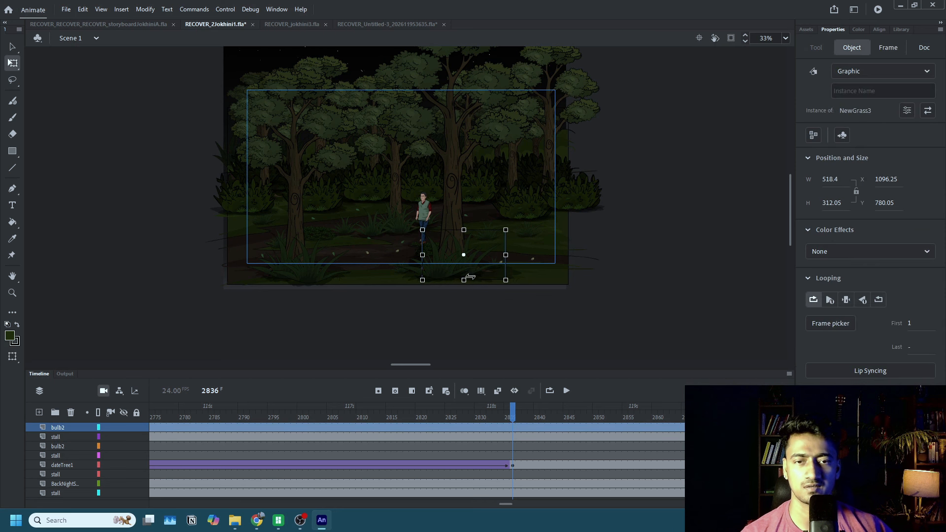
{"action": "left_click", "coordinate": [445, 273], "text": "shift"}
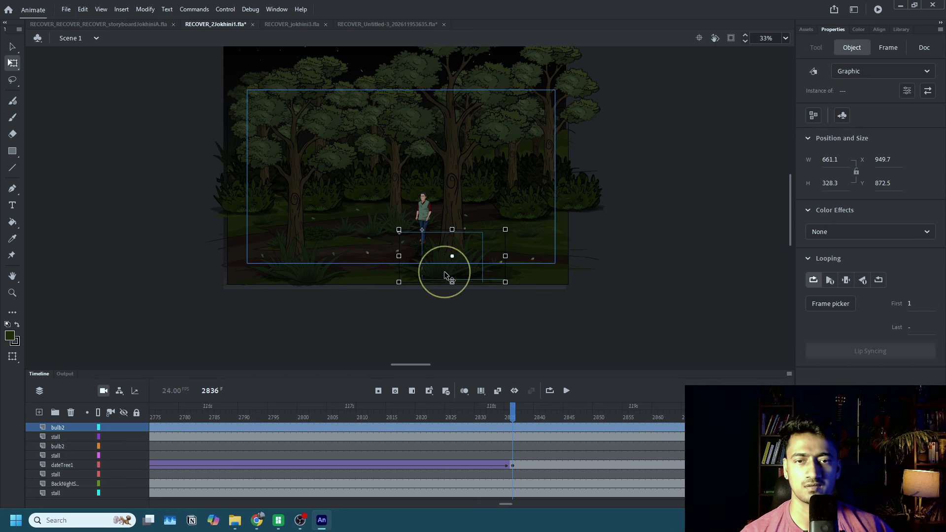
{"action": "left_click", "coordinate": [492, 287]}
Paste the grass clumps on a new layer inside newtree2 copy, place them over the trunk base at about X 155, Y 1140, and return to Scene 1.
{"action": "left_click", "coordinate": [456, 223]}
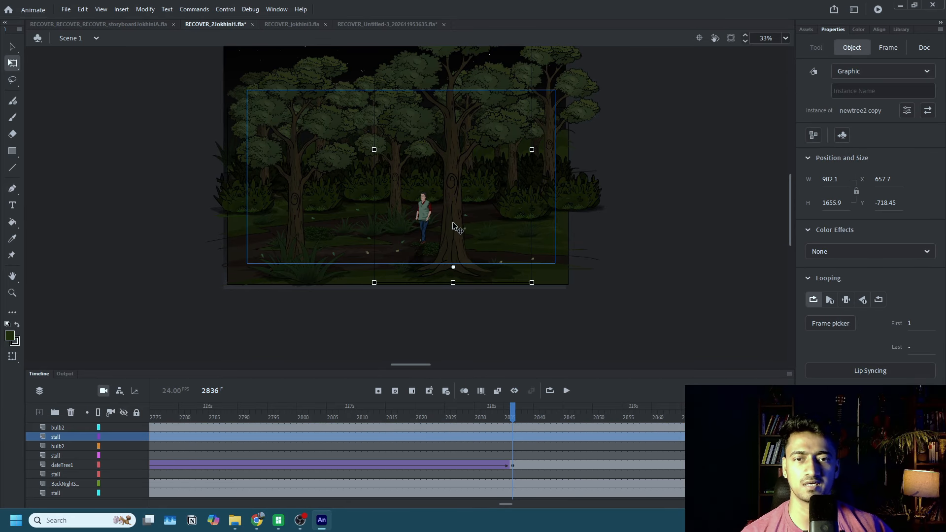
{"action": "double_click", "coordinate": [452, 222]}
{"action": "left_click", "coordinate": [39, 413]}
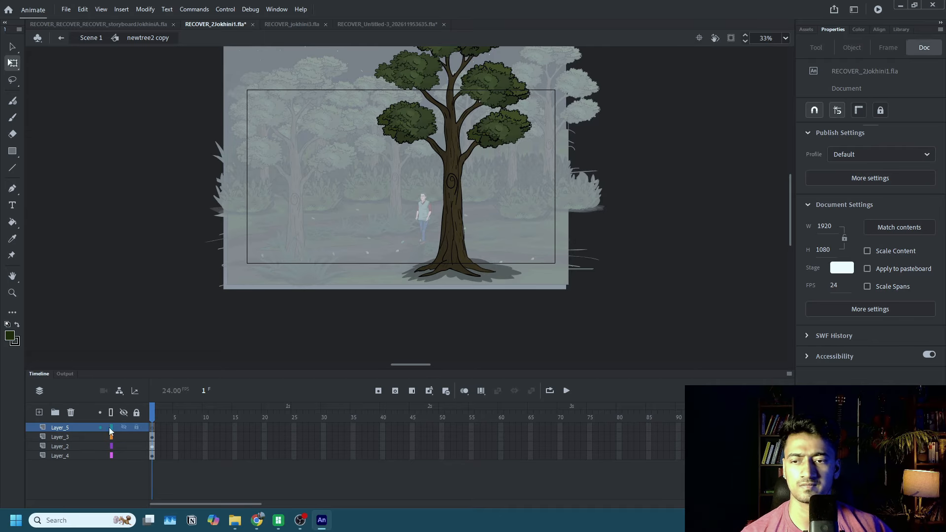
{"action": "left_click", "coordinate": [150, 428]}
{"action": "key", "text": "ctrl+v"}
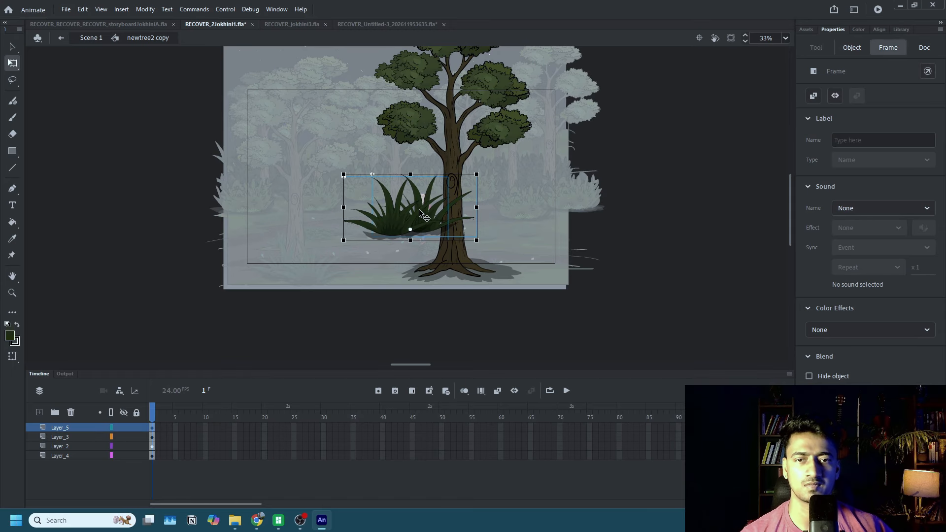
{"action": "left_click_drag", "start_coordinate": [419, 208], "coordinate": [460, 261]}
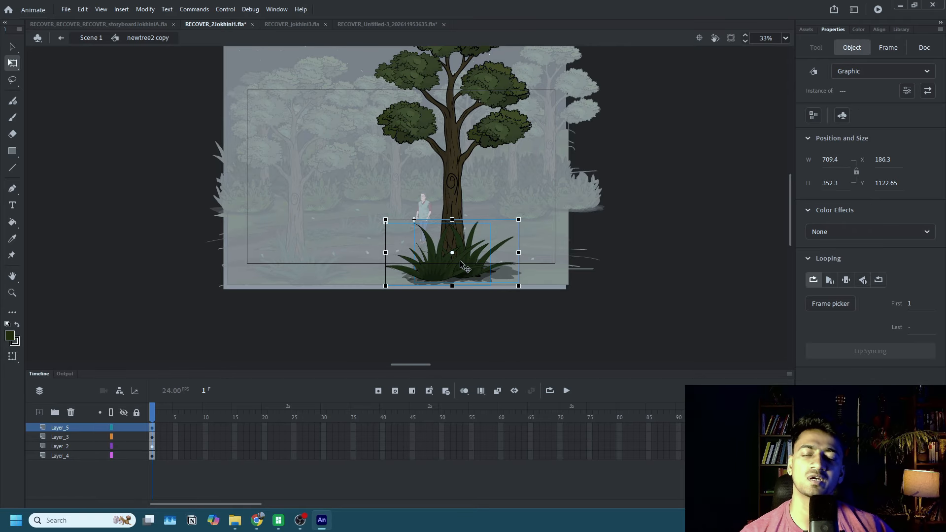
{"action": "left_click", "coordinate": [97, 40]}
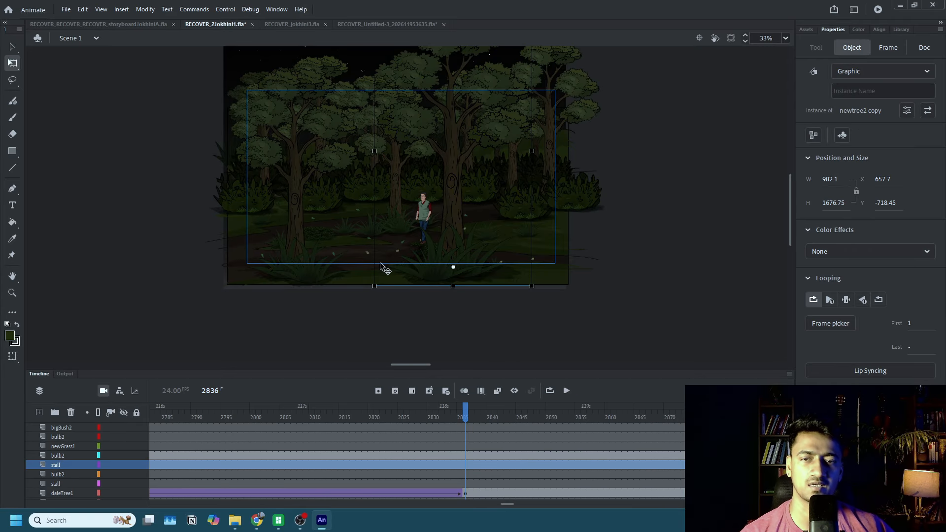
Delete the smaller foreground tree on the scene's left side together with the grass clumps at its base.
{"action": "left_click", "coordinate": [306, 276]}
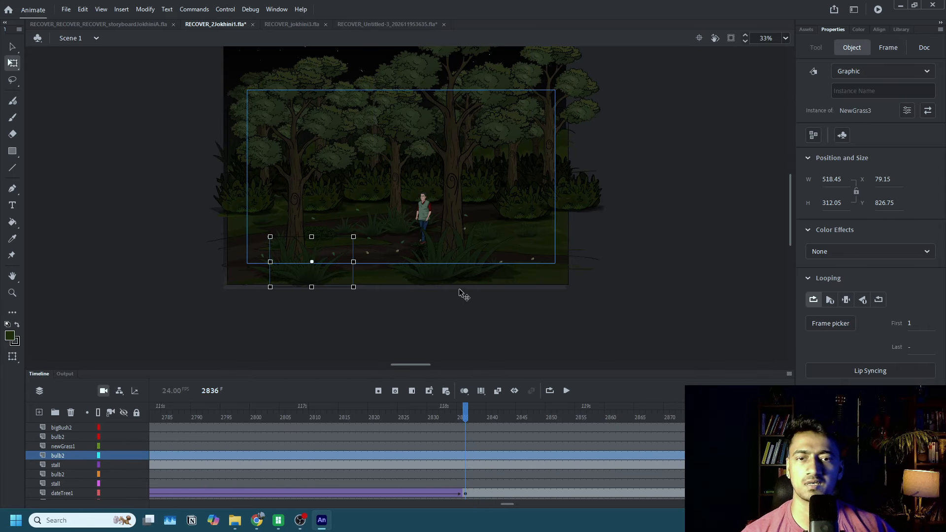
{"action": "left_click", "coordinate": [300, 226]}
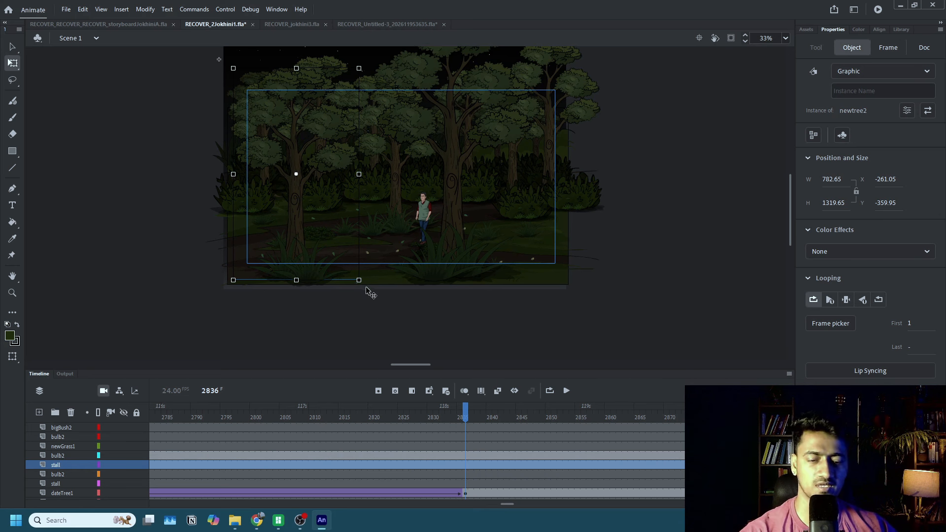
{"action": "key", "text": "Delete"}
{"action": "left_click", "coordinate": [282, 274]}
{"action": "left_click", "coordinate": [273, 268]}
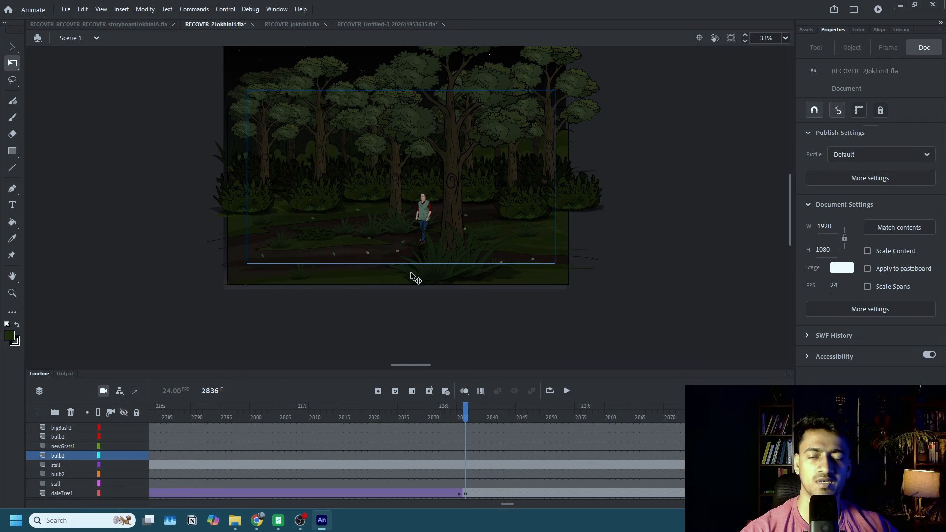
Copy the grassy tree onto the bulb2 layer at frame 2610, place it in the left foreground at about 804 × 1373, and replay the walk.
{"action": "left_click", "coordinate": [445, 270]}
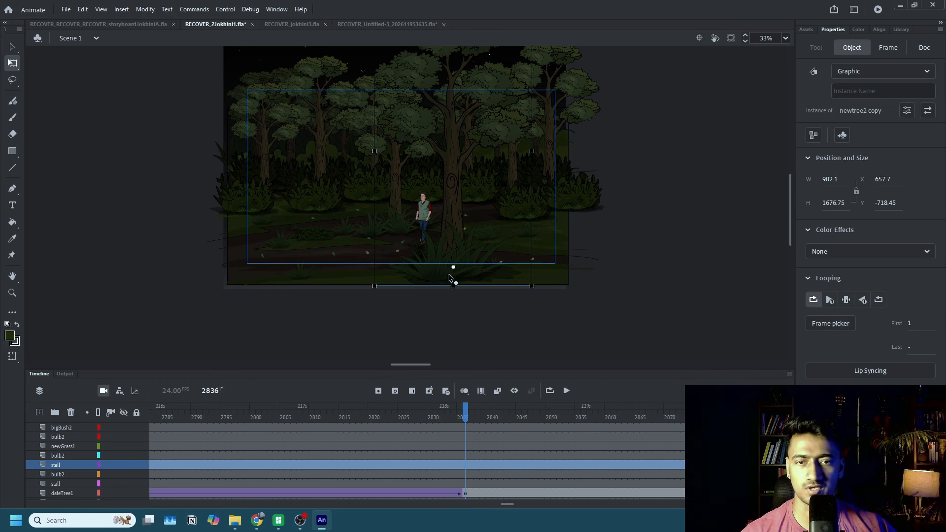
{"action": "left_click_drag", "start_coordinate": [511, 505], "coordinate": [481, 504]}
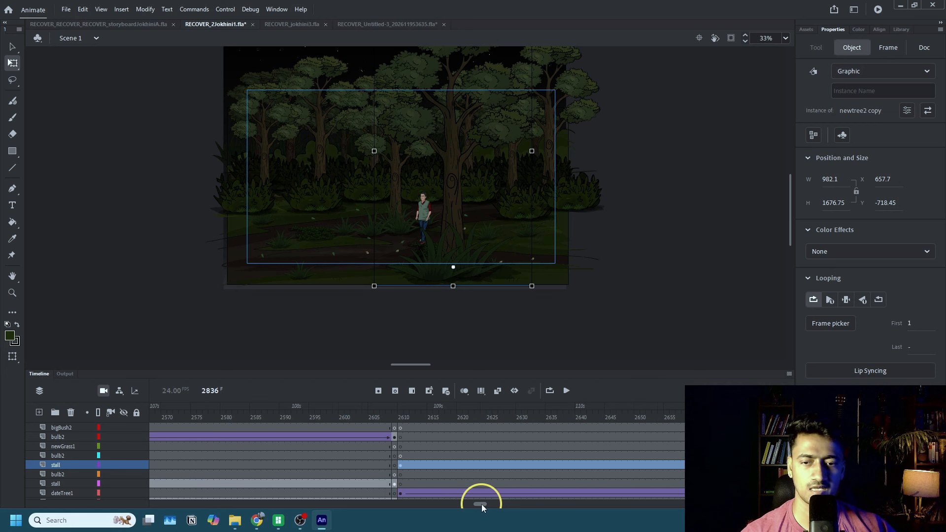
{"action": "left_click", "coordinate": [425, 455]}
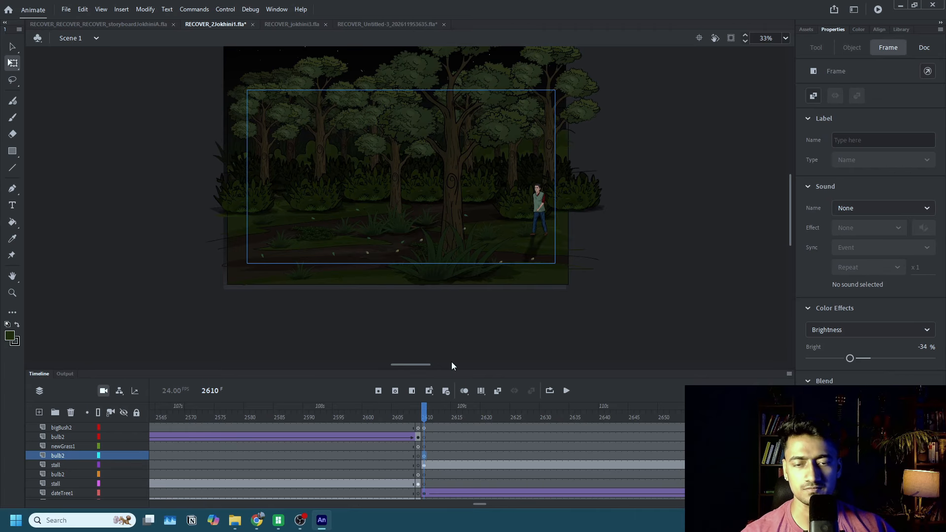
{"action": "left_click", "coordinate": [435, 256]}
{"action": "left_click_drag", "start_coordinate": [406, 301], "coordinate": [303, 196]}
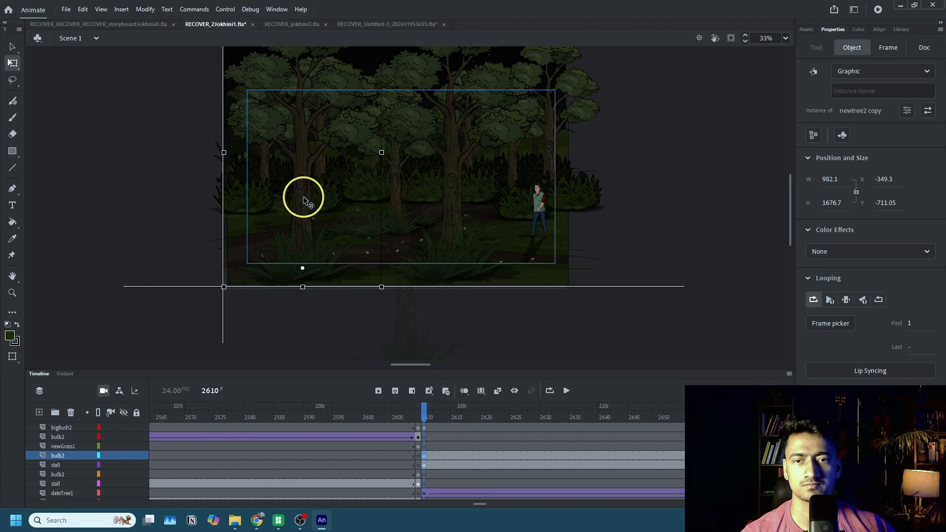
{"action": "scroll", "coordinate": [401, 134], "scroll_direction": "up", "scroll_amount": 2}
{"action": "left_click_drag", "start_coordinate": [381, 111], "coordinate": [370, 144]}
{"action": "scroll", "coordinate": [343, 210], "scroll_direction": "down", "scroll_amount": 2}
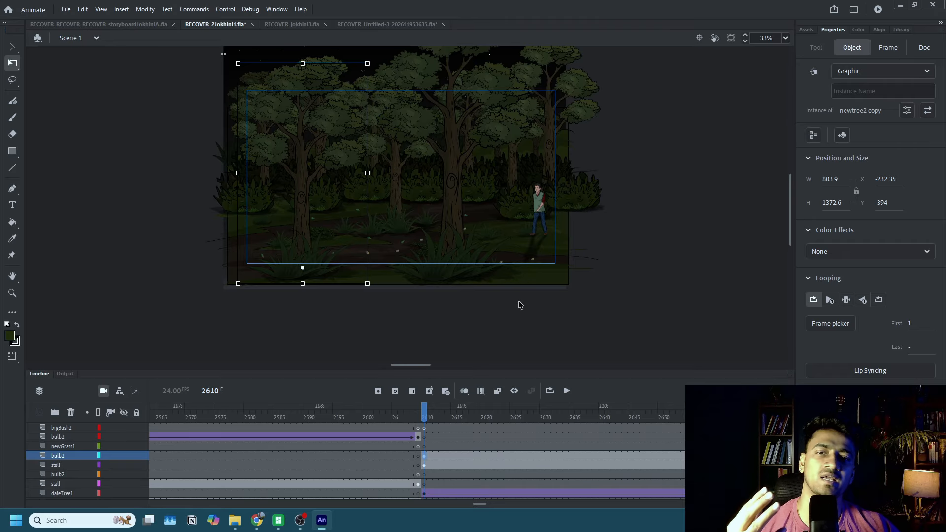
{"action": "left_click", "coordinate": [465, 464]}
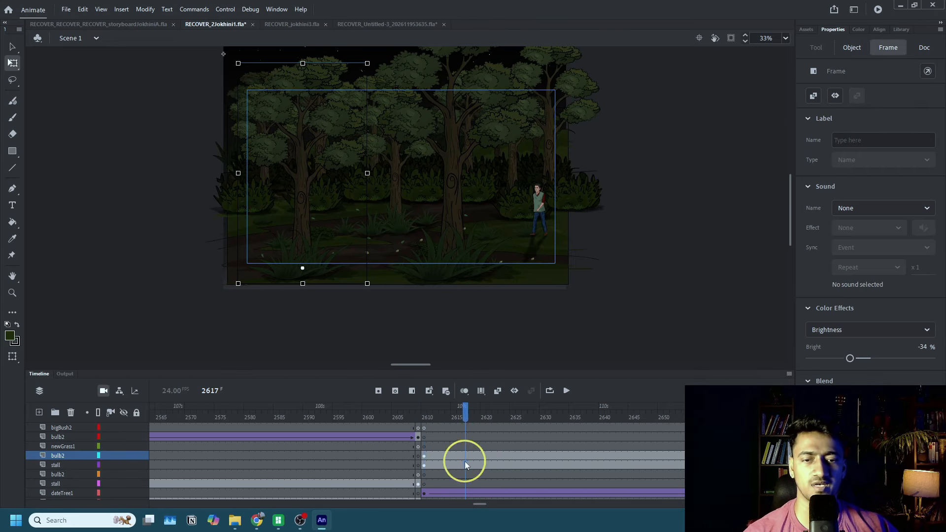
{"action": "left_click", "coordinate": [566, 391]}
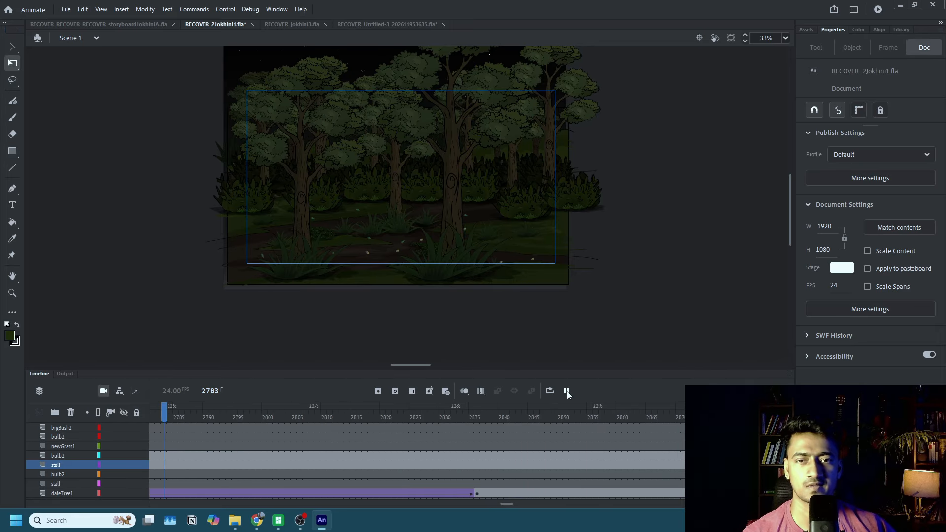
Animate both foreground trees spreading outward by frame 2836, the left one to about X -457, with classic tweens on the stall and bulb2 layers.
{"action": "left_click", "coordinate": [477, 462]}
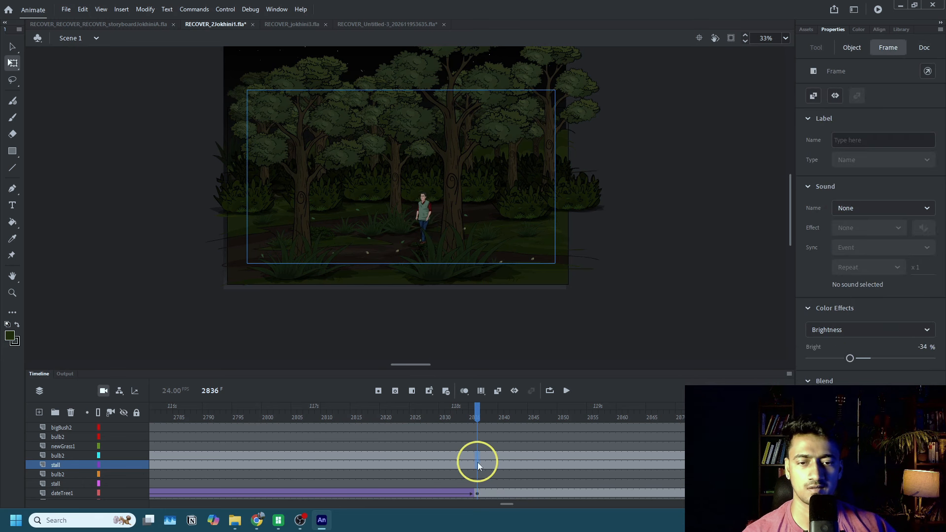
{"action": "left_click", "coordinate": [469, 276]}
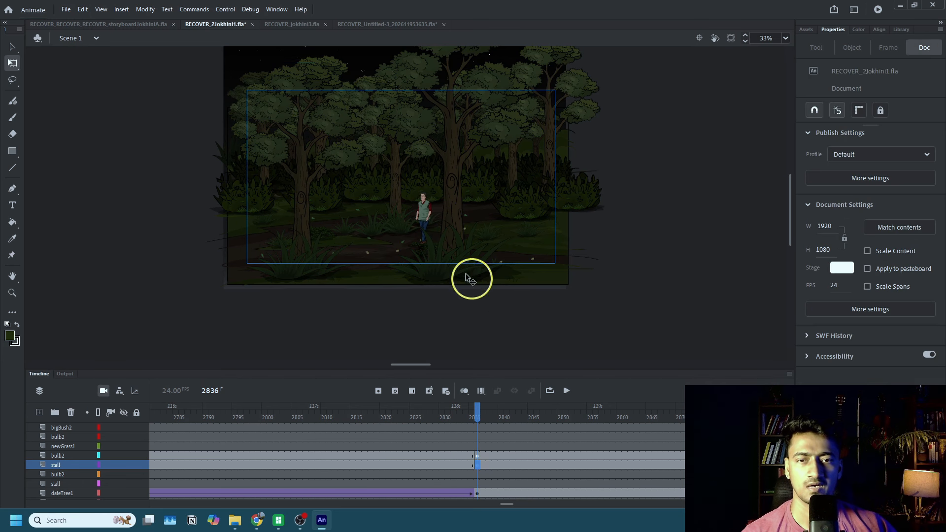
{"action": "left_click", "coordinate": [453, 220]}
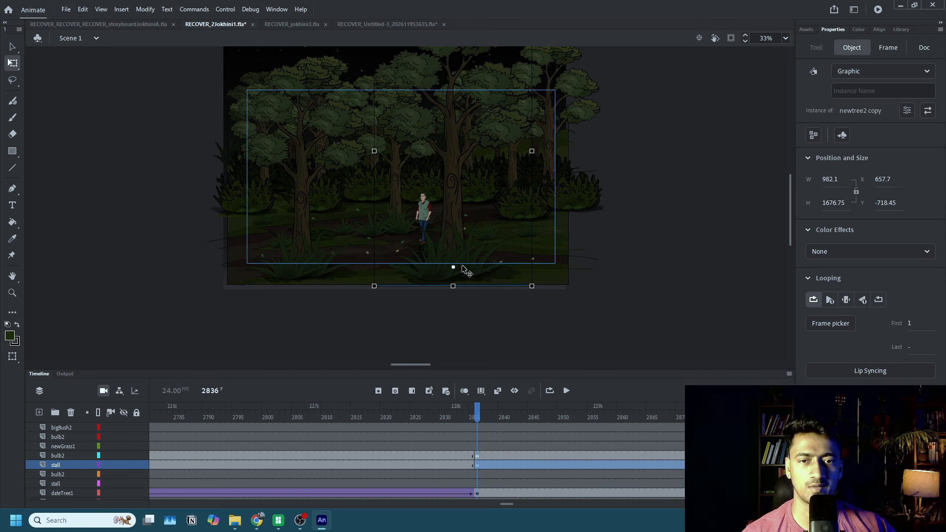
{"action": "left_click_drag", "start_coordinate": [457, 236], "coordinate": [502, 236]}
{"action": "left_click", "coordinate": [476, 455]}
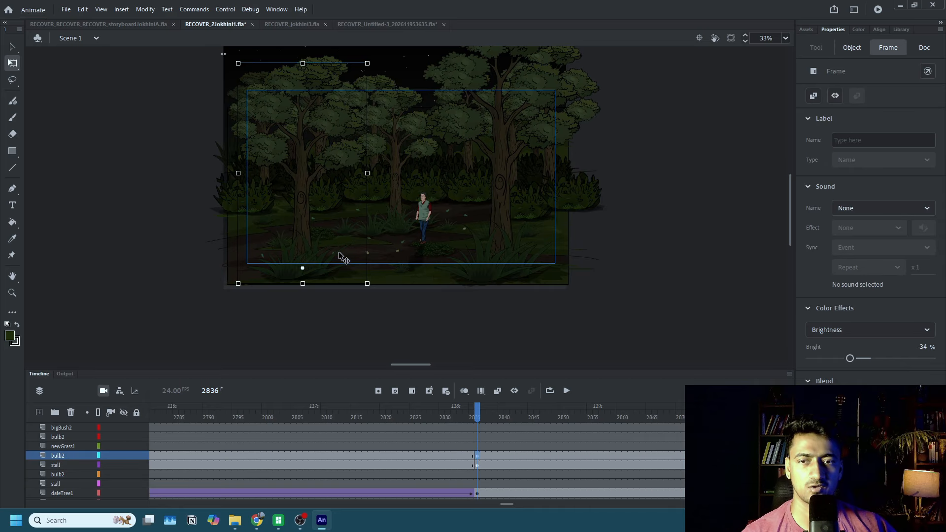
{"action": "left_click_drag", "start_coordinate": [306, 232], "coordinate": [270, 232]}
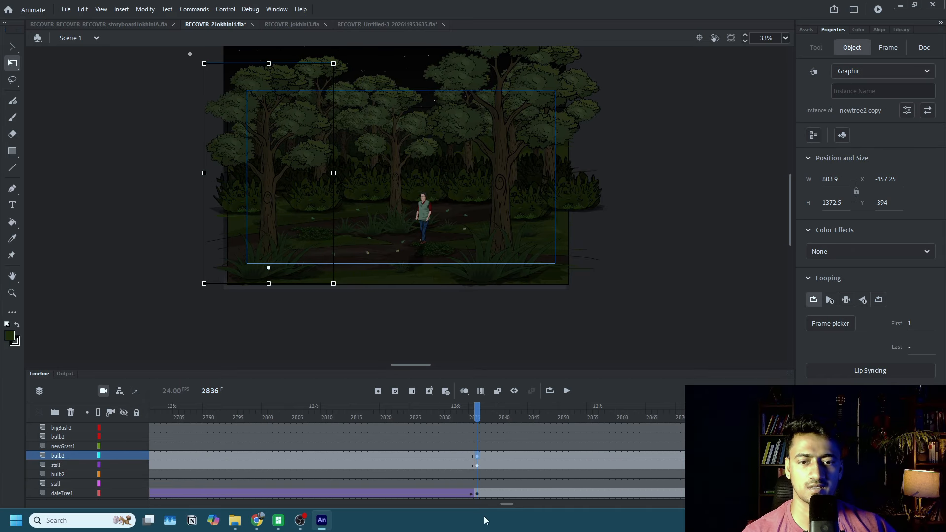
{"action": "left_click_drag", "start_coordinate": [461, 457], "coordinate": [463, 464]}
{"action": "key", "text": "F3"}
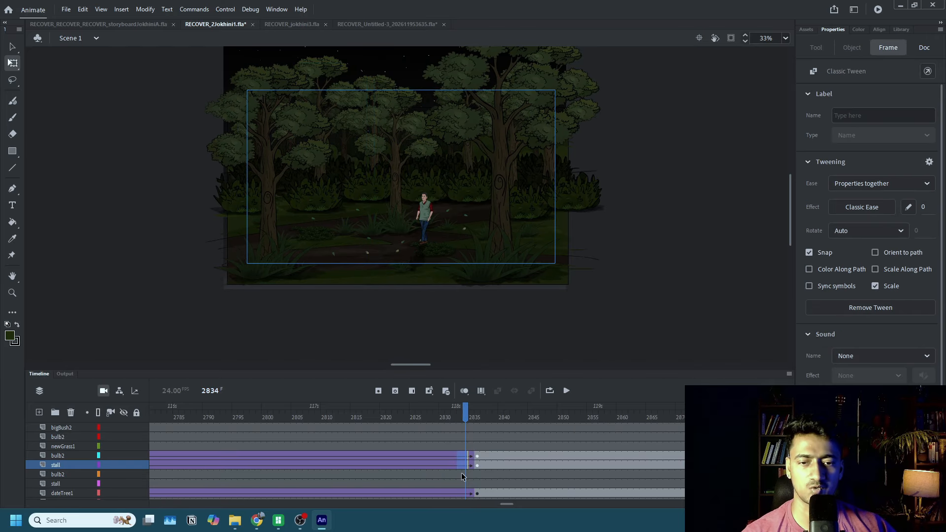
Keyframe the camera at frame 2836 with about 133% zoom, X -47, Y -38, and apply a classic tween leading up to it.
{"action": "scroll", "coordinate": [480, 473], "scroll_direction": "up", "scroll_amount": 2}
{"action": "left_click", "coordinate": [476, 428]}
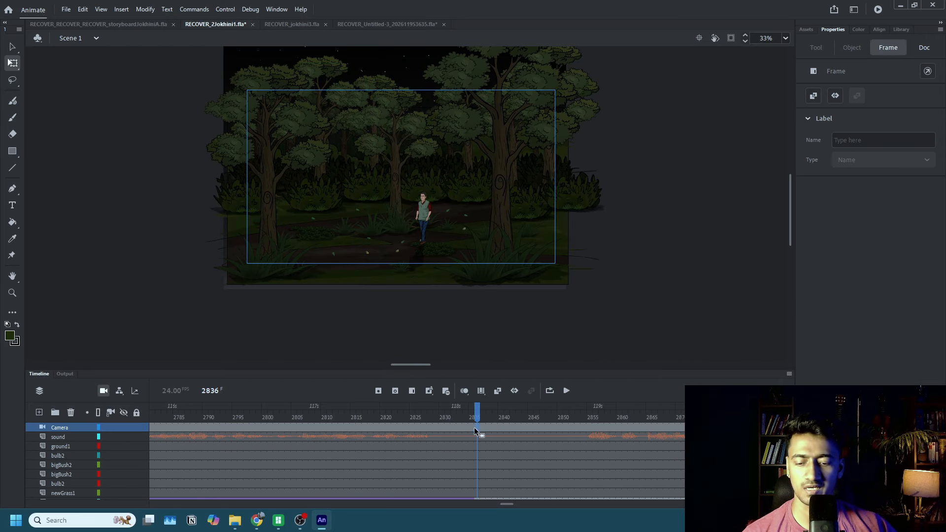
{"action": "left_click", "coordinate": [107, 392]}
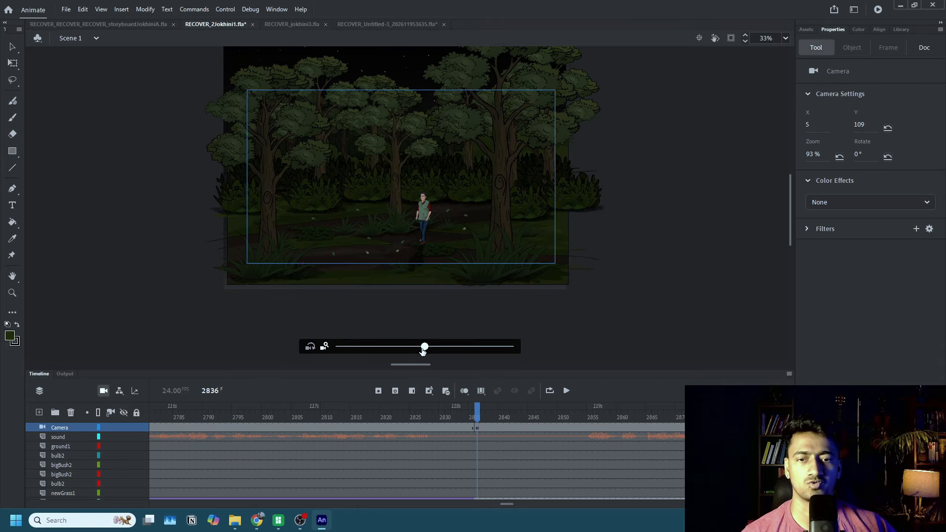
{"action": "left_click_drag", "start_coordinate": [422, 350], "coordinate": [479, 352]}
{"action": "left_click_drag", "start_coordinate": [467, 228], "coordinate": [465, 231]}
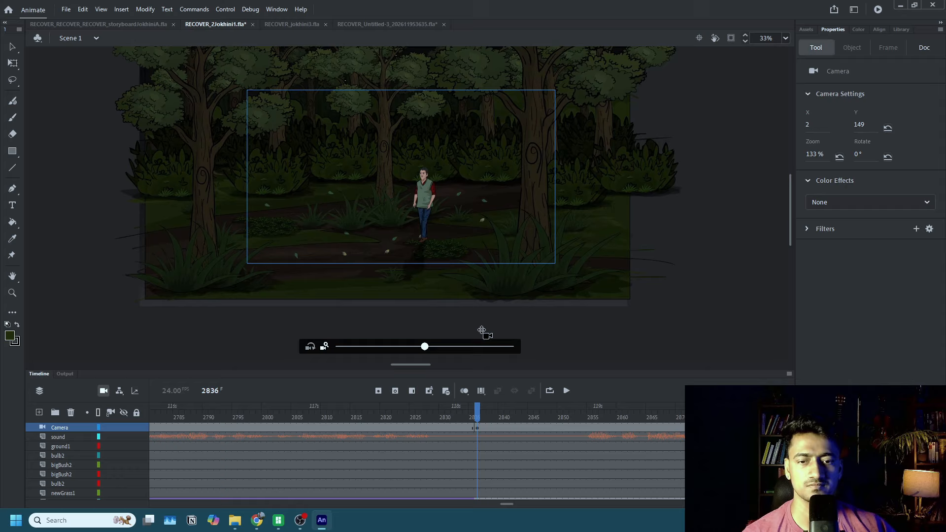
{"action": "left_click", "coordinate": [431, 427]}
{"action": "key", "text": "F4"}
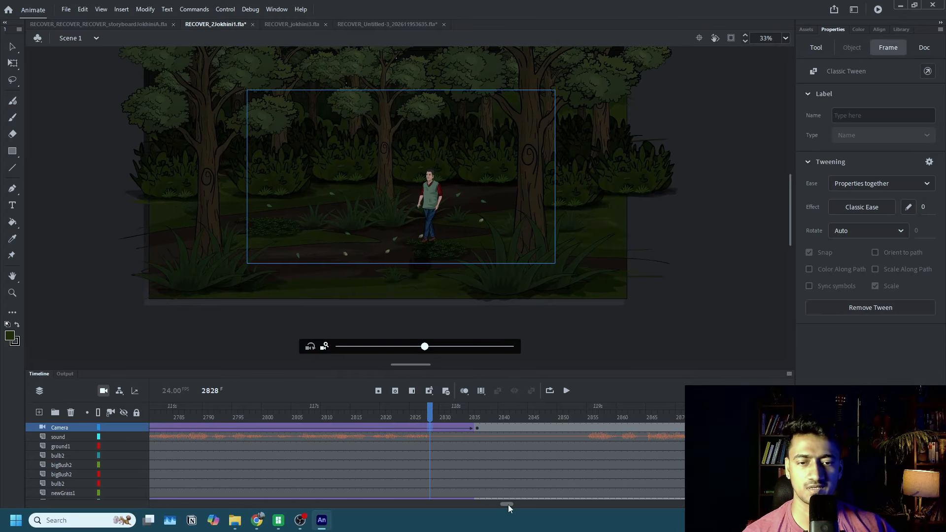
Replay the scene from frame 2611 to review the camera push-in with the walking man and parting foreground trees.
{"action": "left_click_drag", "start_coordinate": [508, 505], "coordinate": [480, 504]}
{"action": "left_click", "coordinate": [465, 453]}
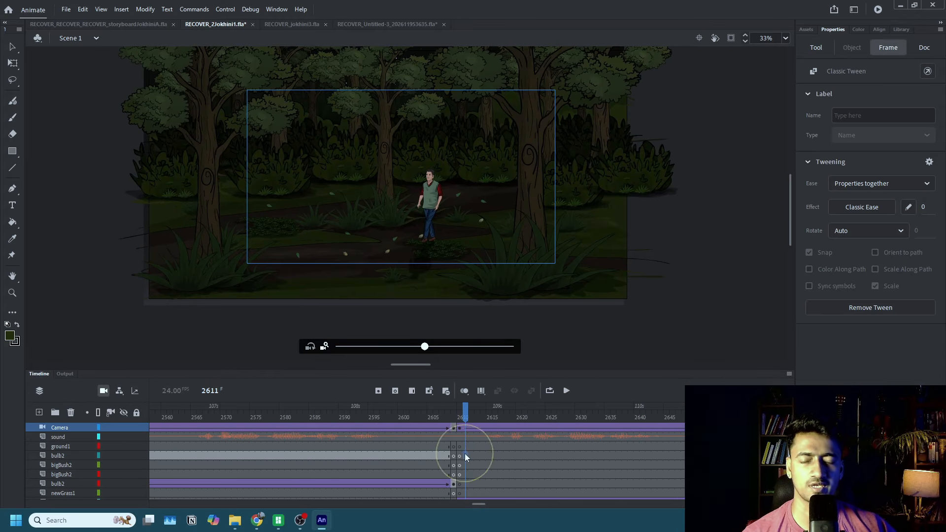
{"action": "scroll", "coordinate": [427, 242], "scroll_direction": "up", "scroll_amount": 3}
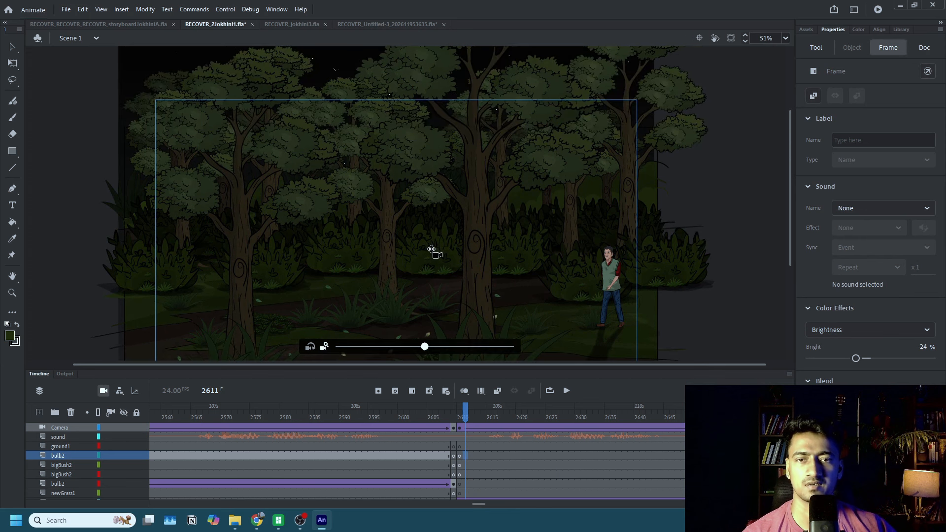
{"action": "scroll", "coordinate": [560, 354], "scroll_direction": "down", "scroll_amount": 3}
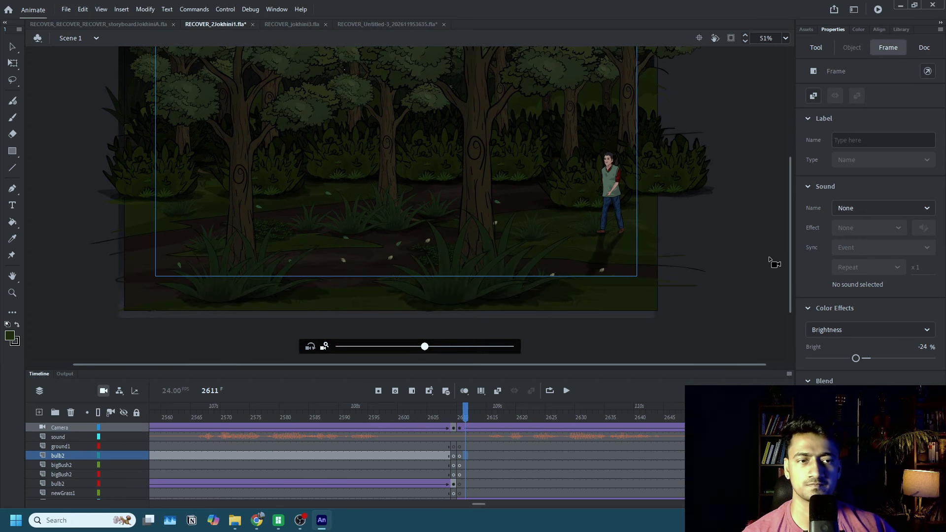
{"action": "left_click_drag", "start_coordinate": [791, 247], "coordinate": [790, 227]}
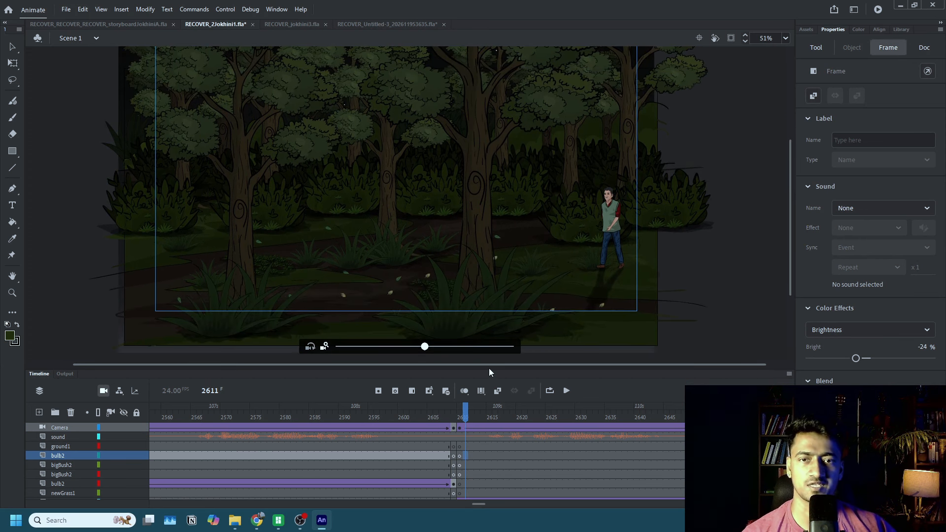
{"action": "left_click", "coordinate": [566, 391]}
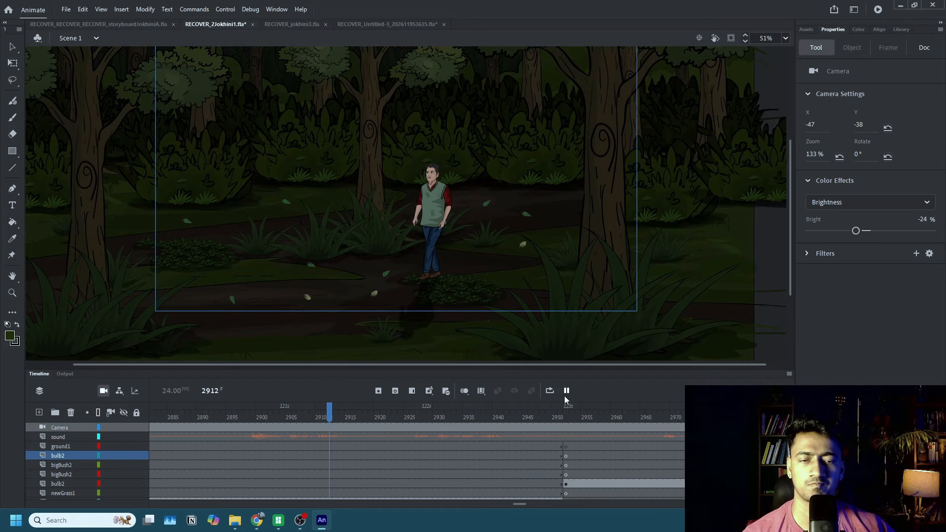
Stop playback, keyframe the man on the dateTree1 layer at frame 2951, and clear his frame 2836 keyframe to extend the tween.
{"action": "left_click", "coordinate": [567, 391]}
{"action": "scroll", "coordinate": [566, 431], "scroll_direction": "down", "scroll_amount": 2}
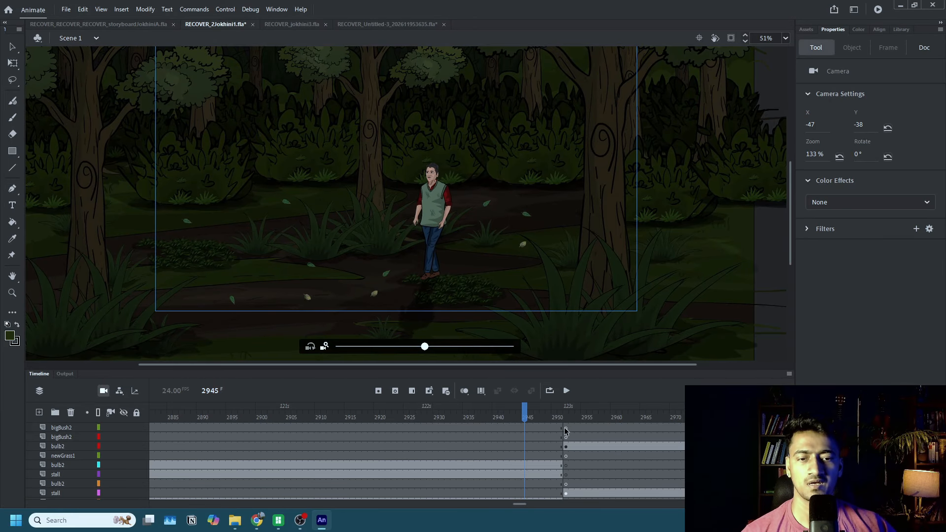
{"action": "left_click_drag", "start_coordinate": [454, 365], "coordinate": [552, 367]}
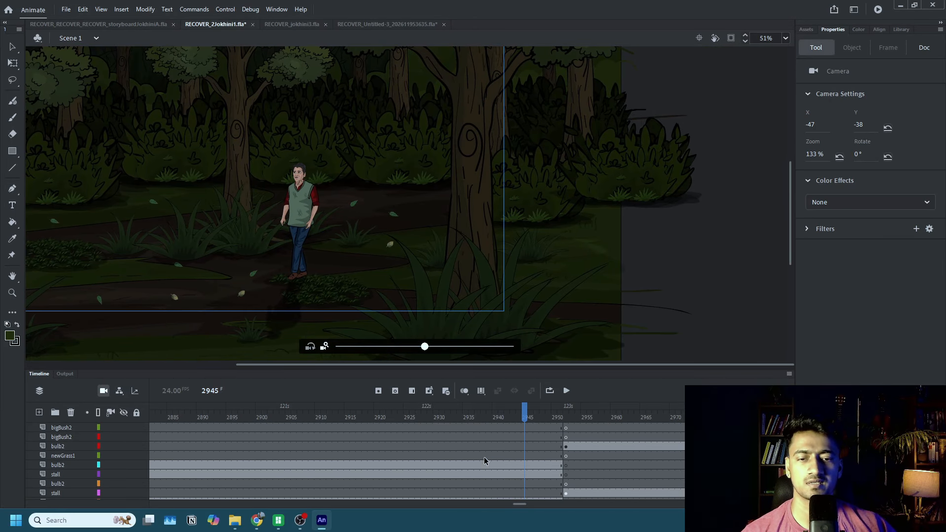
{"action": "scroll", "coordinate": [484, 461], "scroll_direction": "down", "scroll_amount": 2}
{"action": "mouse_move", "coordinate": [515, 503]}
{"action": "left_mouse_down"}
{"action": "mouse_move", "coordinate": [505, 504]}
{"action": "mouse_move", "coordinate": [521, 504]}
{"action": "mouse_move", "coordinate": [513, 503]}
{"action": "left_mouse_up"}
{"action": "left_click", "coordinate": [536, 466]}
{"action": "left_click", "coordinate": [344, 466]}
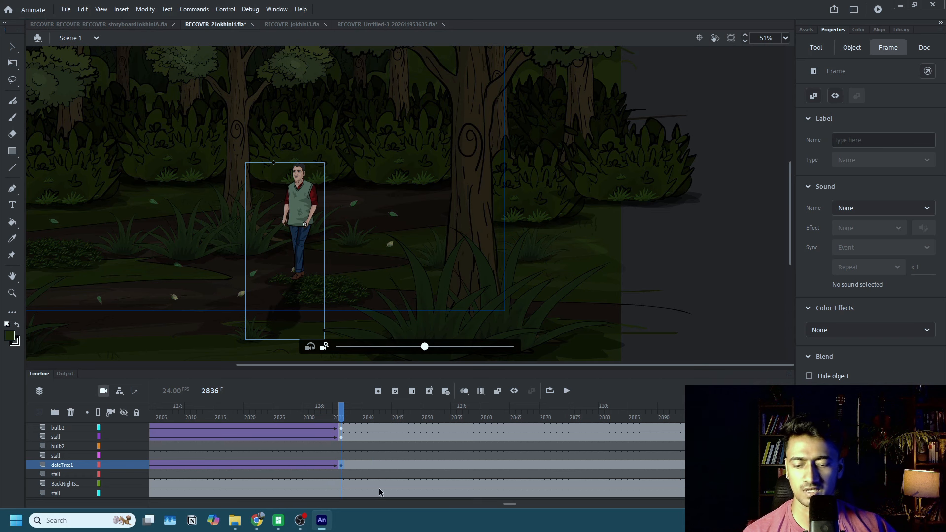
{"action": "key", "text": "shift+F6"}
Move the man1SideWalk instance at frame 2951 left along the path to about X 744, Y 528.
{"action": "left_click_drag", "start_coordinate": [510, 501], "coordinate": [521, 504]}
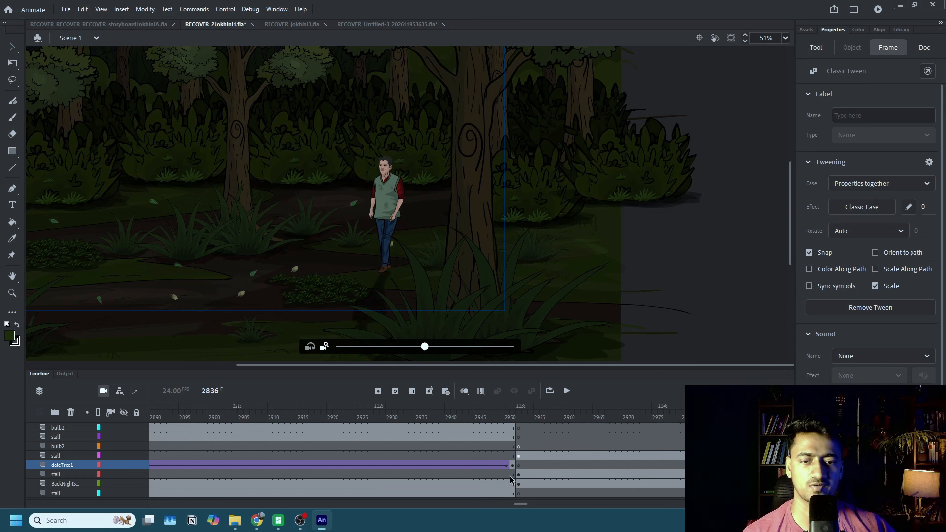
{"action": "left_click", "coordinate": [513, 465]}
{"action": "scroll", "coordinate": [486, 301], "scroll_direction": "down", "scroll_amount": 3}
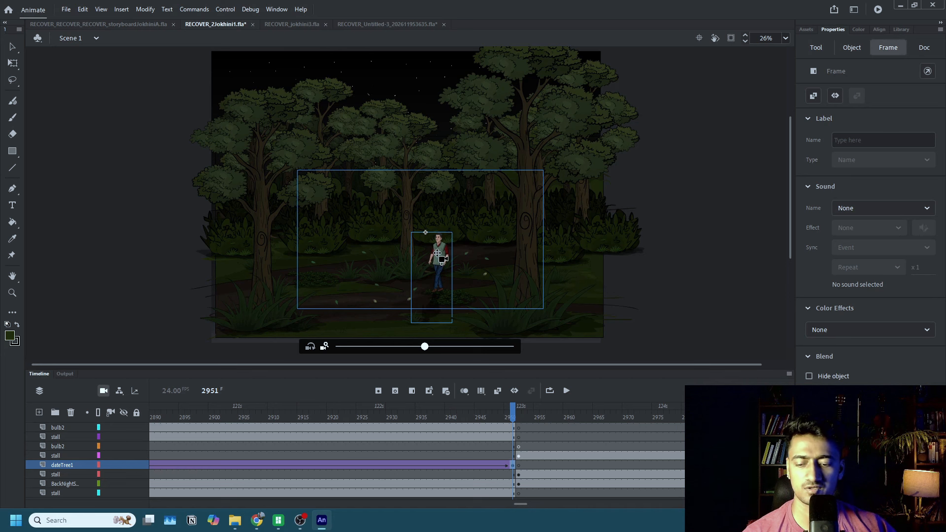
{"action": "key", "text": "q"}
{"action": "left_click", "coordinate": [445, 267]}
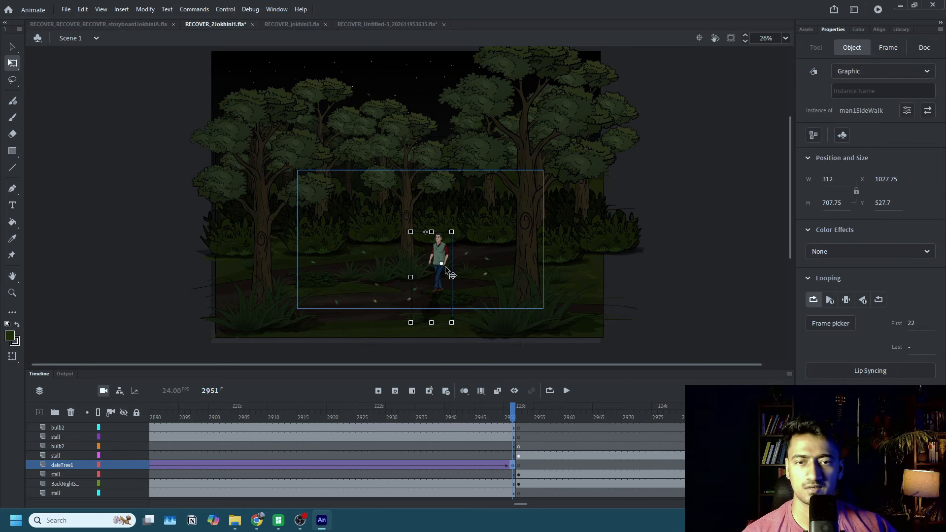
{"action": "left_click_drag", "start_coordinate": [440, 255], "coordinate": [392, 254]}
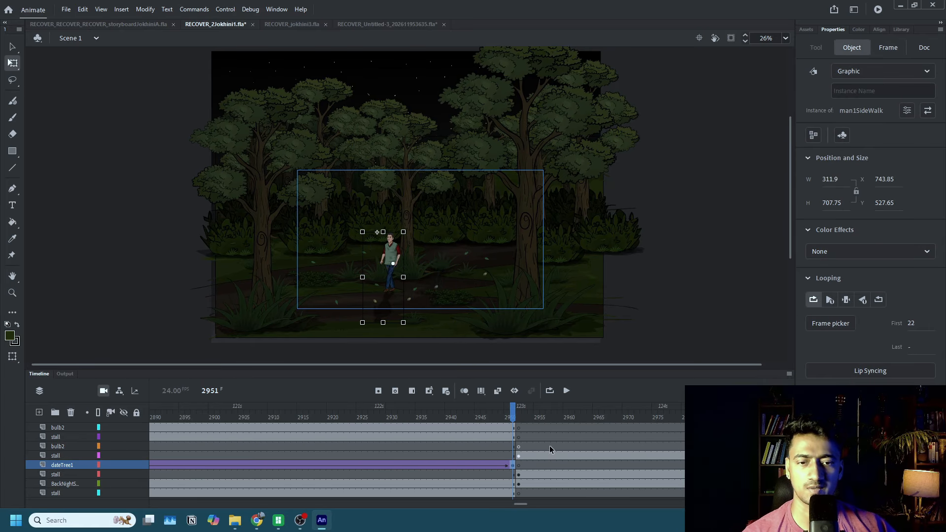
Extend the foreground trees' tweens on the bulb2 and stall layers to keyframes at frame 2951, clearing their keyframes at frame 2836.
{"action": "scroll", "coordinate": [506, 454], "scroll_direction": "up", "scroll_amount": 3}
{"action": "left_click", "coordinate": [512, 472]}
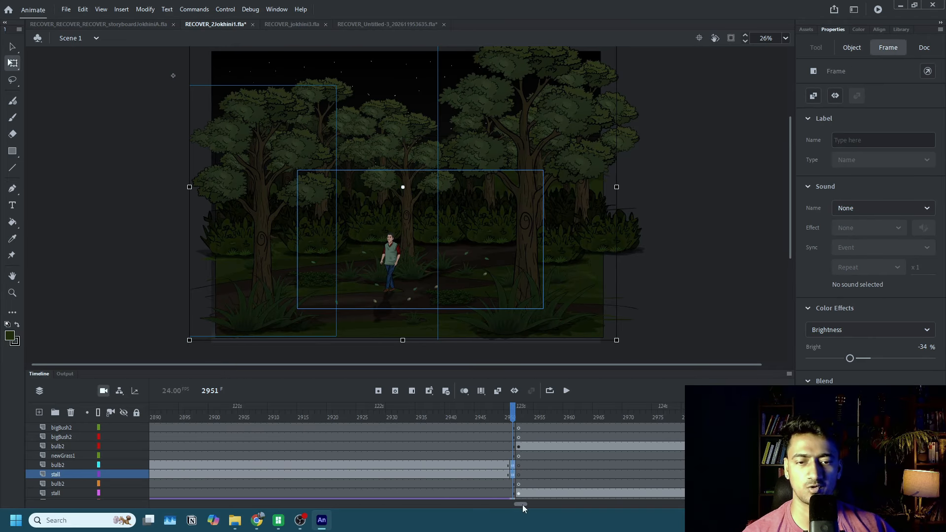
{"action": "left_click_drag", "start_coordinate": [523, 505], "coordinate": [512, 505]}
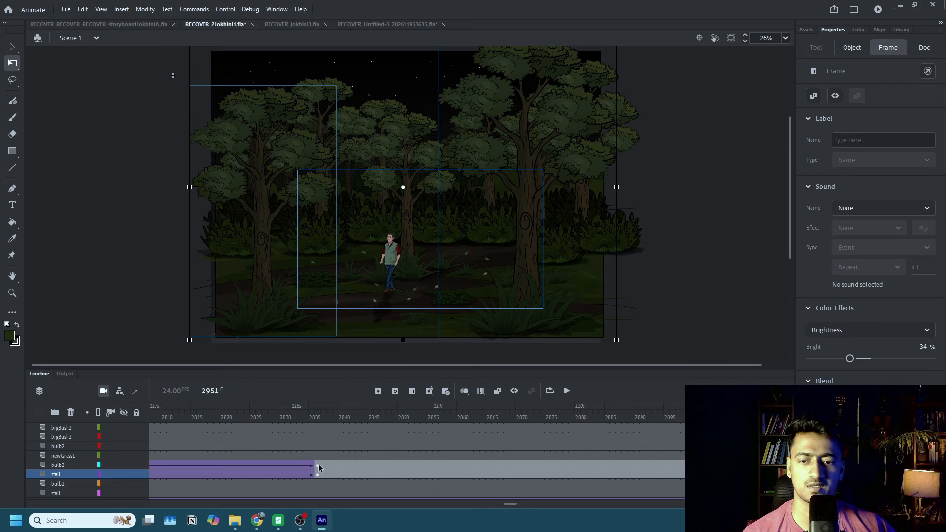
{"action": "left_click_drag", "start_coordinate": [319, 464], "coordinate": [317, 472]}
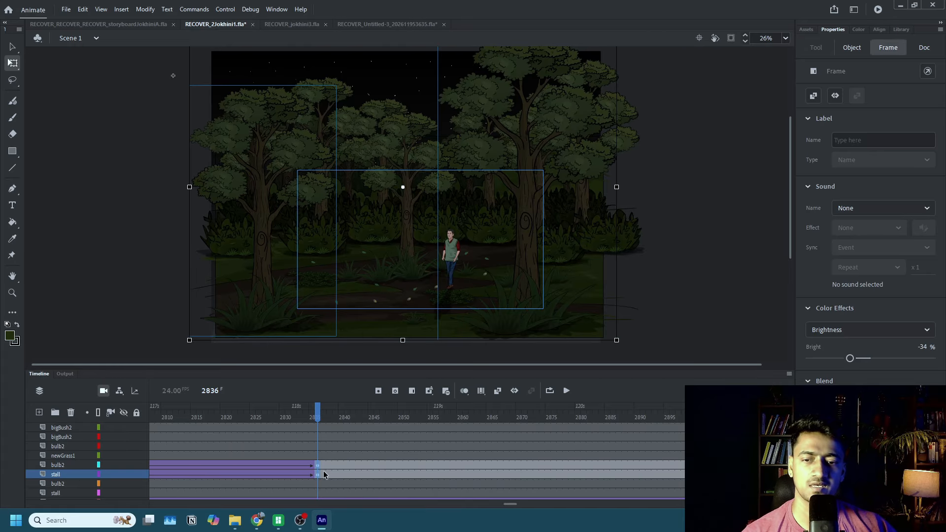
{"action": "key", "text": "shift+F6"}
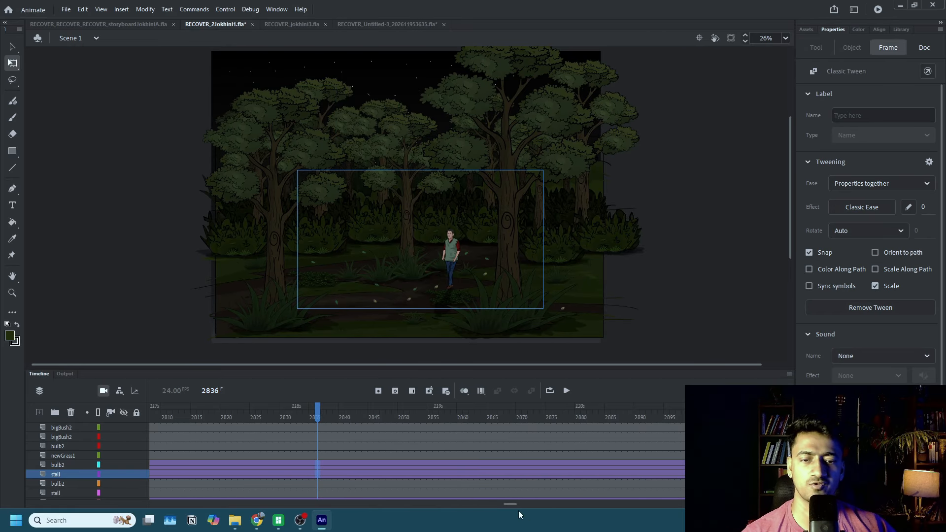
{"action": "left_click_drag", "start_coordinate": [512, 504], "coordinate": [519, 504]}
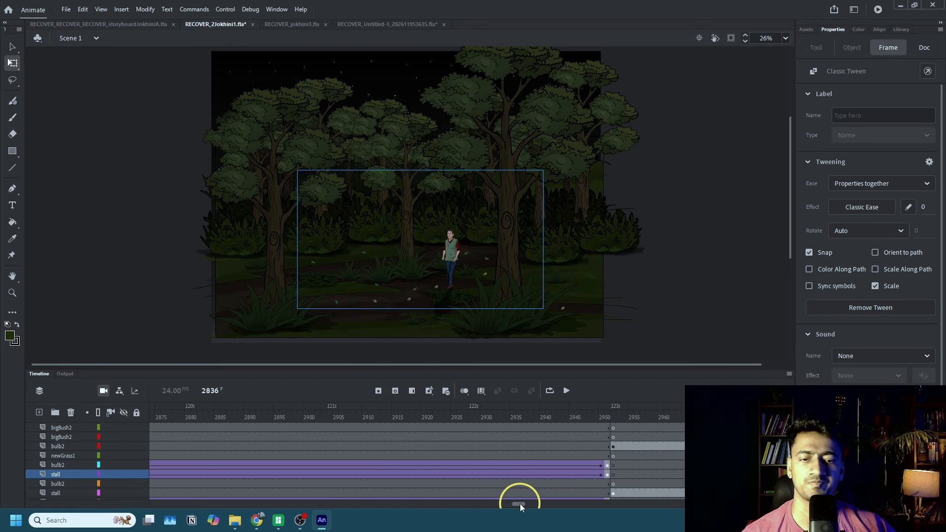
{"action": "left_click", "coordinate": [604, 469]}
Replay the end of the jungle scene to review the man's extended walk and the parting trees.
{"action": "left_click", "coordinate": [417, 455]}
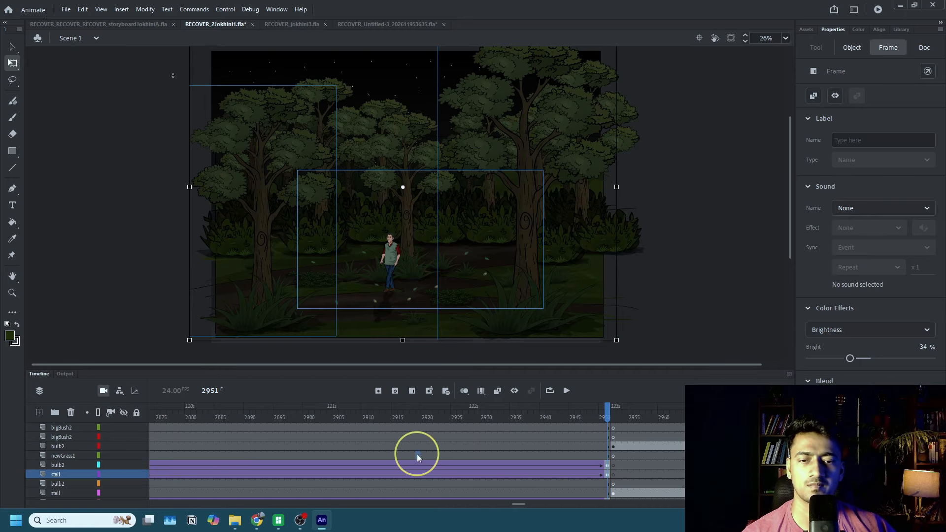
{"action": "left_click", "coordinate": [567, 390]}
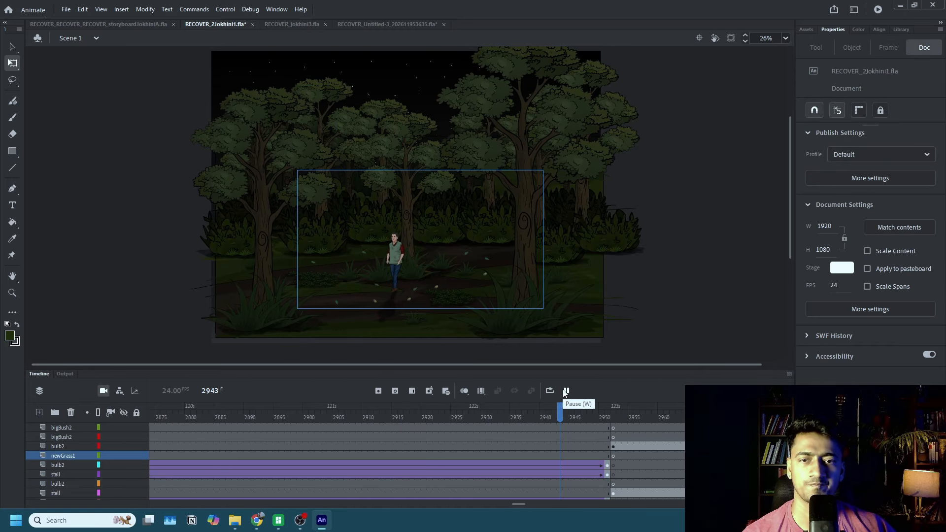
{"action": "left_click", "coordinate": [566, 390]}
Add a camera keyframe at frame 2949 and clear the one at frame 2836 so the camera tween runs longer.
{"action": "scroll", "coordinate": [596, 447], "scroll_direction": "up", "scroll_amount": 2}
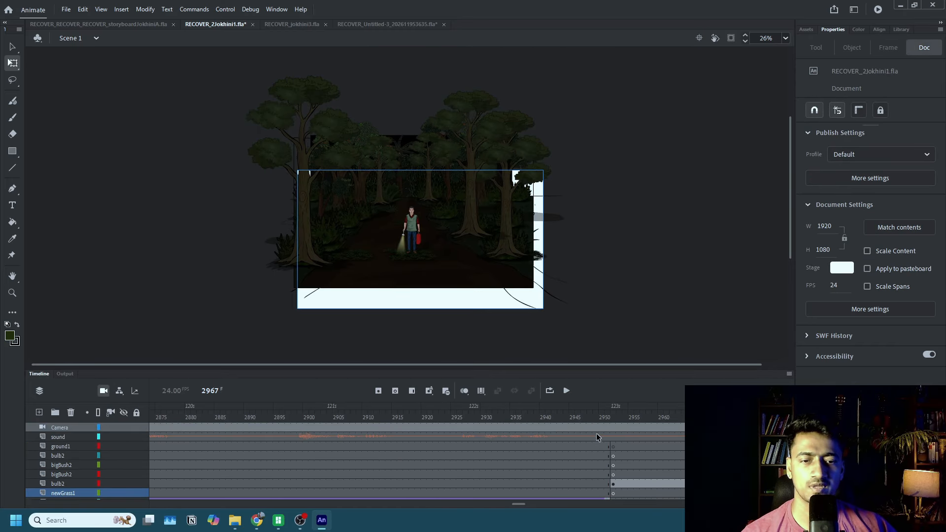
{"action": "left_click", "coordinate": [597, 429]}
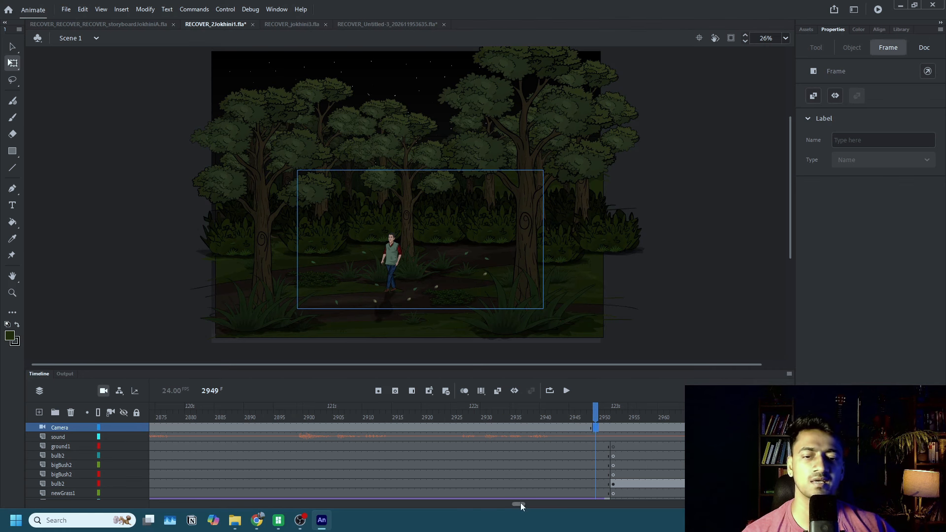
{"action": "left_click_drag", "start_coordinate": [520, 503], "coordinate": [512, 504]}
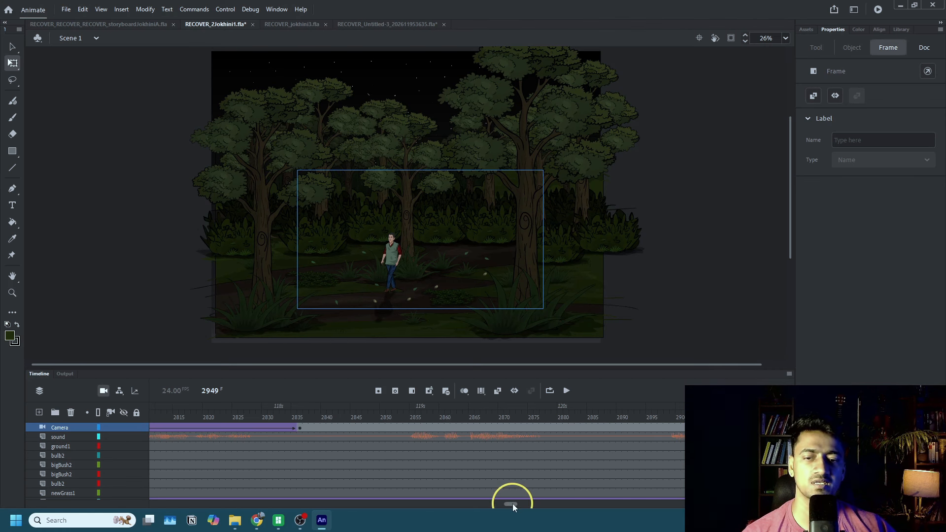
{"action": "left_click", "coordinate": [301, 428]}
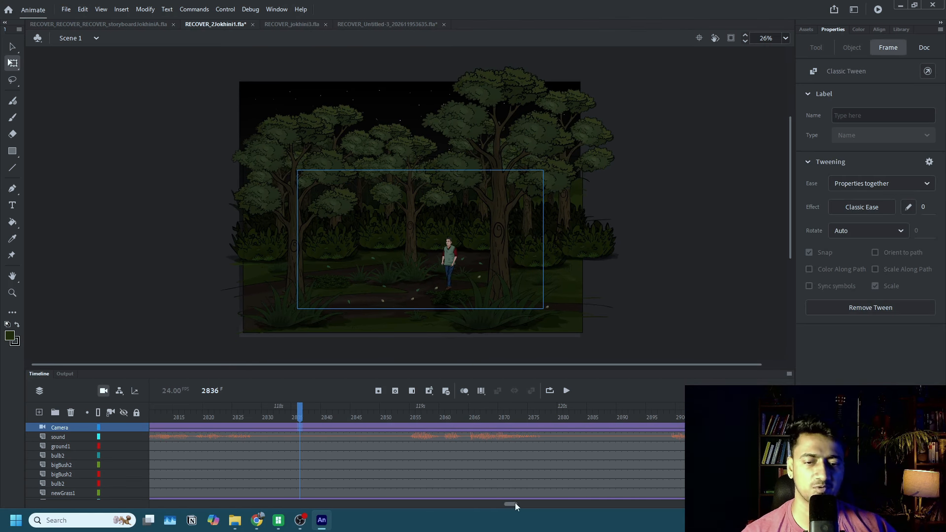
{"action": "left_click_drag", "start_coordinate": [515, 502], "coordinate": [526, 501]}
{"action": "left_click", "coordinate": [507, 428]}
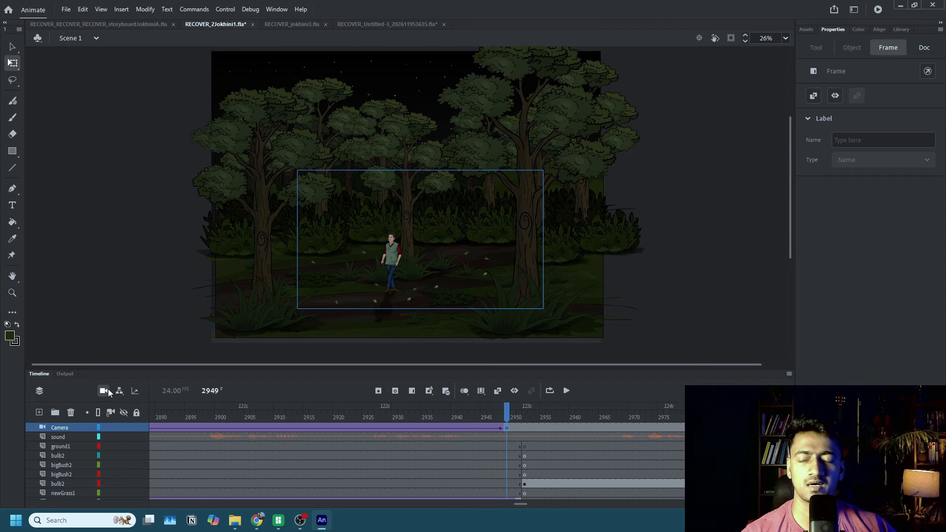
Zoom the camera in to about 175% at frame 2949 and shift it to about X 63, Y -136.
{"action": "left_click", "coordinate": [107, 389]}
{"action": "left_click_drag", "start_coordinate": [425, 347], "coordinate": [467, 348]}
{"action": "left_click_drag", "start_coordinate": [397, 274], "coordinate": [399, 482]}
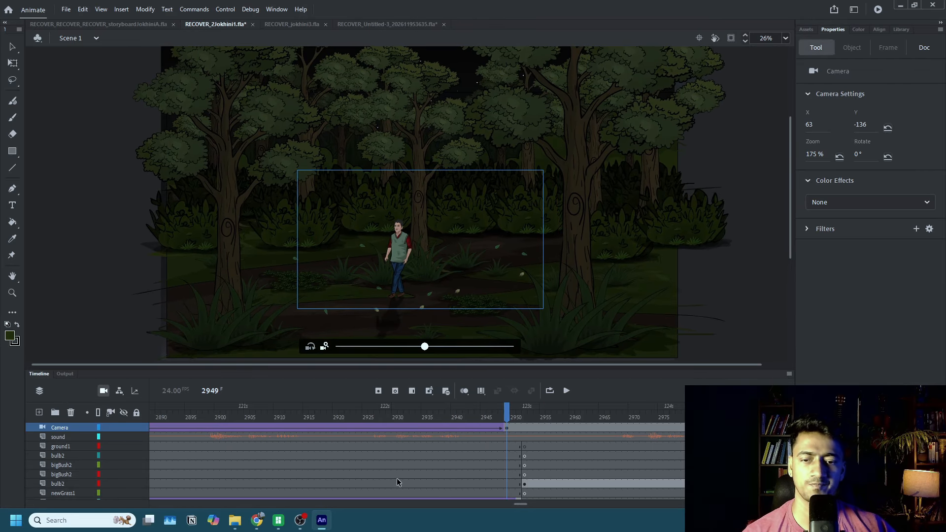
Replay the scene from an earlier frame to review the longer camera push-in with the walking man and parting trees.
{"action": "left_click_drag", "start_coordinate": [516, 502], "coordinate": [475, 502]}
{"action": "left_click", "coordinate": [423, 455]}
{"action": "left_click", "coordinate": [567, 391]}
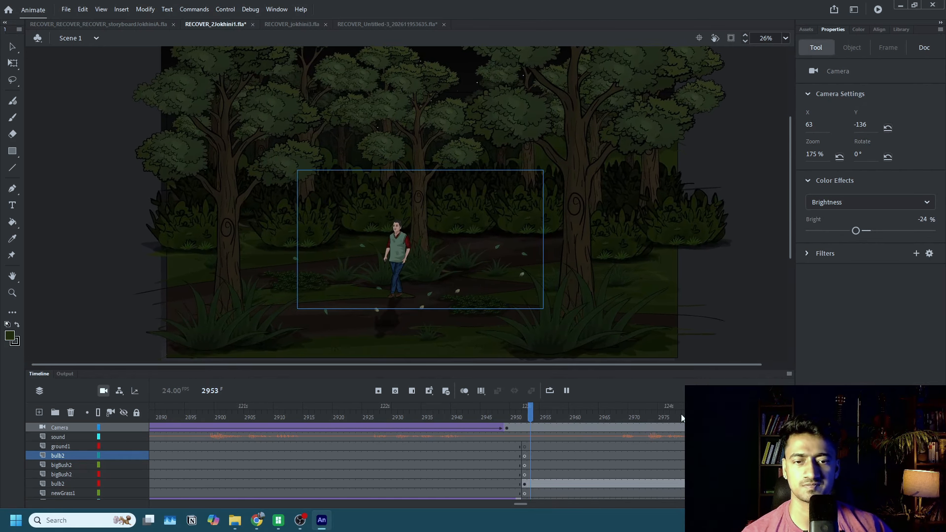
{"action": "left_click", "coordinate": [567, 390]}
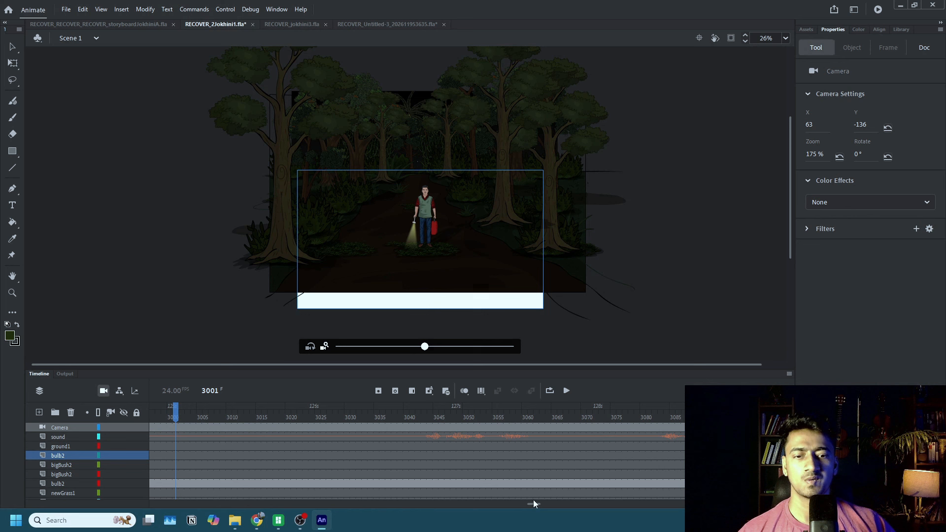
Return to frame 2931 on the upper bulb2 layer and save the file.
{"action": "left_click_drag", "start_coordinate": [534, 502], "coordinate": [519, 504]}
{"action": "left_click", "coordinate": [453, 456]}
{"action": "key", "text": "ctrl+s"}
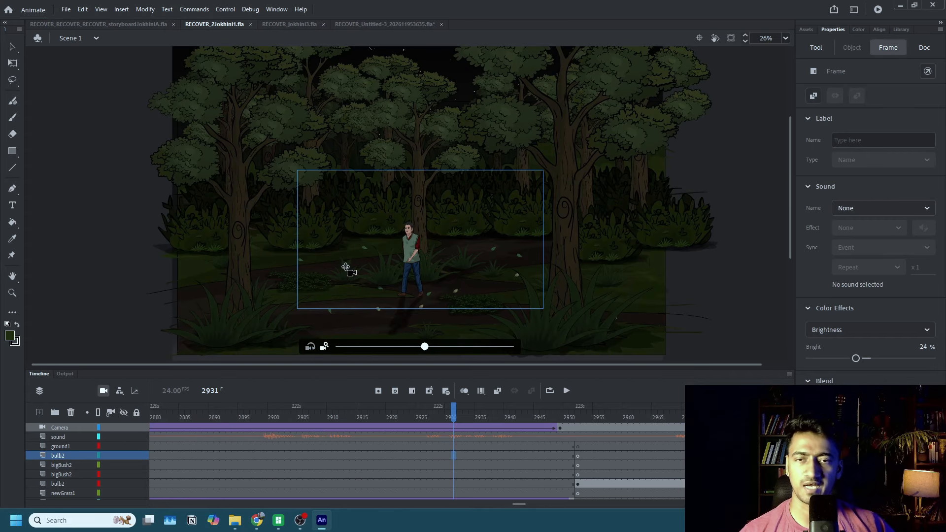